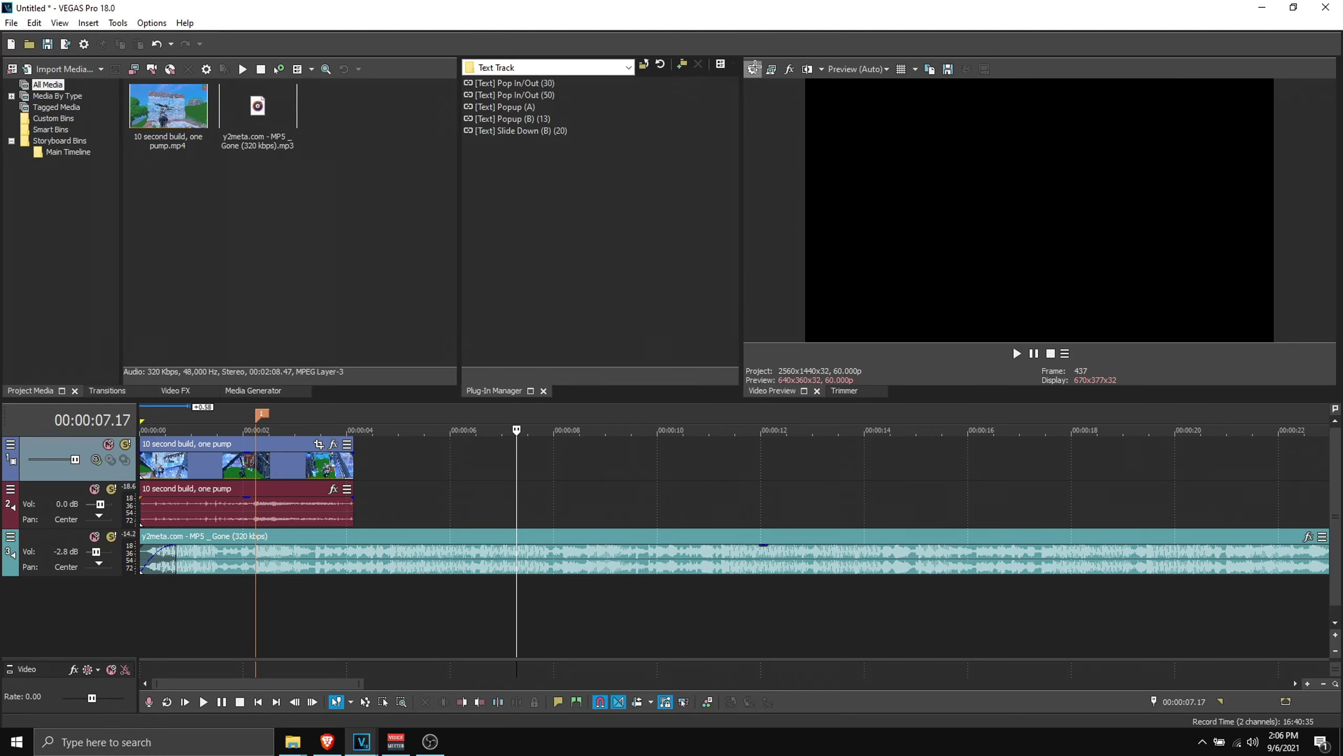
Step: Review the project properties (60.000 fps, 2,560 × 1,440) and close them, keeping the settings
key("alt+Return")
left_click_drag(717, 74, 503, 92)
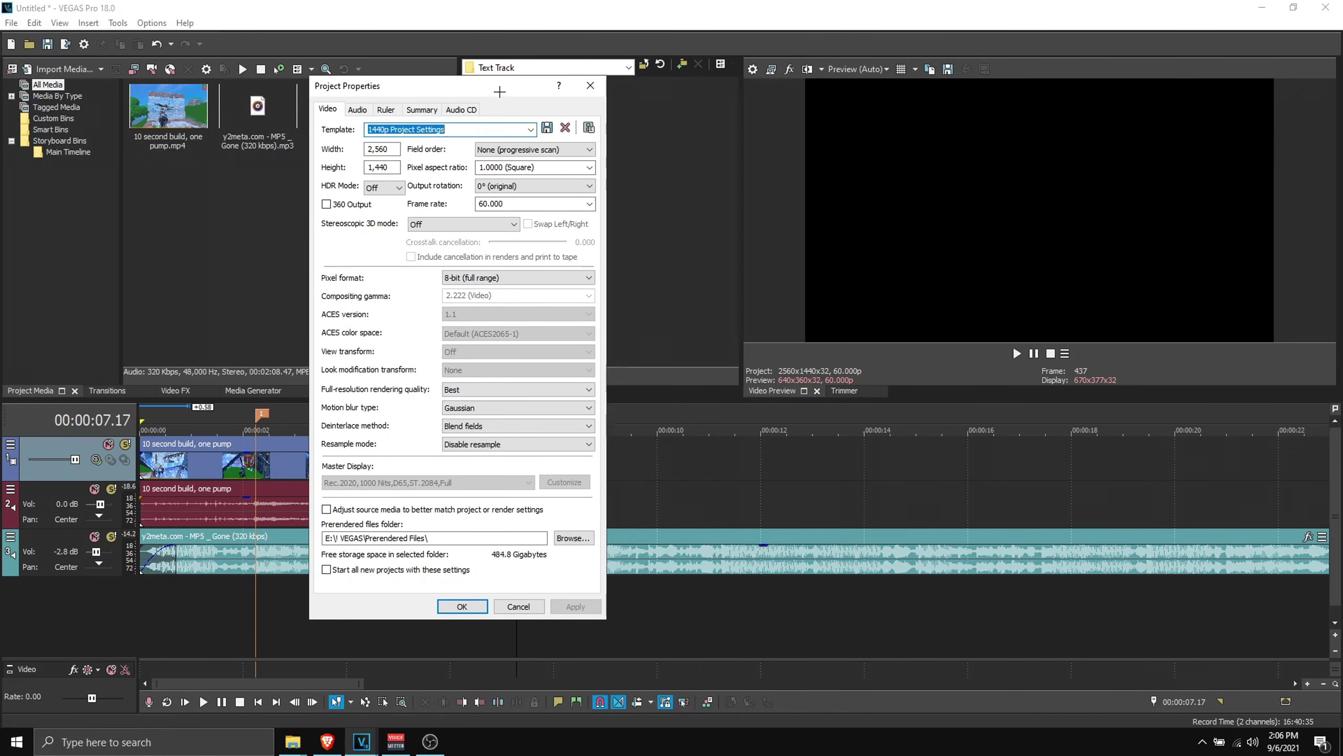
double_click(511, 202)
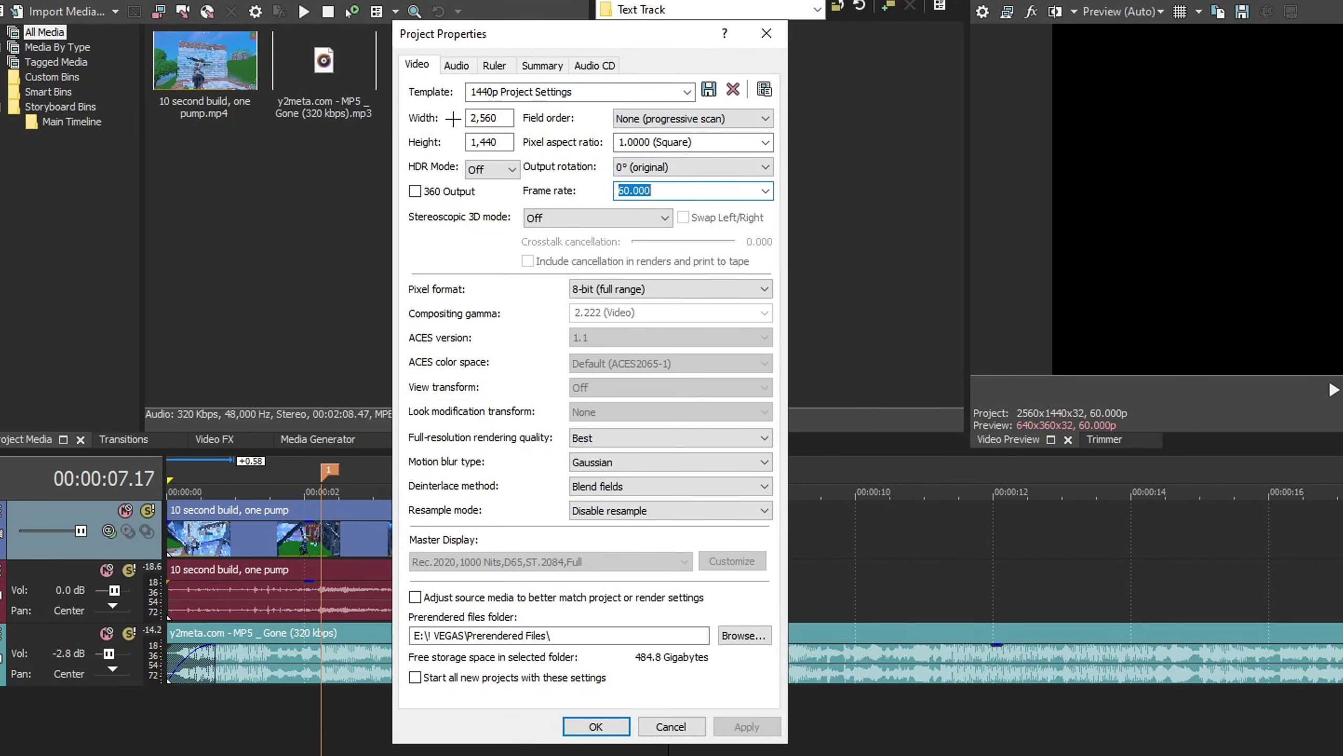
left_click(492, 66)
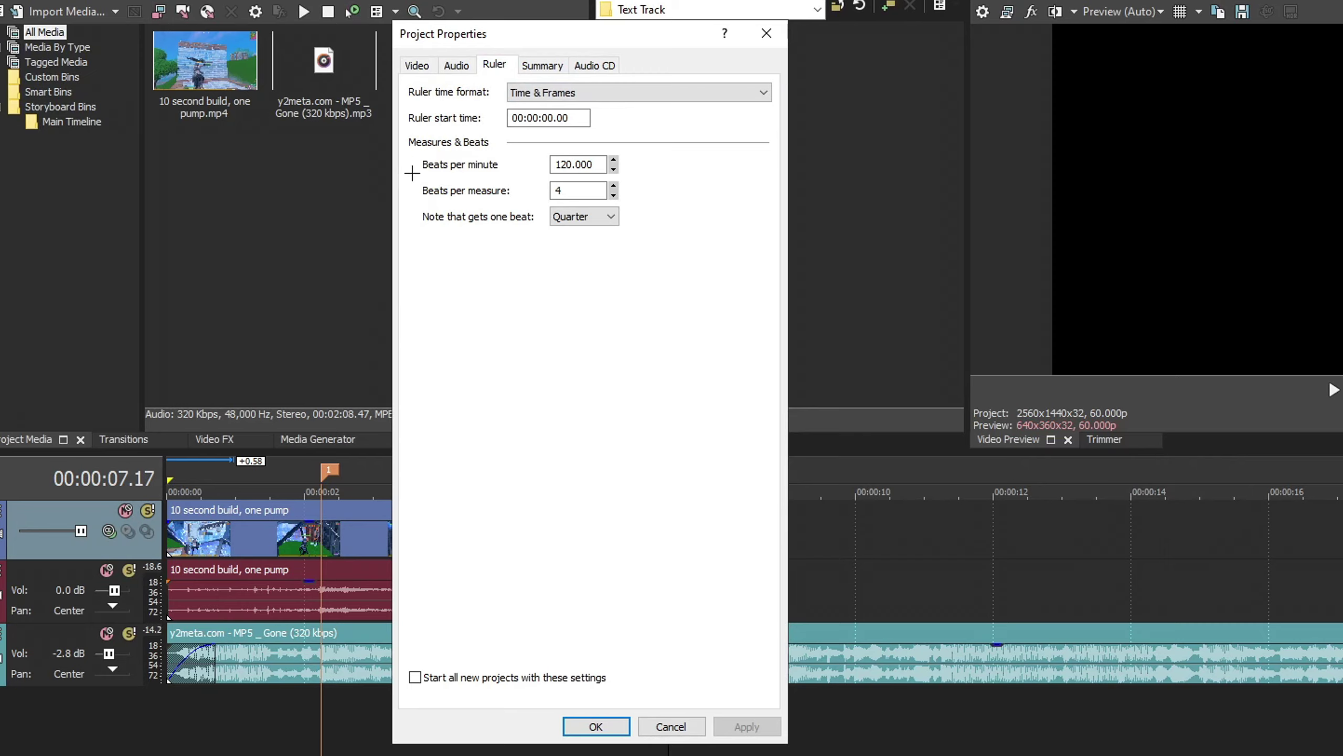
left_click(413, 64)
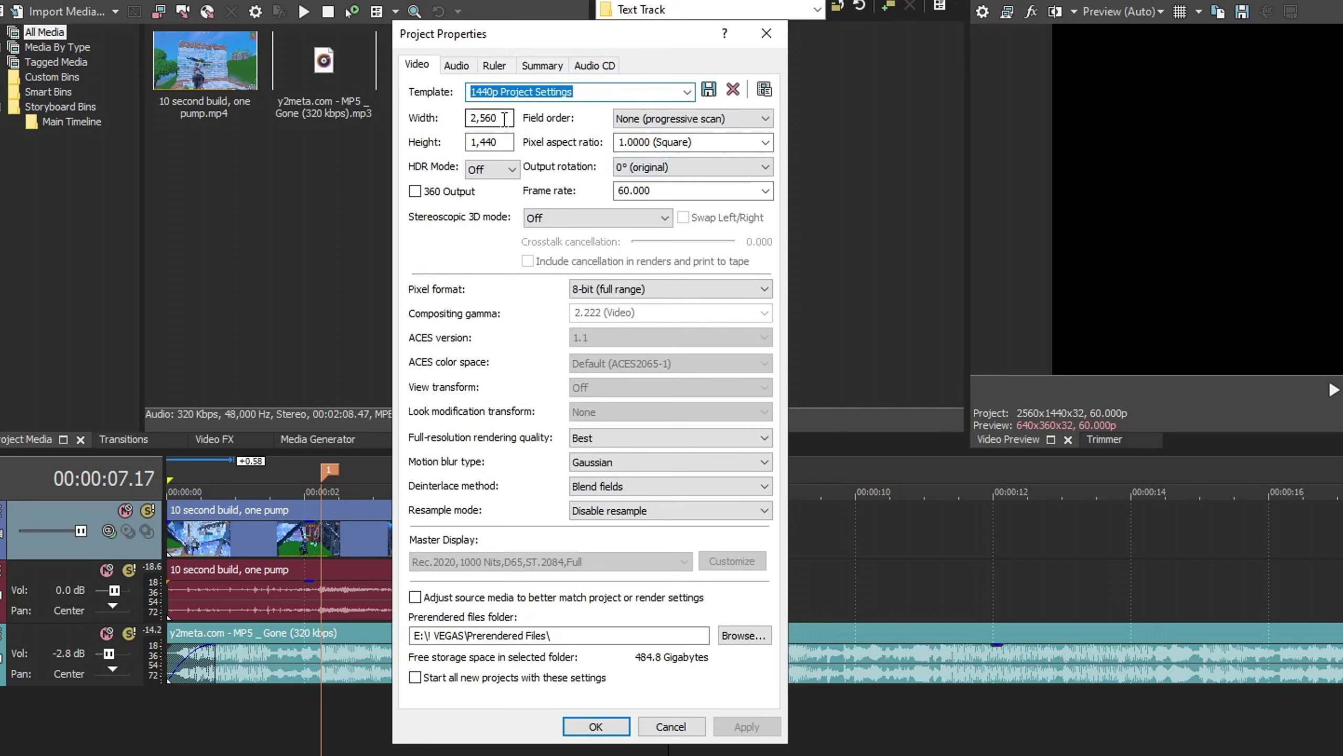
double_click(484, 118)
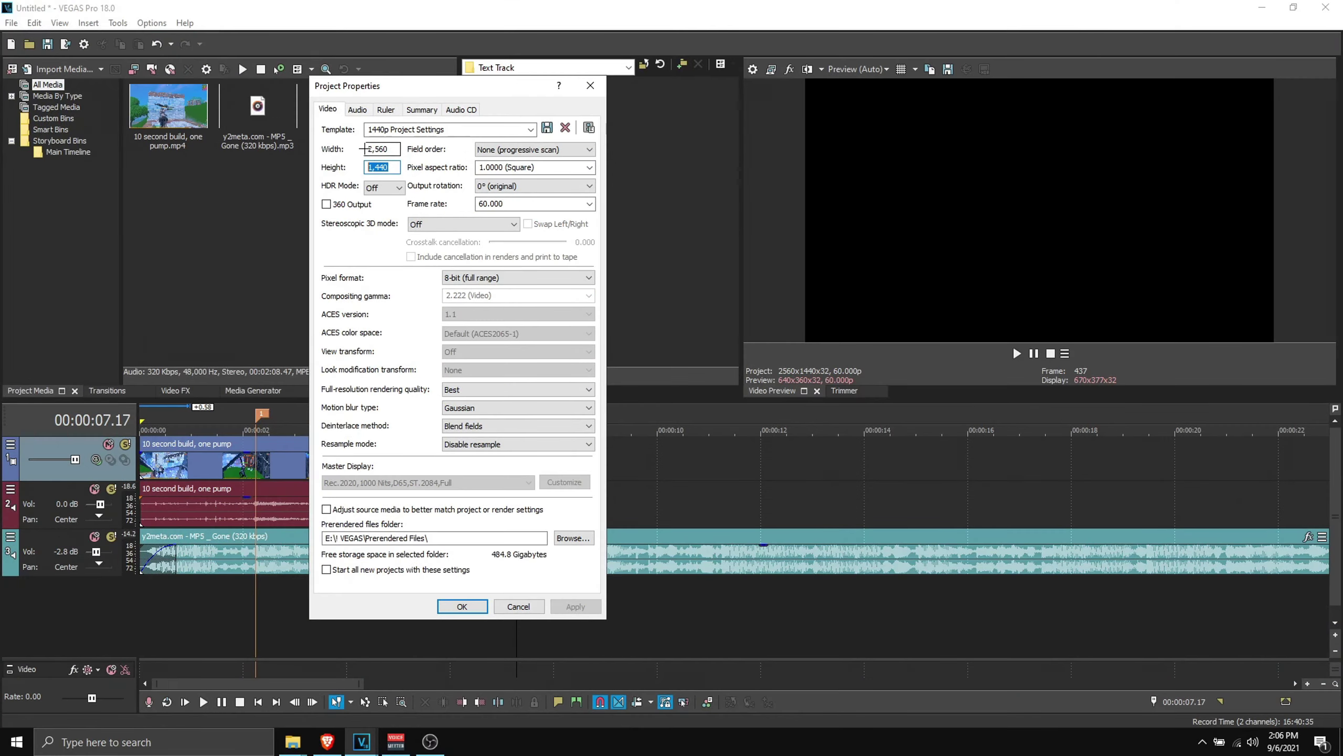
key("Tab")
double_click(394, 149)
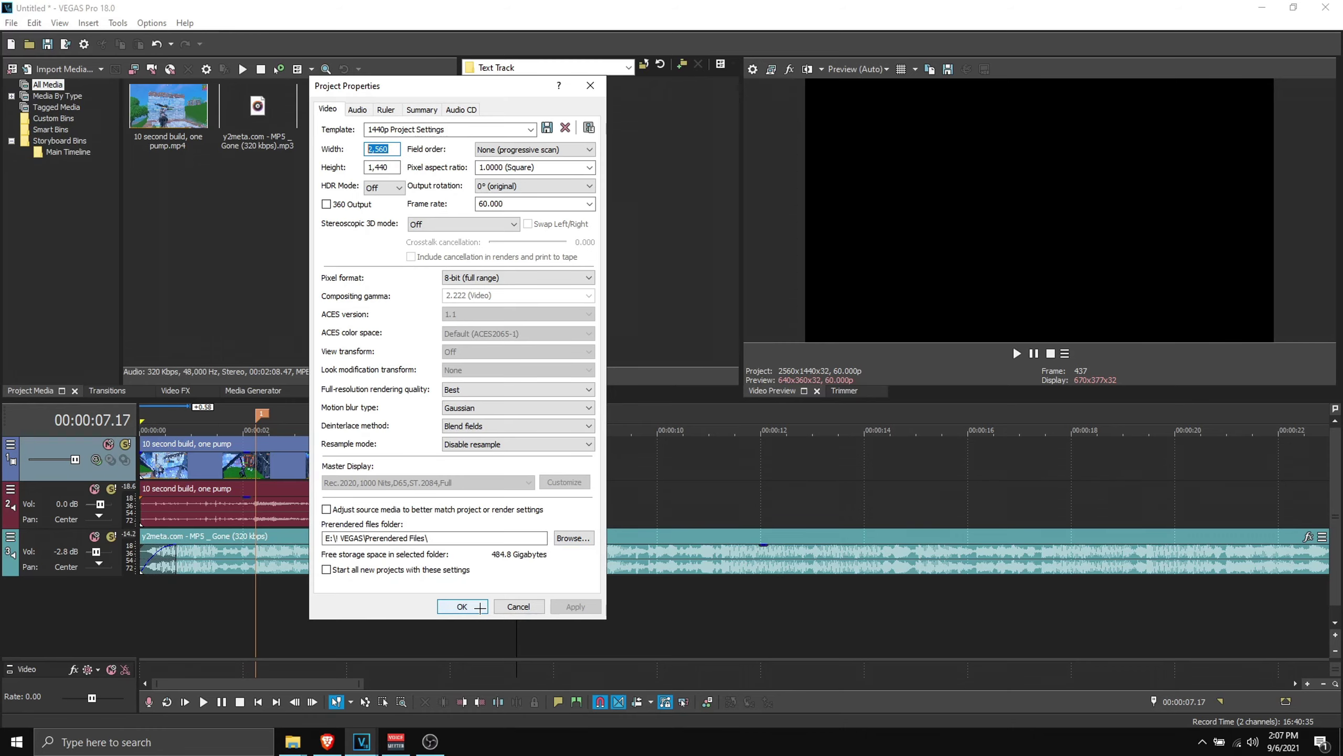
left_click(481, 607)
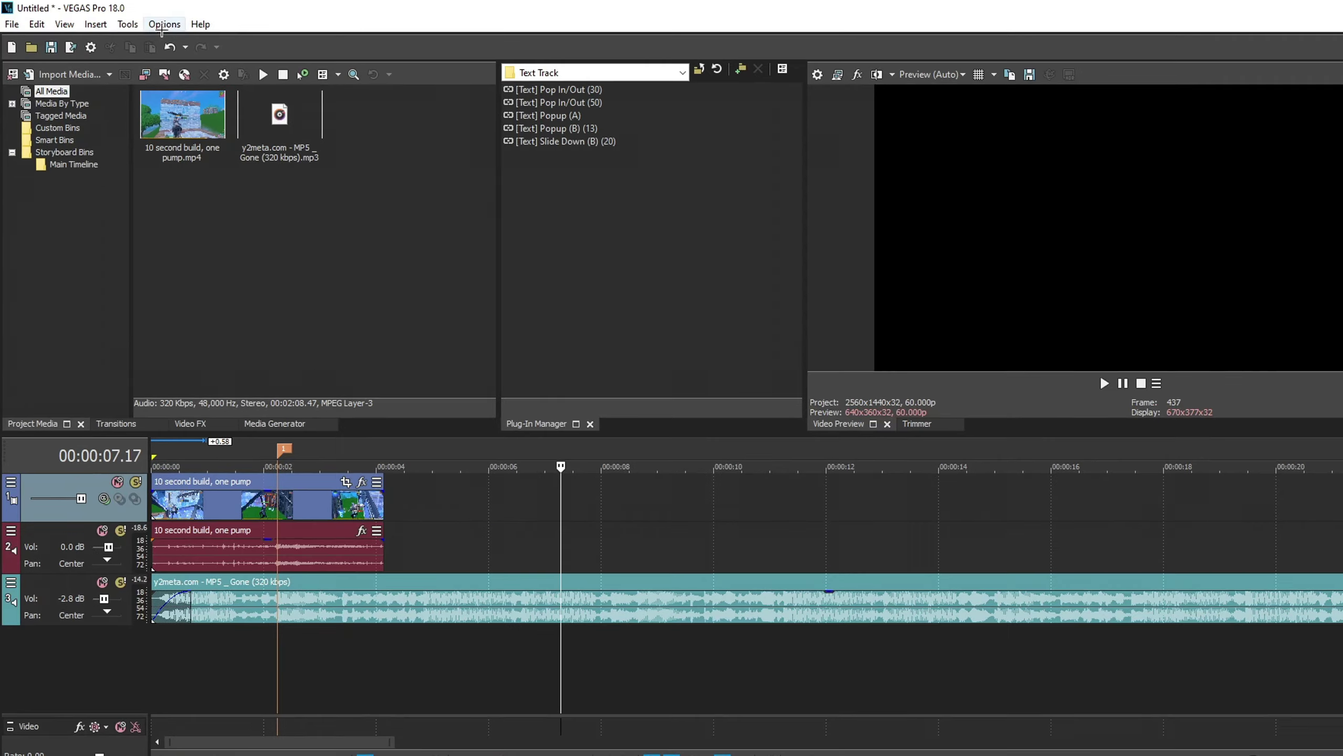
Step: In Video preferences, leave GPU acceleration of video processing Off, then apply and confirm
left_click(151, 23)
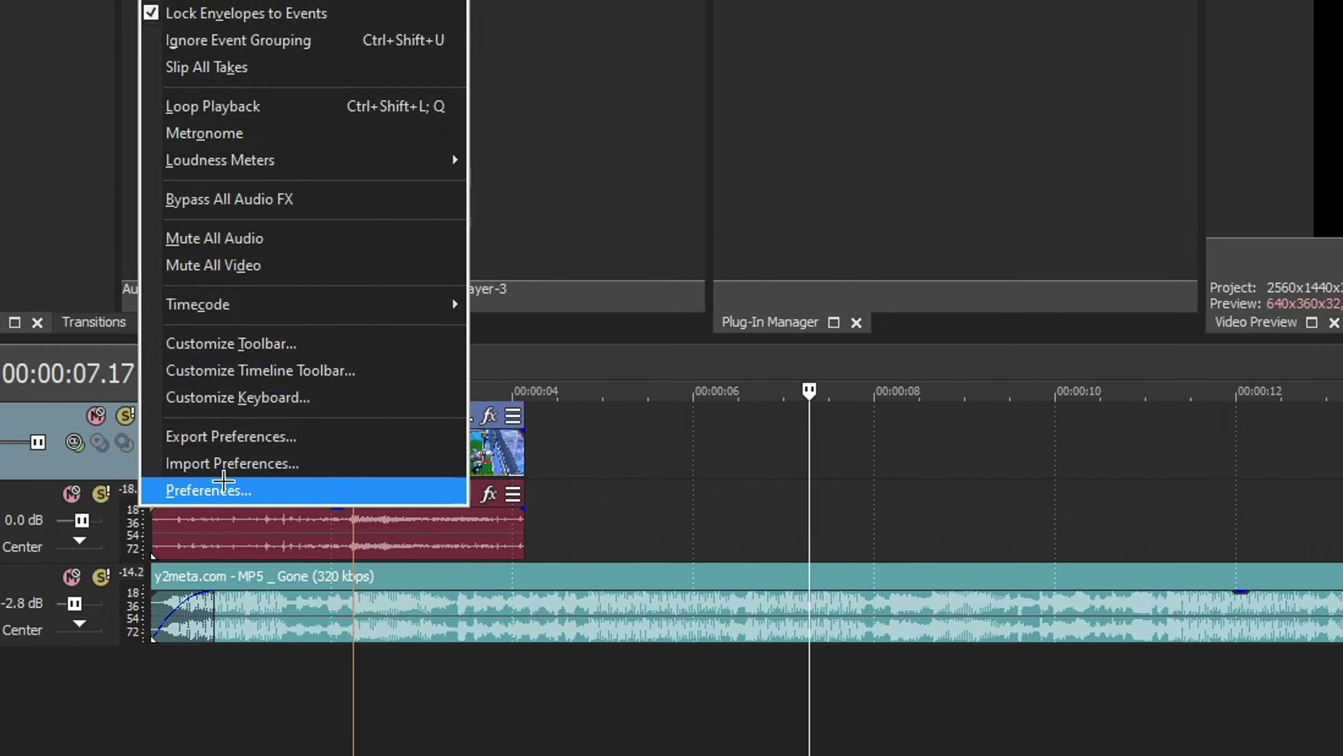
left_click(224, 482)
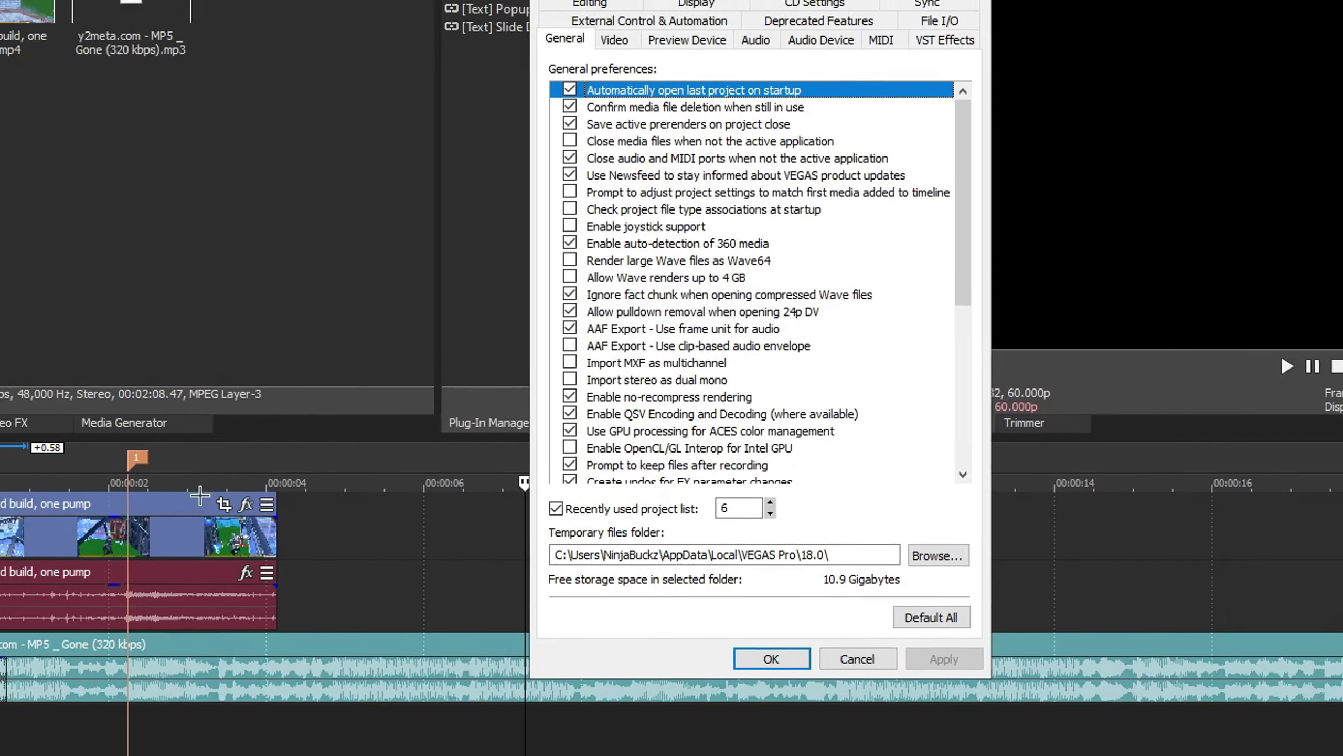
left_click(479, 112)
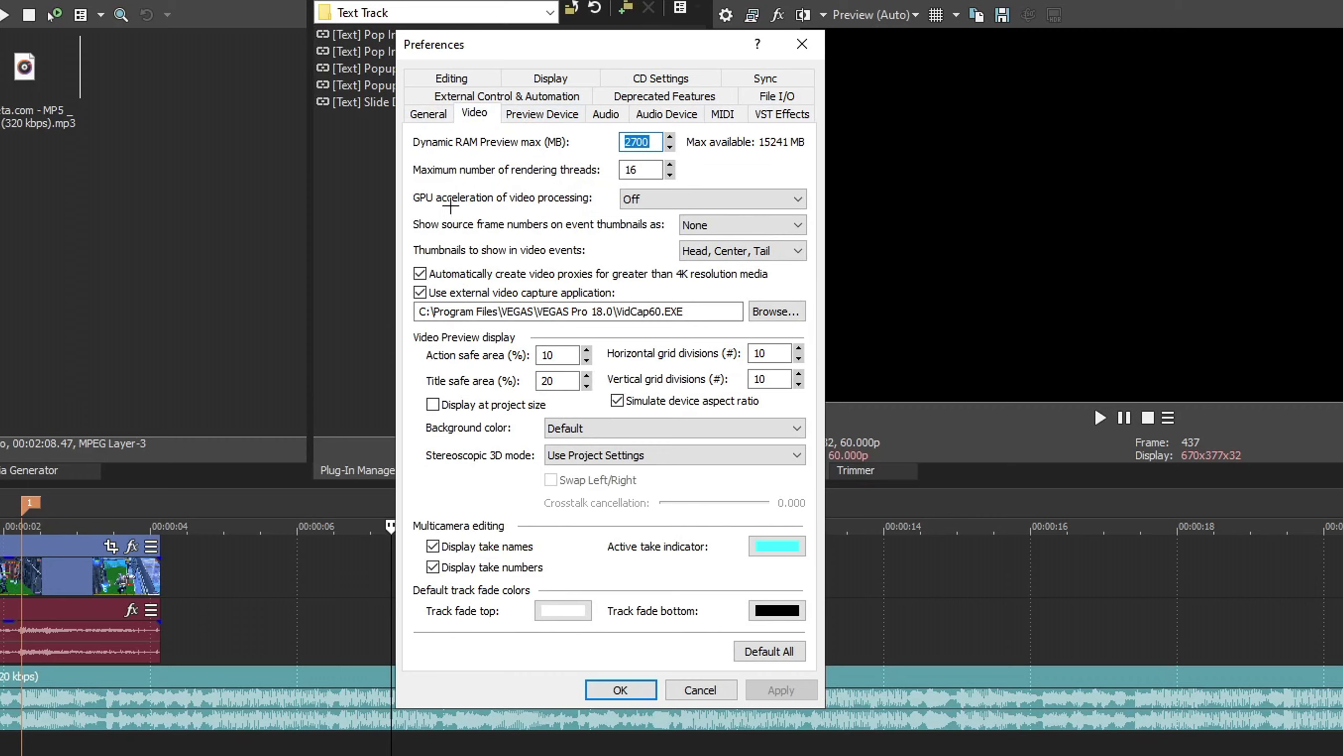
left_click(666, 201)
left_click(663, 216)
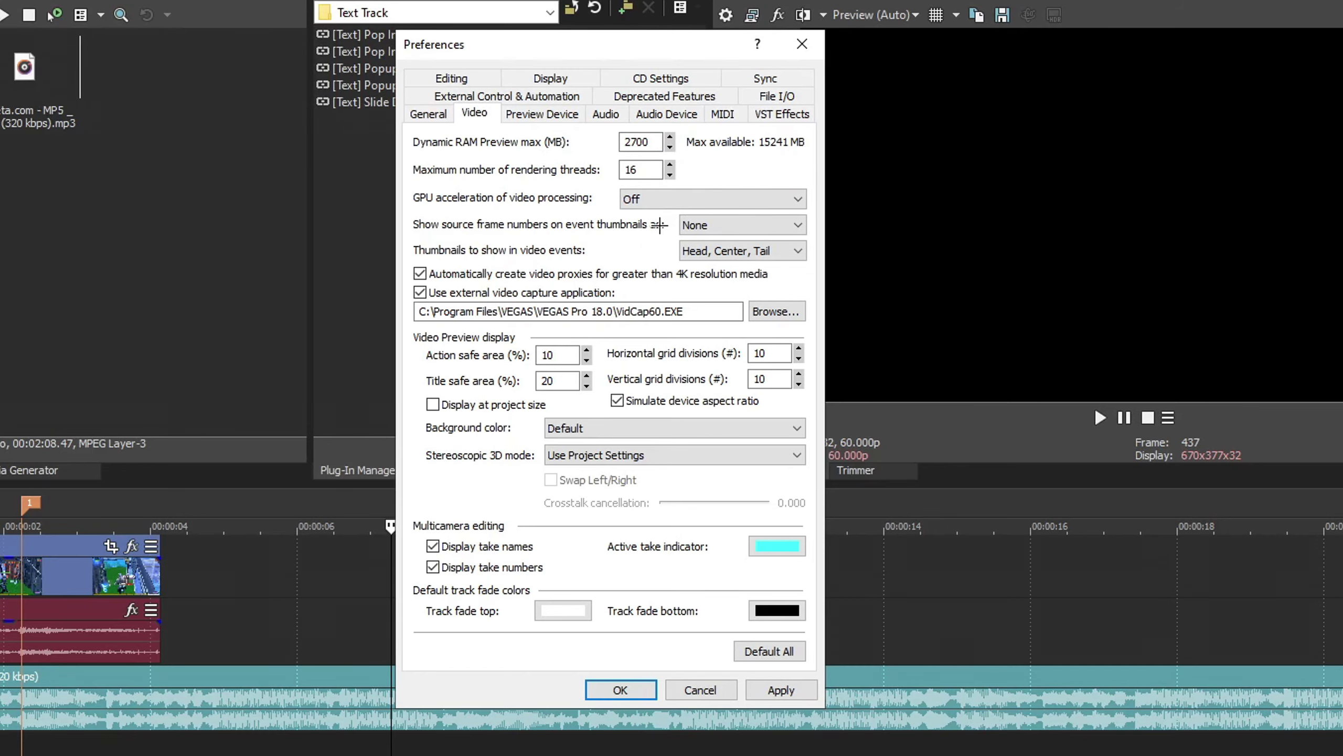
left_click(781, 690)
left_click(631, 689)
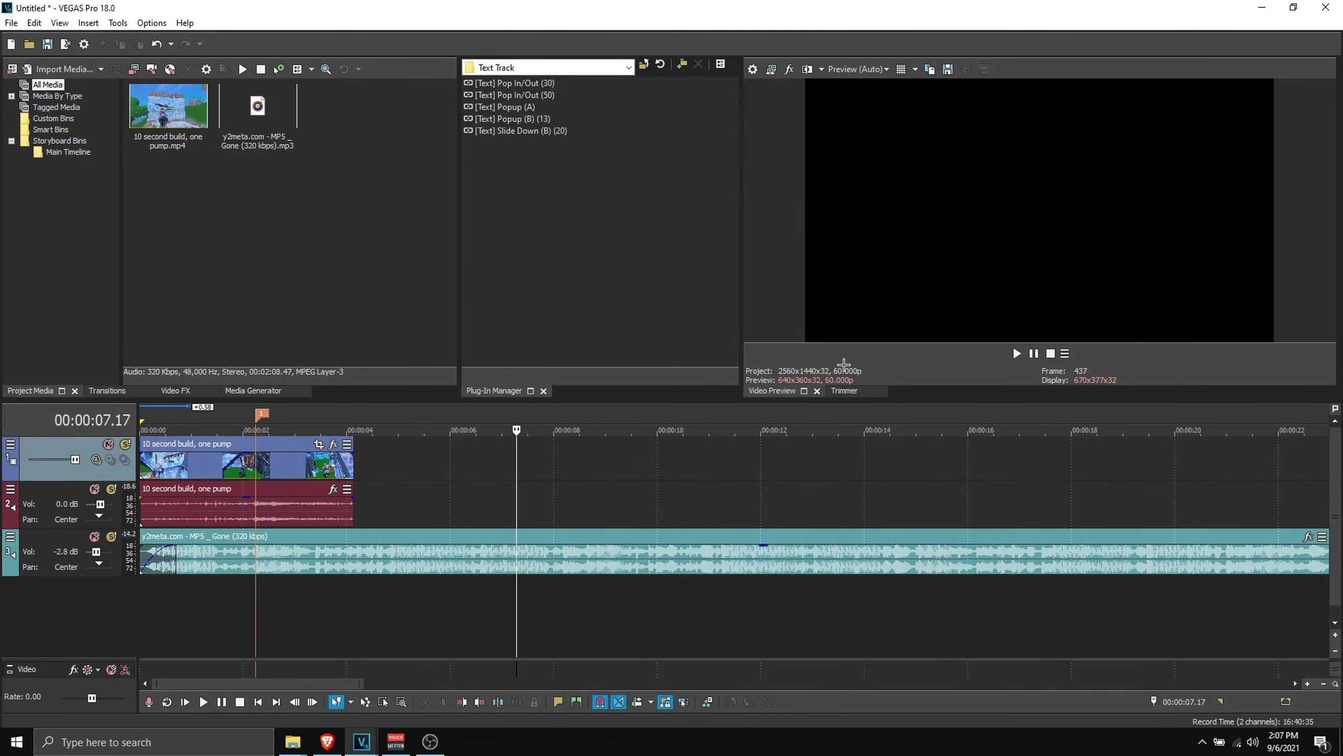
left_click(752, 69)
Step: Preview the Plugins.txt note in the Text Track folder and select its server invite link
left_click(808, 63)
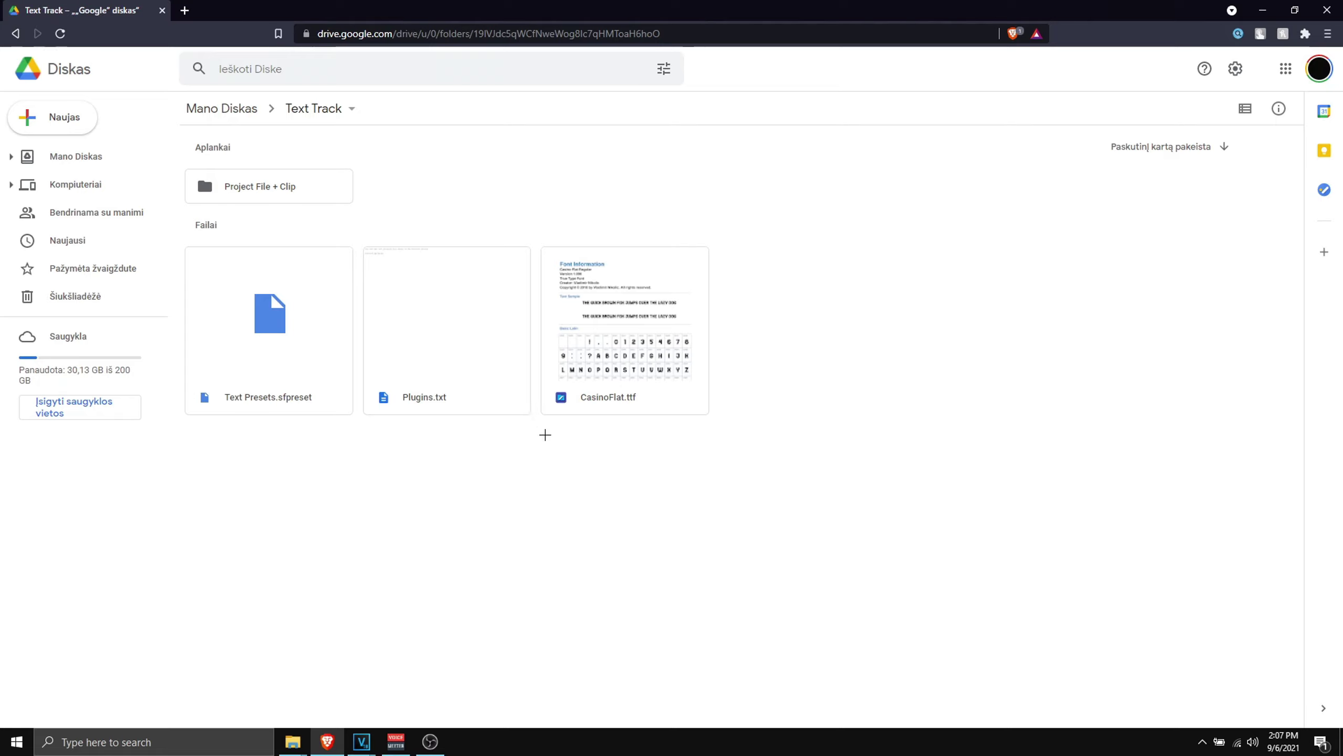
left_click(620, 308)
double_click(423, 335)
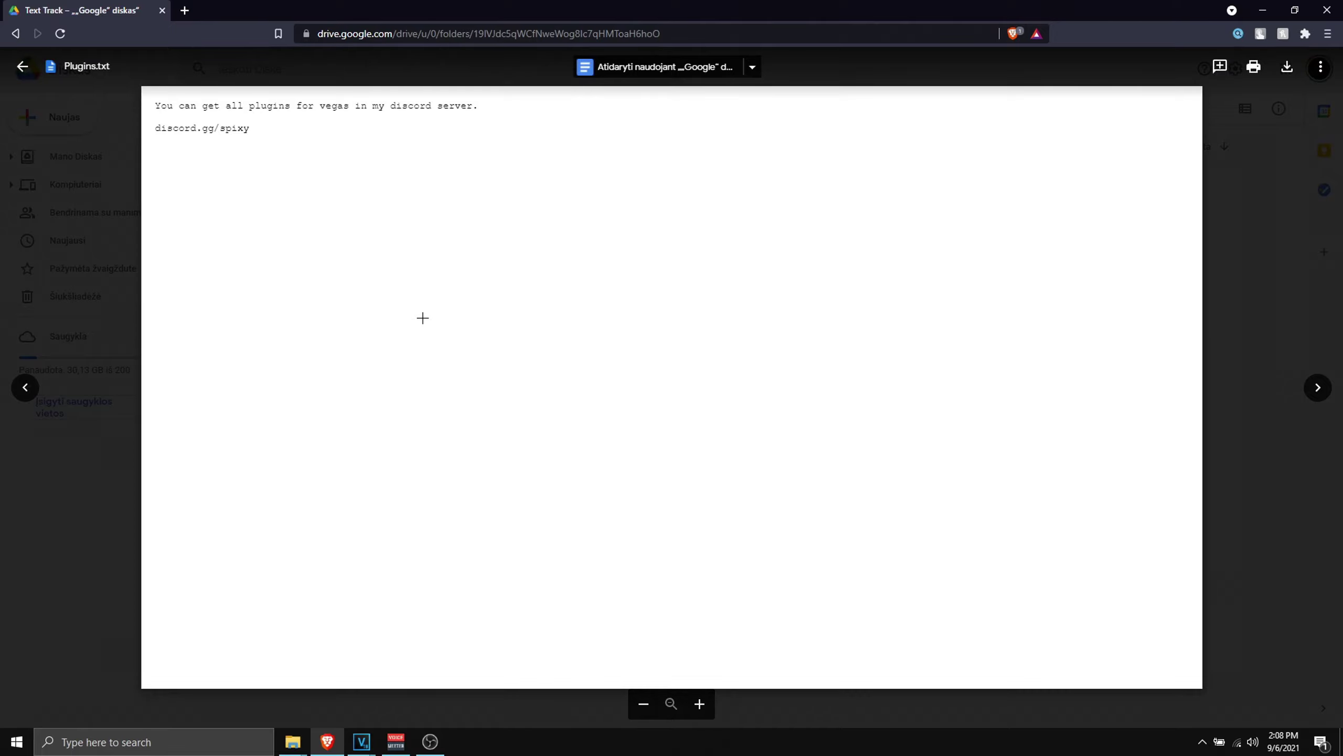
left_click_drag(249, 129, 160, 129)
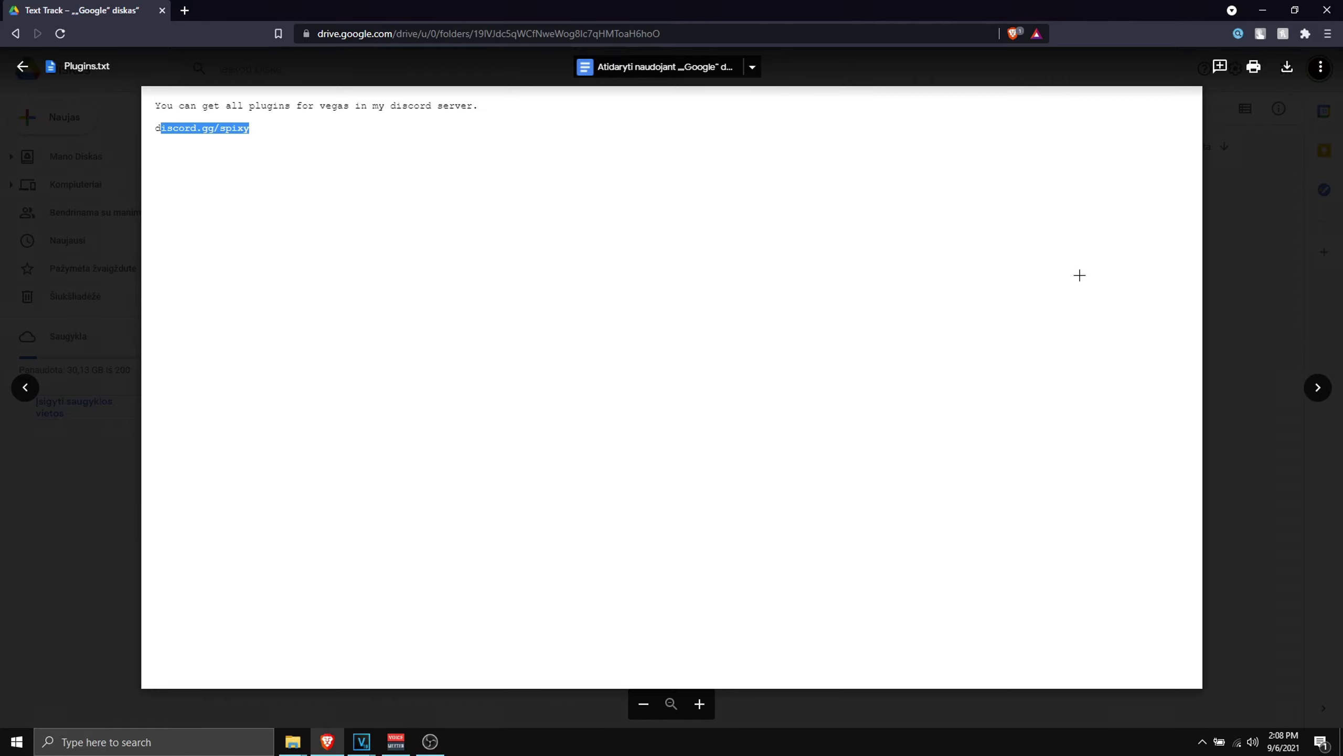
left_click(1214, 269)
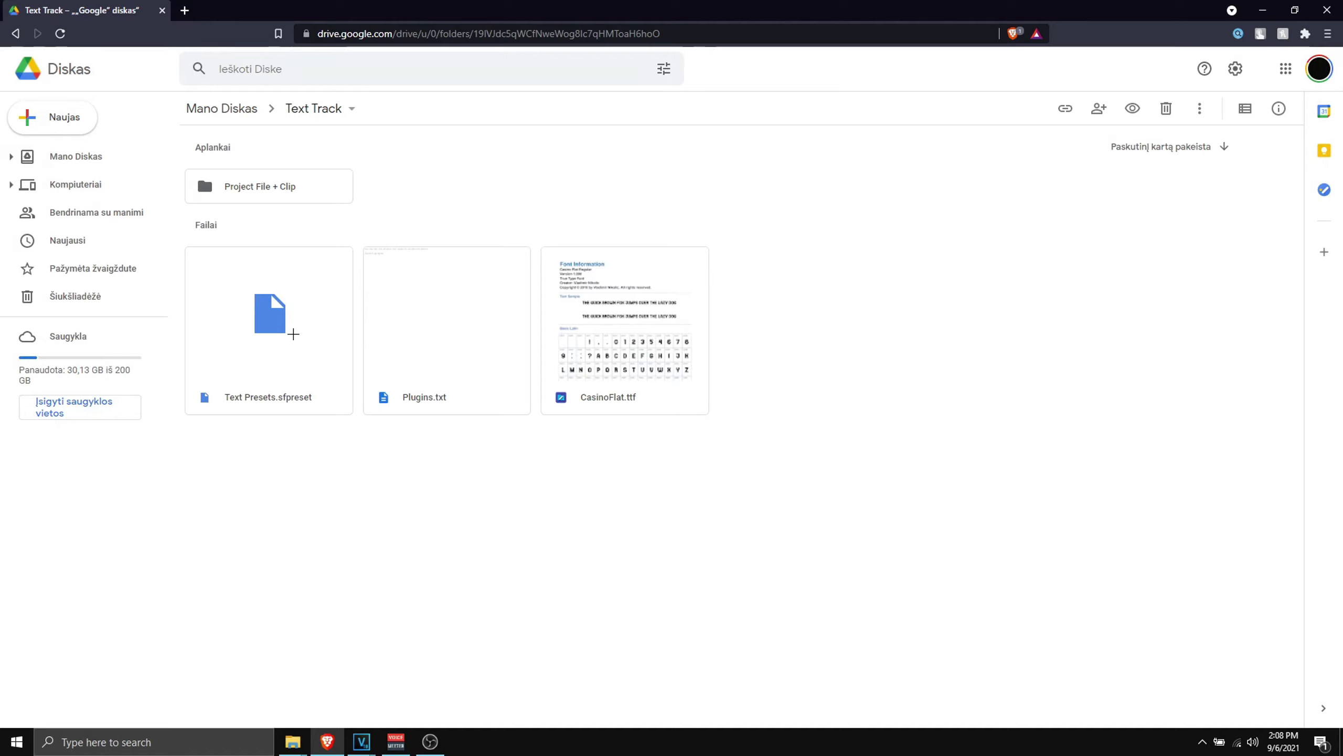
Step: Look through the Project File + Clip subfolder, then go back to Text Track
double_click(260, 186)
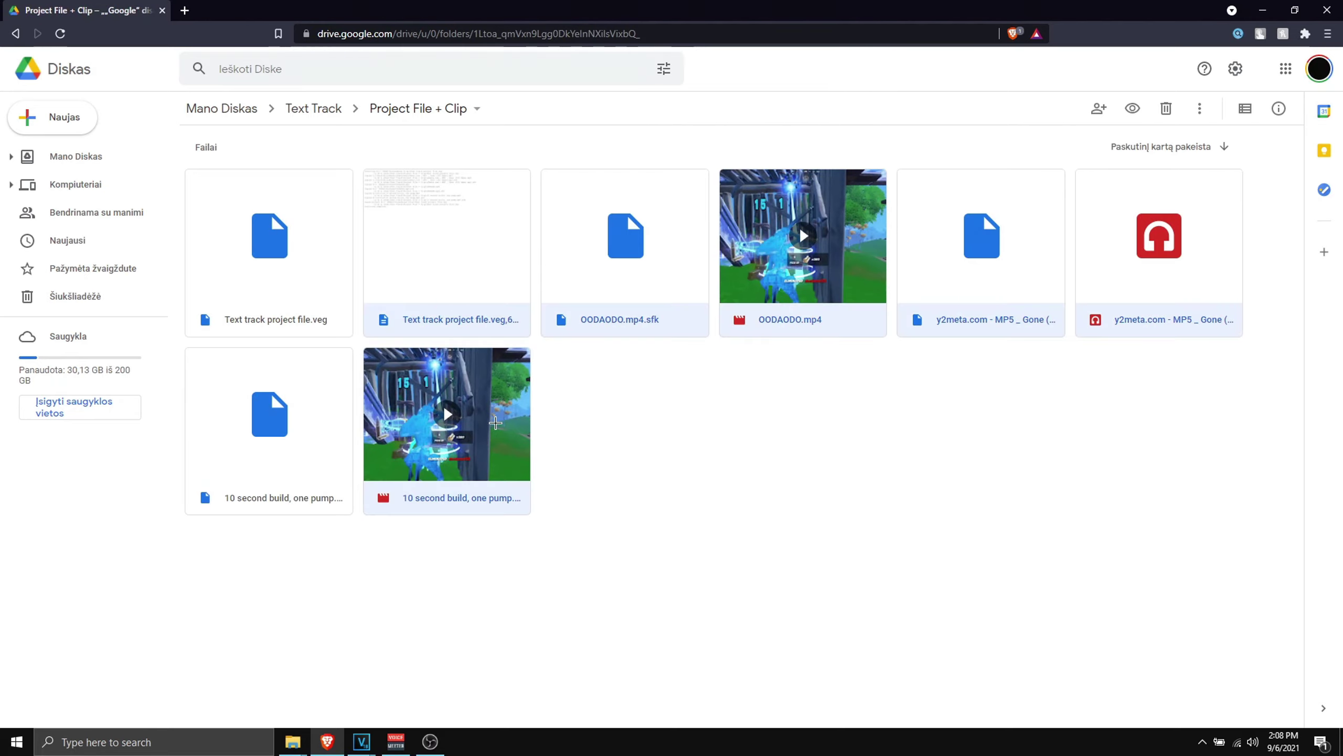
left_click(496, 422)
left_click(588, 411)
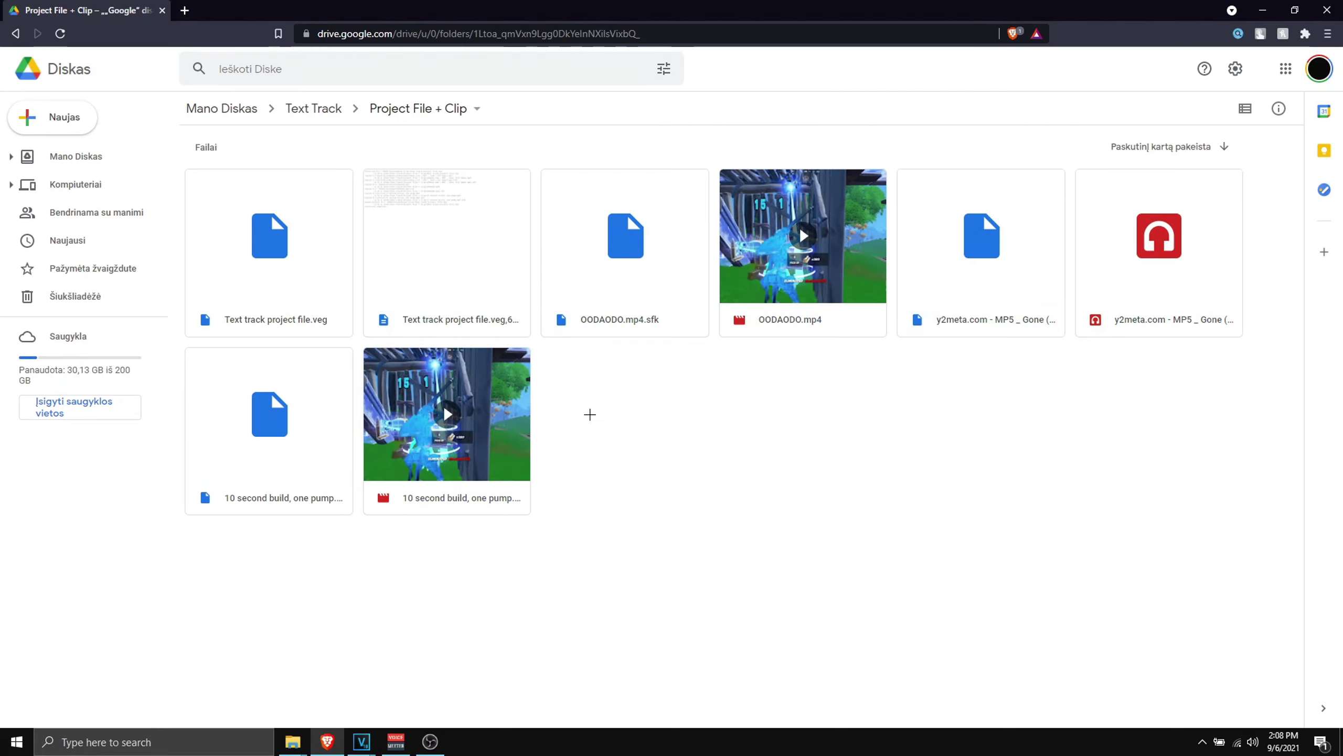
key("alt+Left")
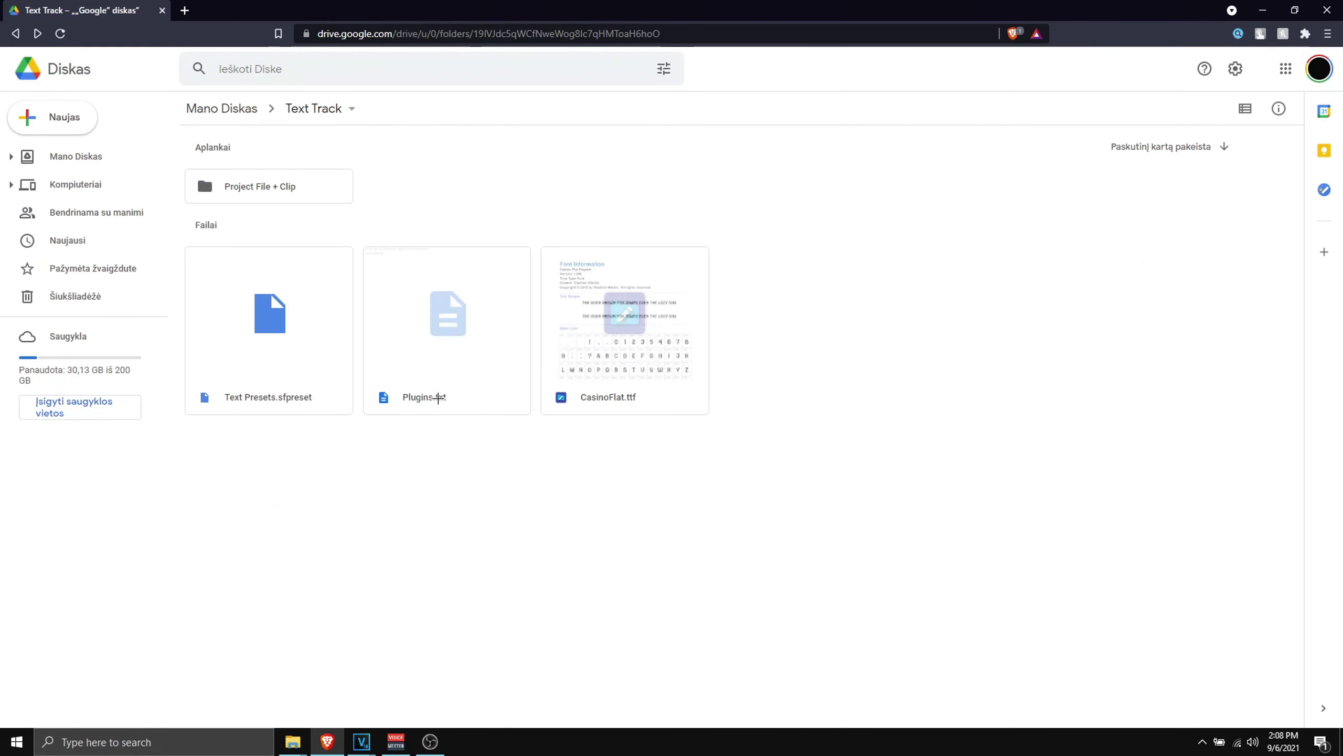
Step: Maximize the local Text Track folder and select Text track project file.veg in Project File + Clip
mouse_move(308, 732)
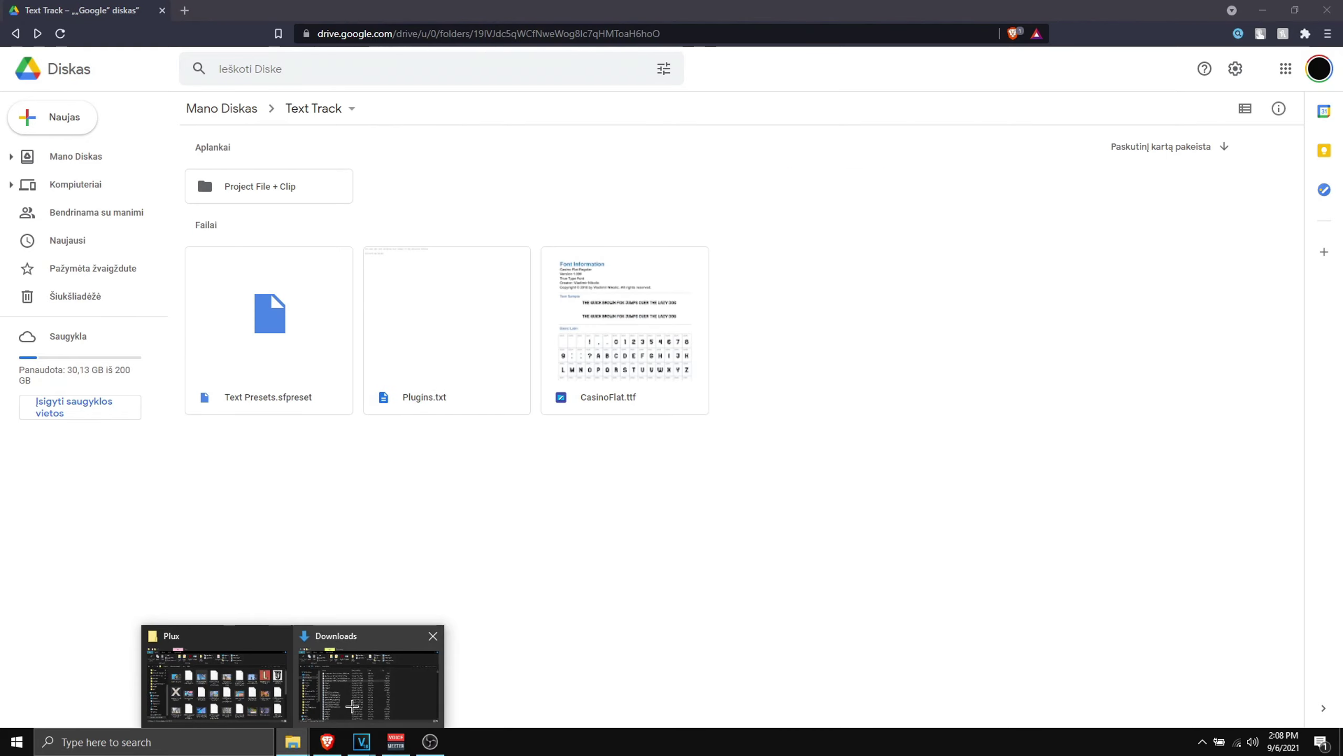
left_click(364, 693)
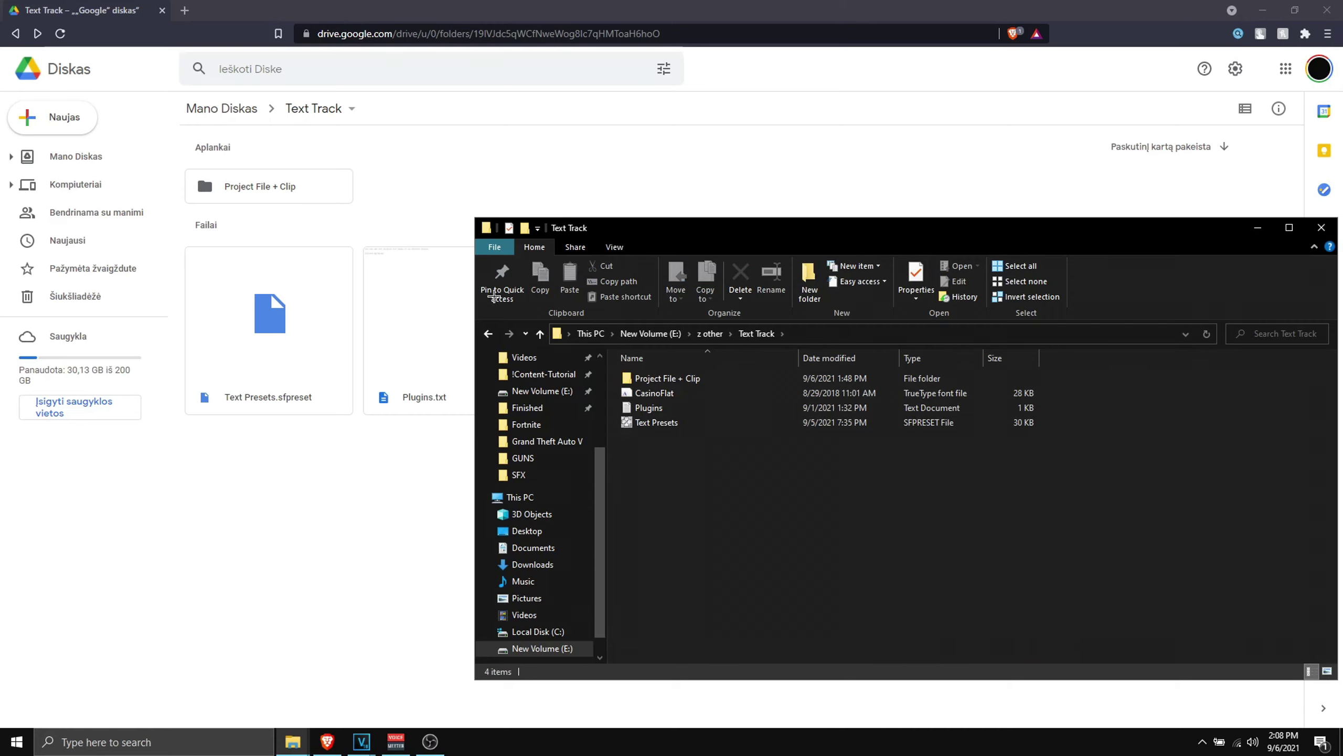
left_click(1289, 228)
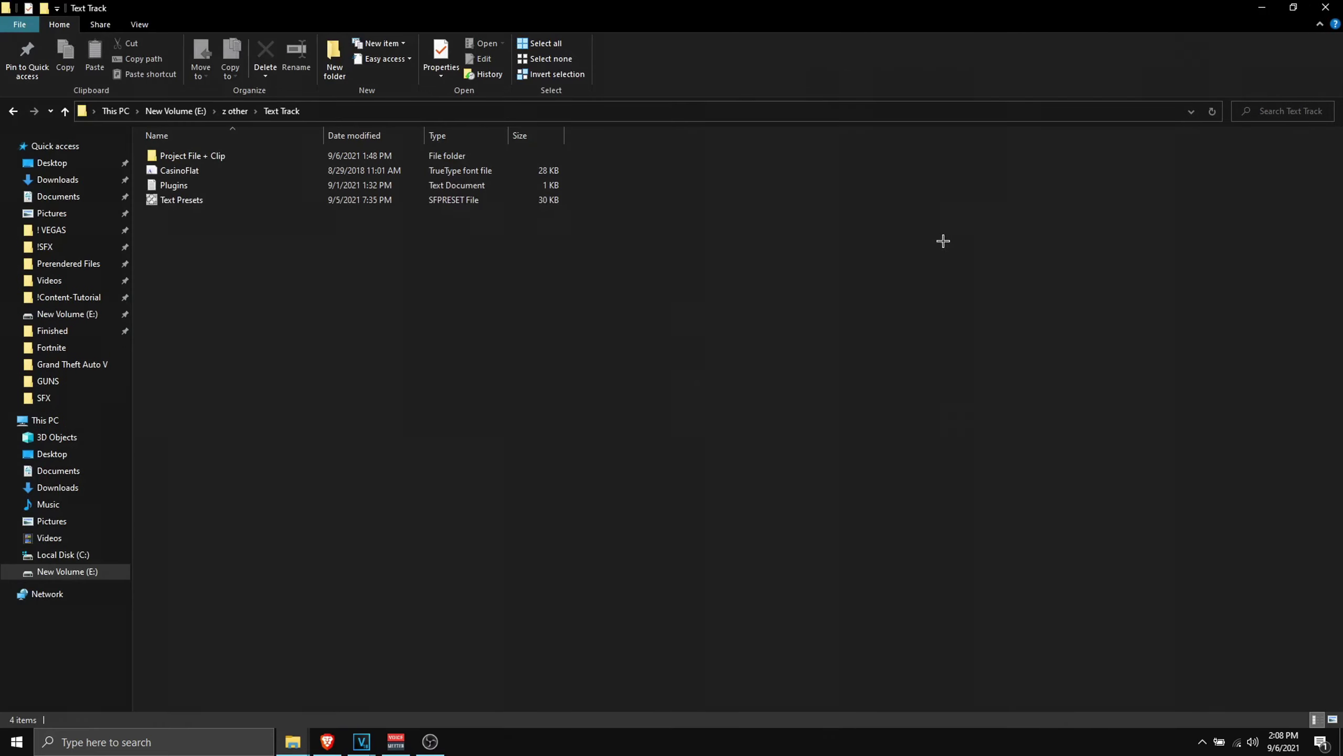
double_click(218, 157)
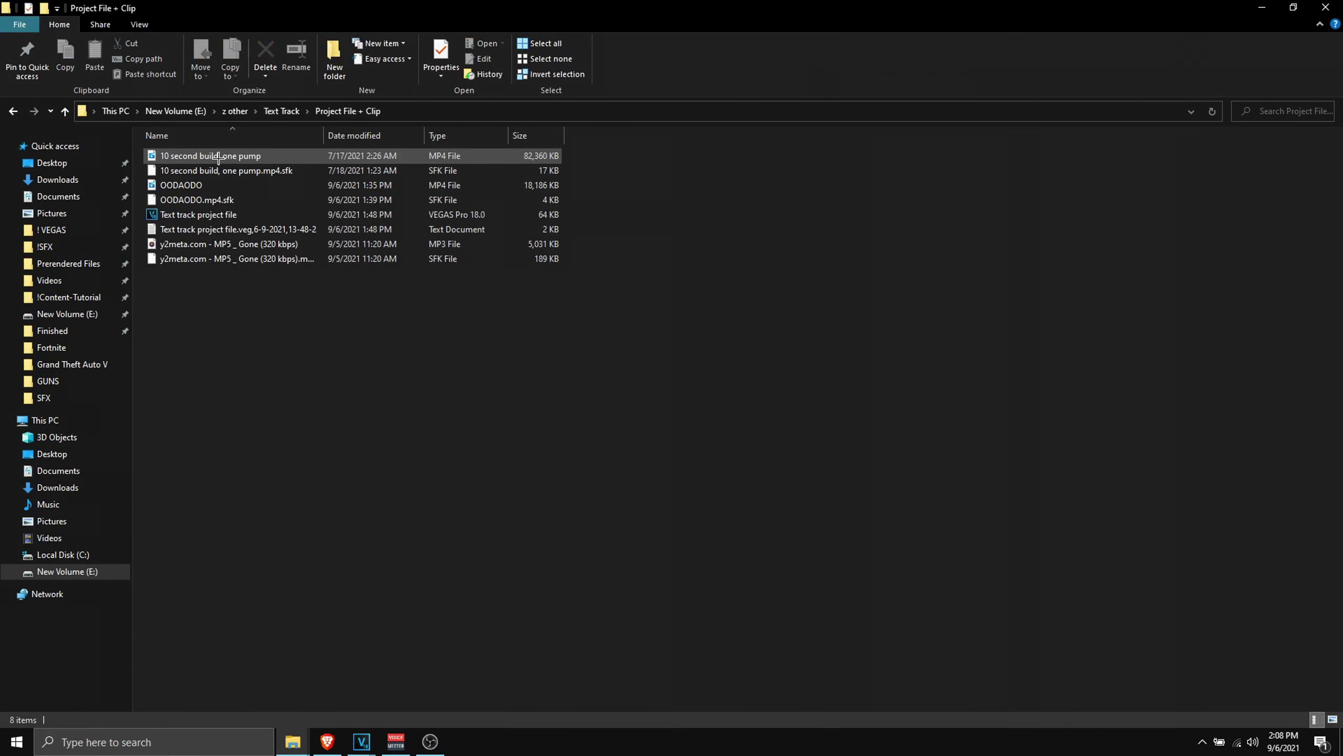
left_click_drag(216, 346, 138, 129)
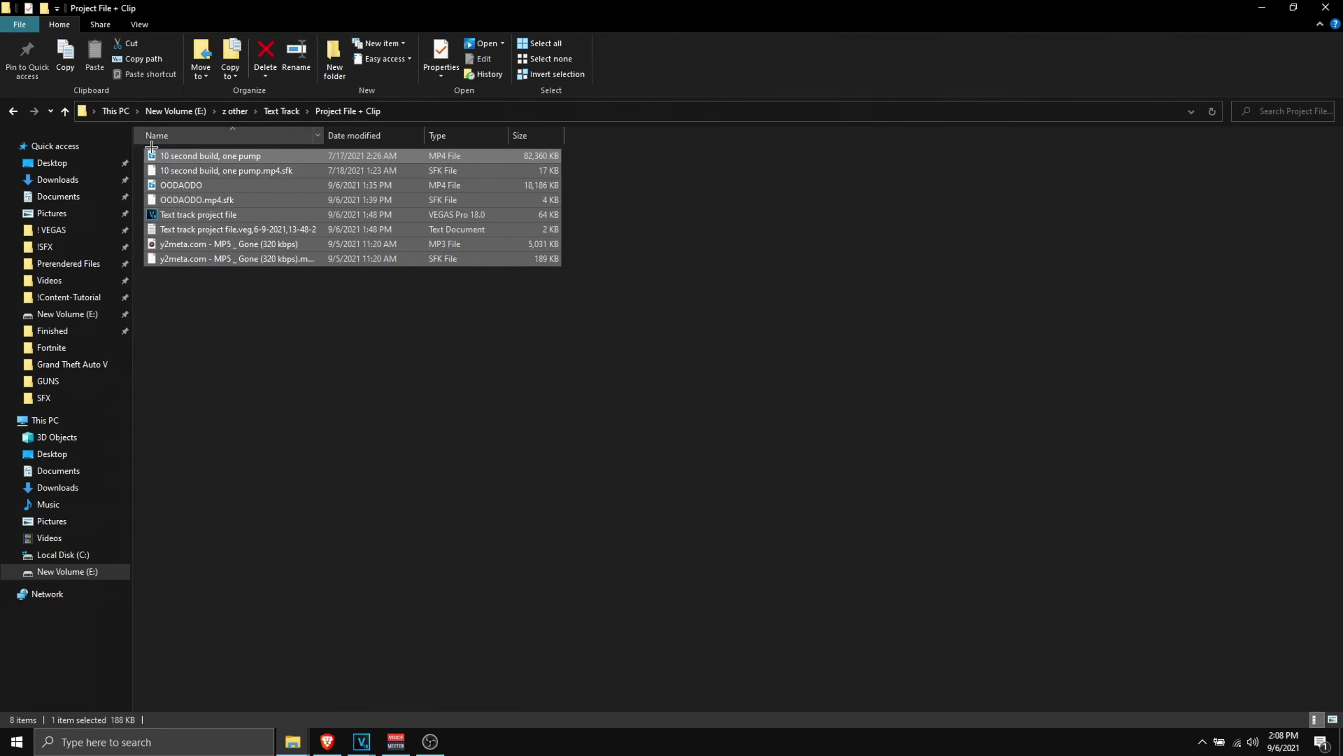
left_click(192, 217)
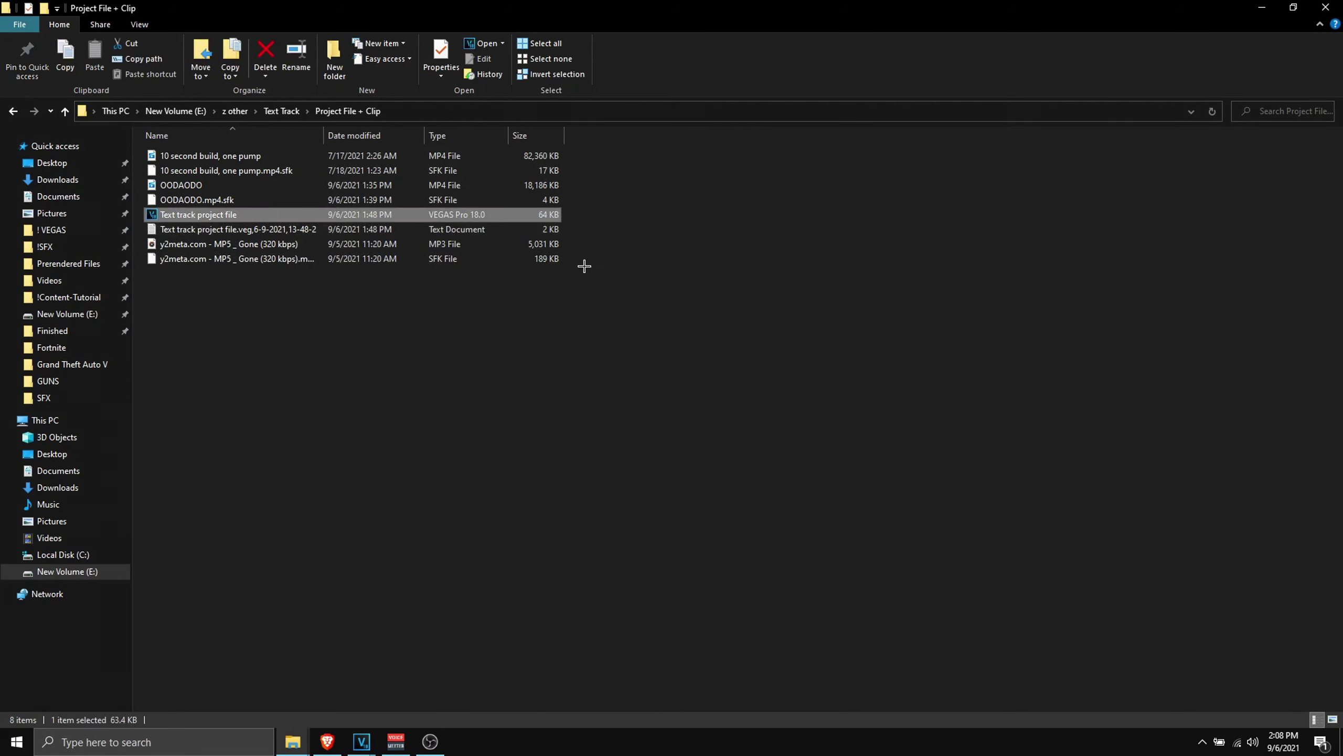
Step: Switch to the already open Text track project window in VEGAS
left_click(361, 741)
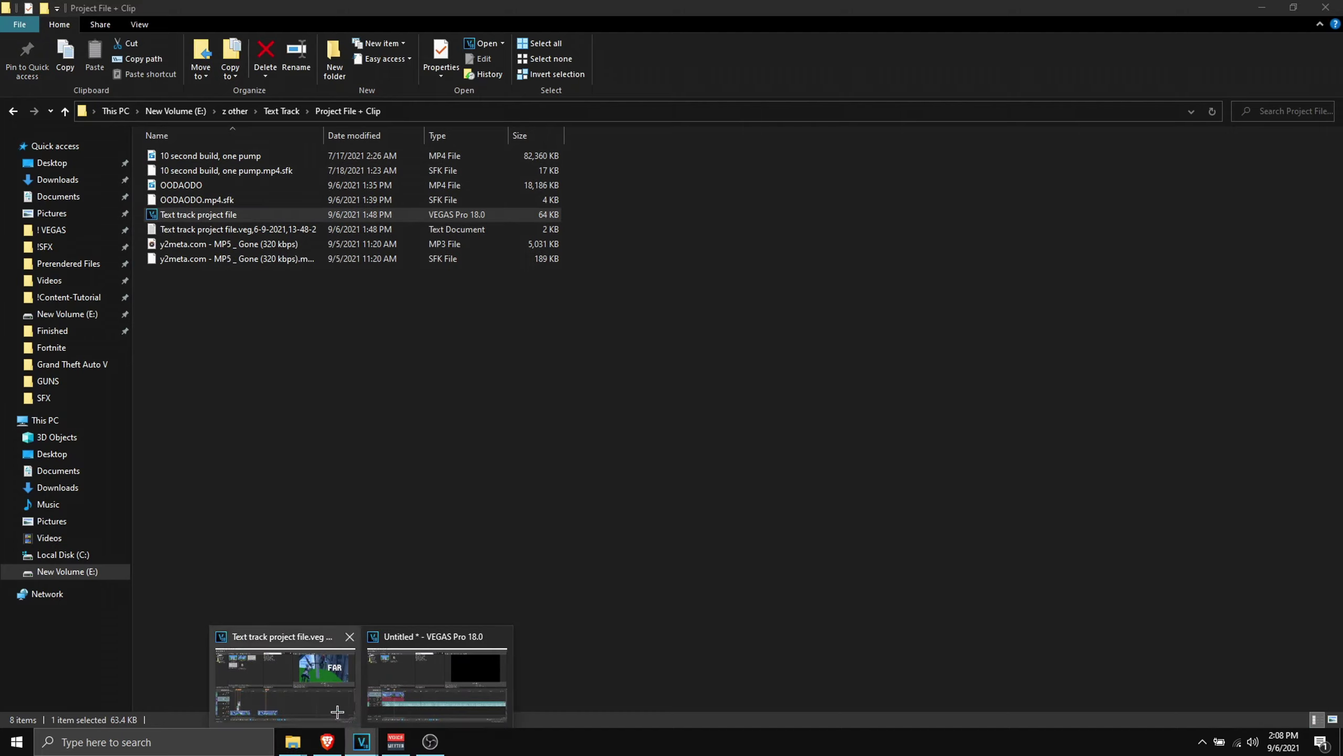
left_click(337, 712)
scroll(387, 529, "down", 3)
scroll(385, 521, "up", 6)
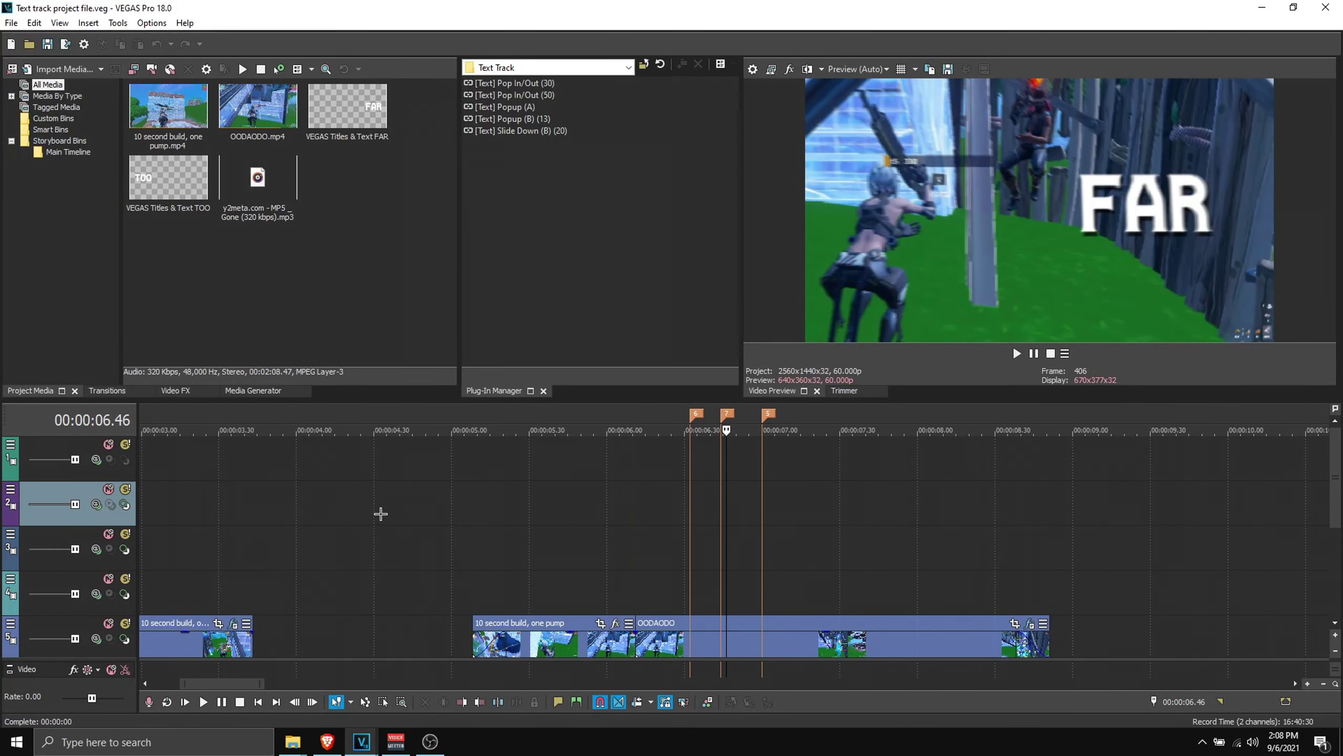
Step: Scrub the example timeline to view the TOO and FAR titles, then return to the Untitled project
scroll(381, 513, "down", 3)
left_click(244, 487)
left_click(265, 481)
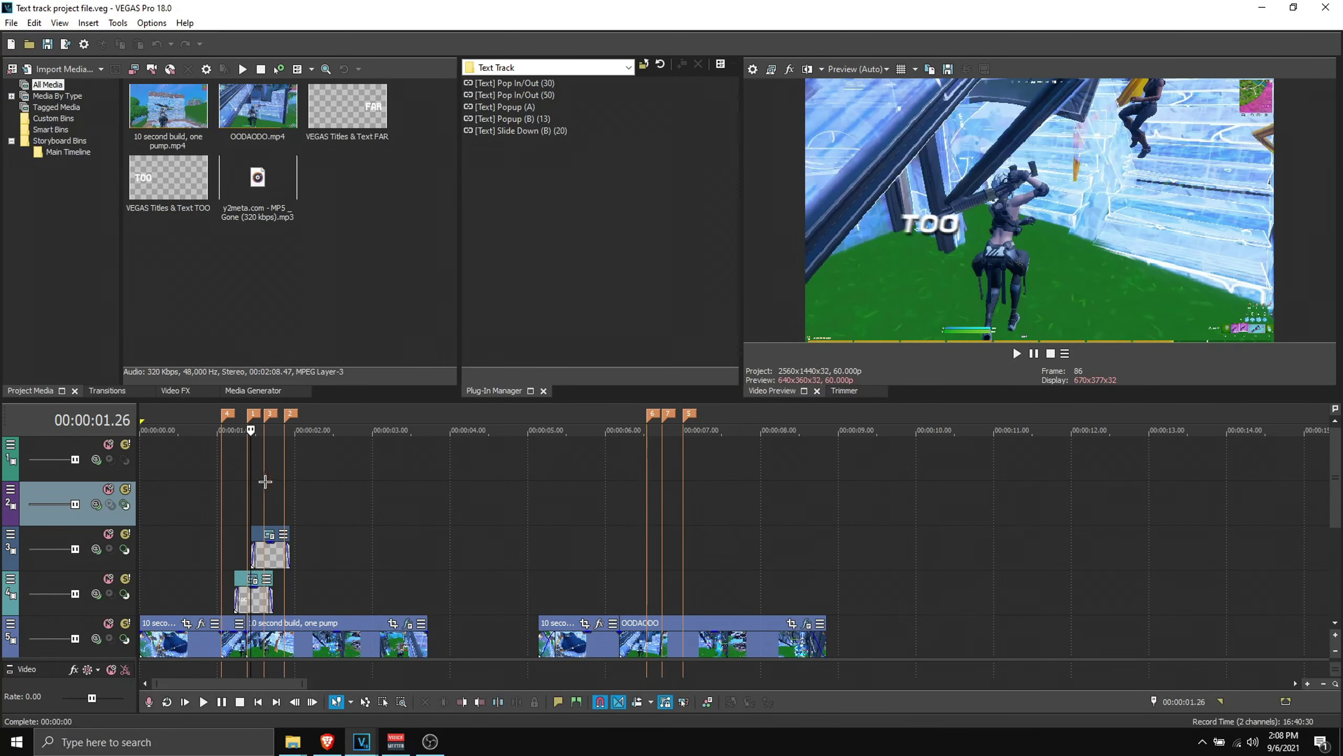
left_click(273, 482)
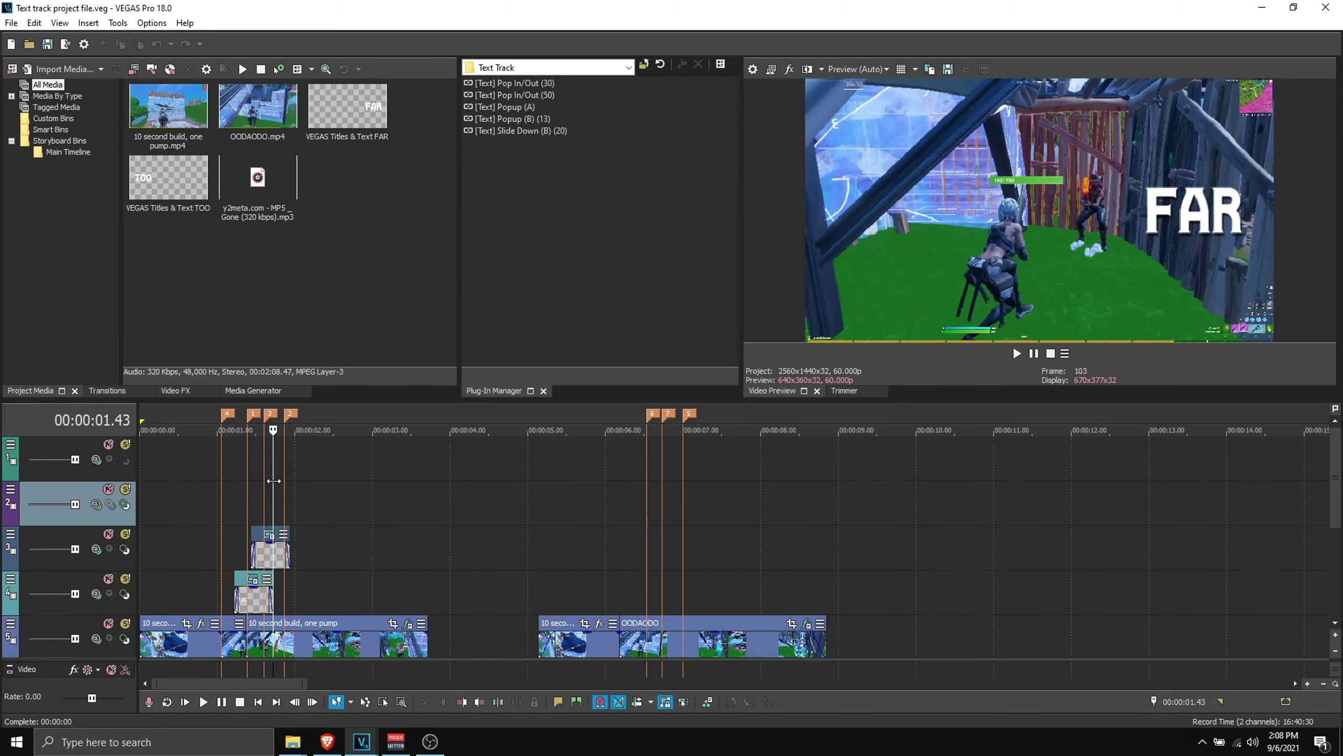
left_click(215, 468)
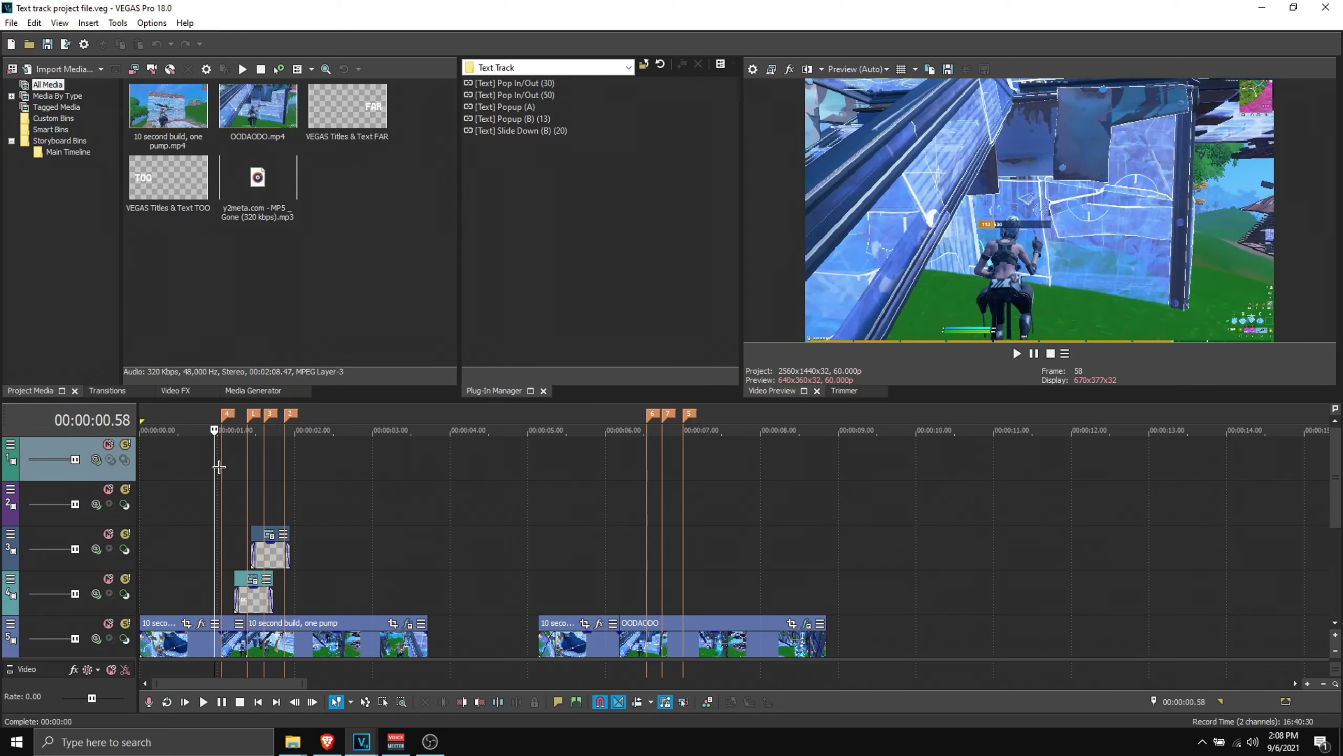
left_click(227, 465)
left_click(246, 458)
left_click(264, 453)
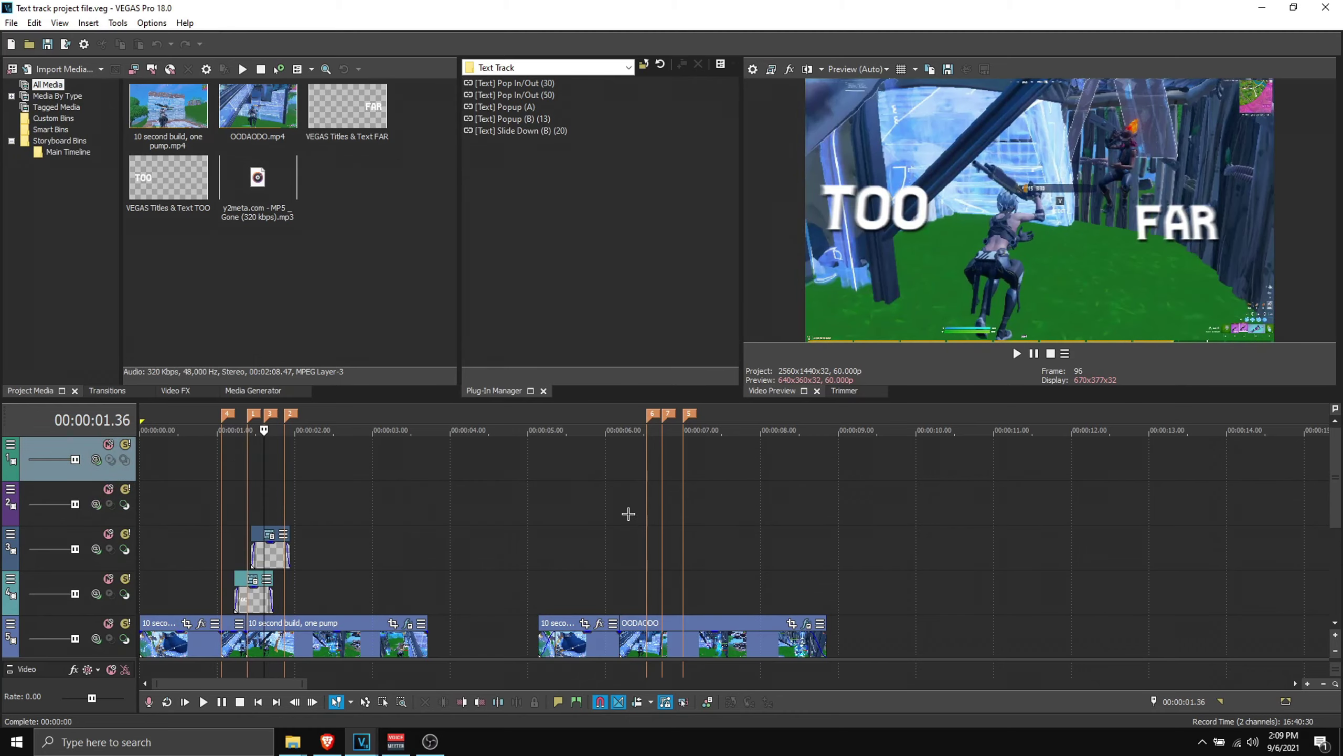
left_click(637, 511)
left_click(659, 510)
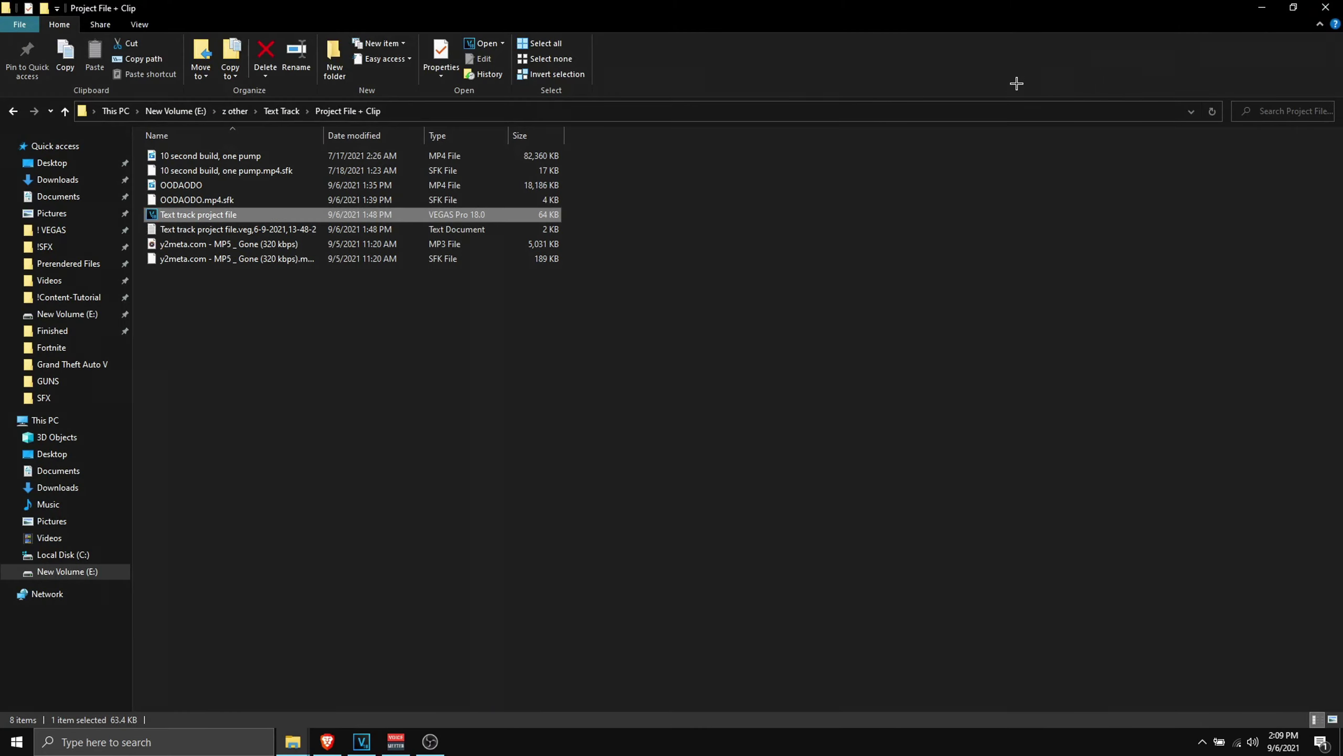
key("alt+Tab")
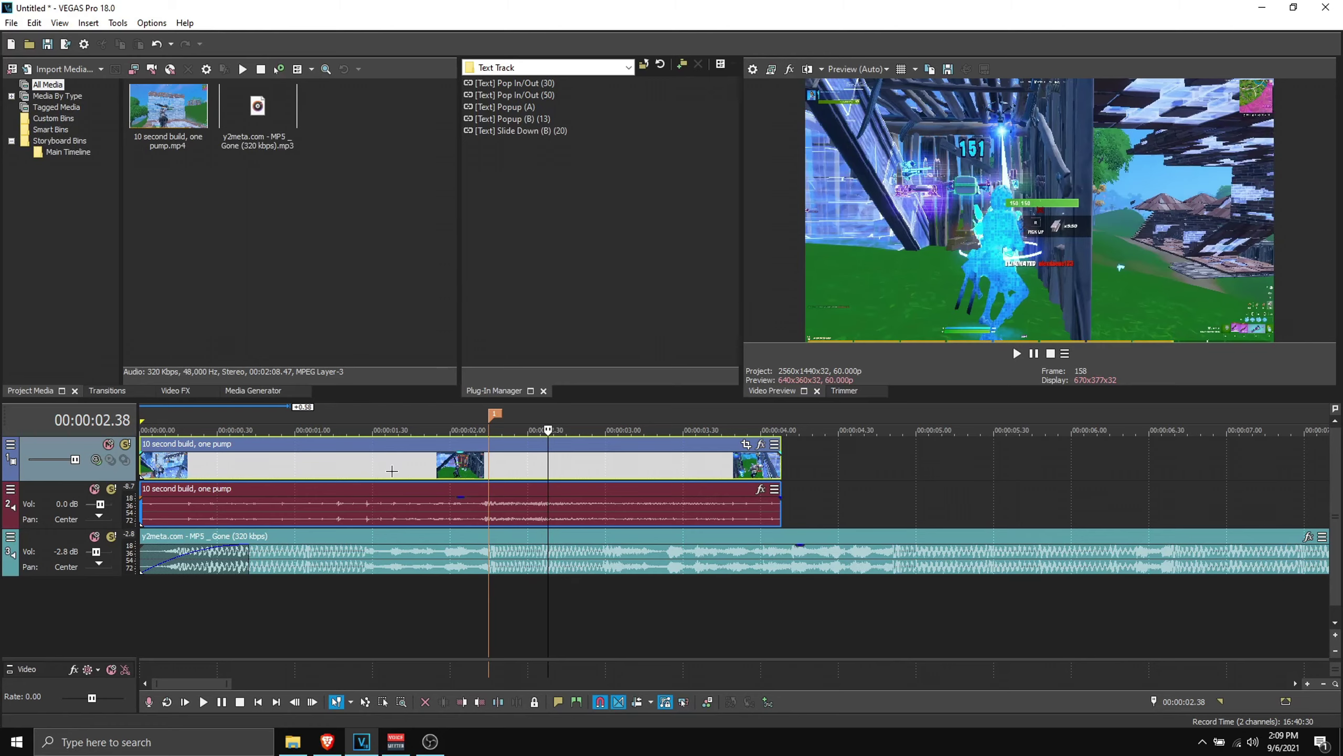
Step: Play through the clip to find the beat and add a marker at 00:00:01.51
left_click(392, 471)
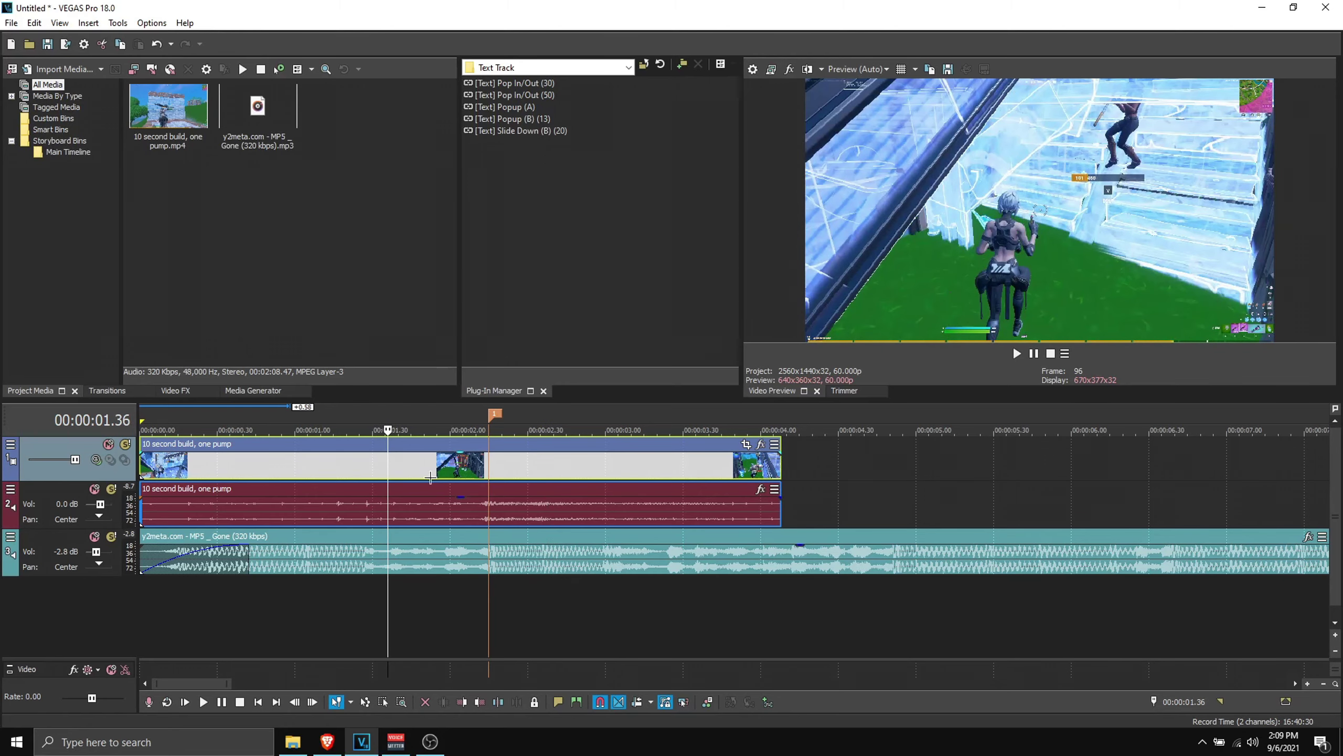
left_click(489, 464)
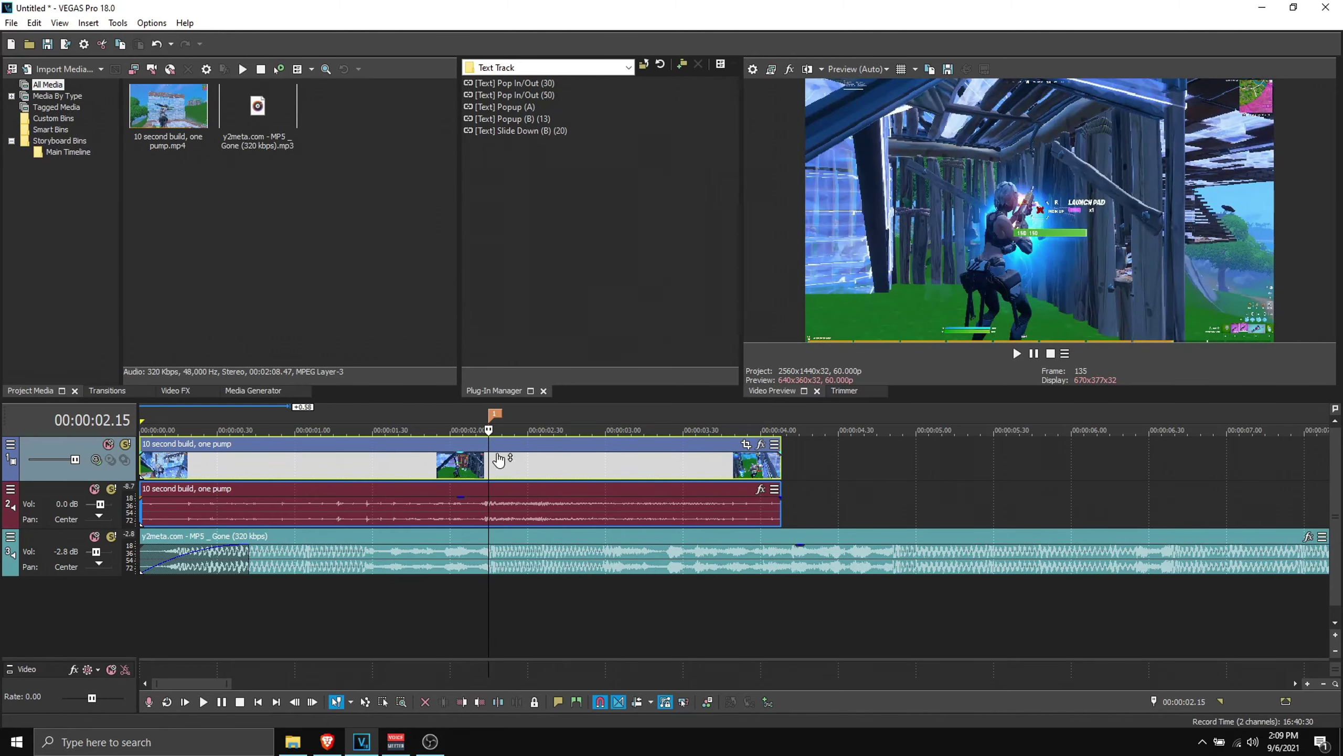
left_click(335, 464)
left_click(1016, 353)
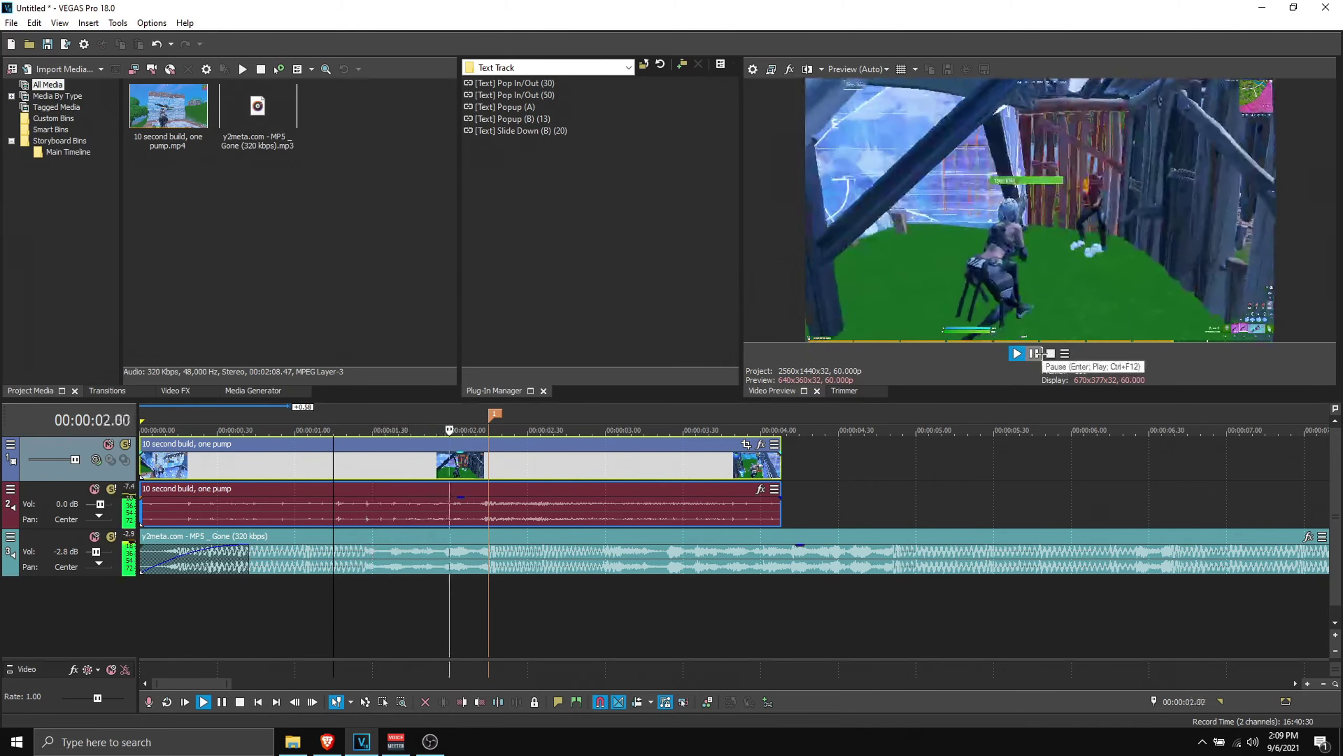
left_click(1035, 353)
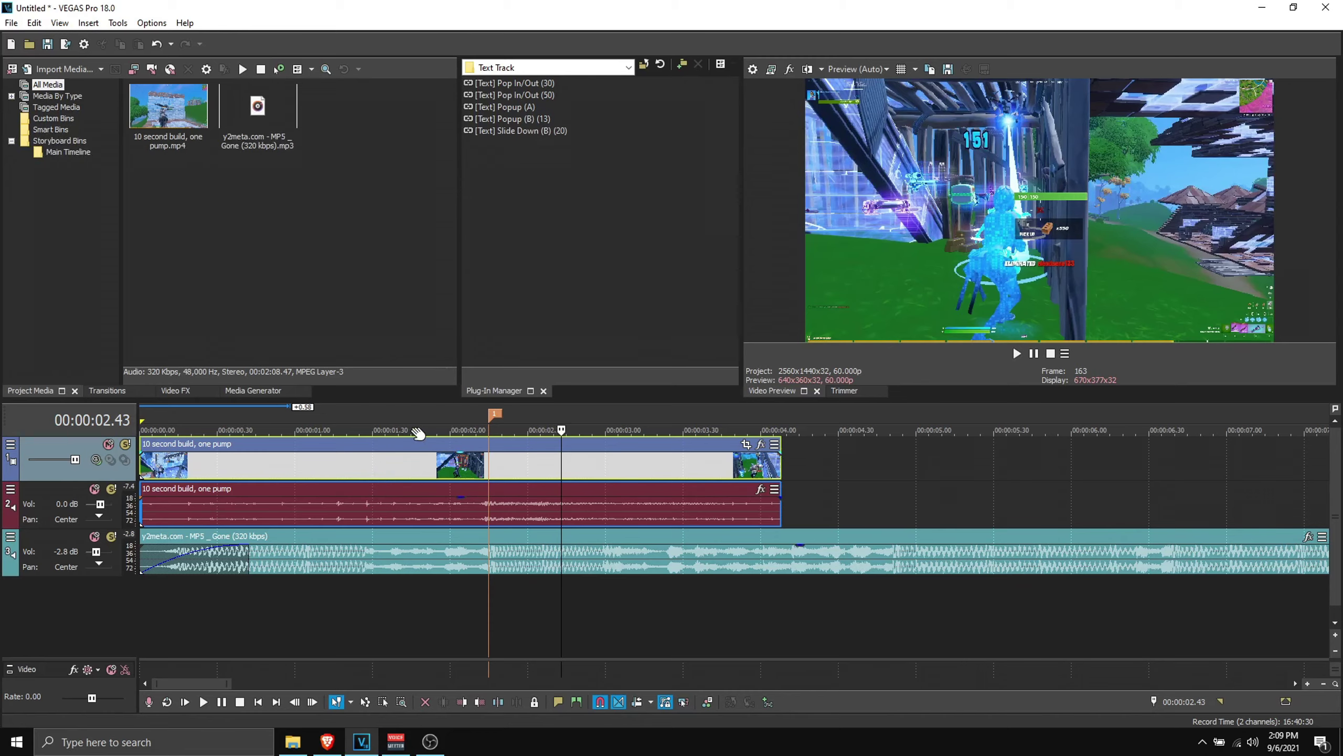
left_click(489, 467)
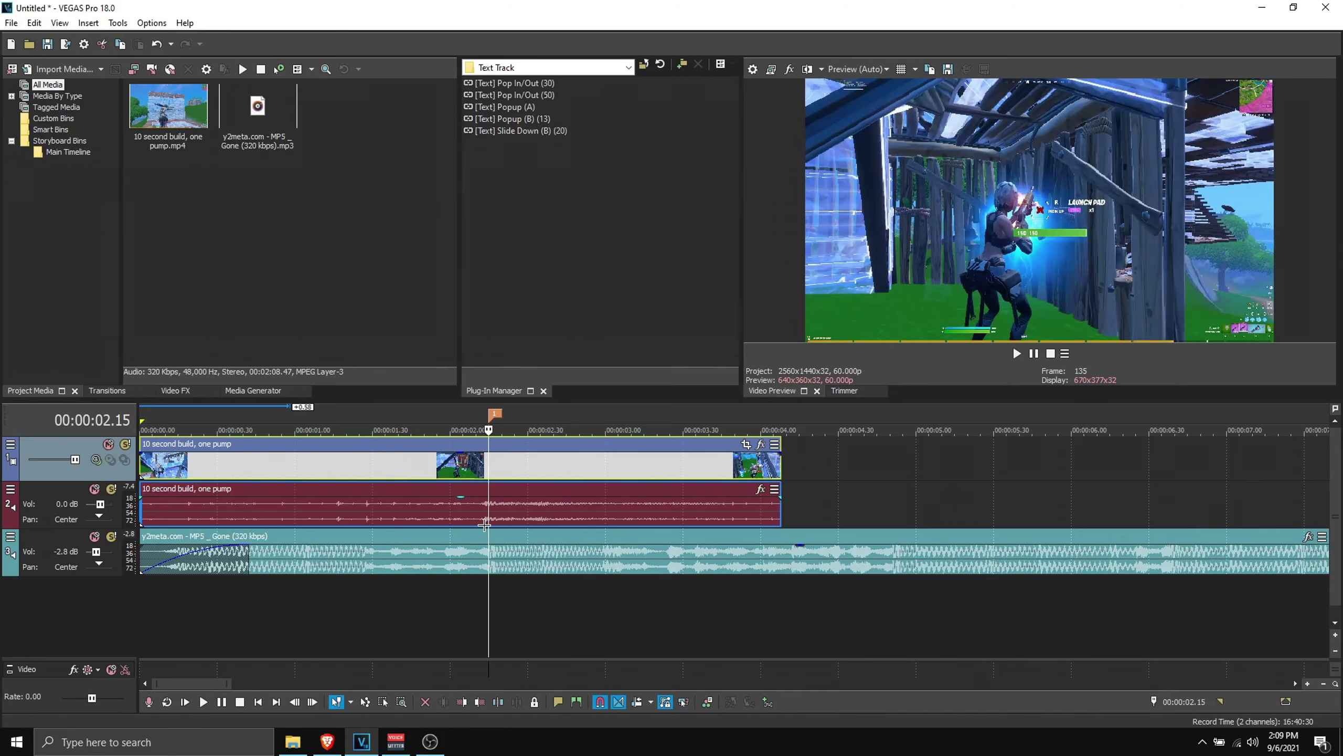
left_click(388, 479)
scroll(433, 474, "up", 4)
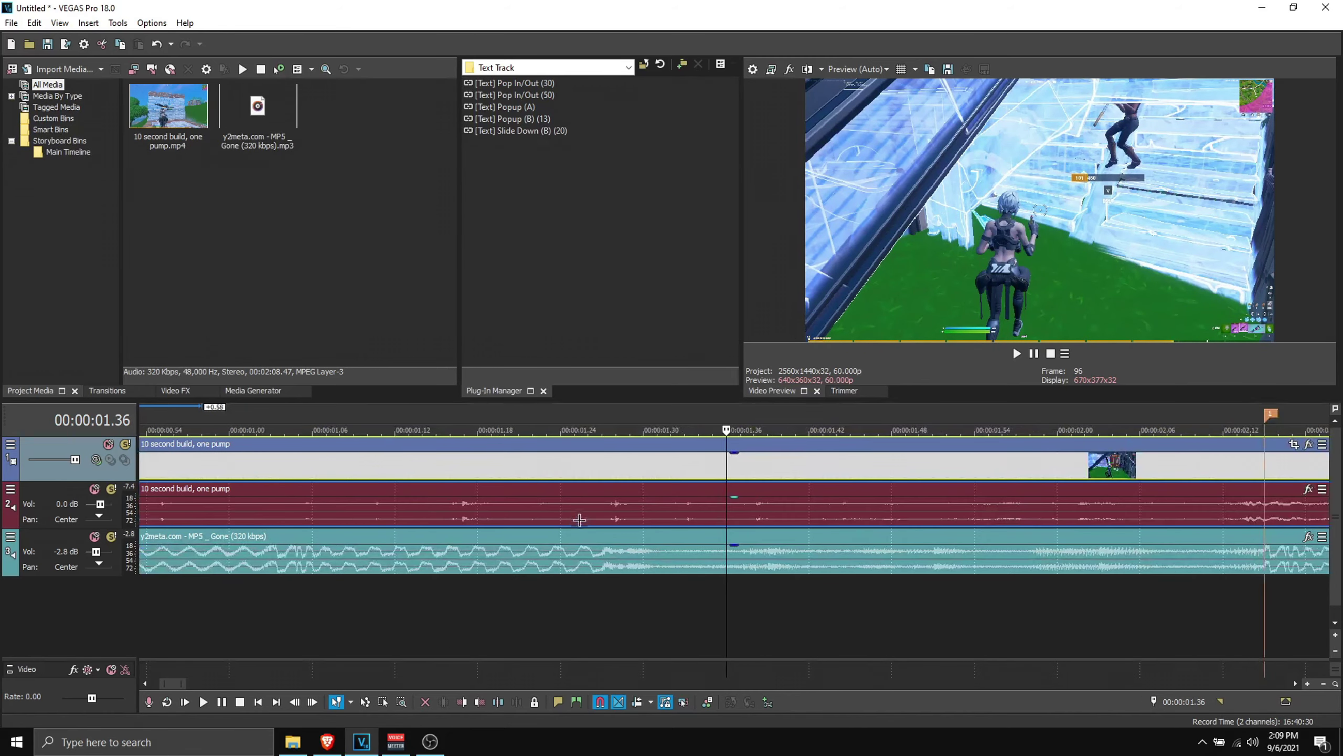
key("Right")
key("Right")
key("Right")
key("Right")
key("Right")
key("Right")
key("Right")
key("Right")
key("Right")
key("Right")
key("Right")
key("Right")
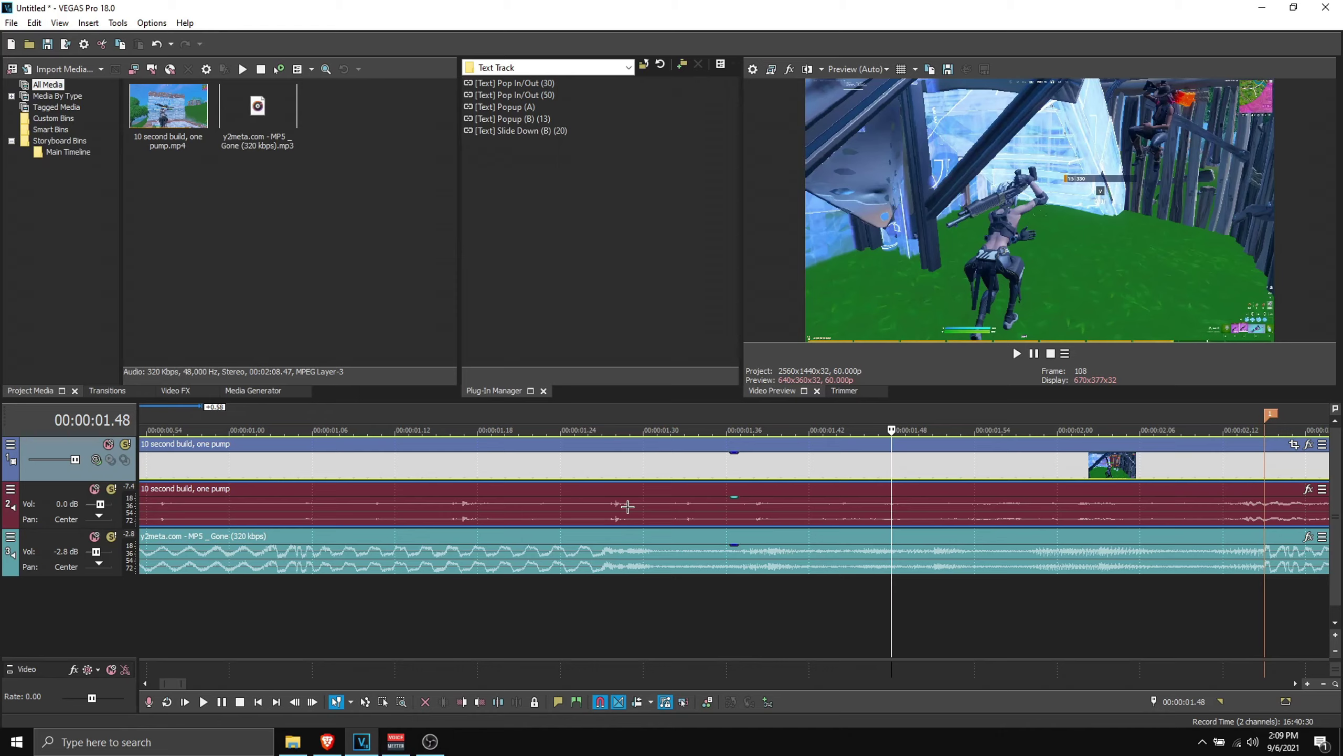
key("space")
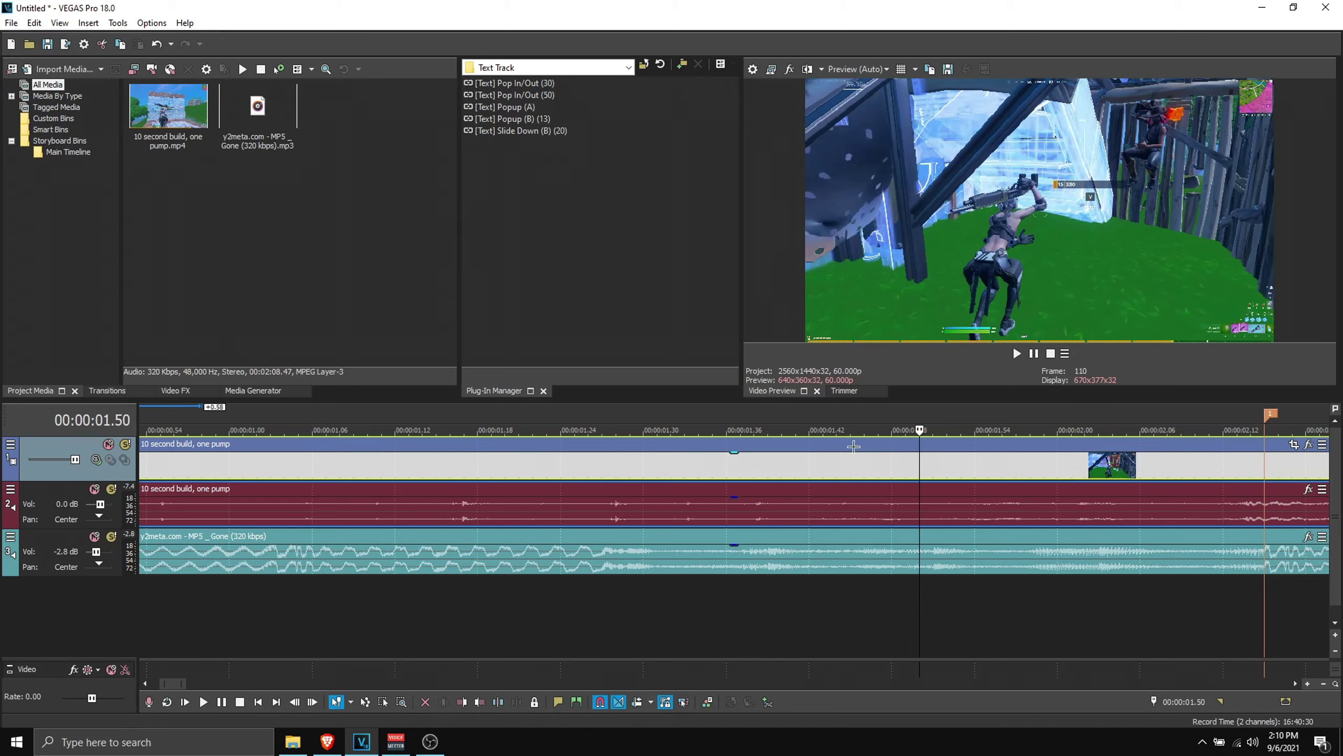
key("space")
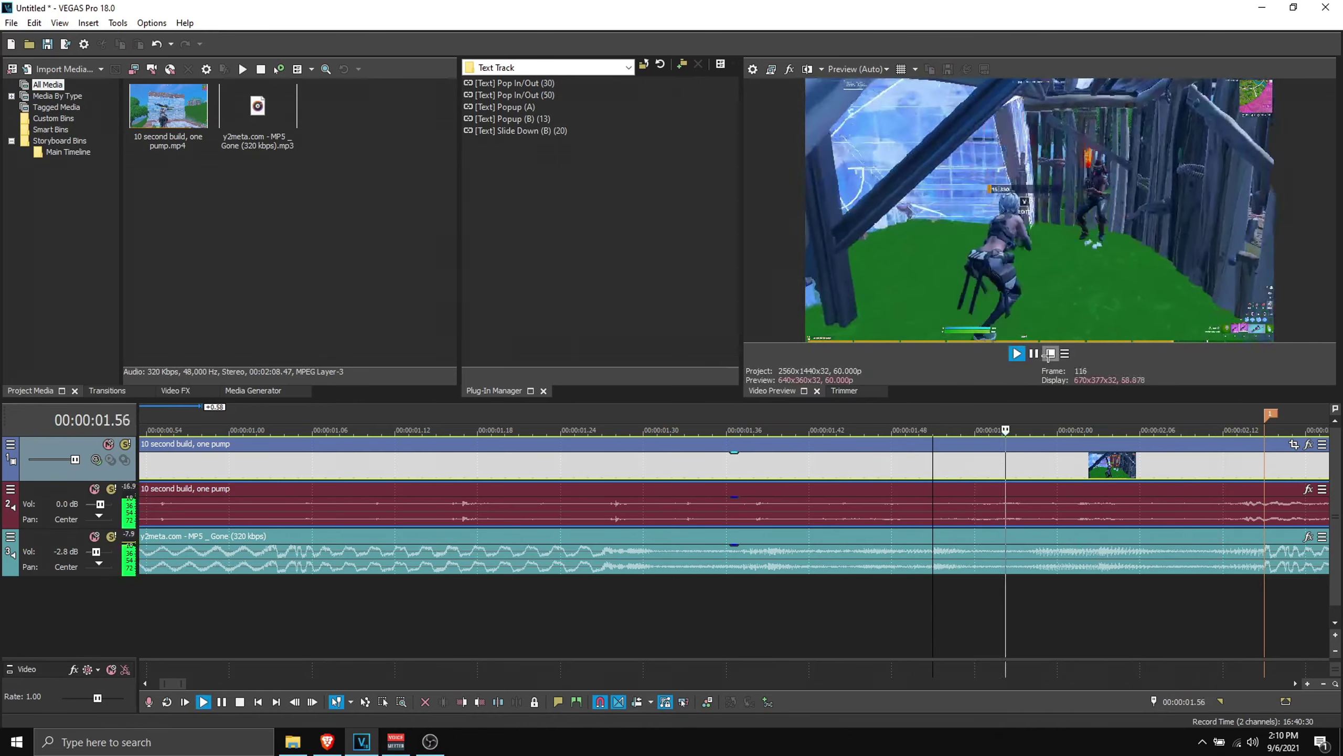
key("m")
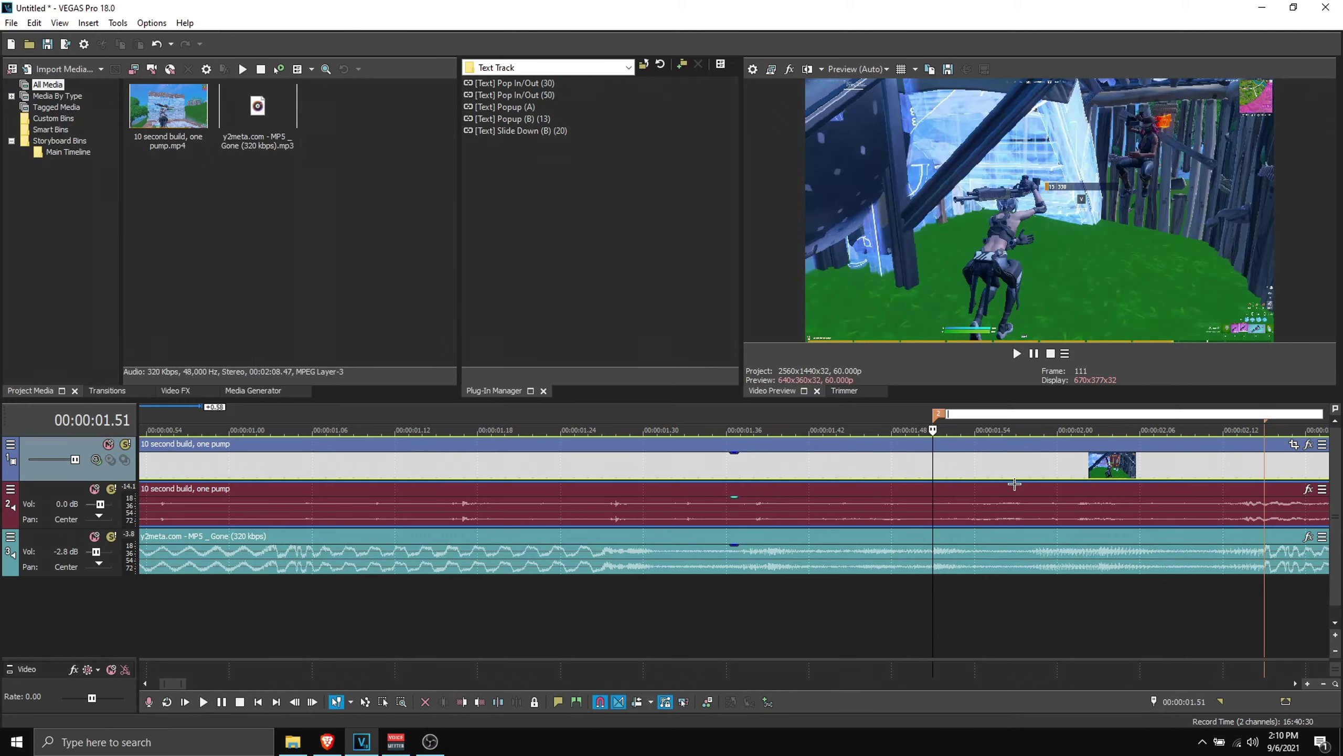
Step: Step frame by frame around two seconds and add a second marker at 00:00:02.00
scroll(1013, 484, "down", 5)
scroll(992, 507, "up", 4)
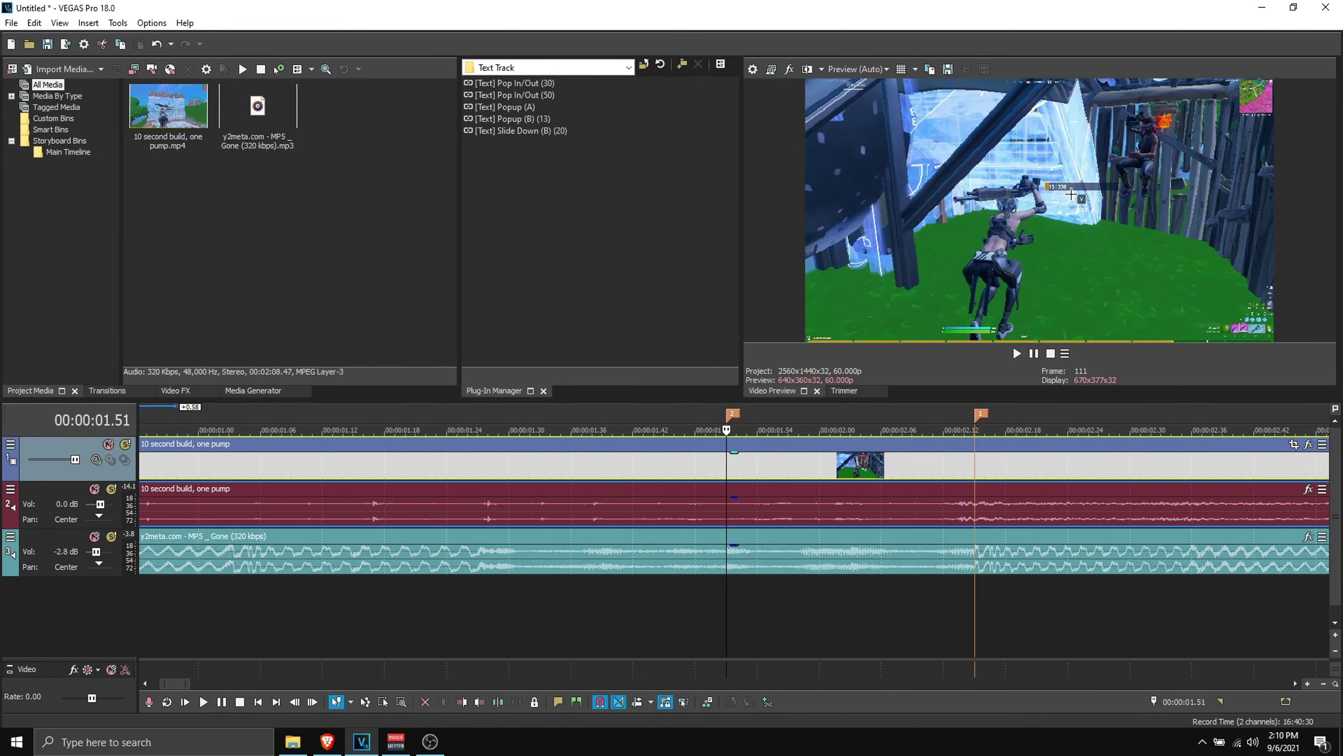
left_click(1018, 353)
left_click(1035, 354)
key("Left")
key("Left")
key("Left")
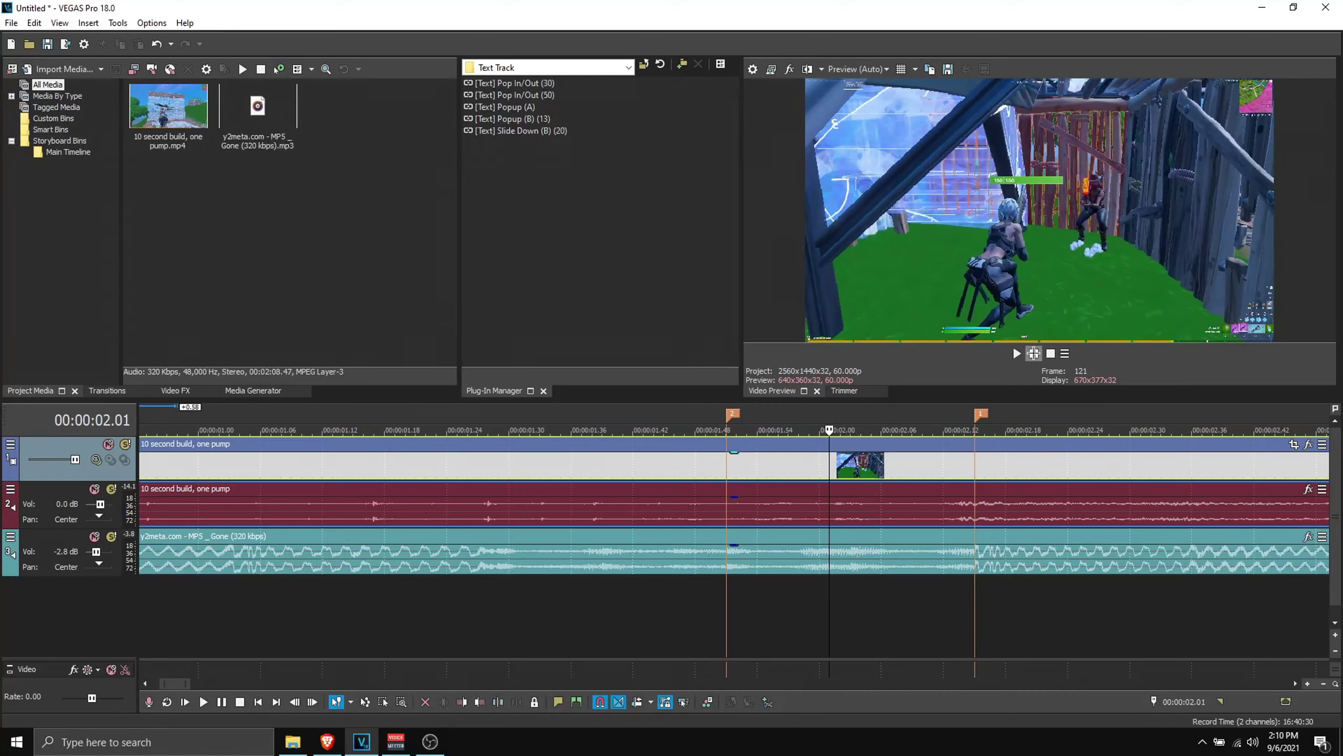
key("Right")
left_click(1019, 354)
left_click(1051, 354)
key("Left")
key("Left")
key("Left")
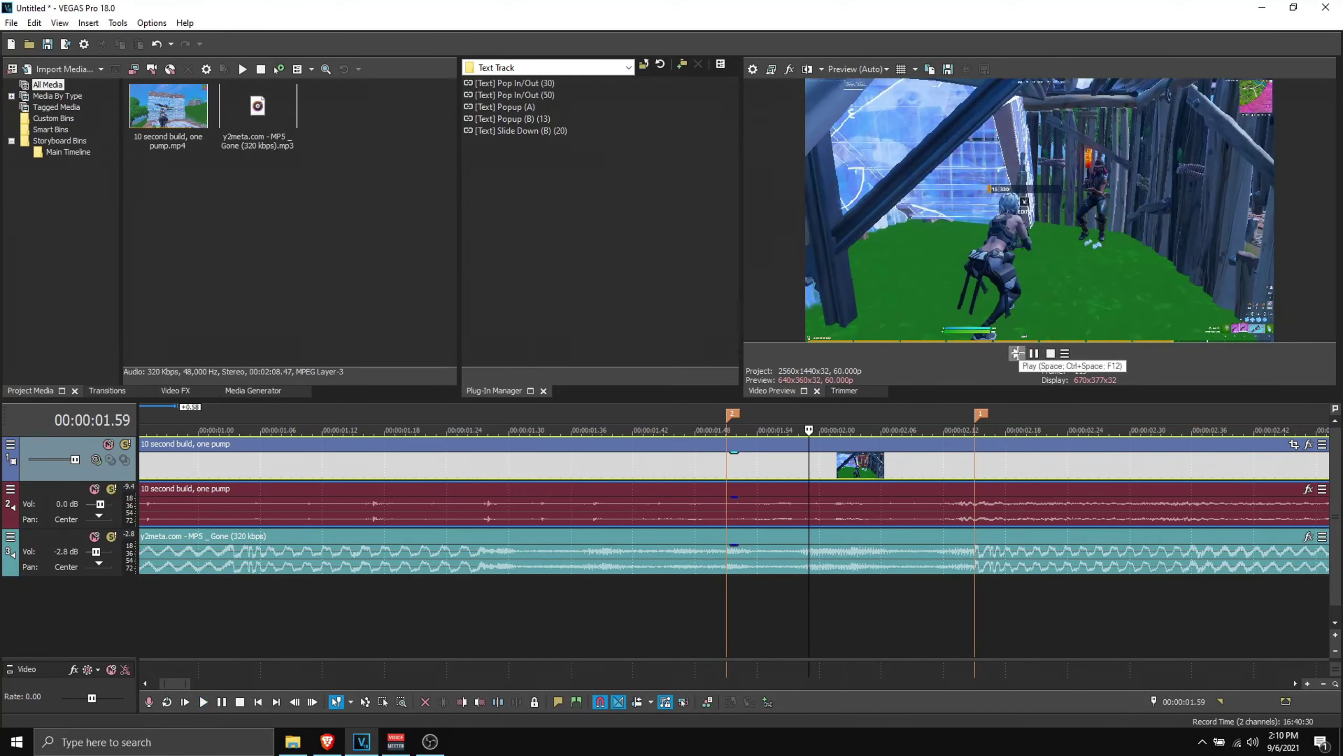
left_click(1020, 354)
left_click(1050, 354)
left_click(1020, 354)
left_click(1049, 354)
left_click(1023, 354)
left_click(1034, 354)
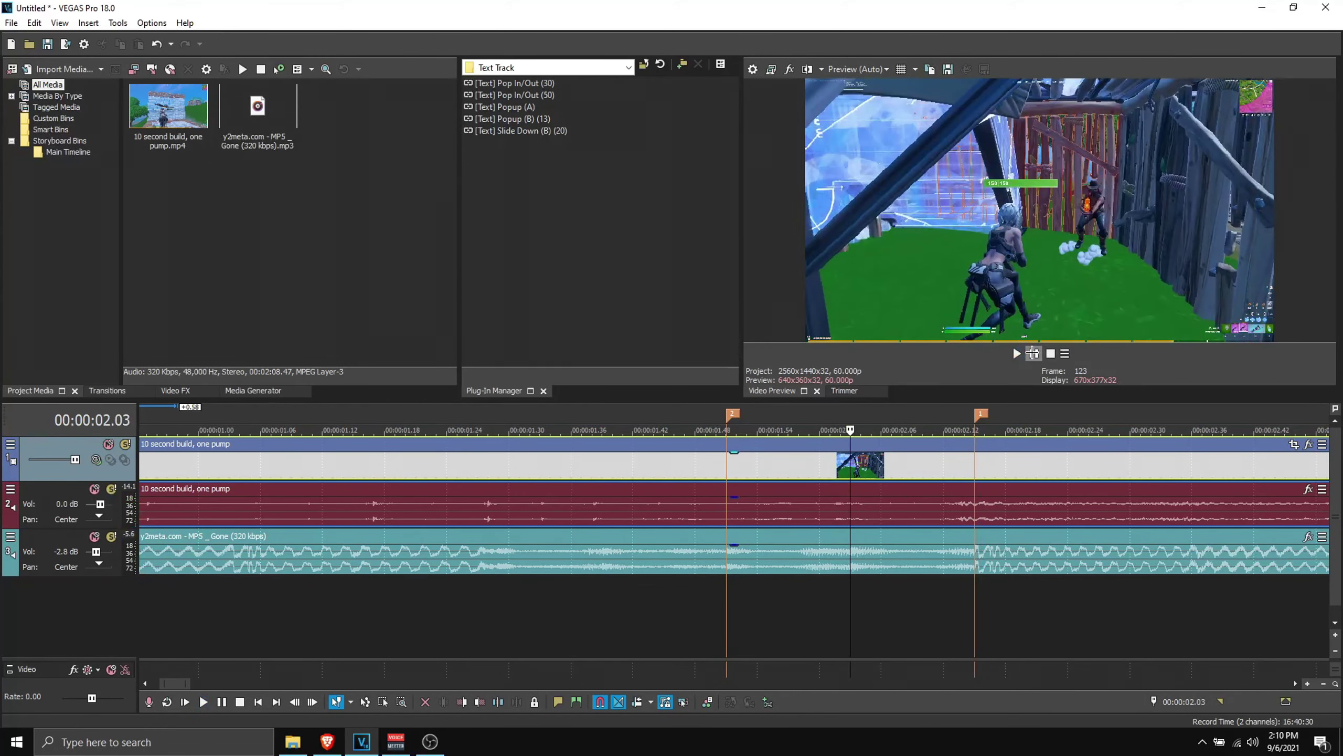
key("Left")
key("Left")
key("Left")
key("Right")
left_click(1019, 353)
left_click(1050, 353)
key("Left")
key("Left")
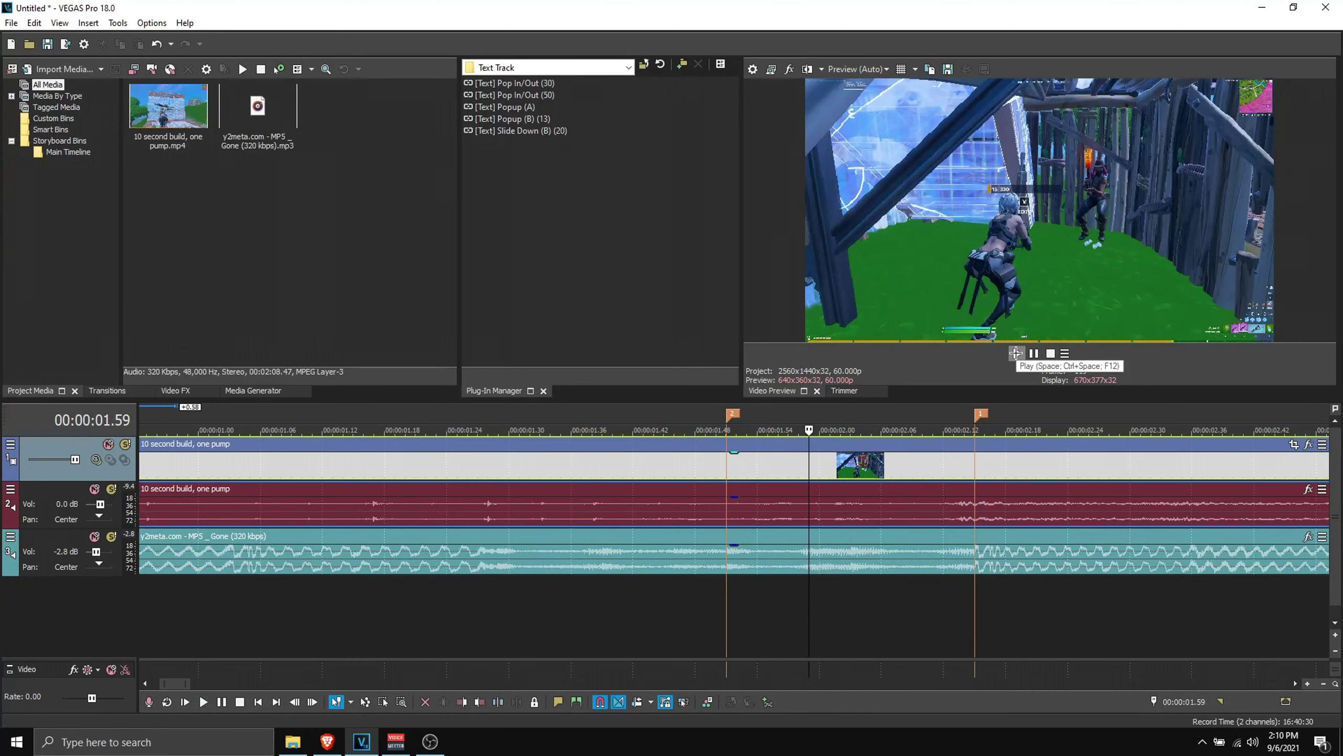
key("Right")
key("m")
Step: Review the marked section by jumping between the 01.51 and 02.00 markers and playing it
left_click(630, 456)
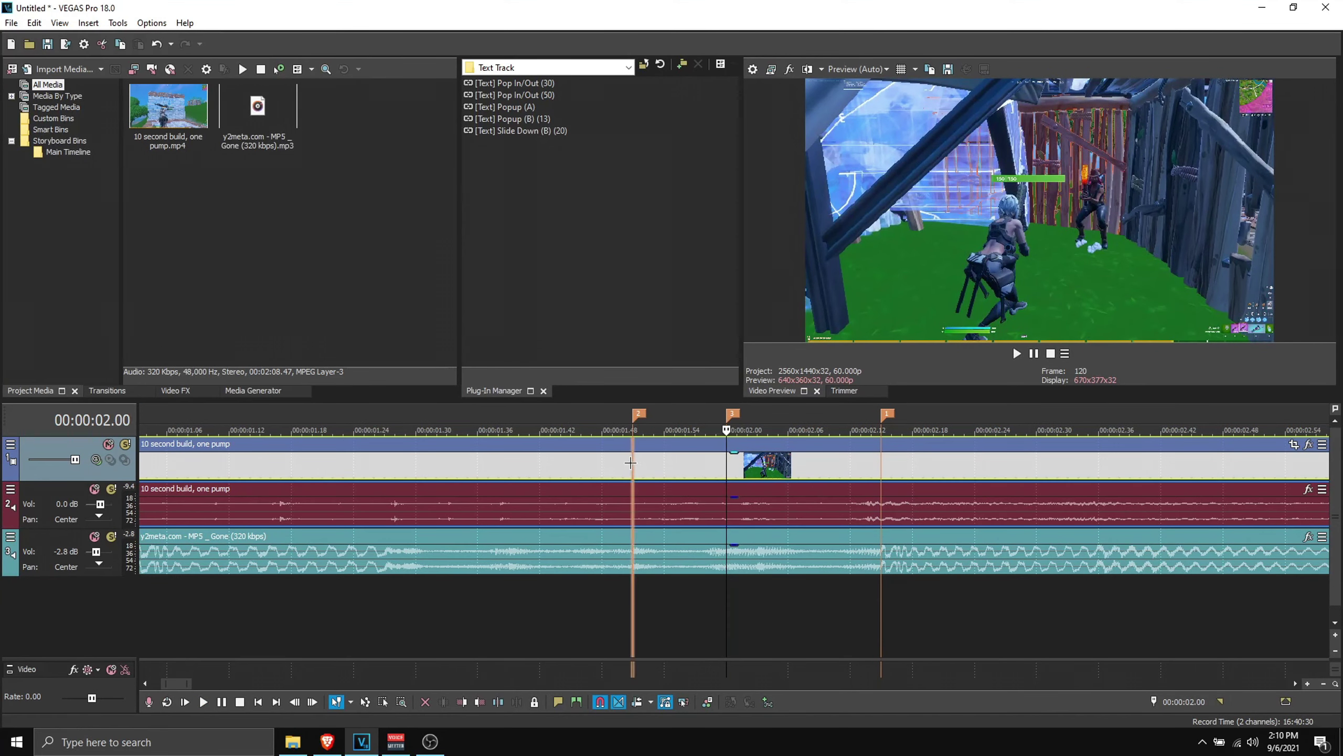
left_click(730, 471)
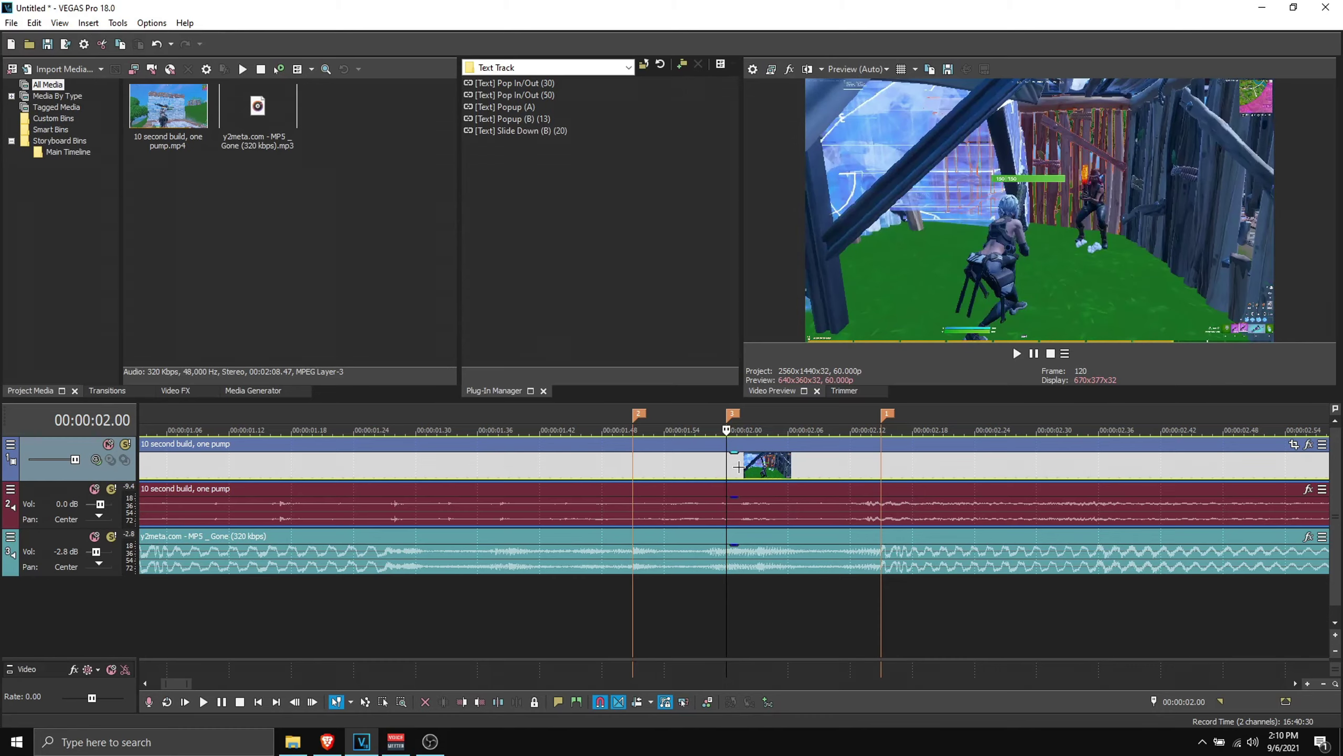
left_click(488, 466)
left_click(1018, 353)
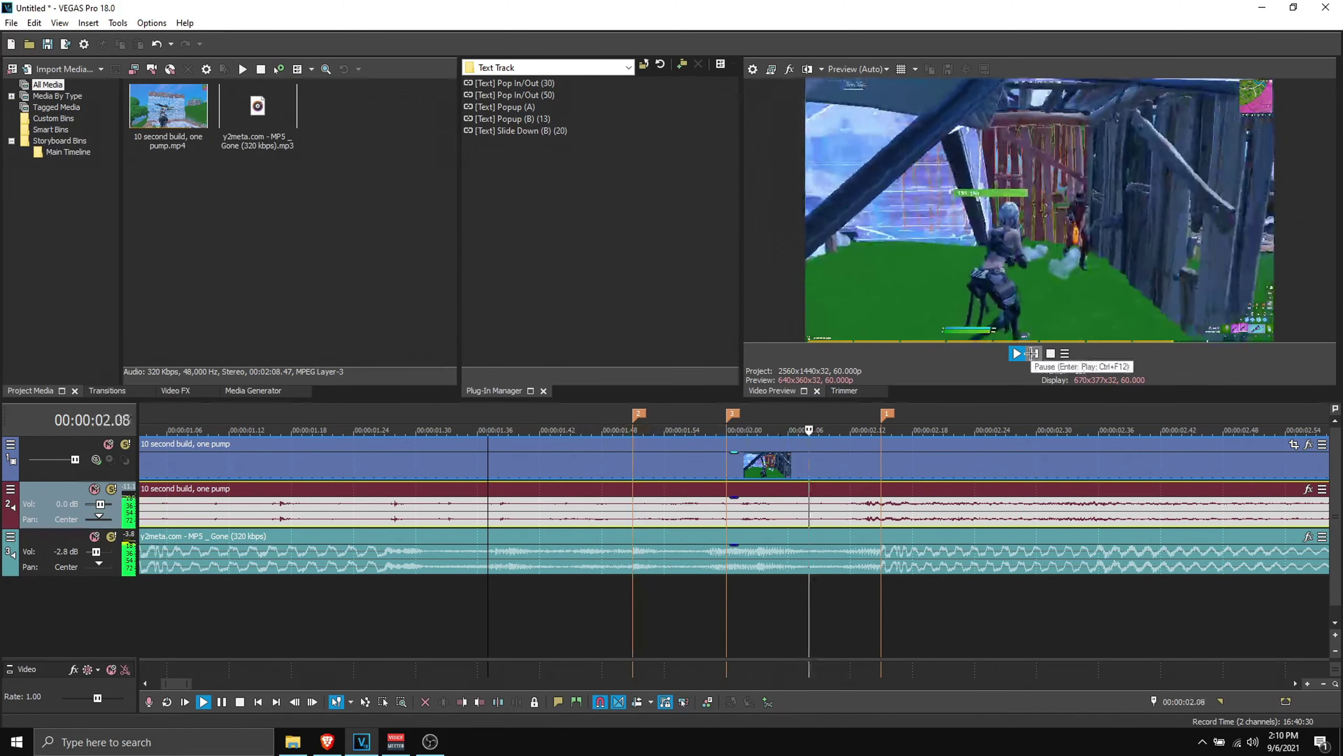
left_click(1033, 354)
left_click(622, 466)
left_click(634, 465)
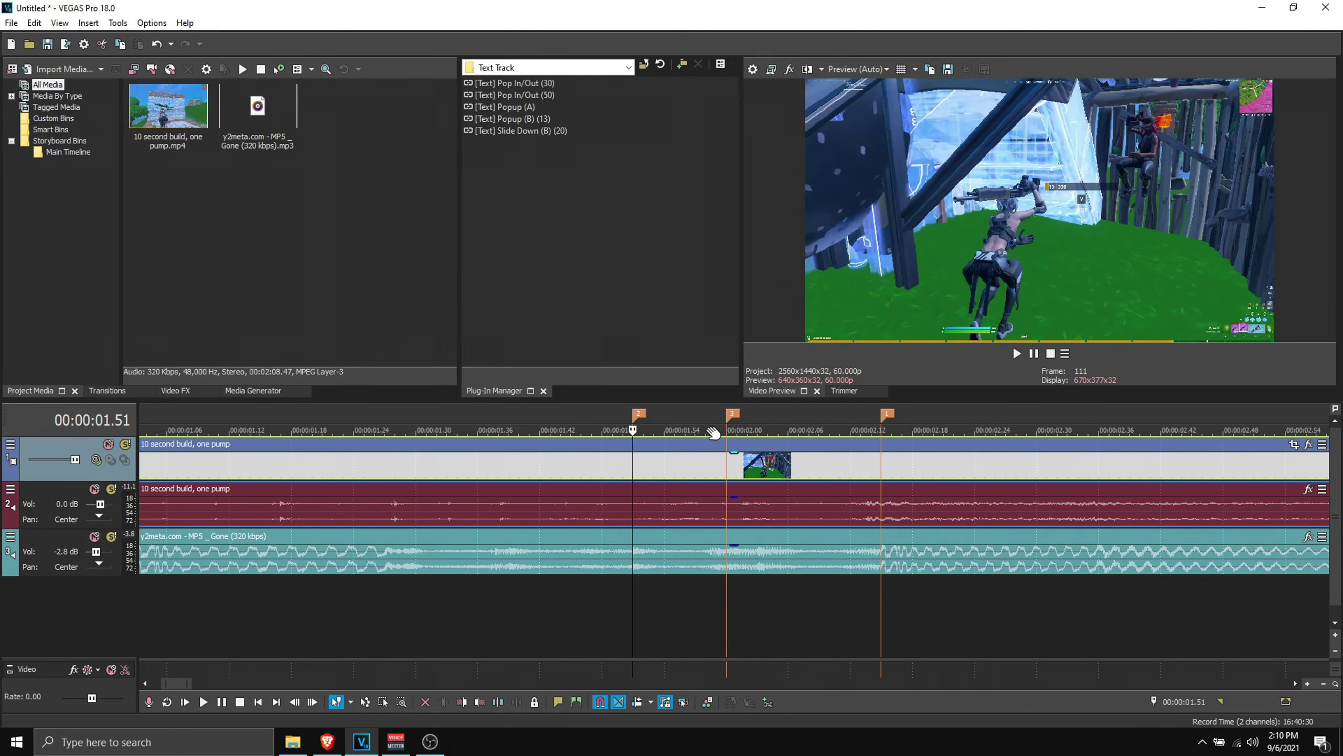
left_click(694, 469)
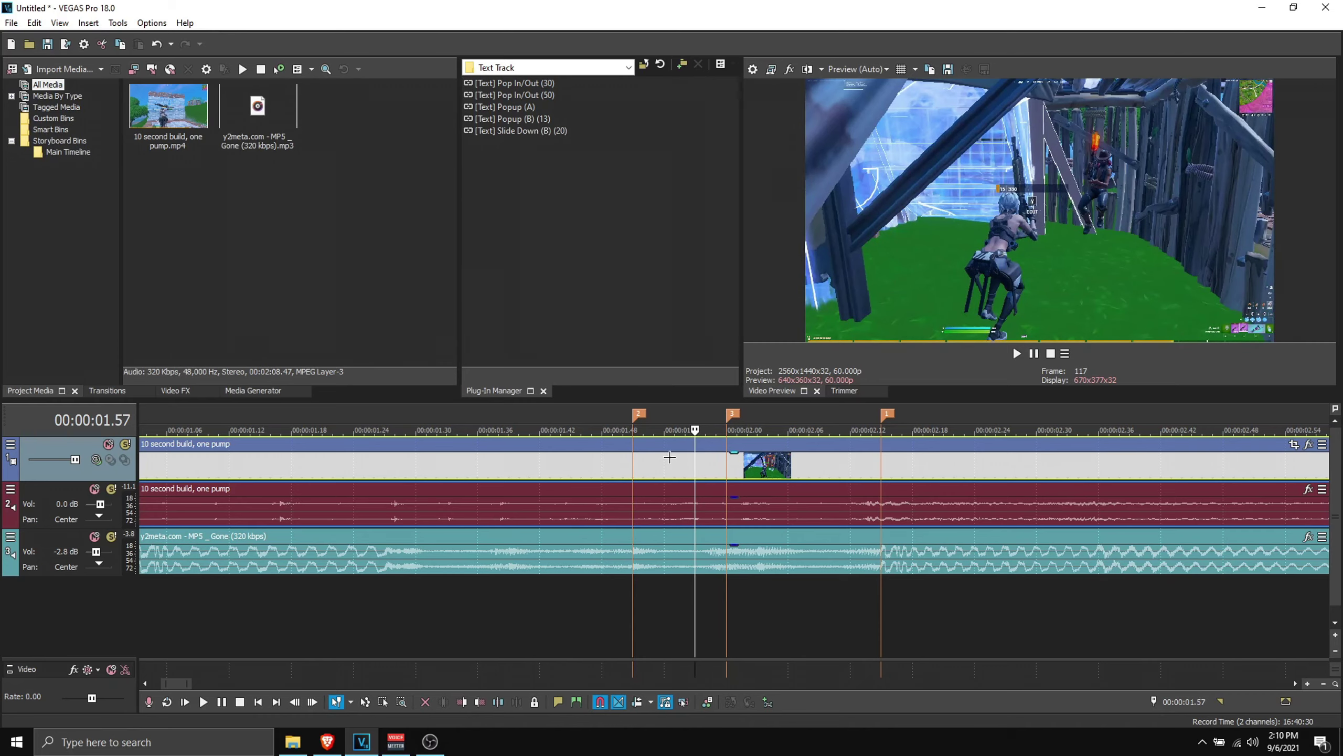
Step: Insert two empty video tracks above the clip
right_click(56, 442)
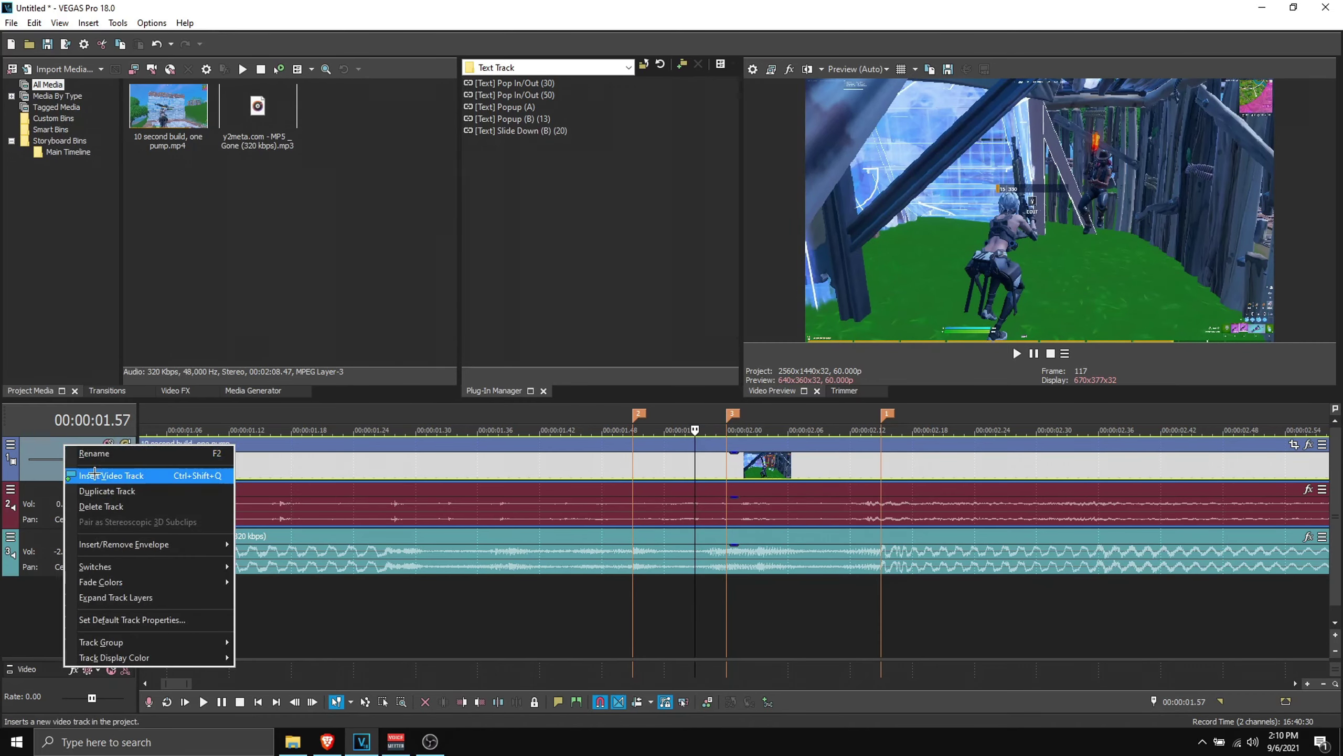
left_click(92, 475)
left_click(117, 474)
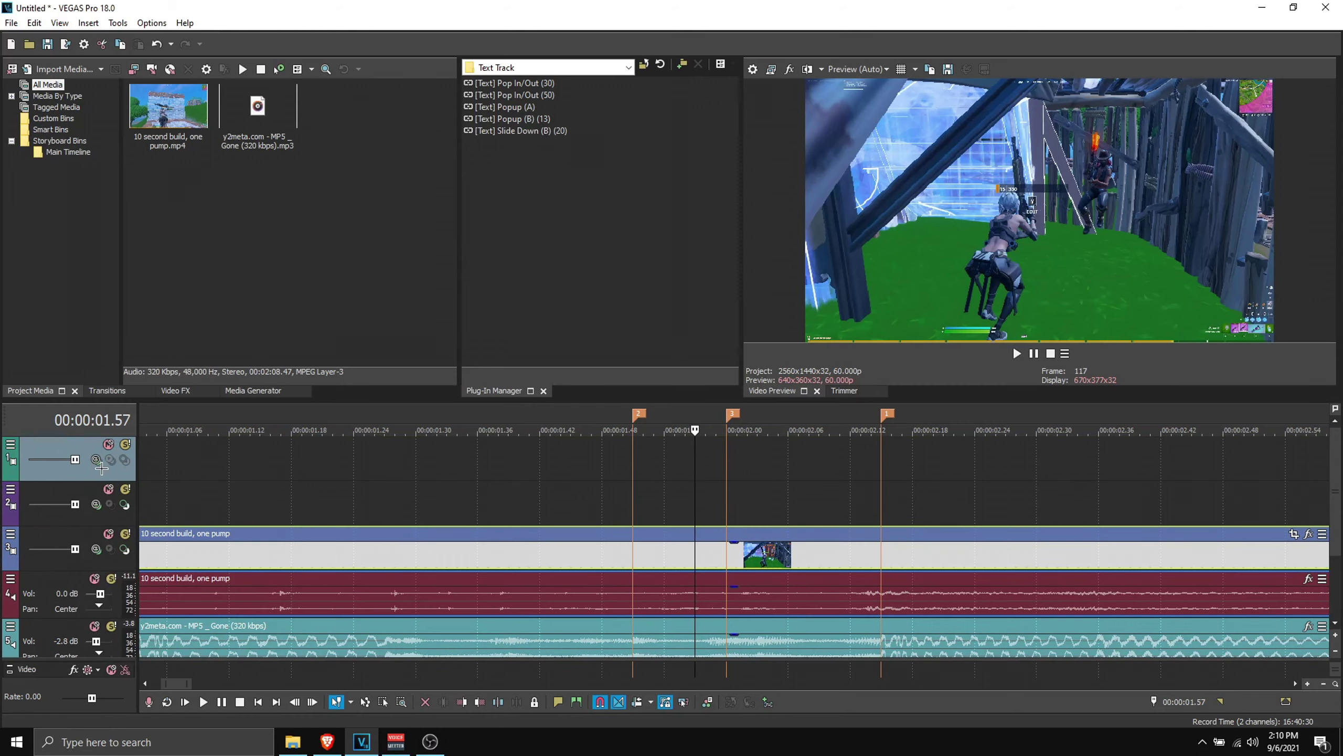
Step: Drag the Default Titles & Text preset onto track 2 at the 01.51 marker
left_click(631, 501)
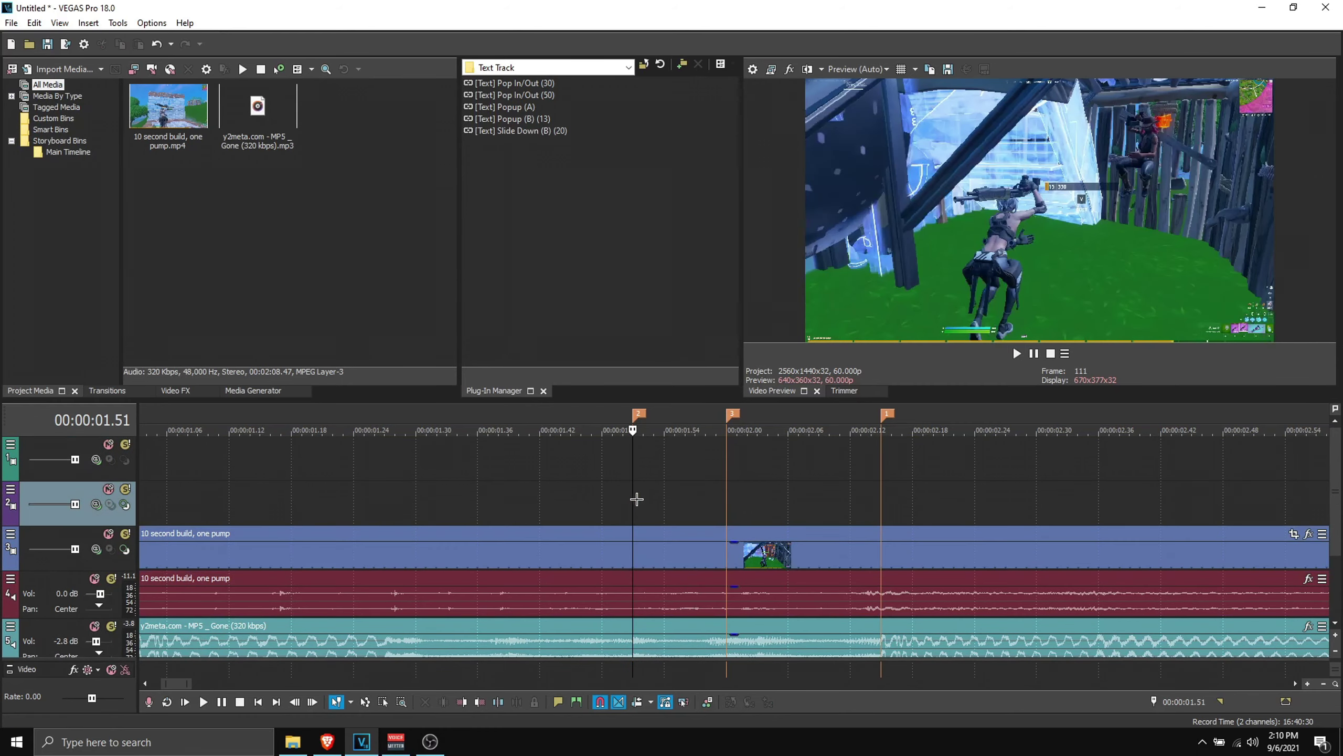
left_click(669, 504)
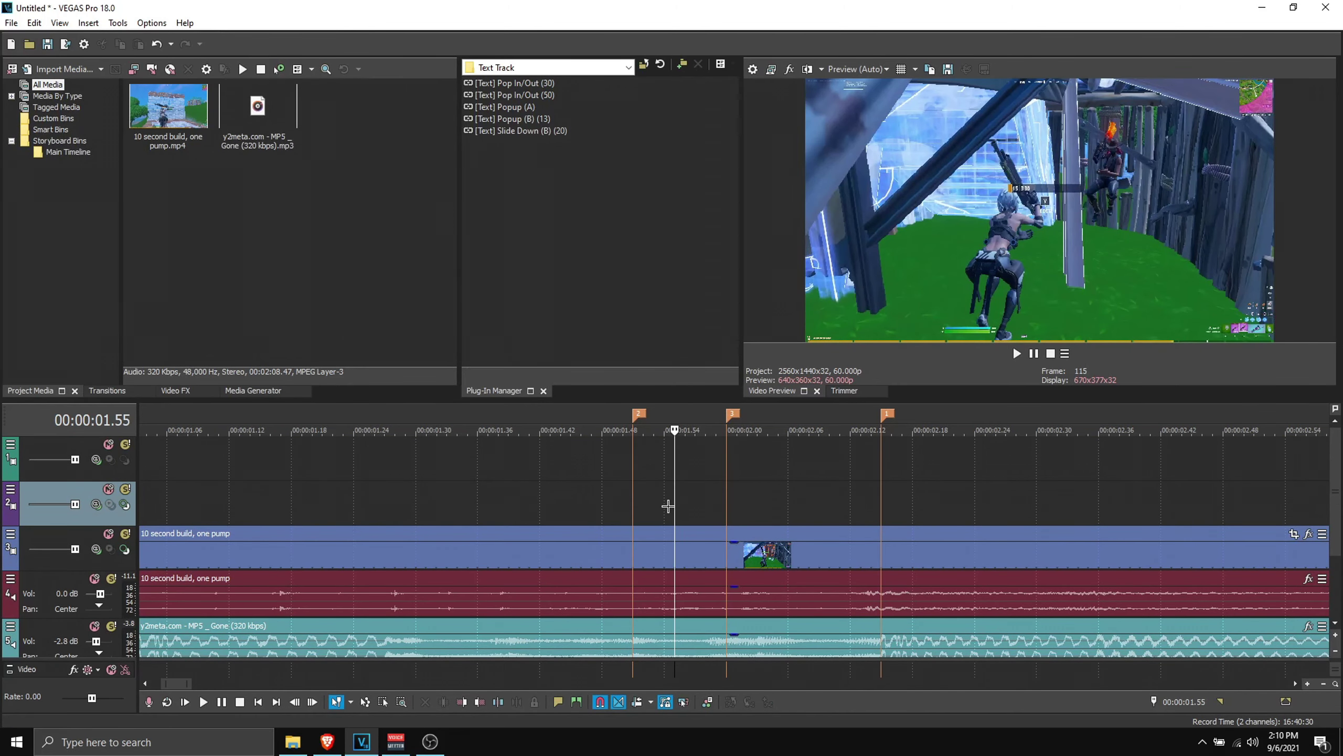
left_click(233, 390)
scroll(26, 291, "down", 10)
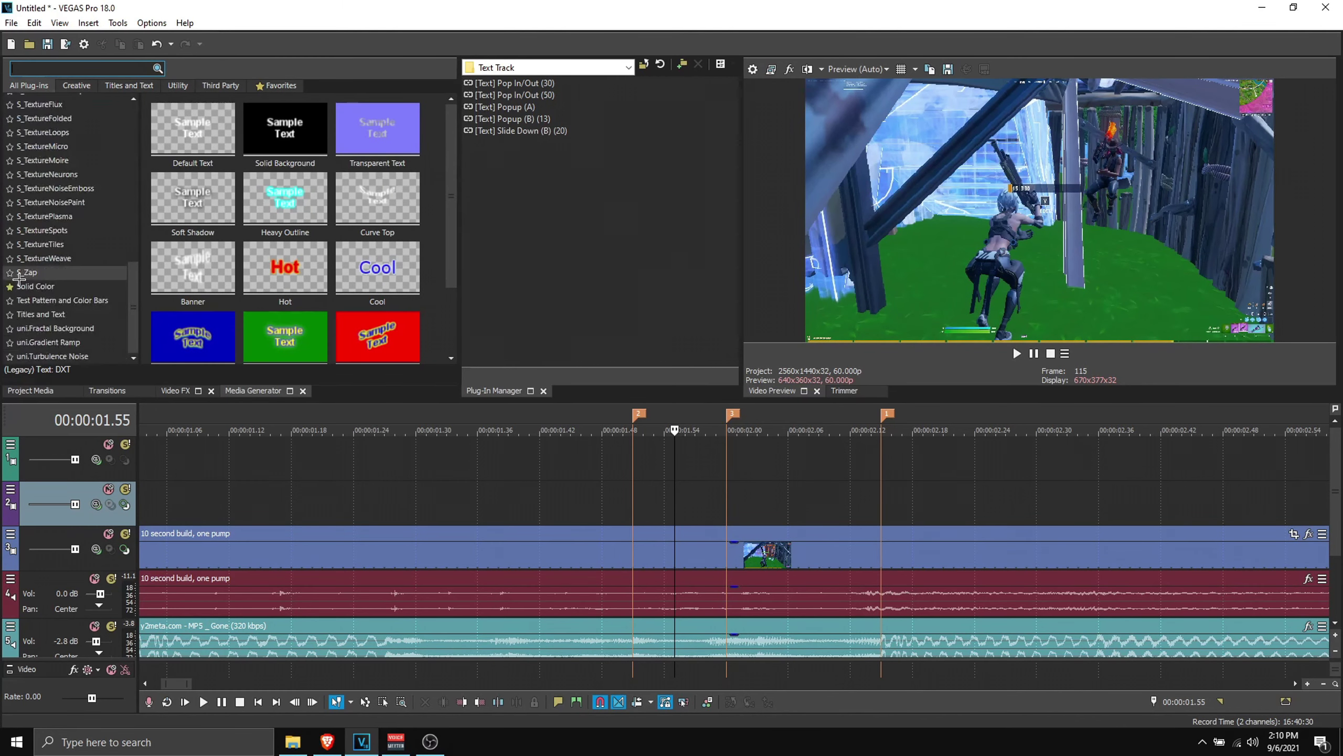
left_click(49, 312)
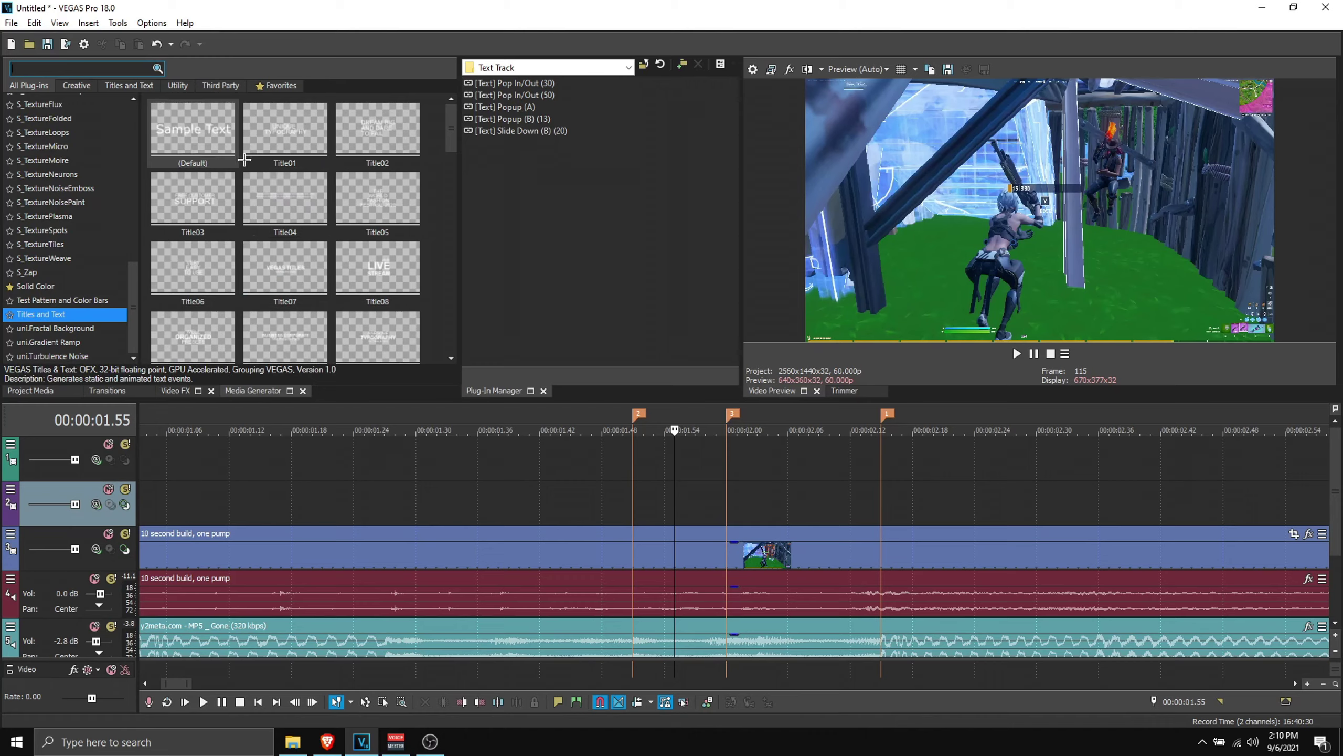
left_click_drag(191, 155, 650, 502)
Step: Replace the Sample Text placeholder with 'TOO' and select it
left_click(654, 507)
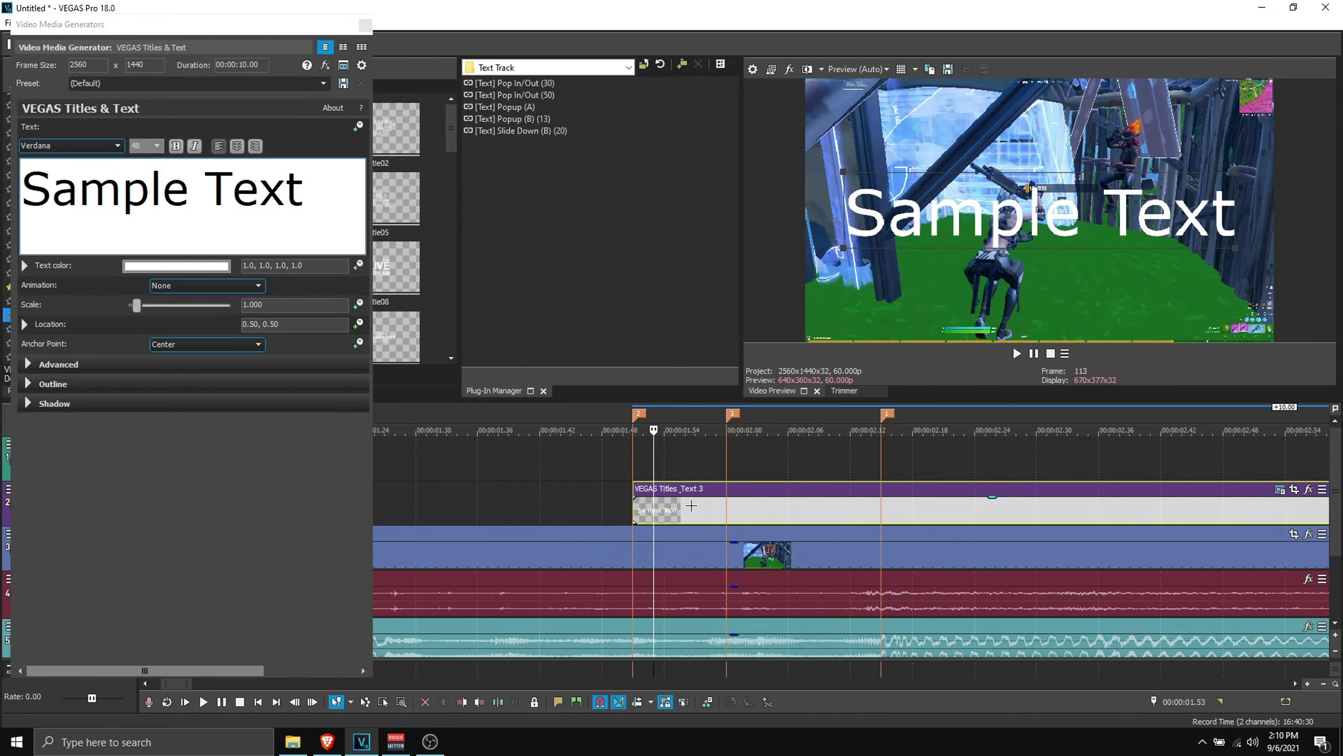
left_click(691, 505)
left_click(347, 182)
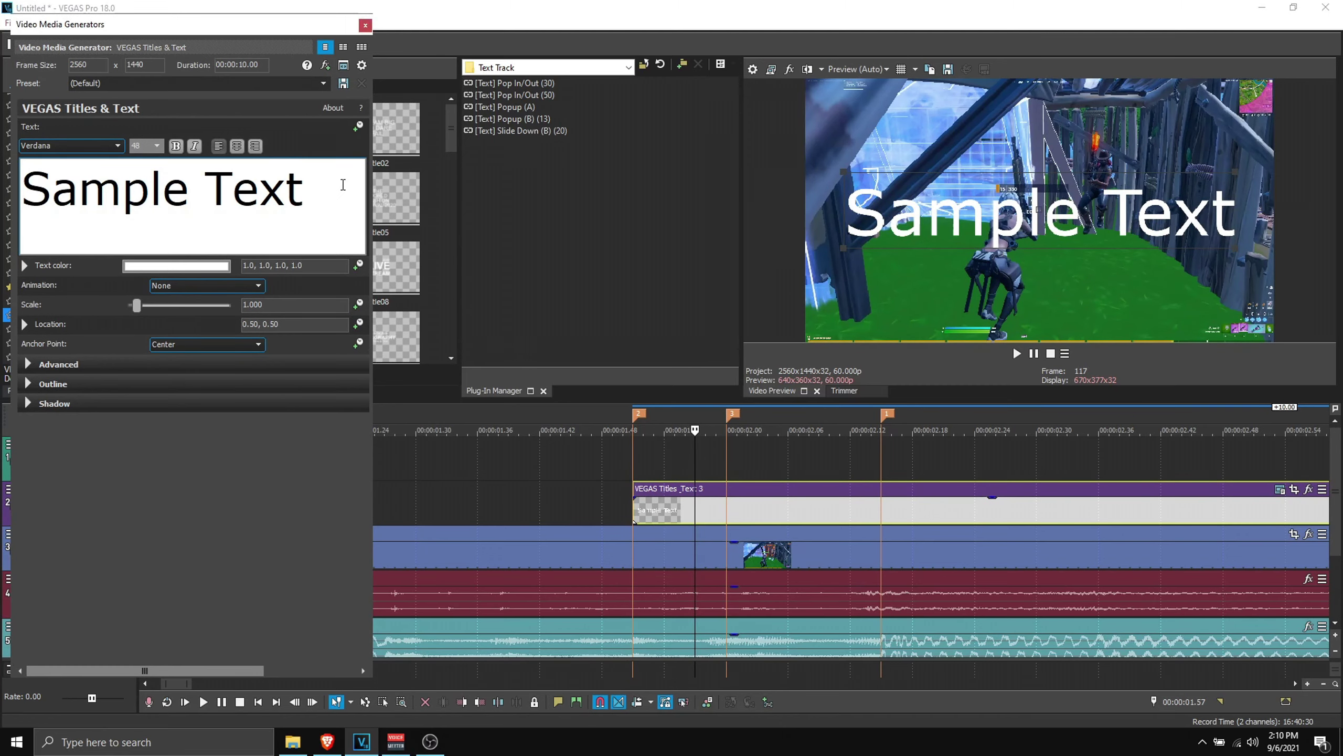
left_click_drag(343, 184, 22, 182)
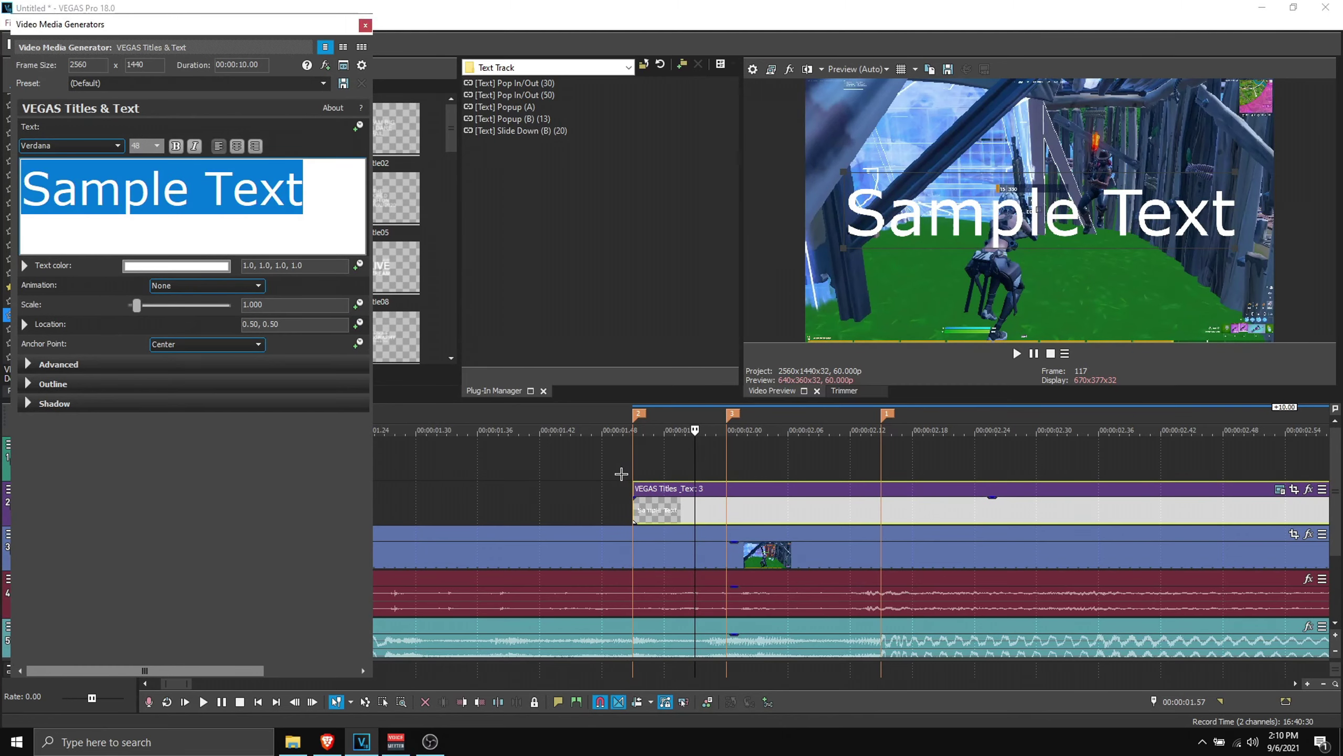
type("TOO")
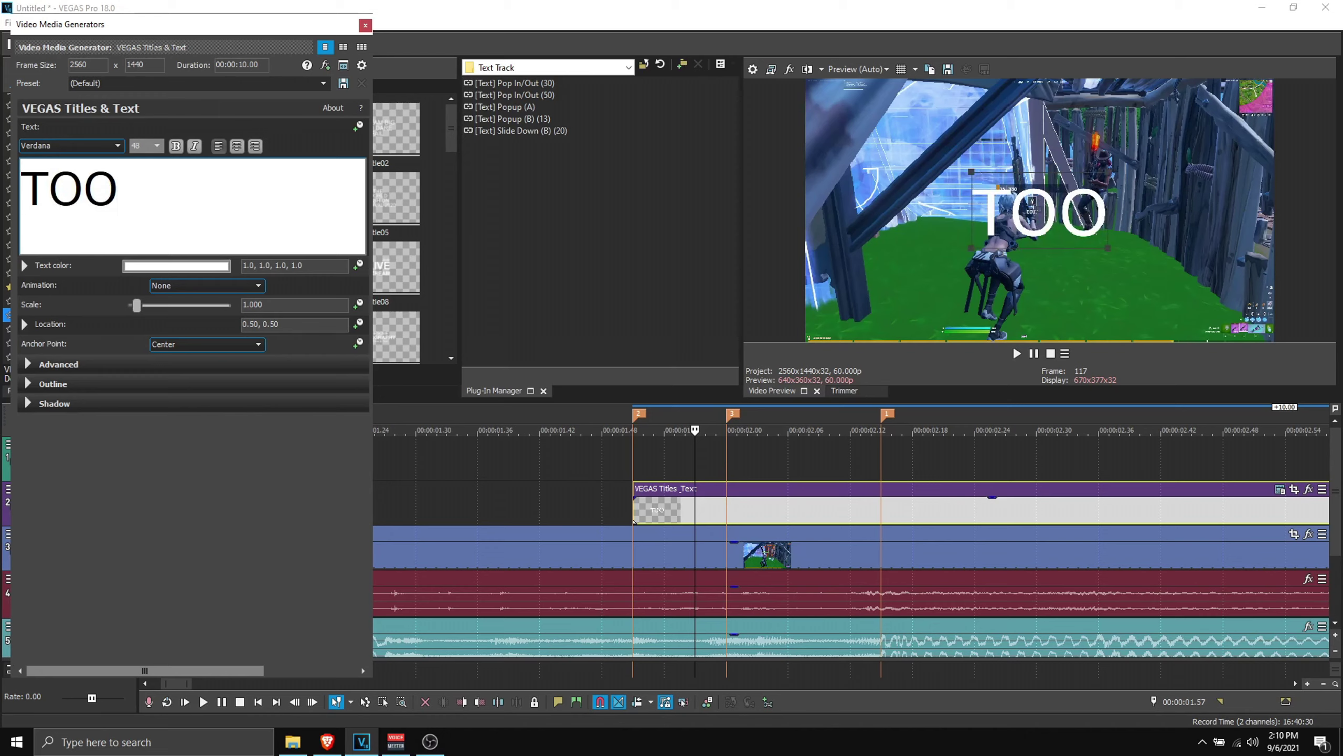
key("ctrl+a")
left_click_drag(141, 189, 2, 181)
Step: Set the TOO title's font to Casino Flat
left_click(42, 147)
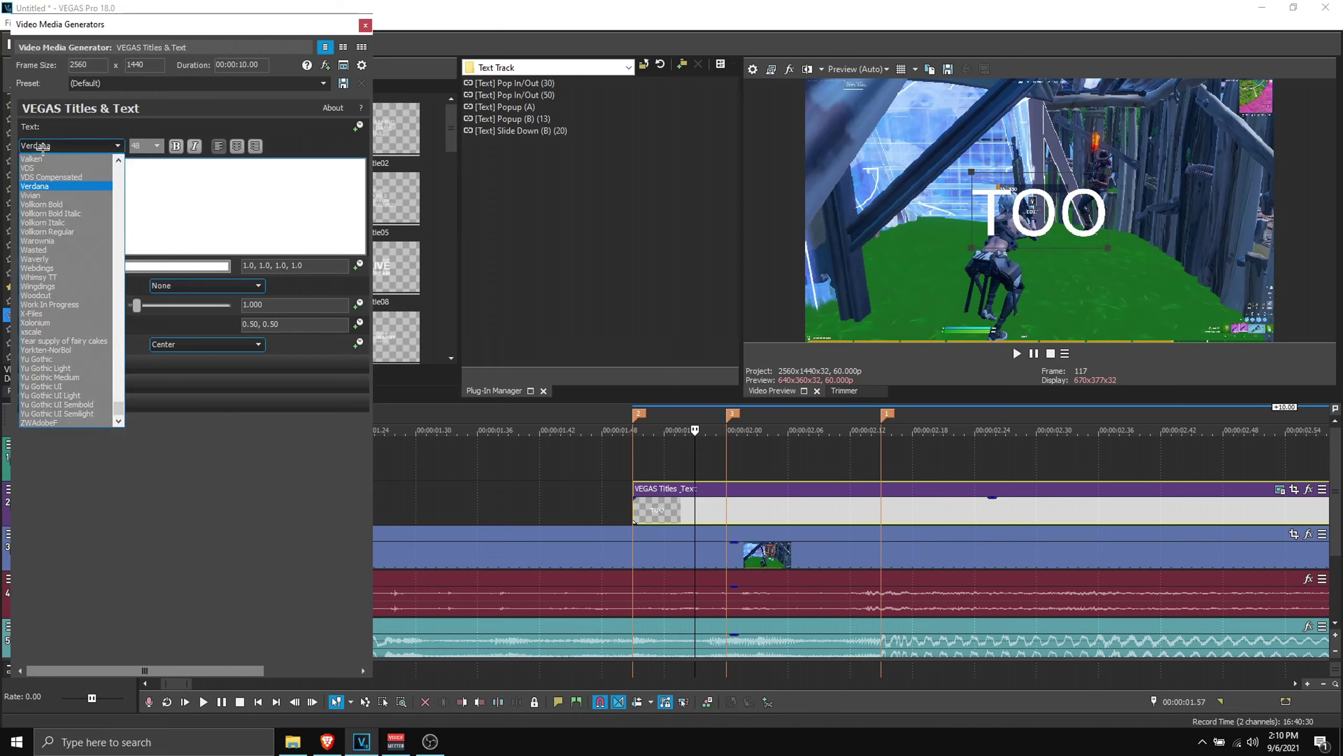
key("c")
key("Down")
key("Down")
key("Down")
key("Down")
key("Down")
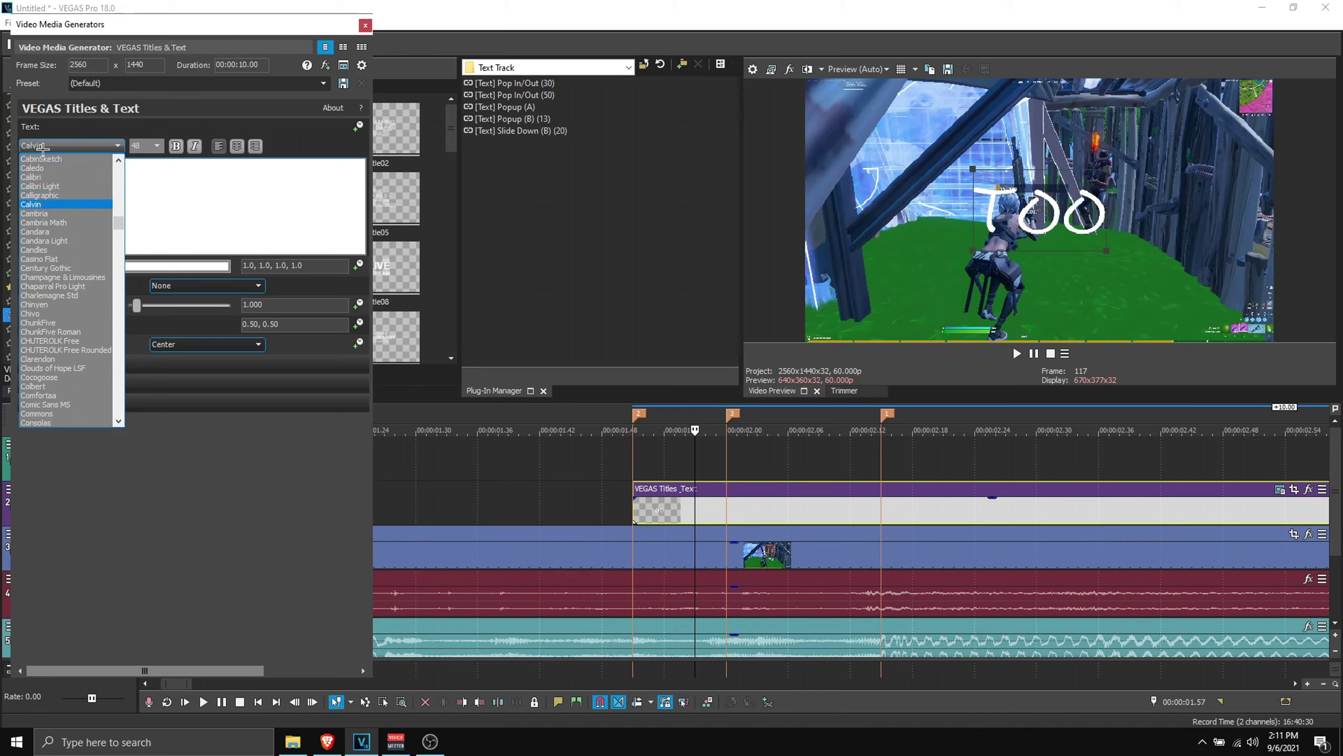
key("Down")
key("Down")
key("Down")
key("Down")
key("Down")
key("Down")
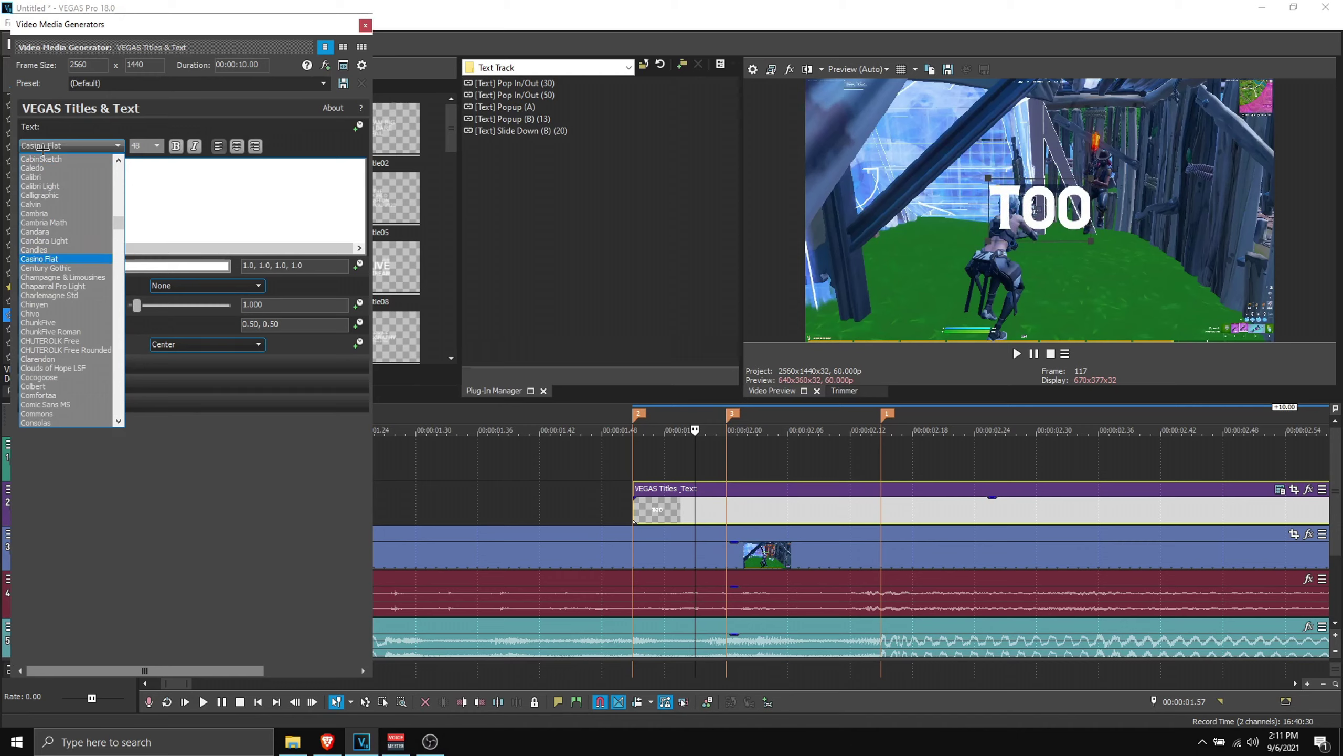
left_click(53, 258)
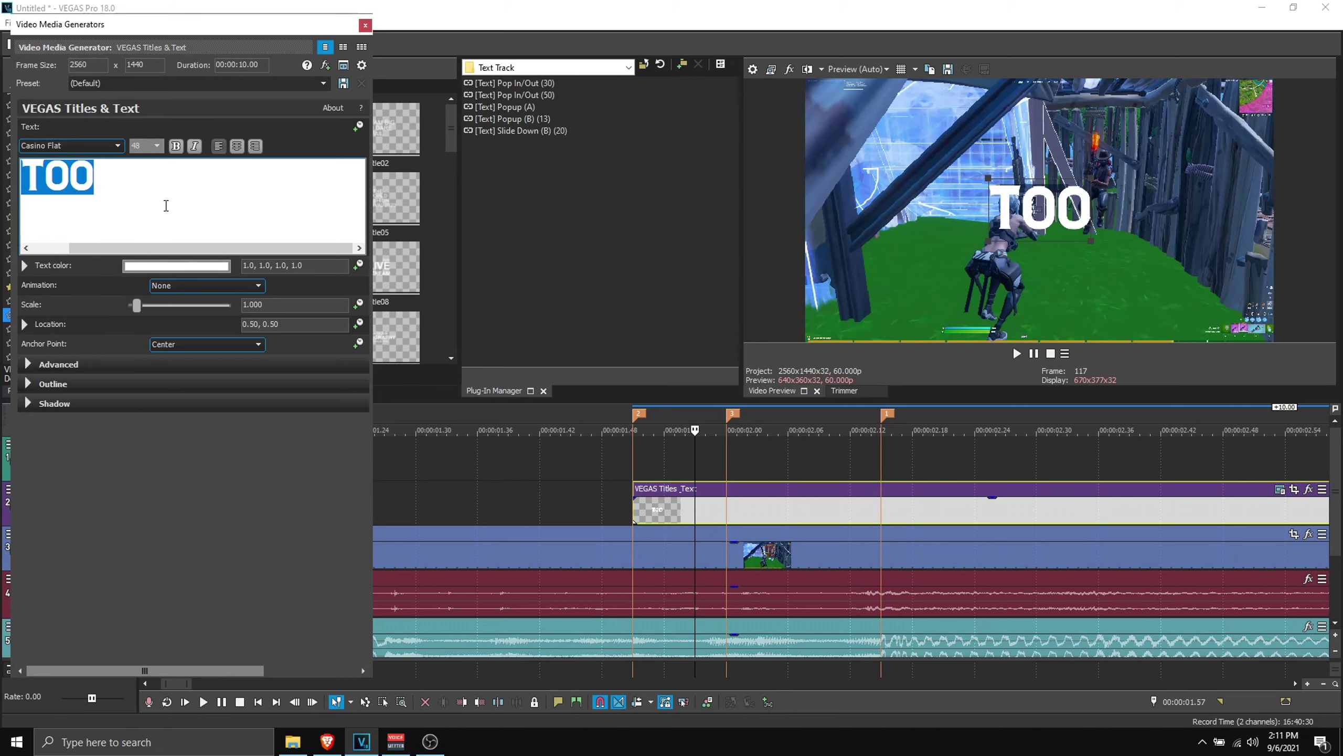
left_click(200, 192)
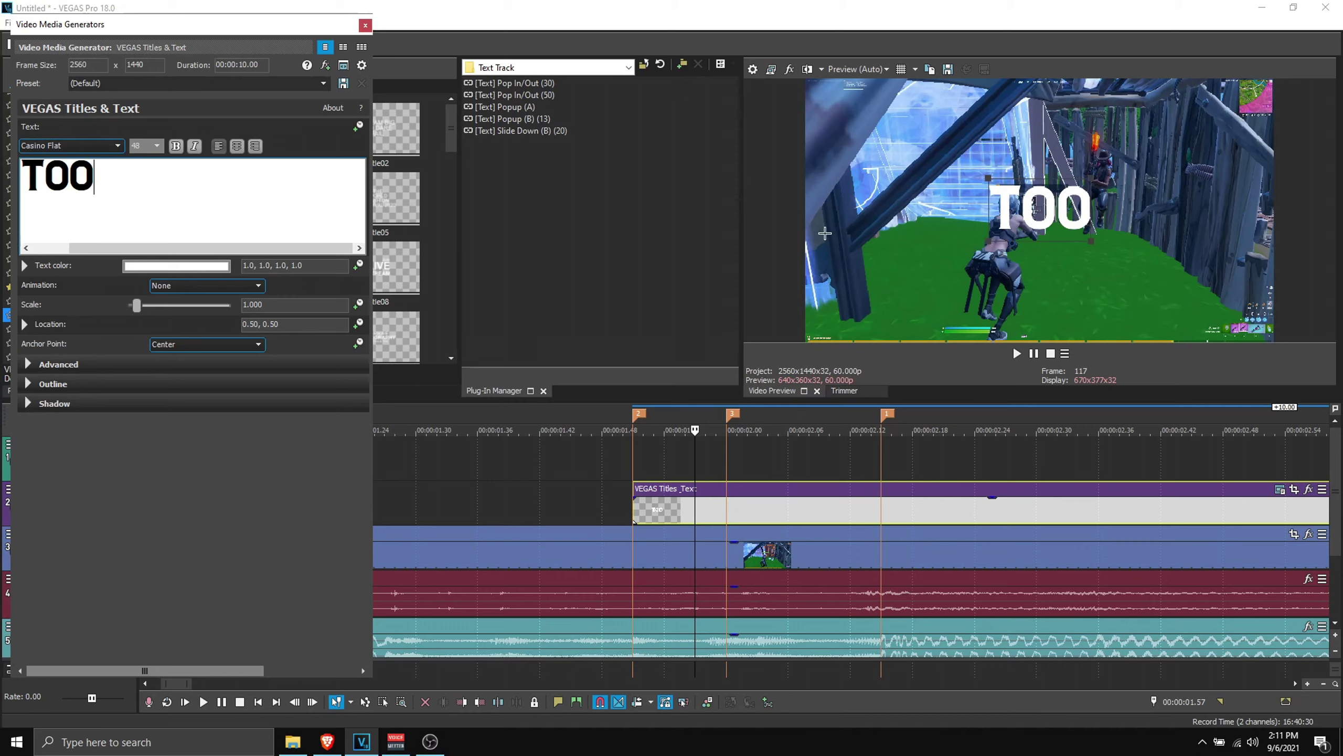
Step: Shift the TOO title toward the left of the frame and close the generator
left_click_drag(1035, 207, 904, 212)
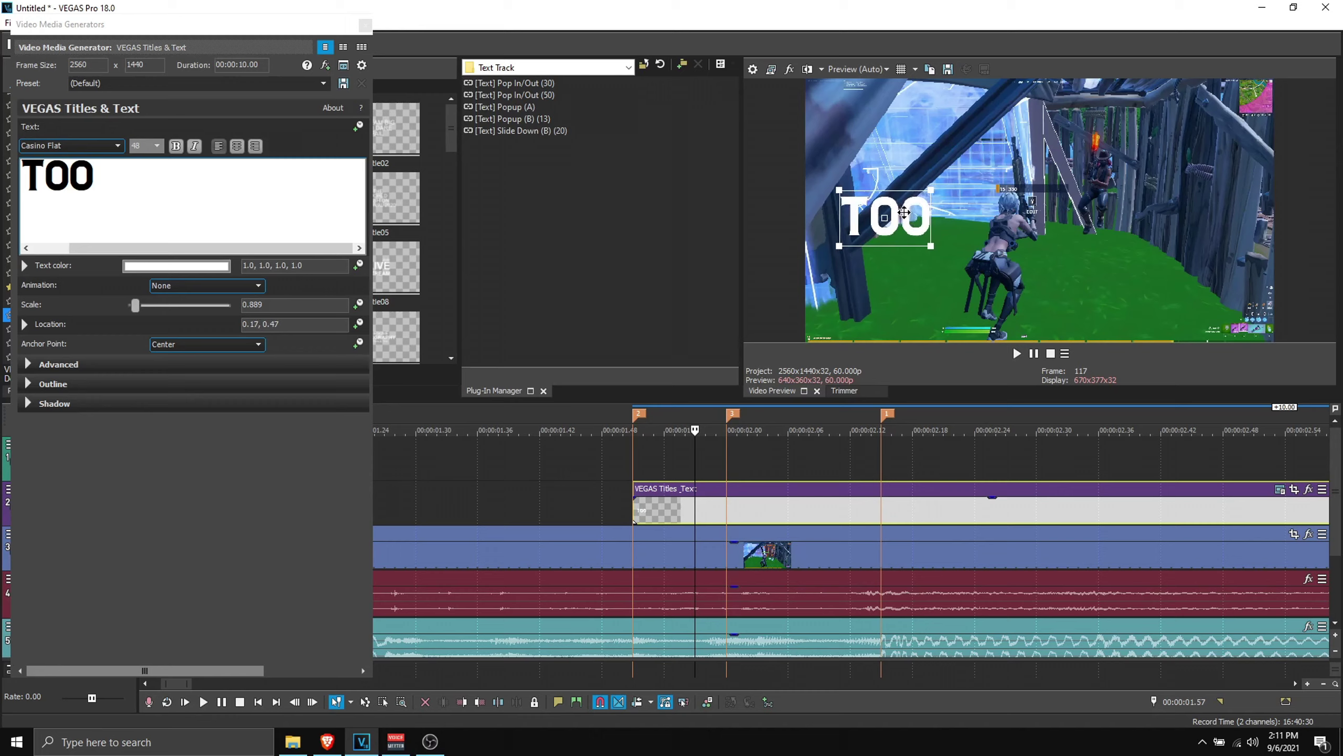
left_click(365, 25)
left_click(642, 461)
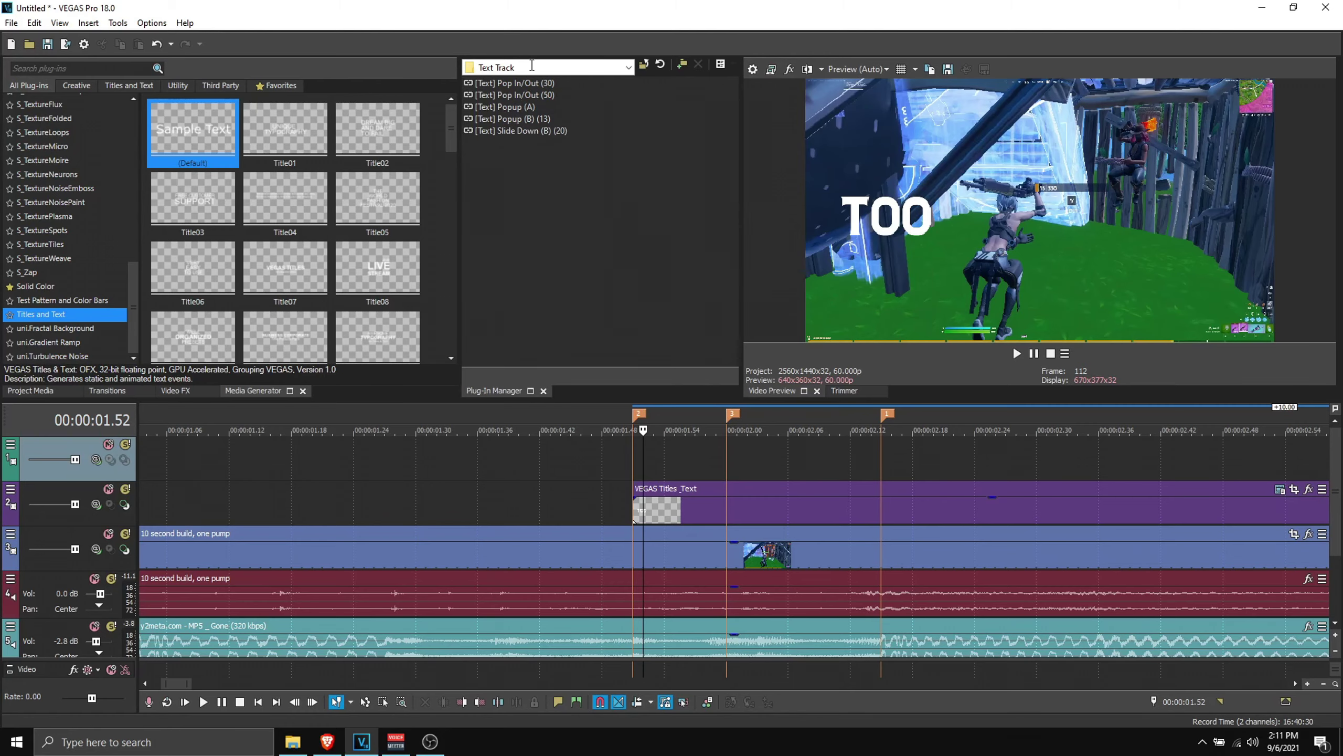
Step: Apply the [Text] Pop In/Out (30) preset to the TOO event and check its last Z Dist keyframe
left_click_drag(529, 84, 545, 74)
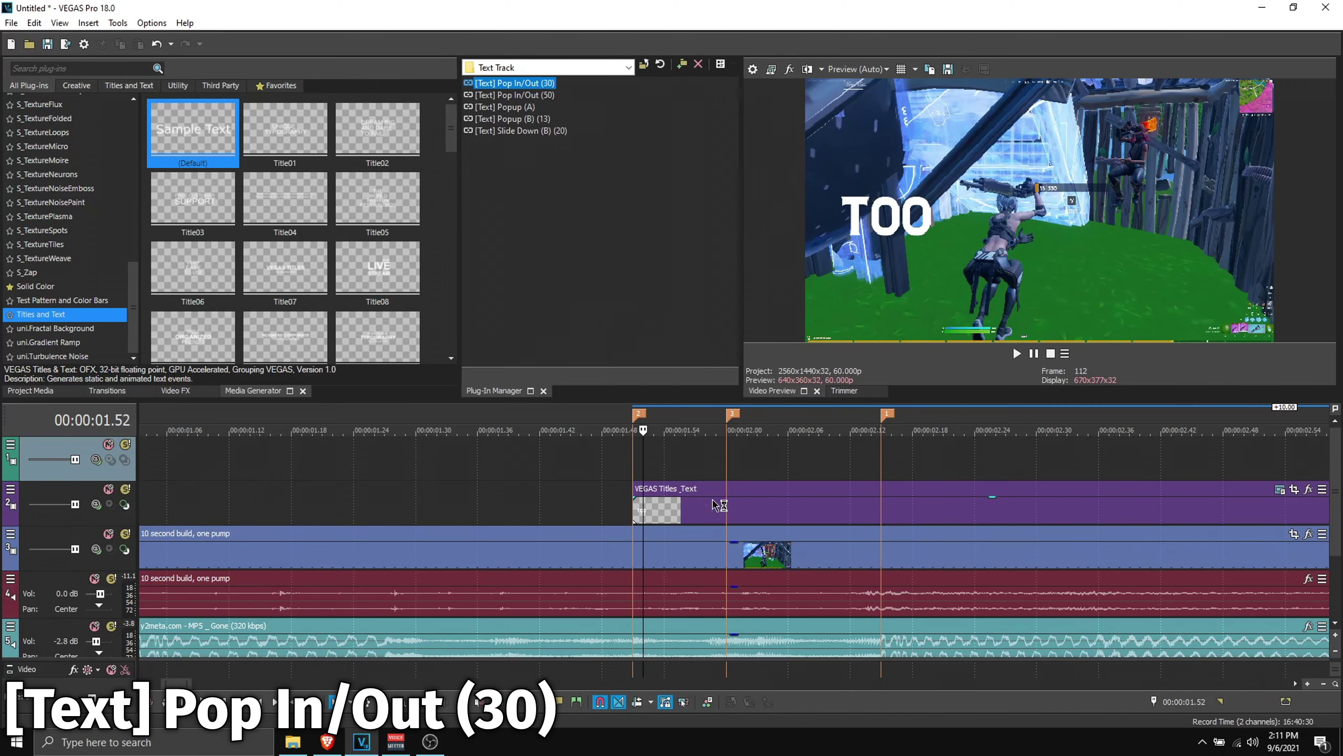
left_click_drag(828, 513, 827, 512)
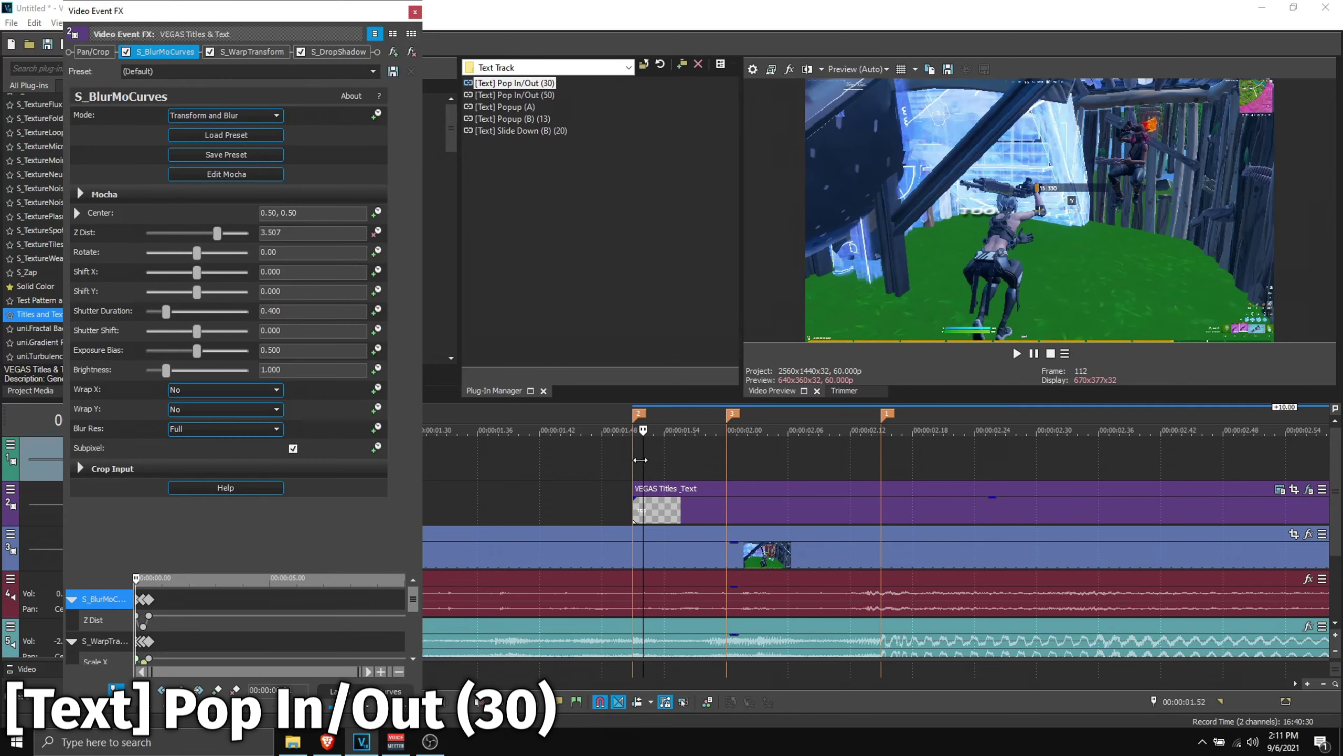
left_click(641, 461)
key("Right")
key("Right")
key("Right")
key("Right")
key("Right")
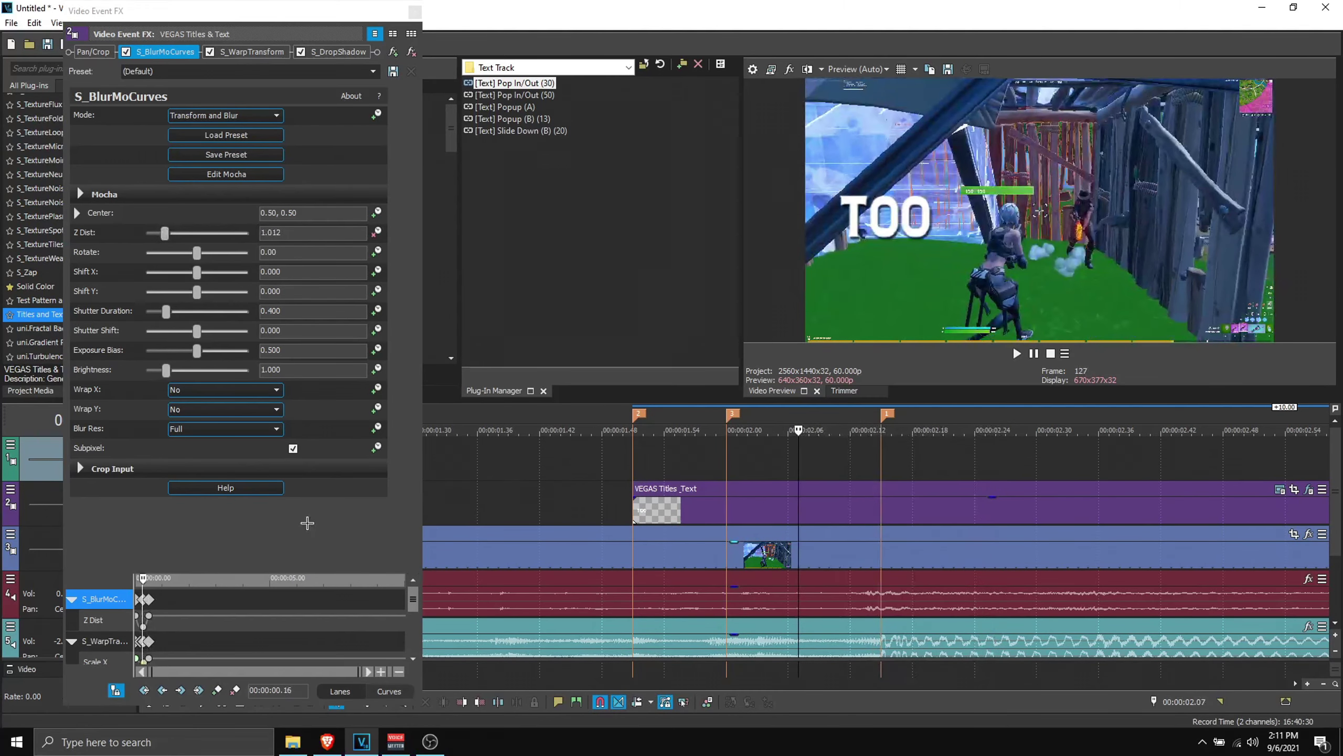
scroll(216, 610, "up", 5)
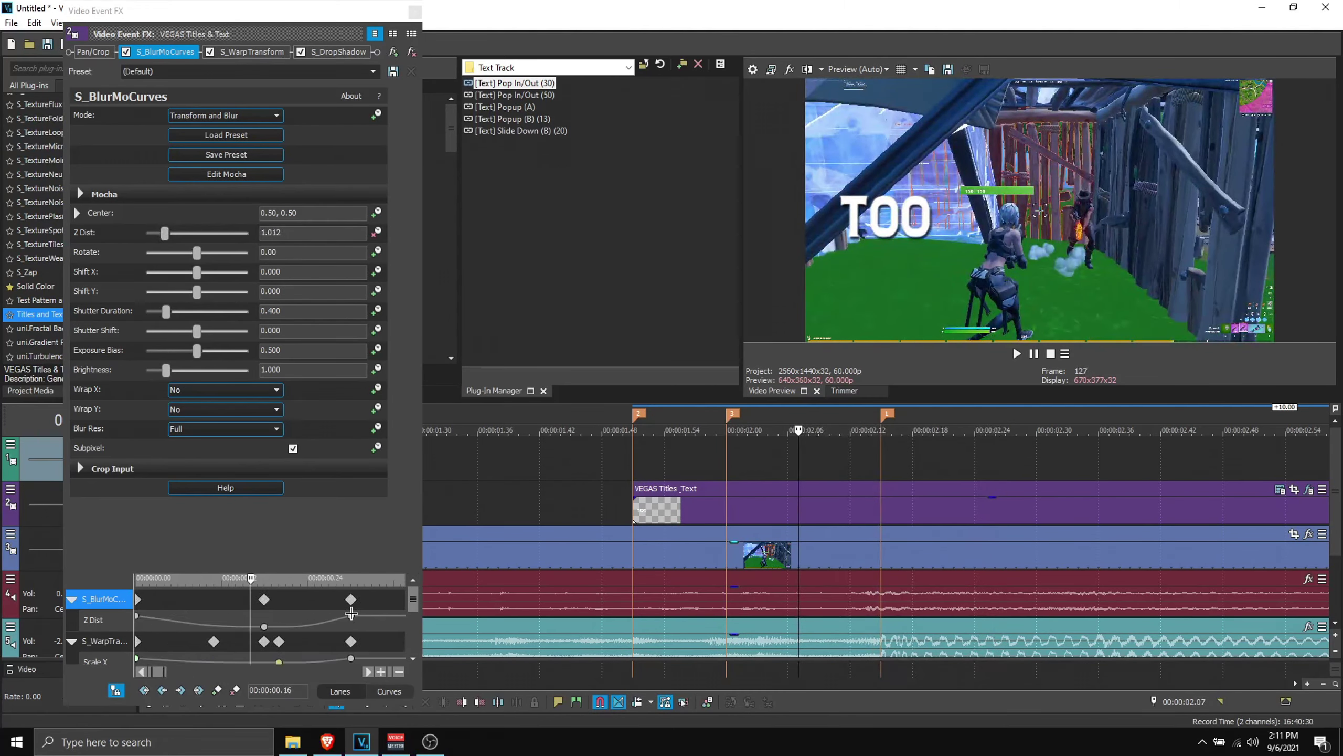
left_click(351, 614)
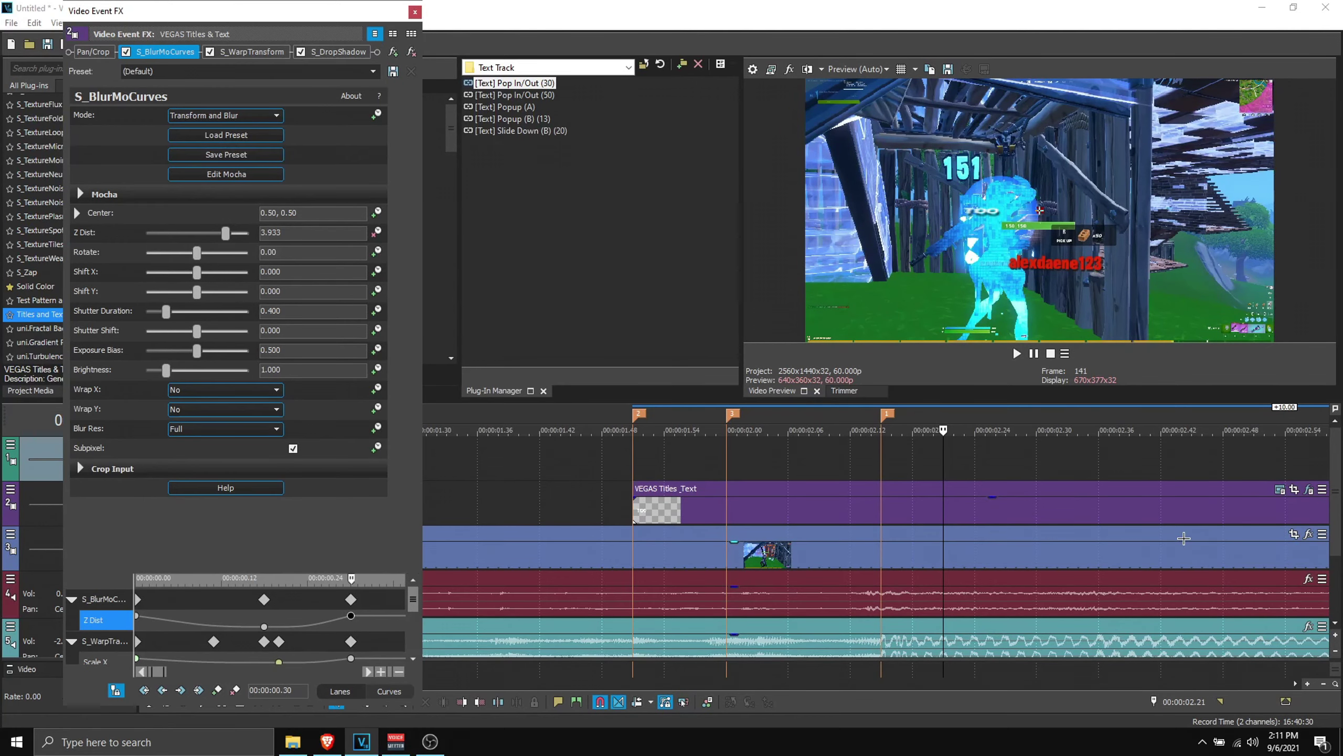
scroll(1184, 538, "down", 3)
Step: Split the title at the playhead, delete the remainder, trim the end, and play back the animation
left_click(629, 505)
key("s")
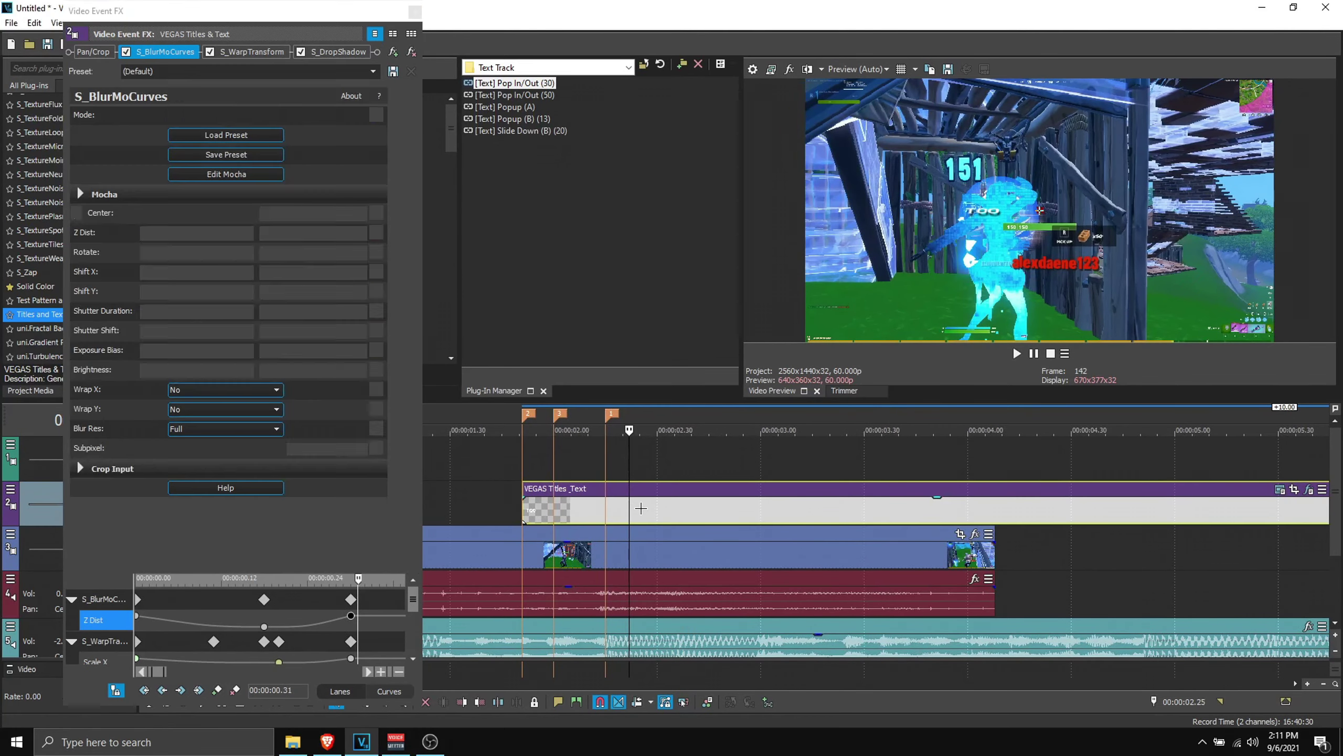
left_click(640, 507)
key("Delete")
left_click(625, 511)
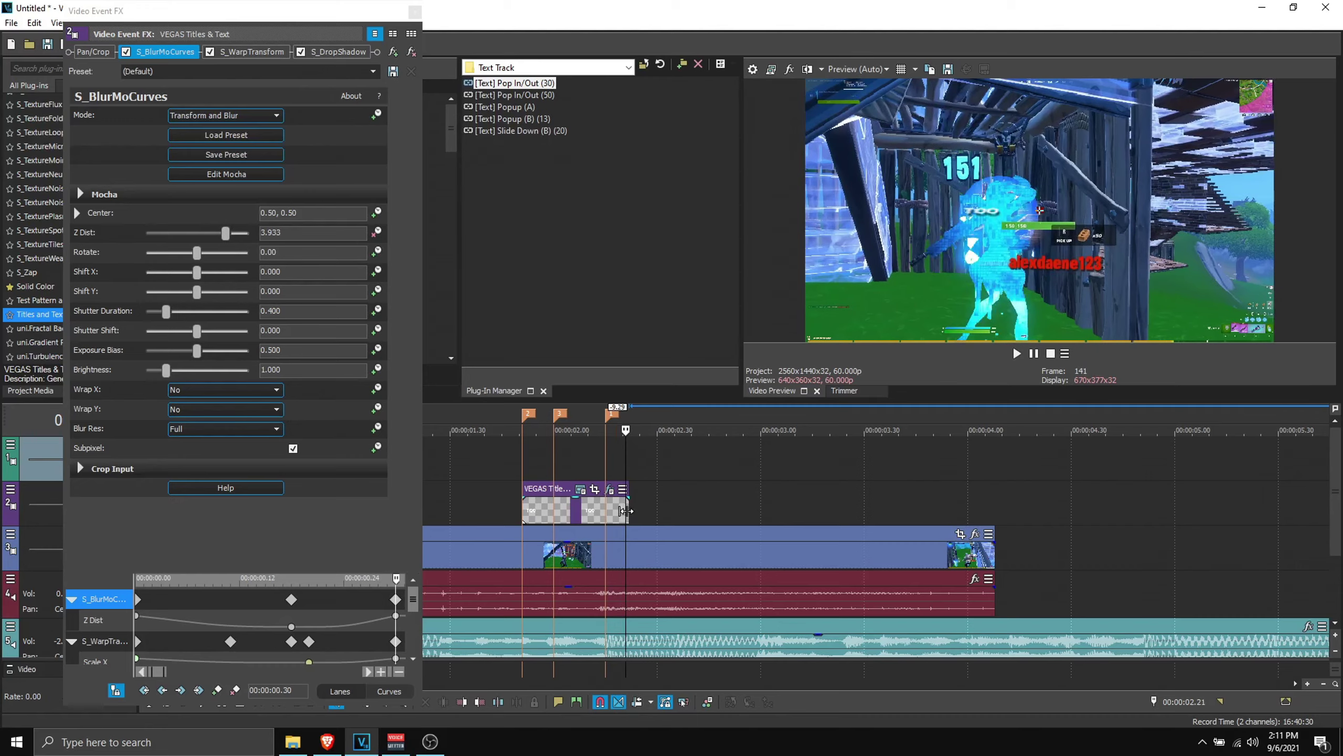
left_click_drag(628, 511, 625, 511)
key("Left")
key("Left")
key("Left")
key("Left")
key("Left")
key("Left")
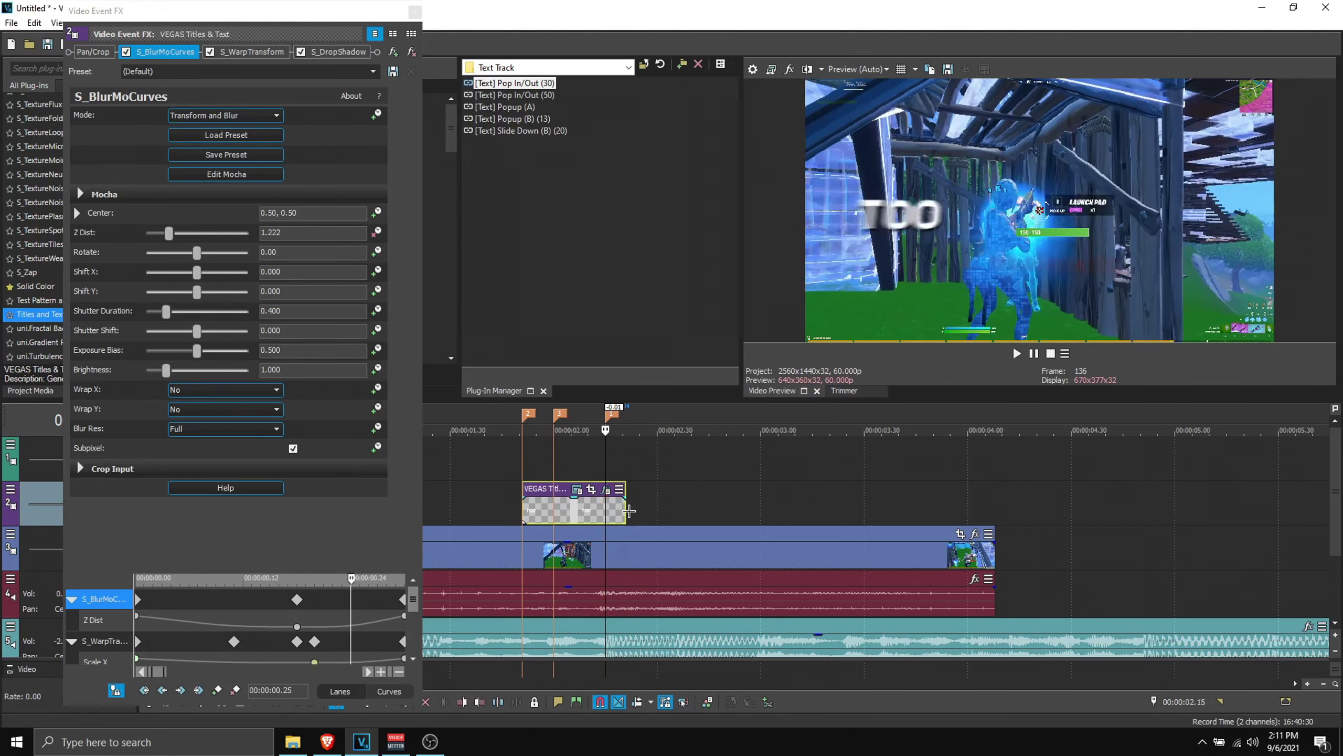
key("space")
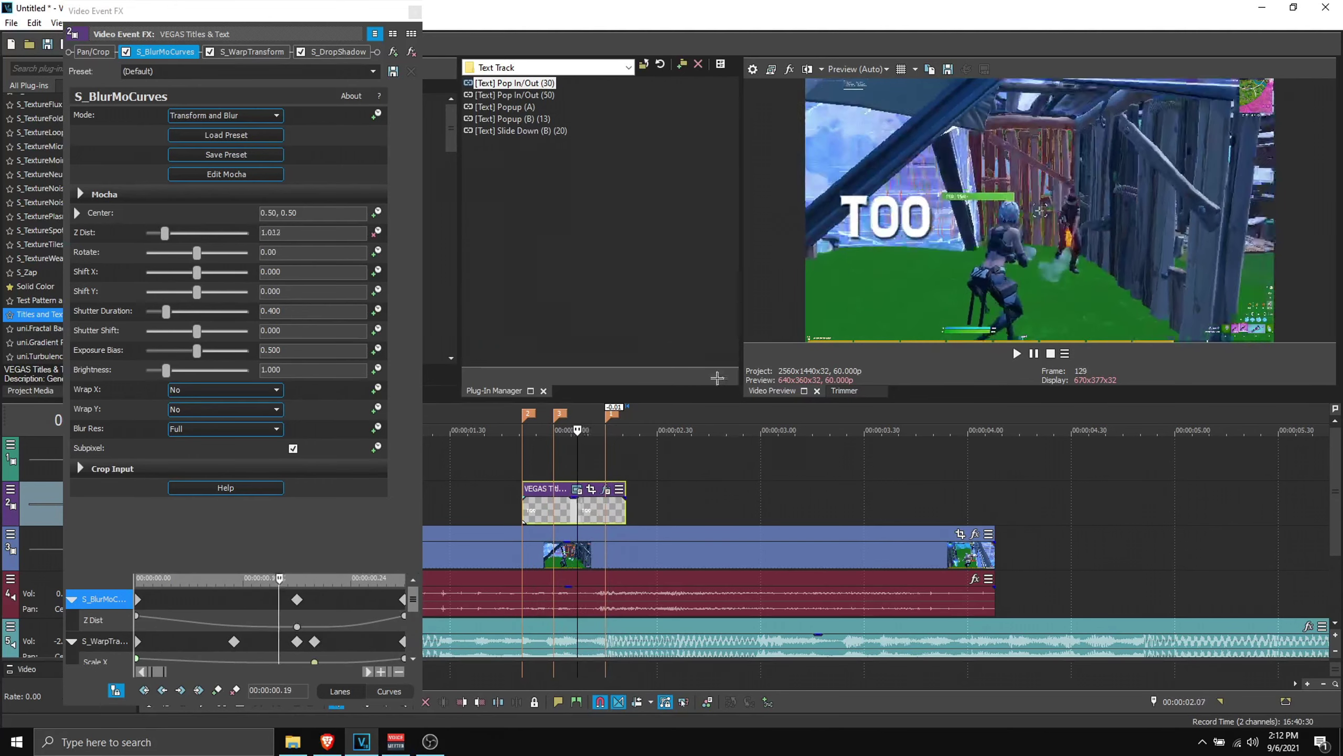
left_click(412, 12)
Step: Apply Popup (A) to the TOO title, preview it lengthened, then shorten it back
left_click(505, 107)
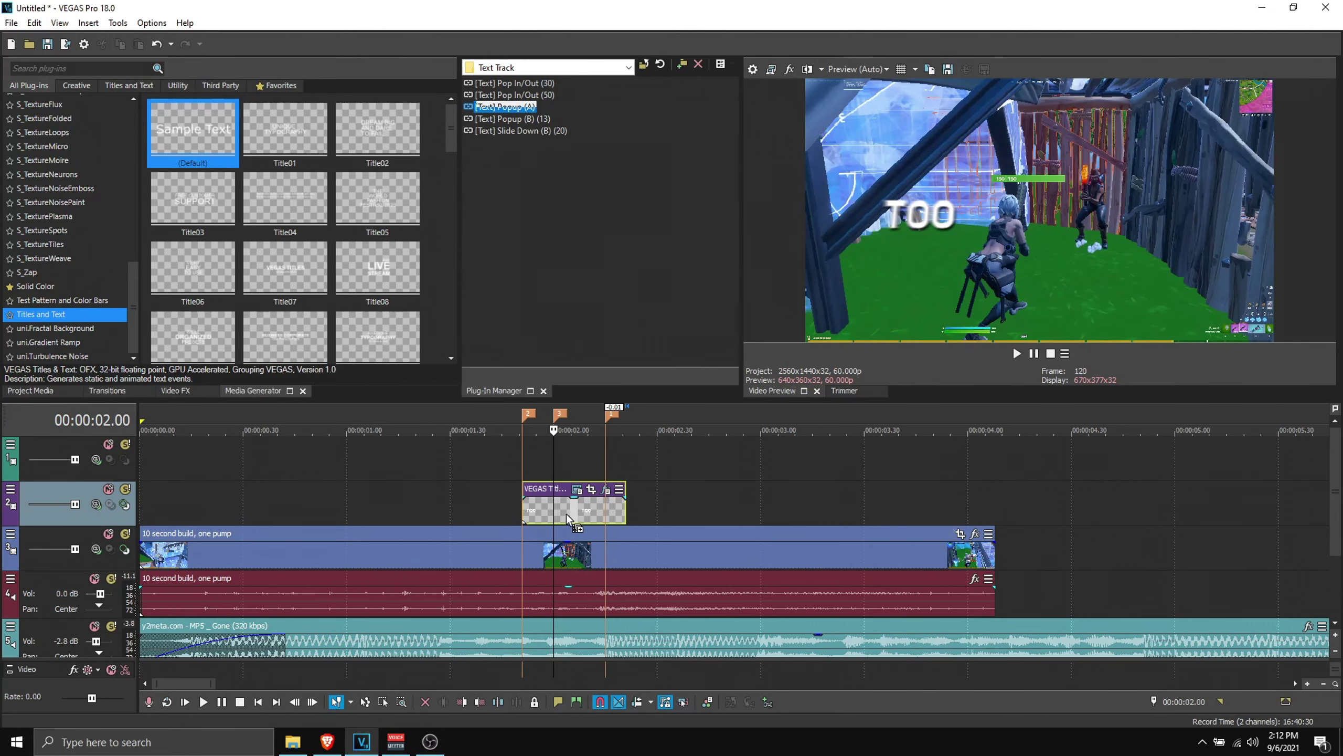
left_click_drag(567, 513, 567, 514)
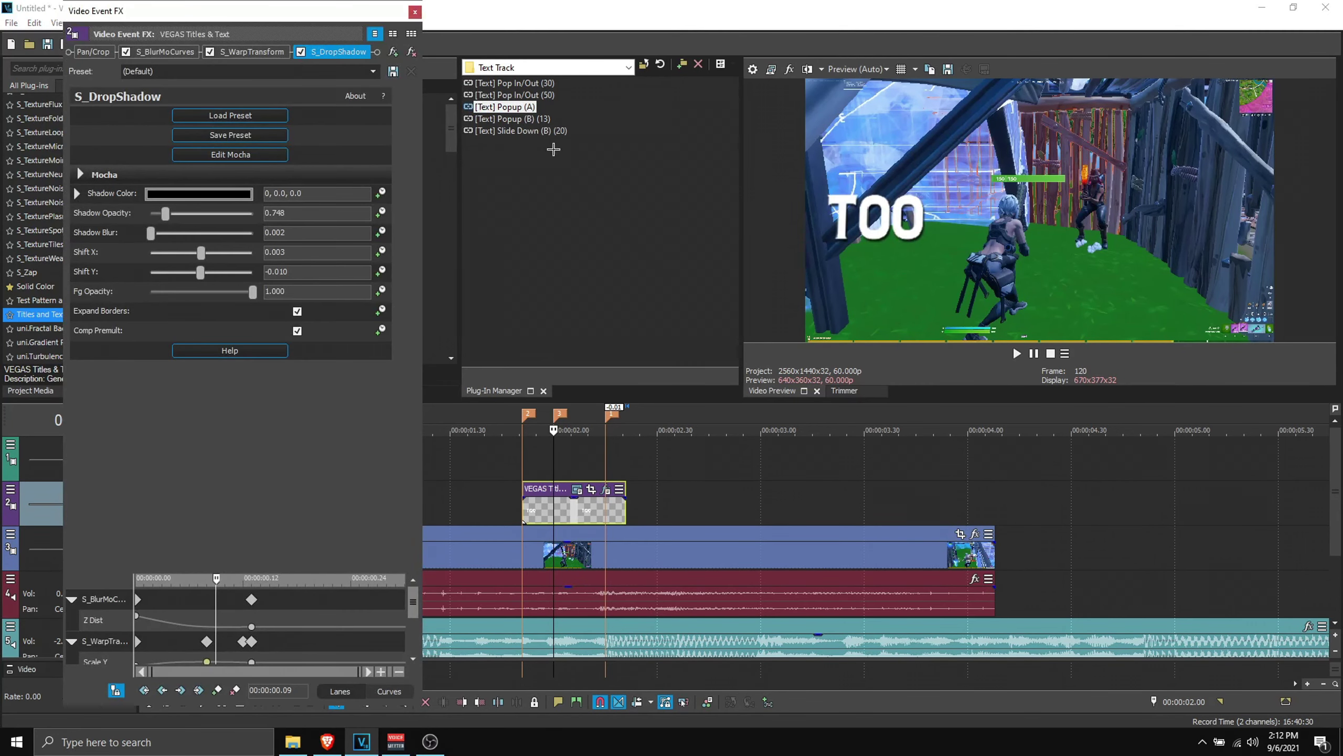
left_click(535, 459)
left_click(1016, 354)
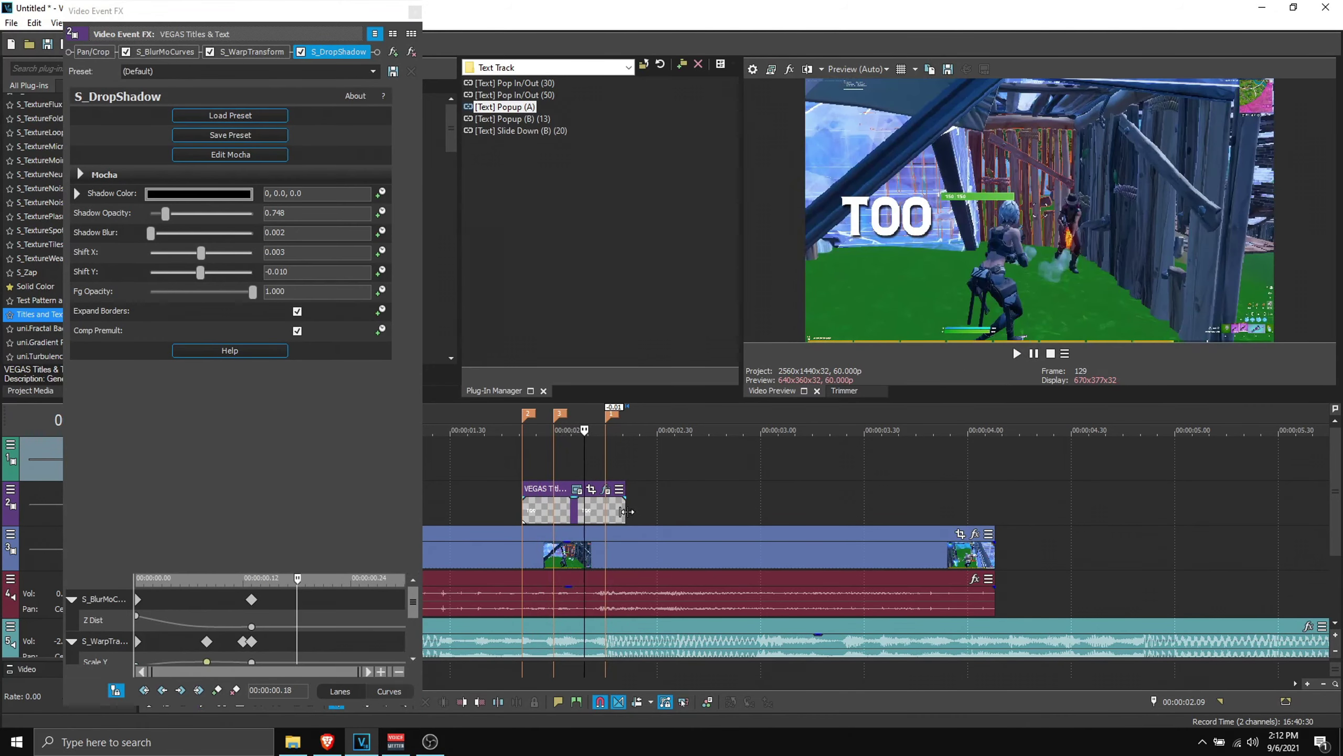
left_click_drag(627, 511, 802, 511)
left_click(1016, 354)
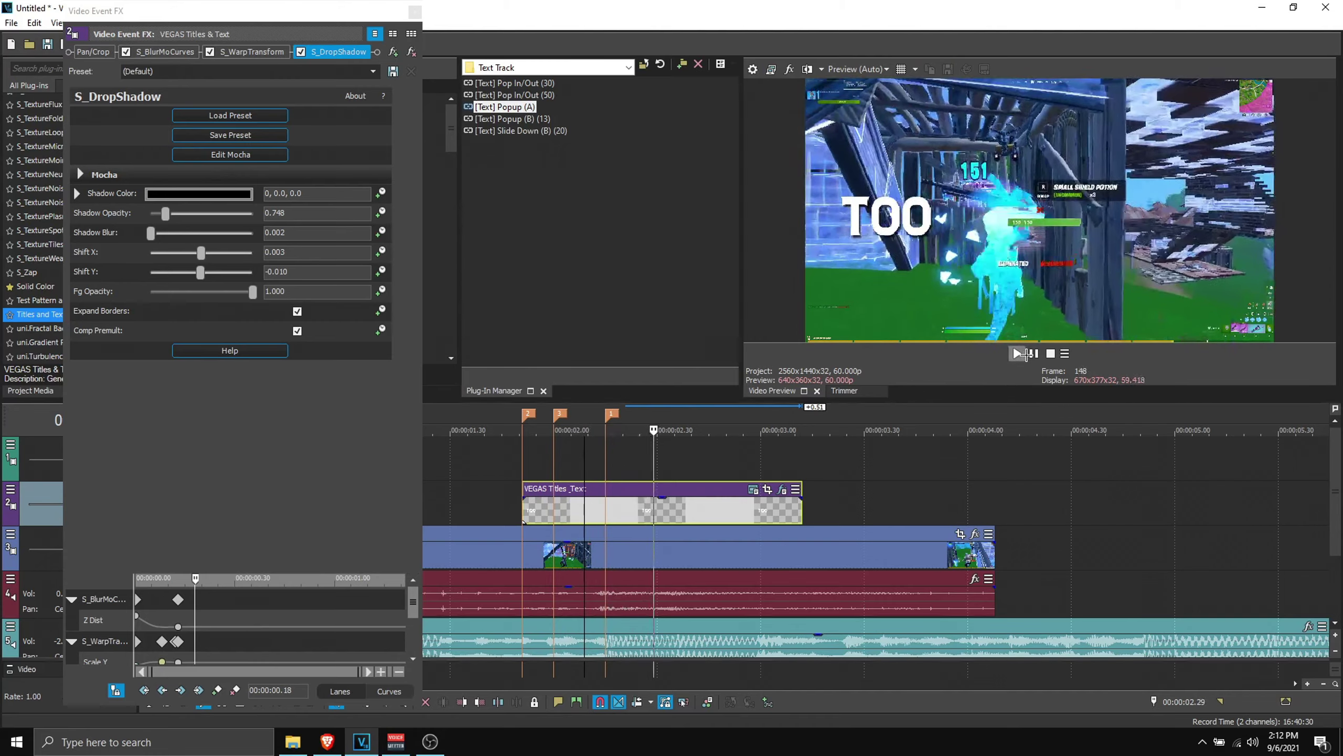
left_click(586, 468)
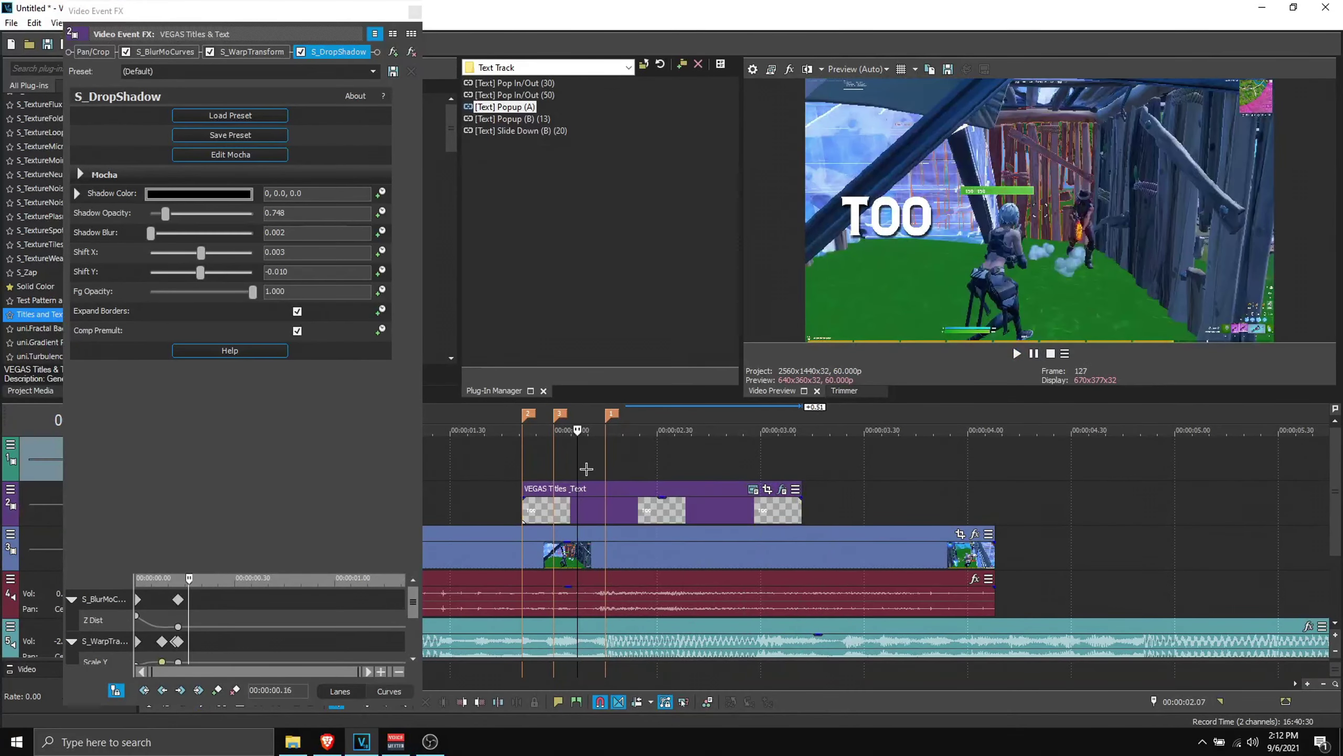
left_click_drag(801, 510, 636, 510)
Step: Split the title 13 frames earlier (-13) and apply Popup (B) (13) to the second part
left_click(532, 120)
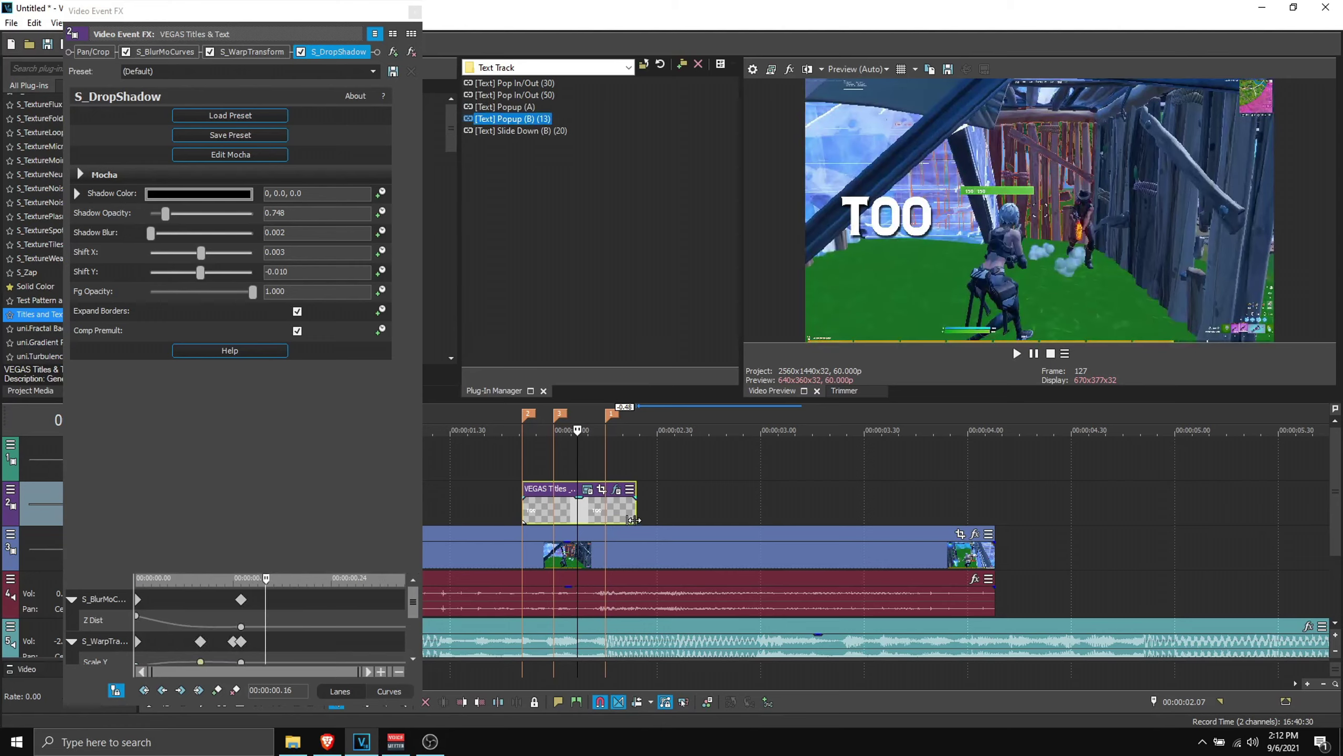
mouse_move(634, 516)
left_mouse_down()
mouse_move(604, 513)
mouse_move(667, 513)
left_mouse_up()
left_click(604, 512)
left_click(1192, 701)
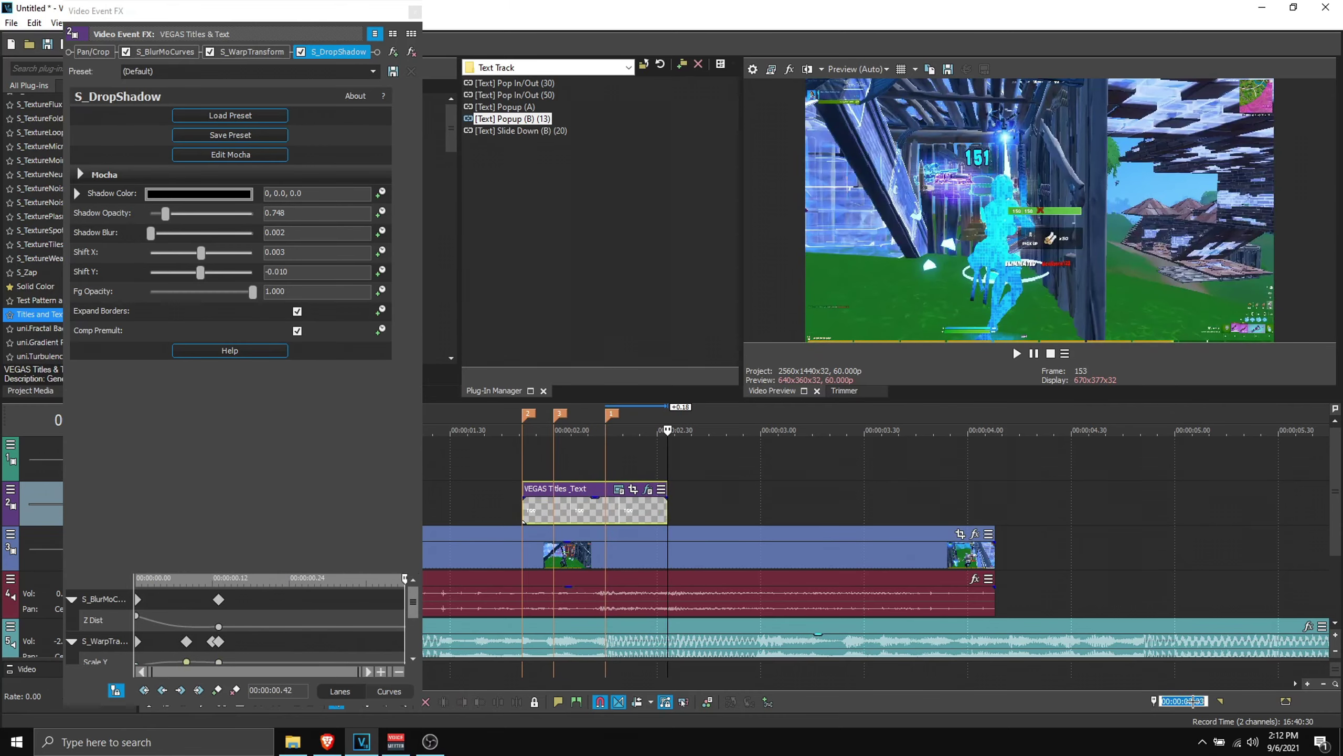
type("-13")
key("Return")
key("s")
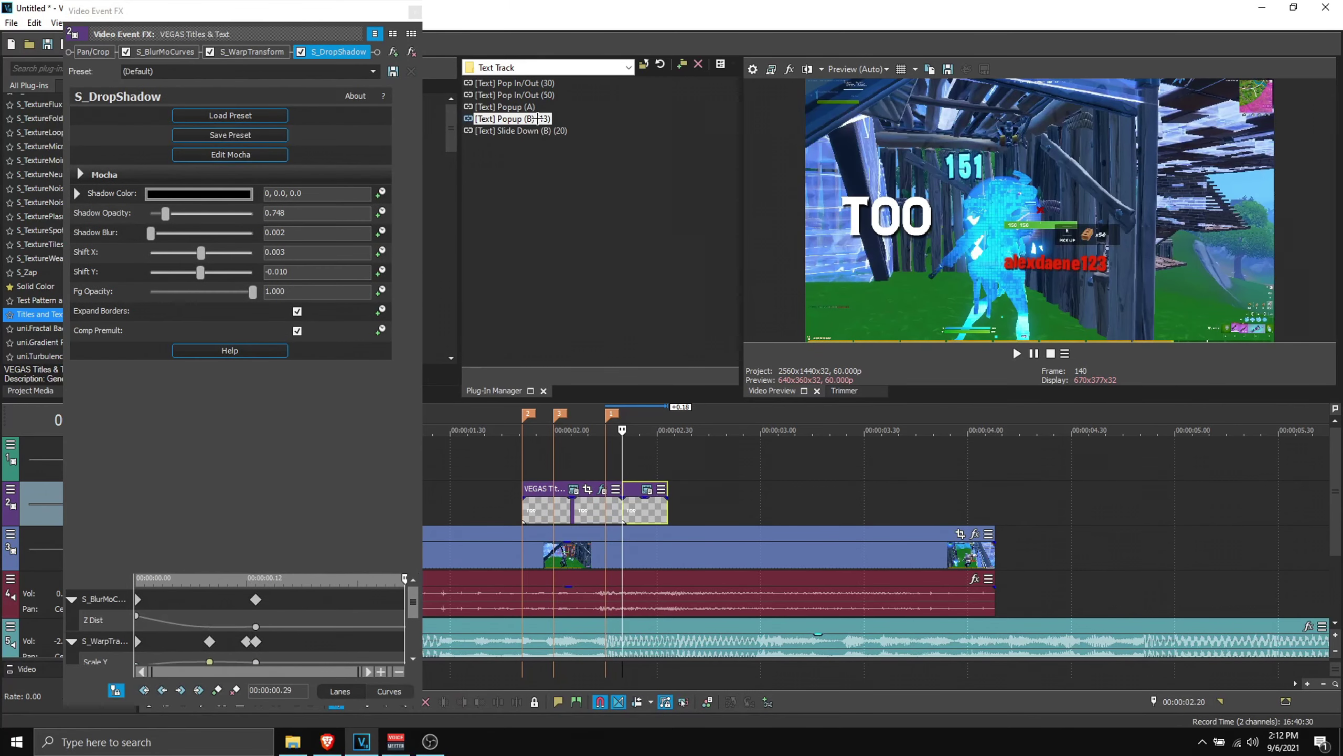
left_click_drag(538, 119, 572, 443)
Step: Review the Popup (B) result frame by frame, then undo the split and preset
key("space")
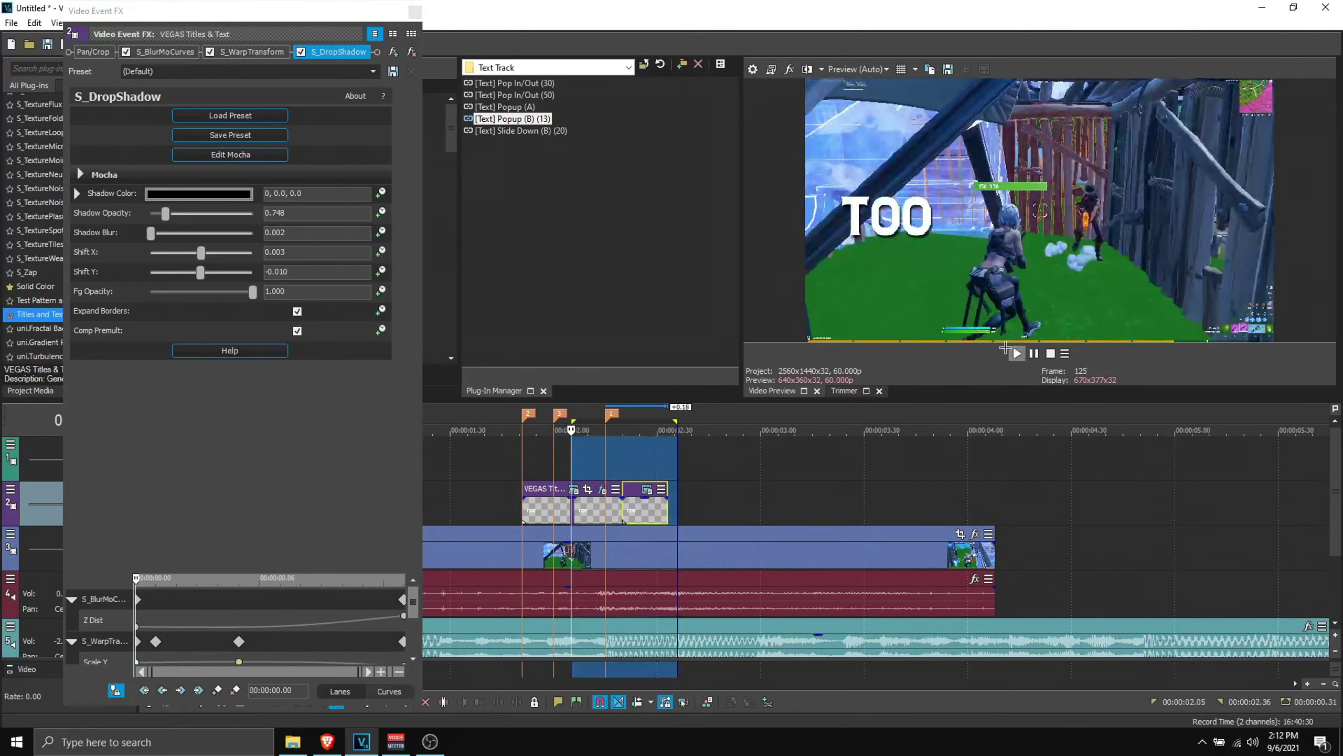
left_click(1034, 354)
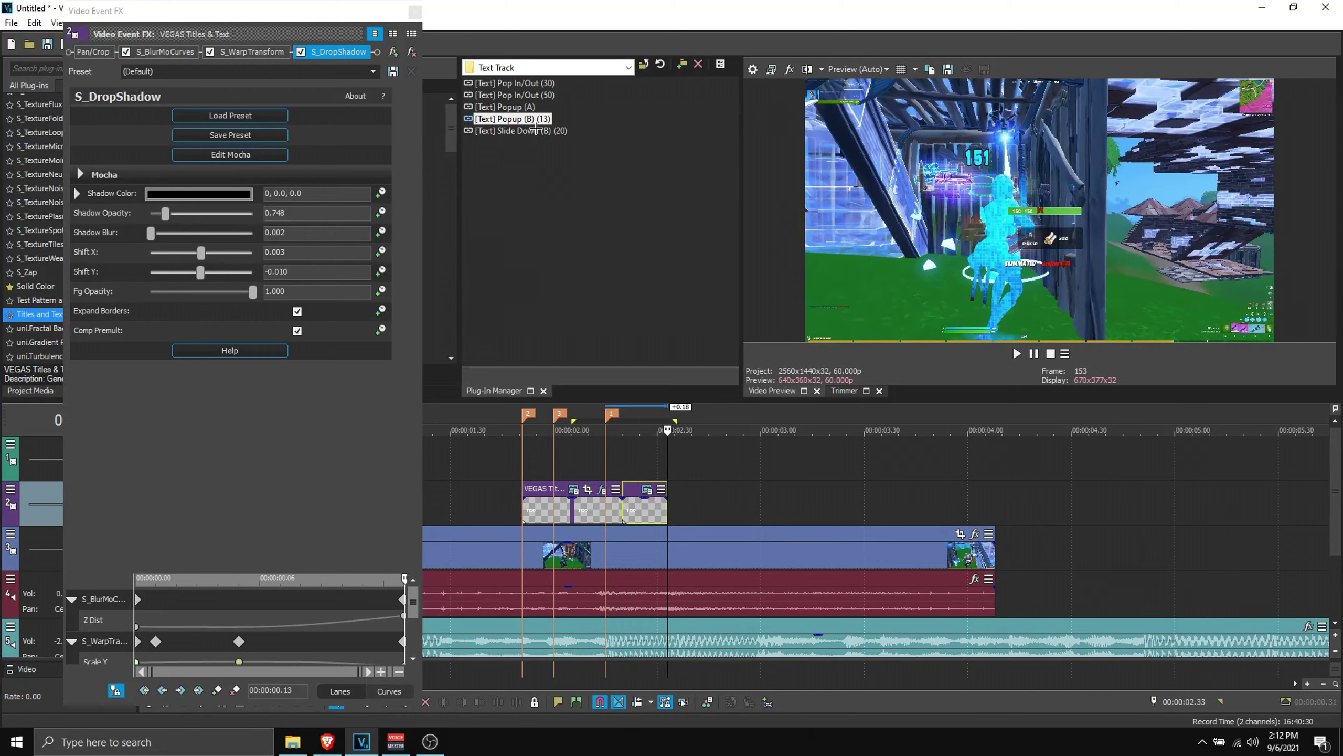
key("Left")
key("Left")
key("Left")
key("Left")
key("Left")
key("Left")
key("Left")
key("Left")
key("Left")
key("Right")
key("Right")
key("Right")
key("Right")
key("Right")
key("Right")
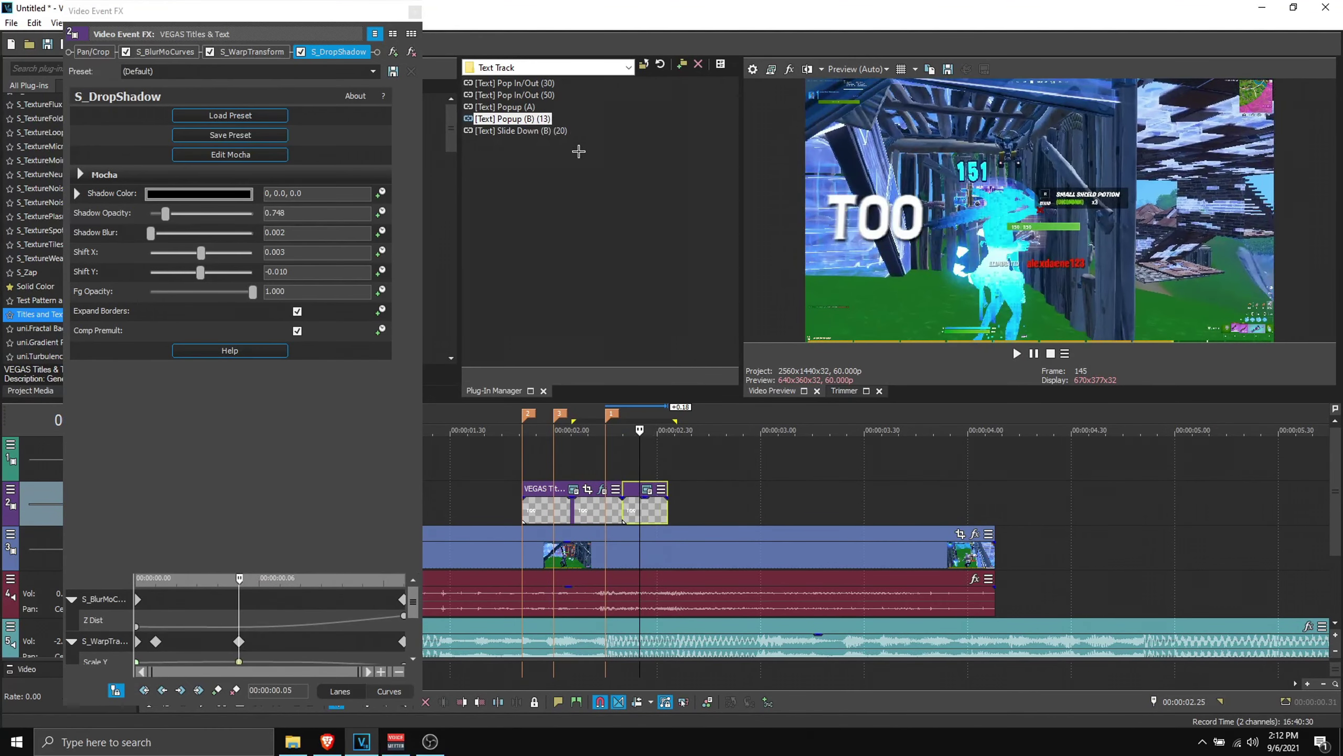
key("ctrl+z")
key("ctrl+z")
key("ctrl+z")
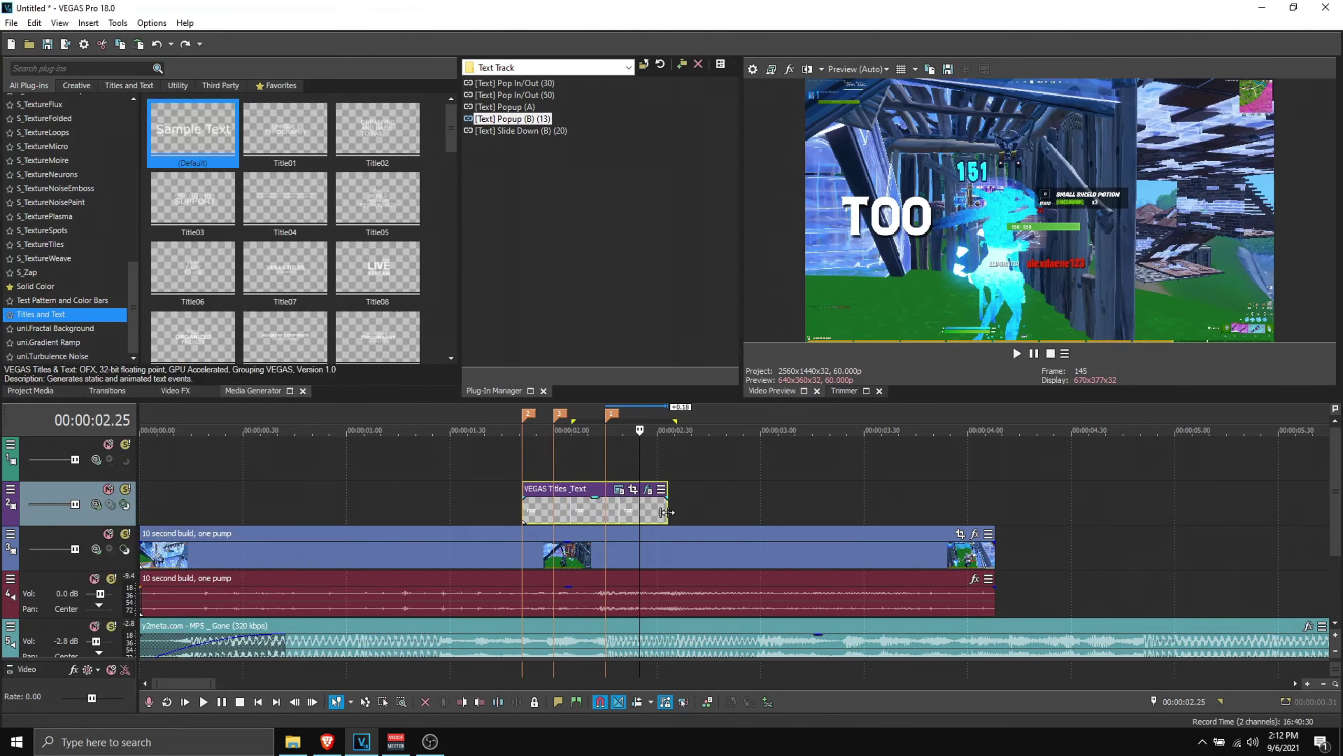
Step: Split the title at 00:00:02.13 and apply Slide Down (B) (20) to the second part
left_click(1194, 703)
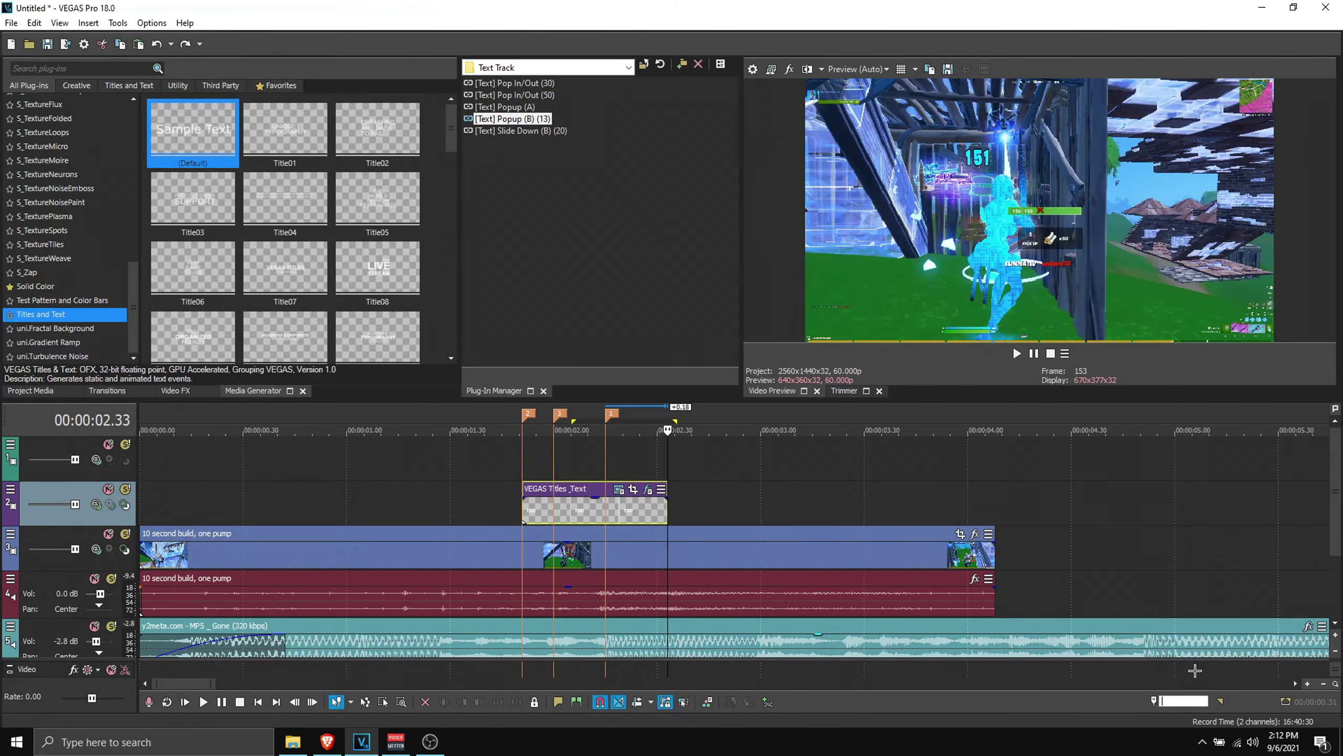
type("2.13")
key("Return")
key("s")
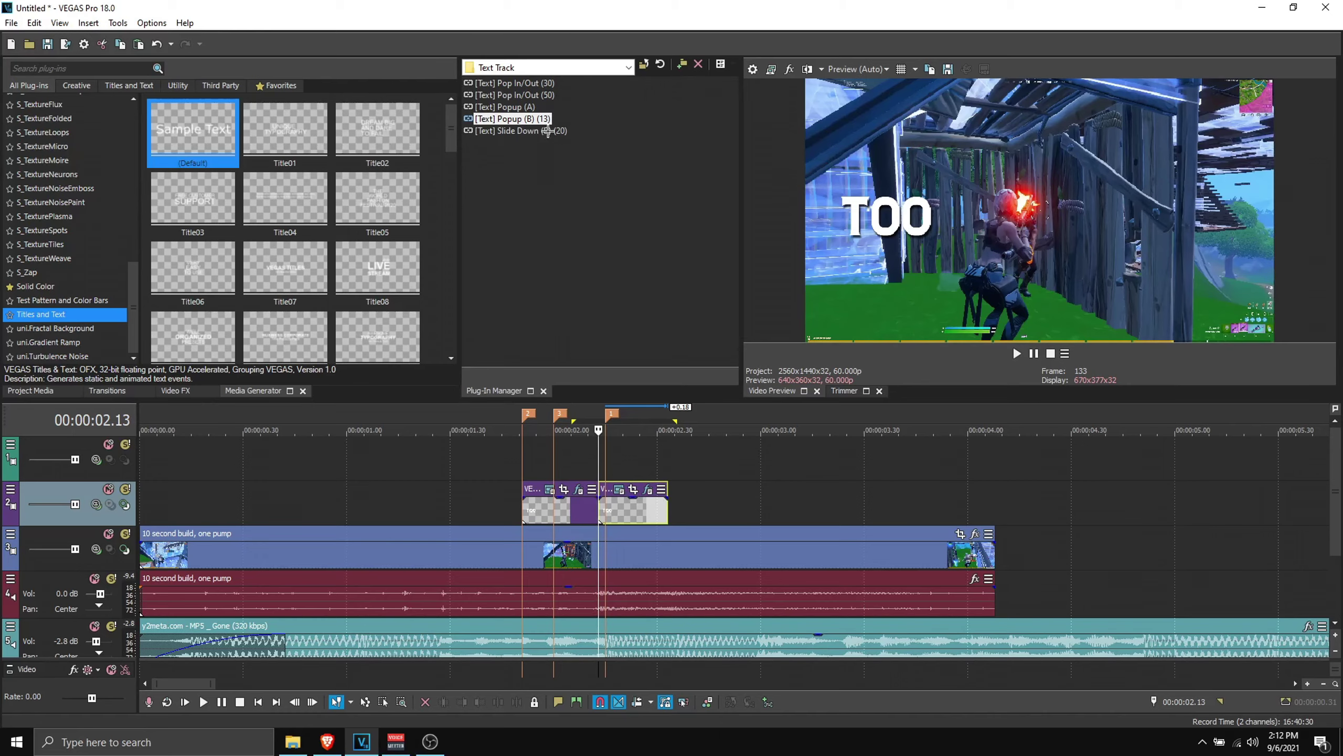
left_click_drag(547, 130, 659, 510)
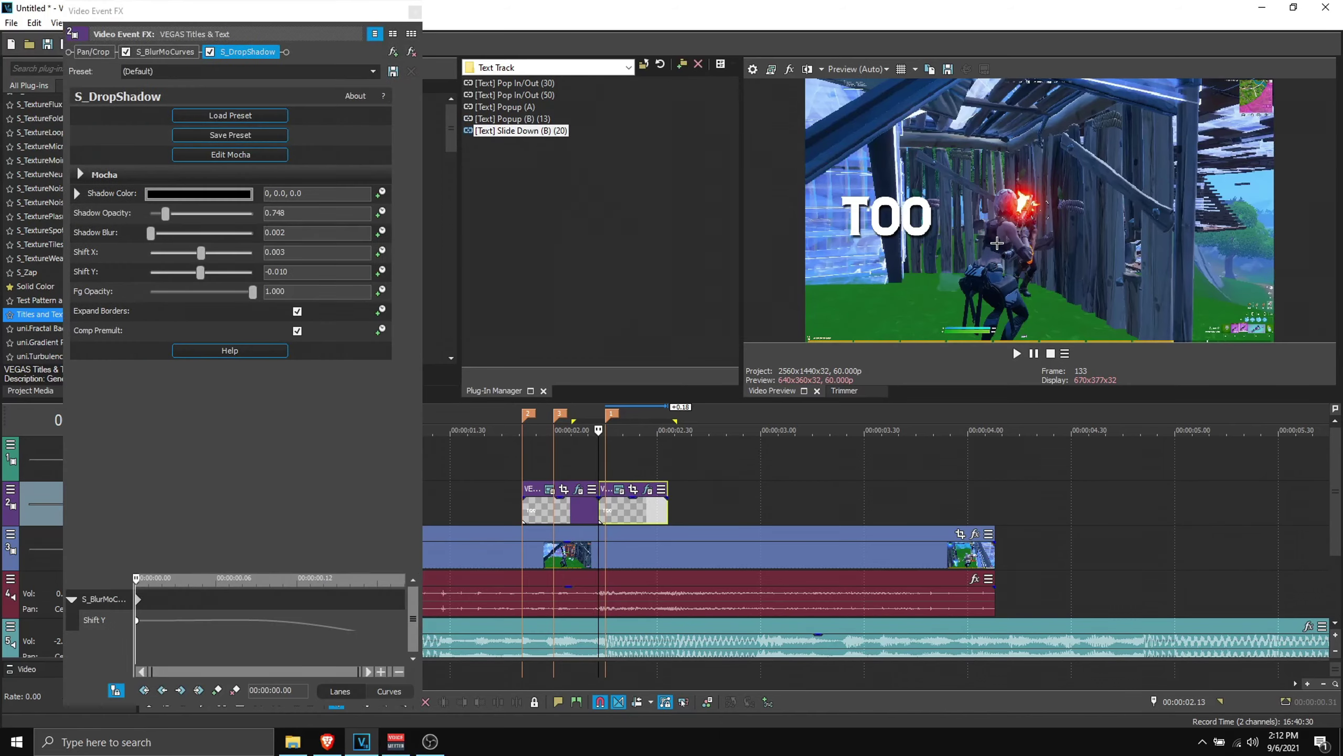
key("space")
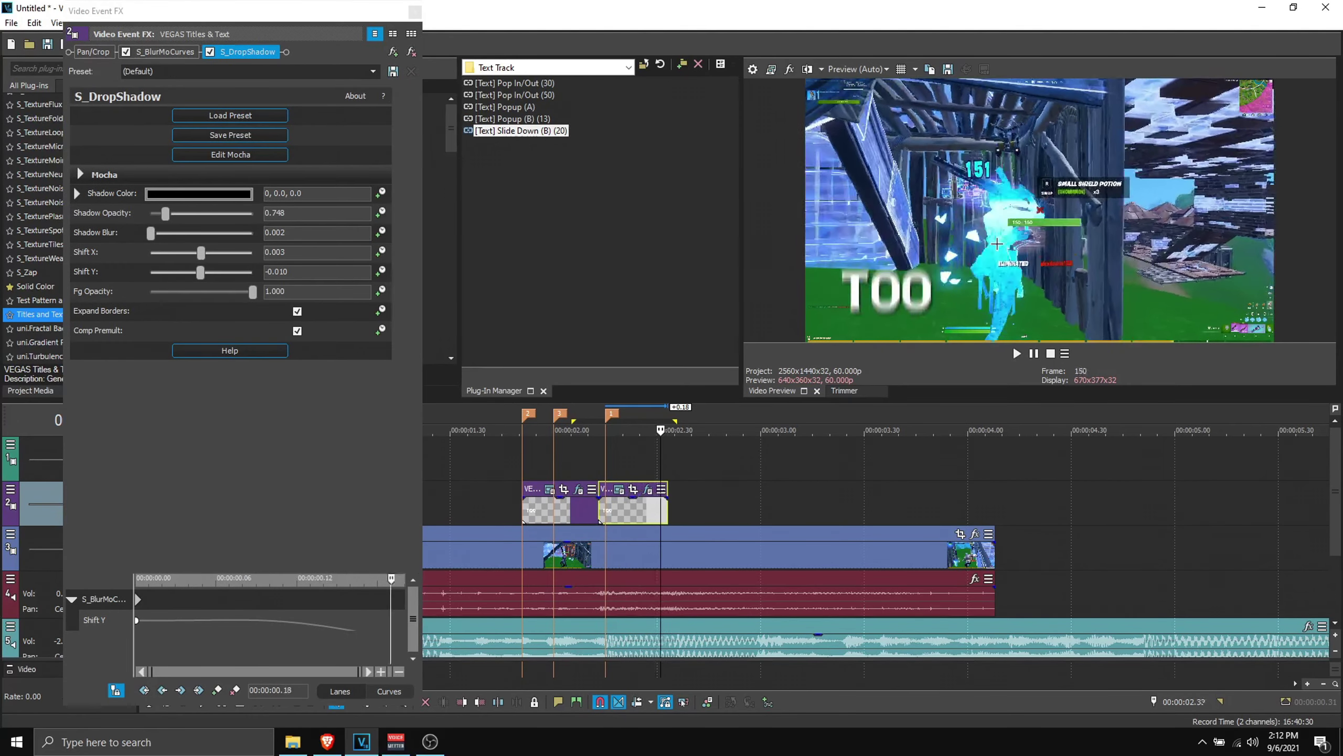
key("Right")
key("Right")
Step: Play and step through both title parts to check the TOO animation
left_click(506, 463)
left_click(1017, 354)
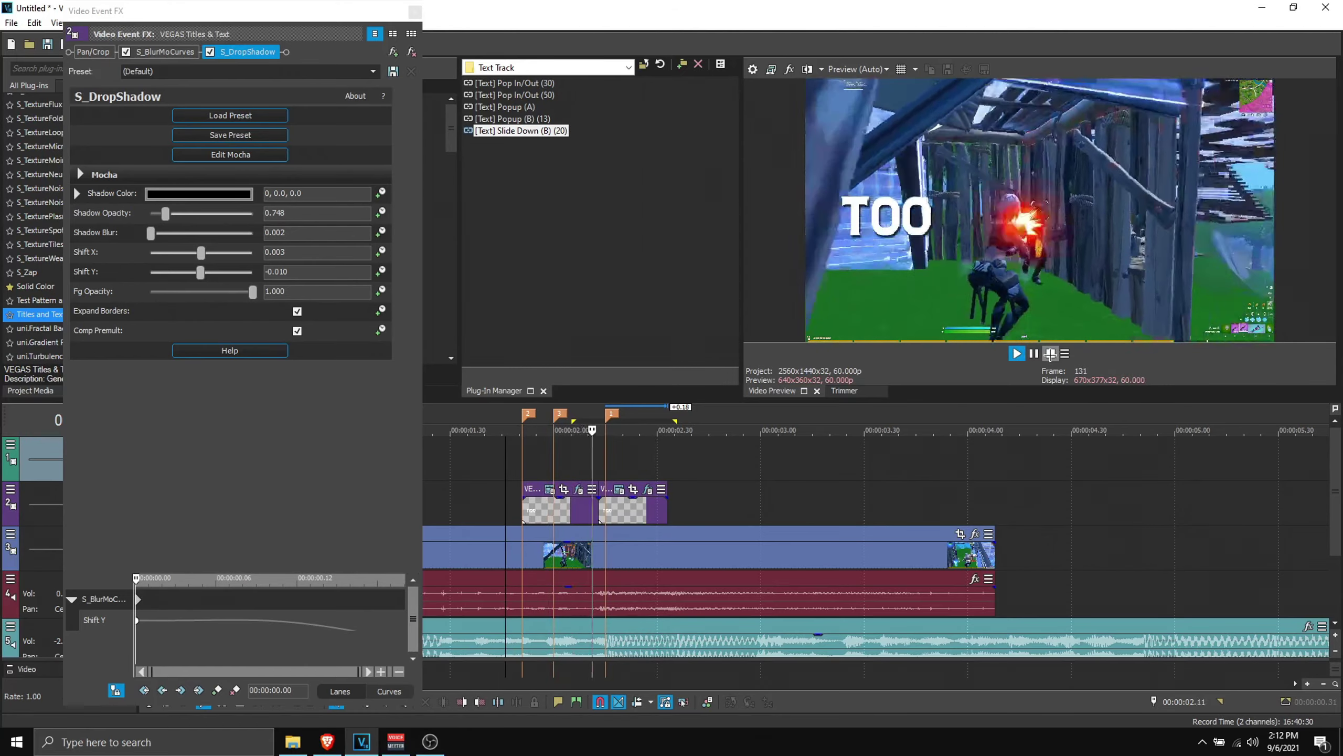
left_click(1017, 354)
left_click(1034, 354)
key("Right")
key("Right")
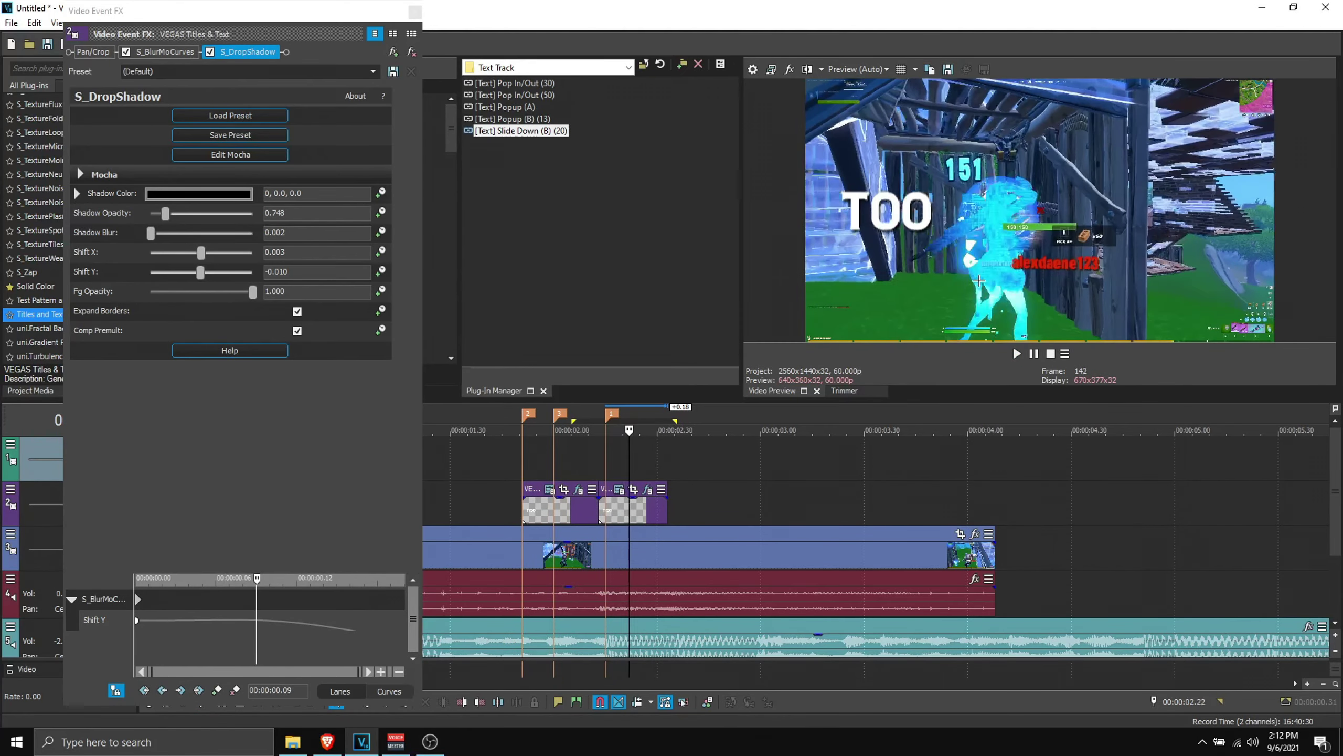
key("Right")
key("Right")
key("Right")
key("Right")
key("Right")
key("Right")
key("Right")
key("Right")
key("Left")
key("Left")
key("Left")
key("Left")
key("Left")
key("Left")
key("Left")
key("Left")
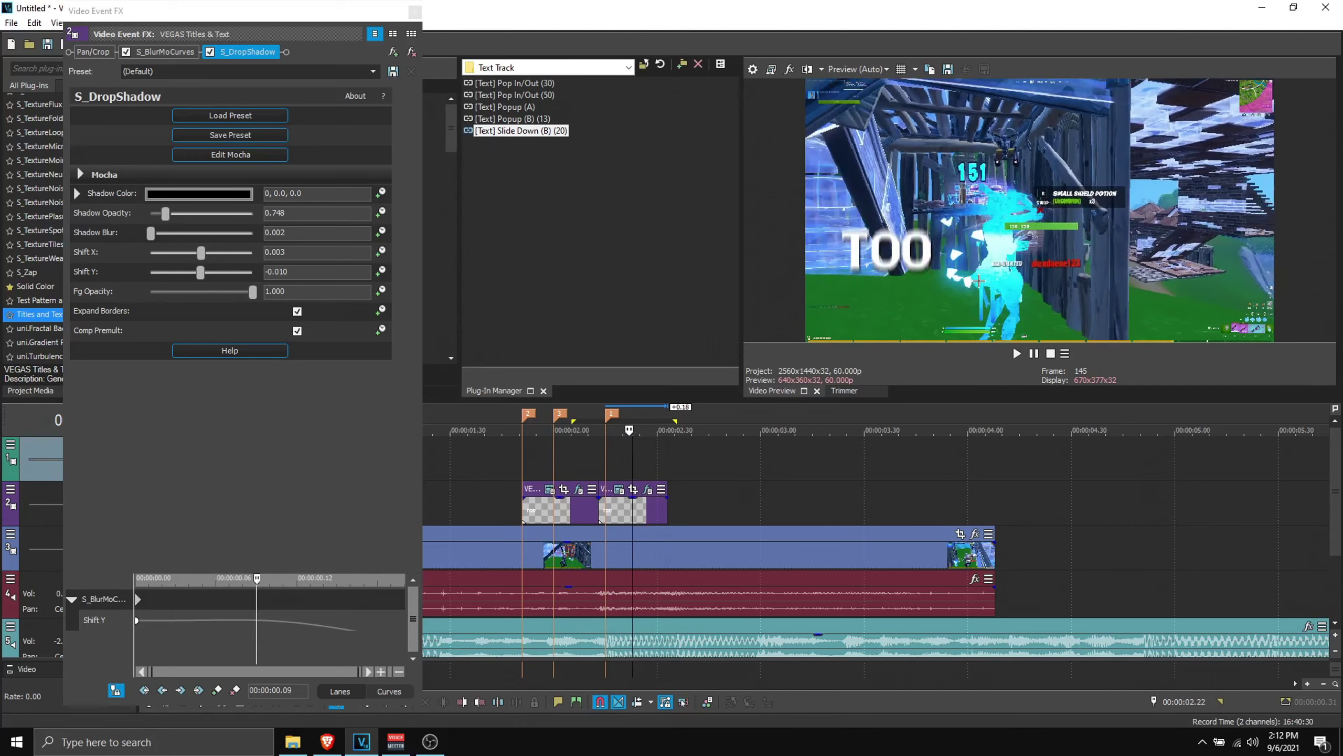
key("Left")
key("Left")
key("Left")
key("Left")
key("Left")
key("Left")
key("Left")
key("Left")
key("Left")
key("Left")
key("Left")
key("Left")
key("Left")
key("Left")
key("Left")
key("Left")
key("Left")
key("Left")
key("Left")
key("Left")
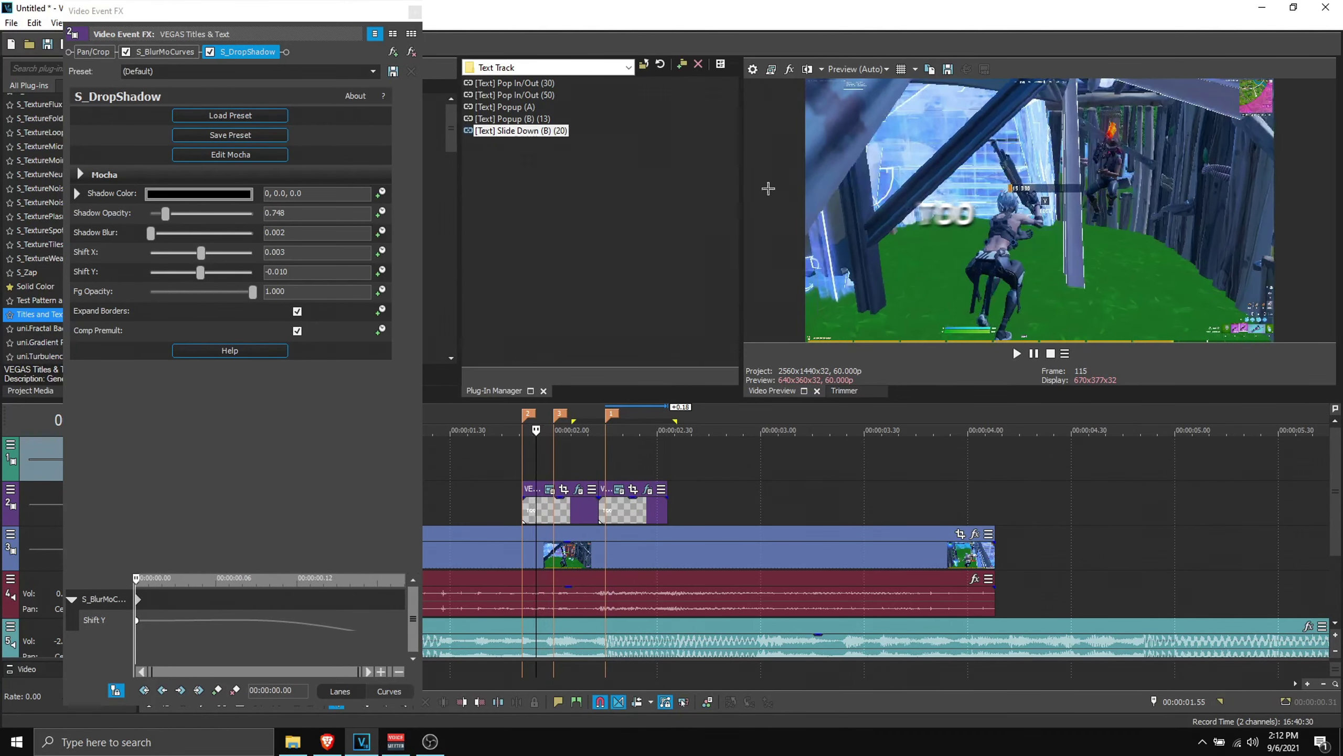
Step: Pick Pop In/Out (30), delete the second title event, and extend the first one right
left_click(520, 84)
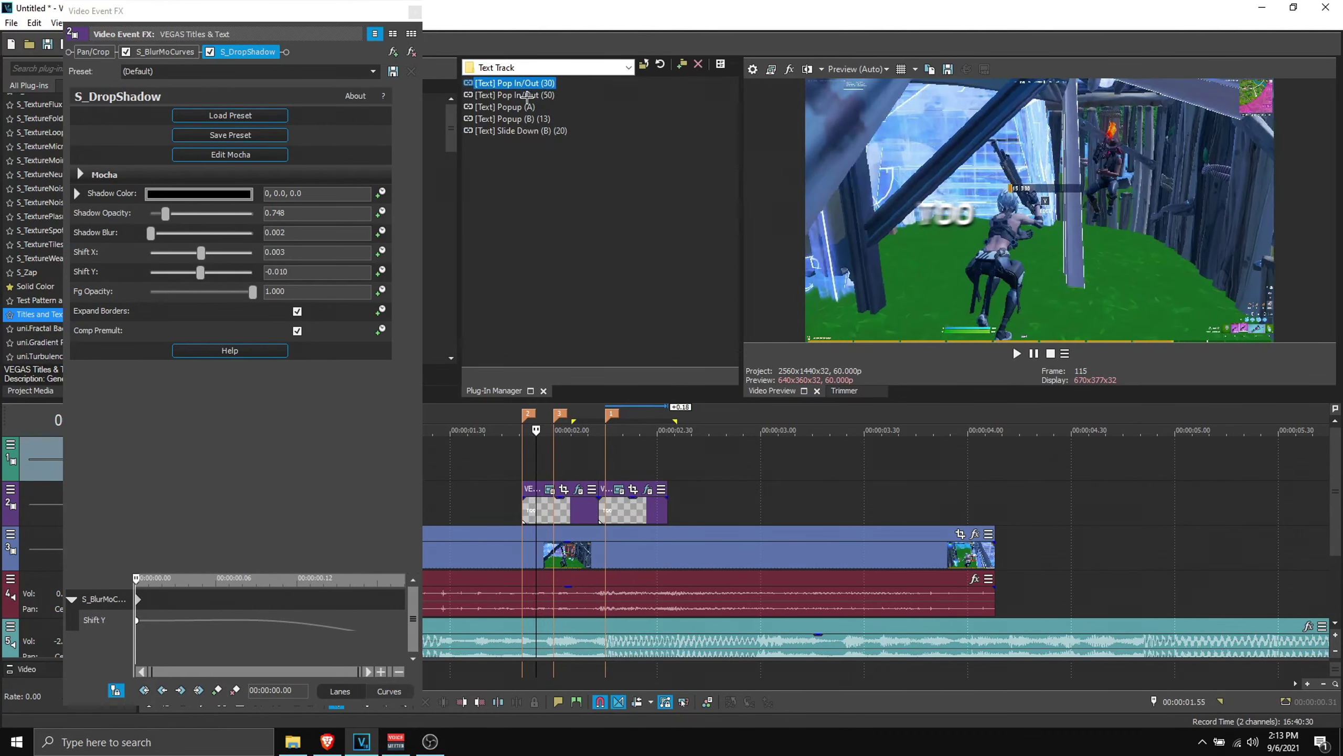
left_click(610, 518)
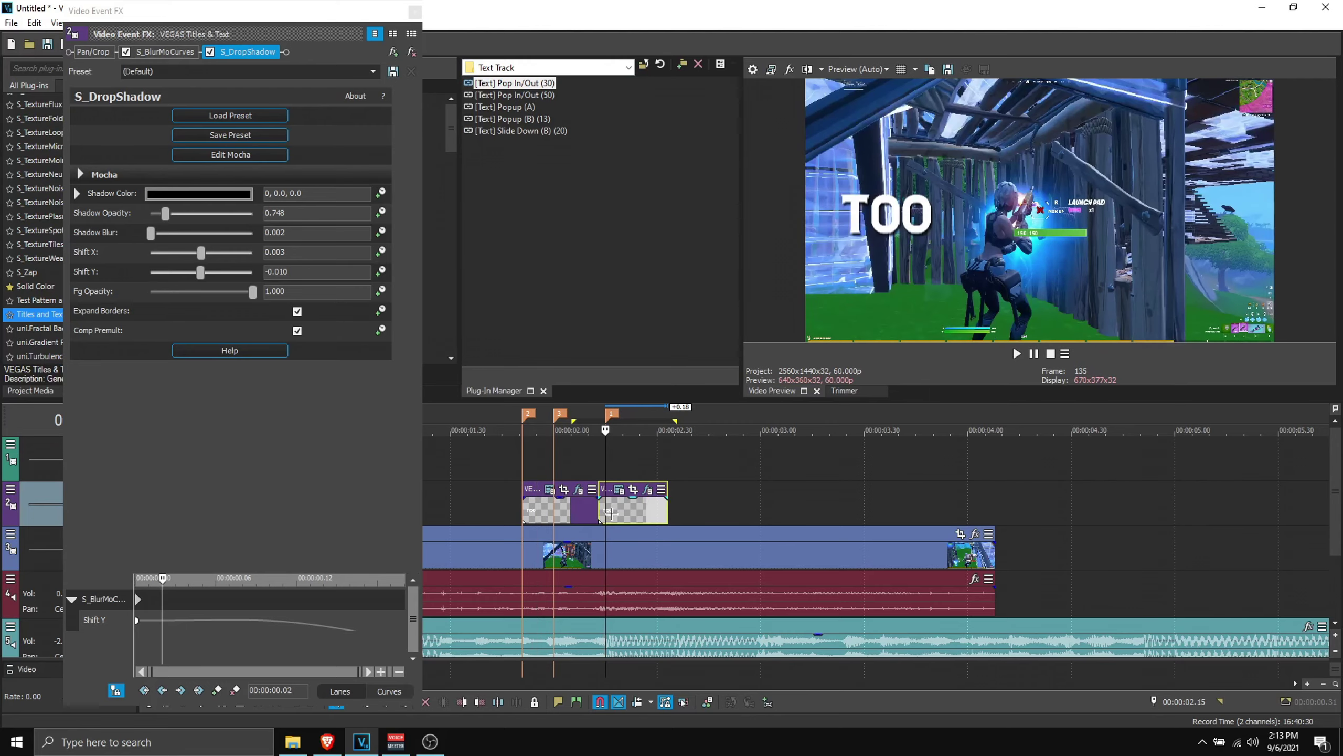
key("Delete")
left_click_drag(599, 511, 660, 515)
left_click(523, 459)
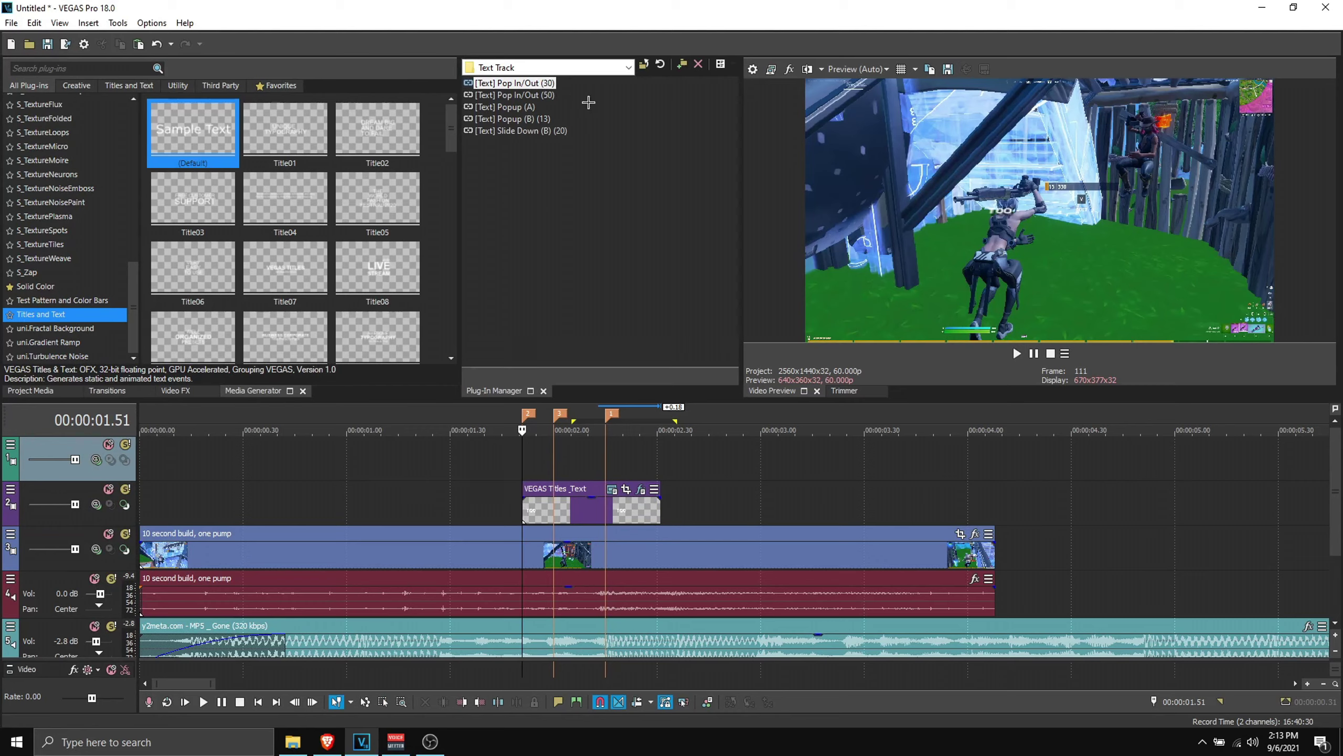
Step: Split the TOO title 30 frames in (+30), delete the right piece, and select Pop In/Out (30)
left_click(529, 510)
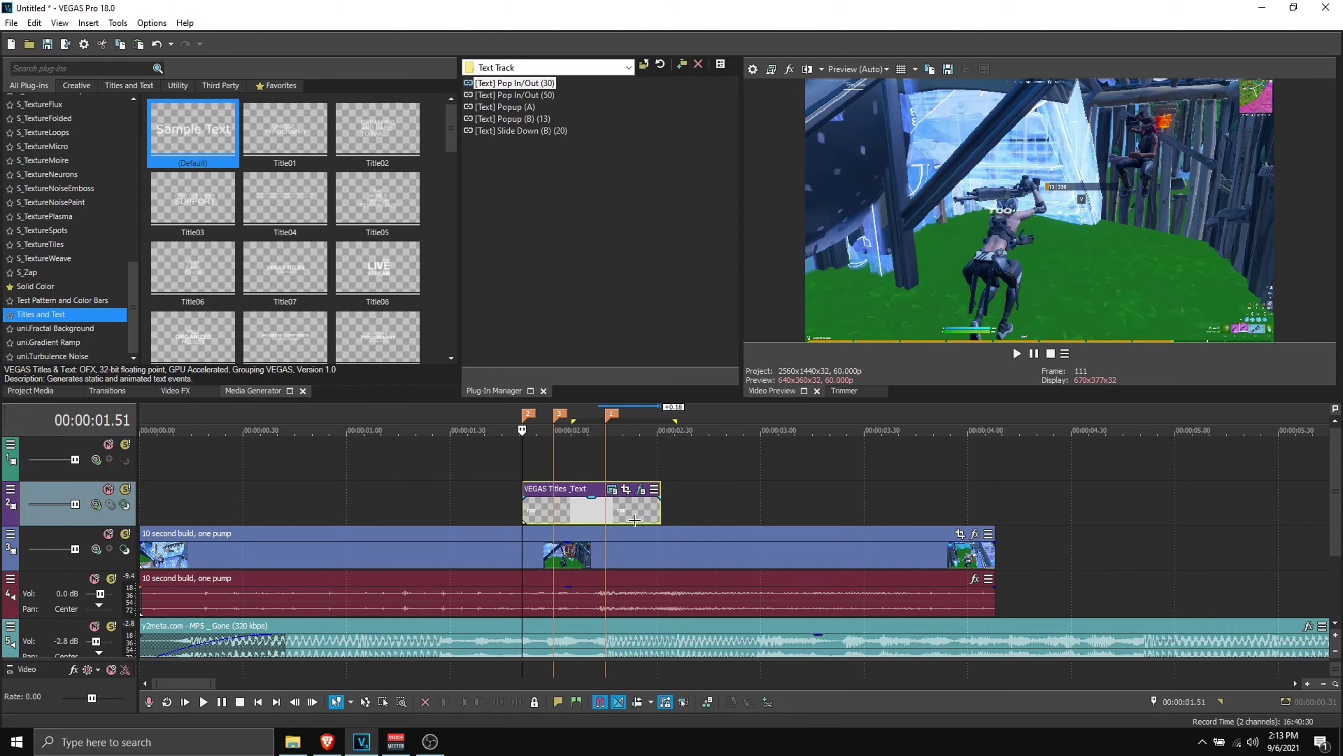
left_click(1193, 702)
type("+30")
key("Return")
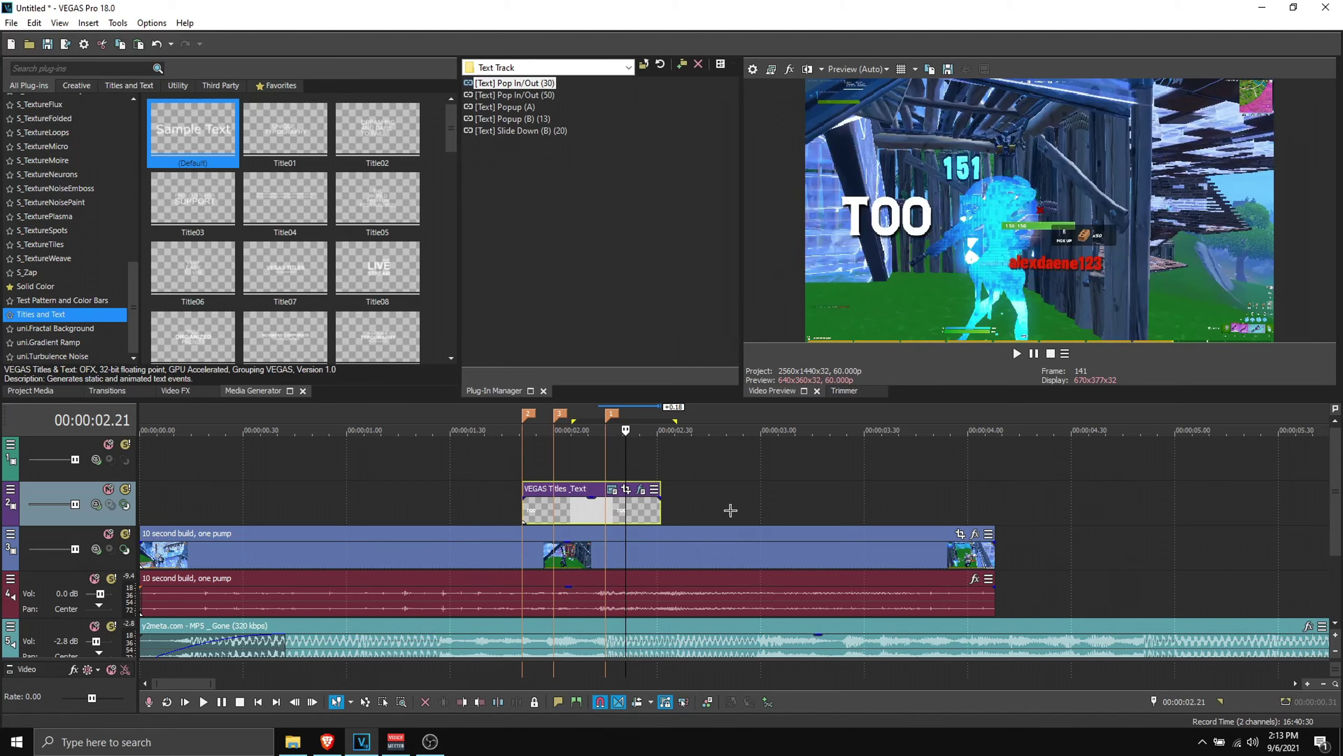
key("s")
left_click(641, 517)
key("Delete")
left_click(584, 508)
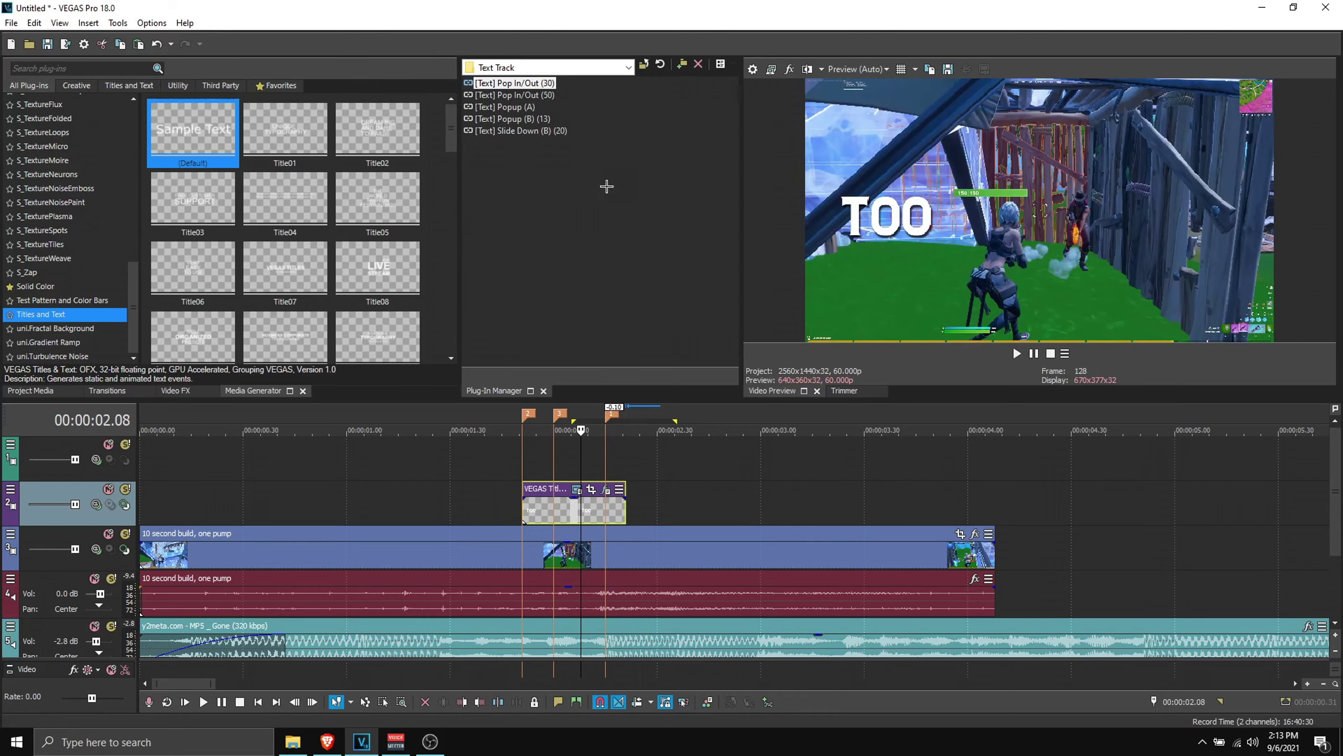
left_click(550, 83)
Step: Apply the Pop In/Out (30) package to the TOO title and preview its start and end
left_click_drag(584, 509, 584, 509)
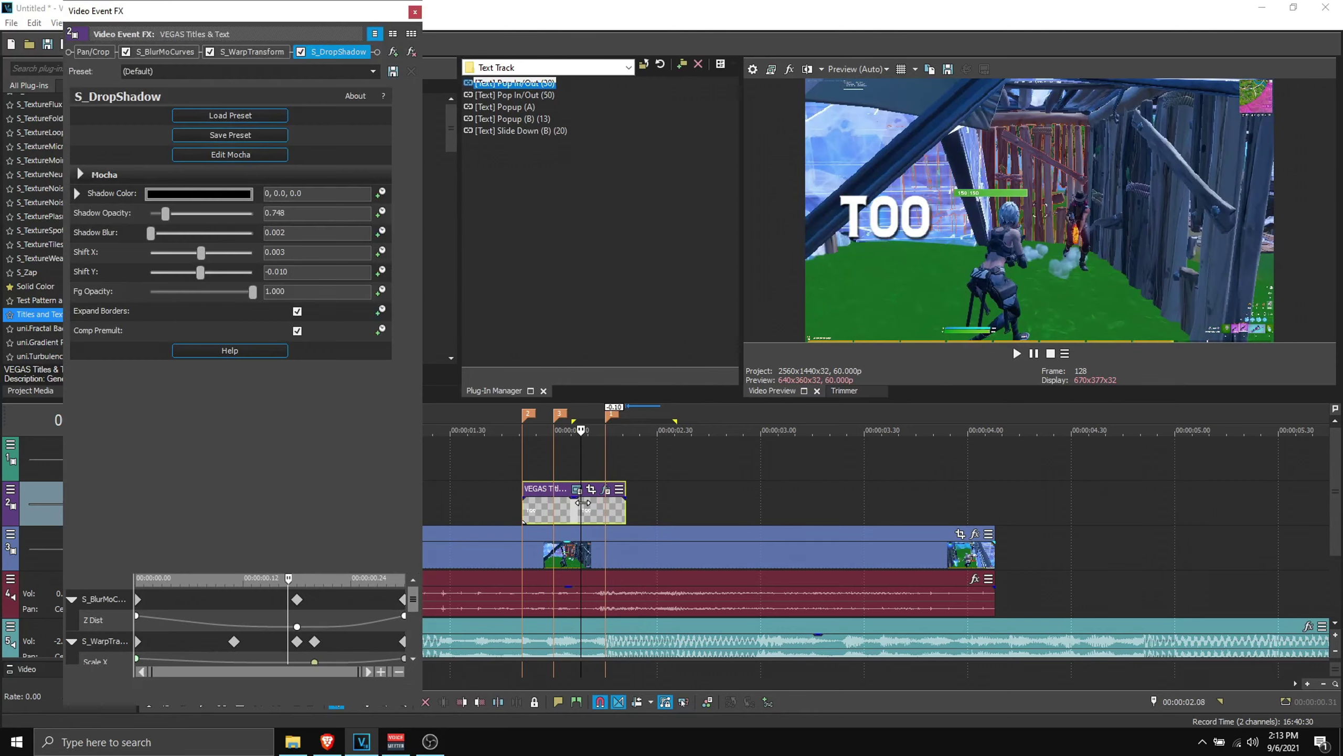
left_click(543, 515)
key("Right")
key("Right")
key("Right")
key("Right")
key("Right")
key("Right")
key("Right")
key("Right")
key("Right")
key("Right")
key("Right")
key("Right")
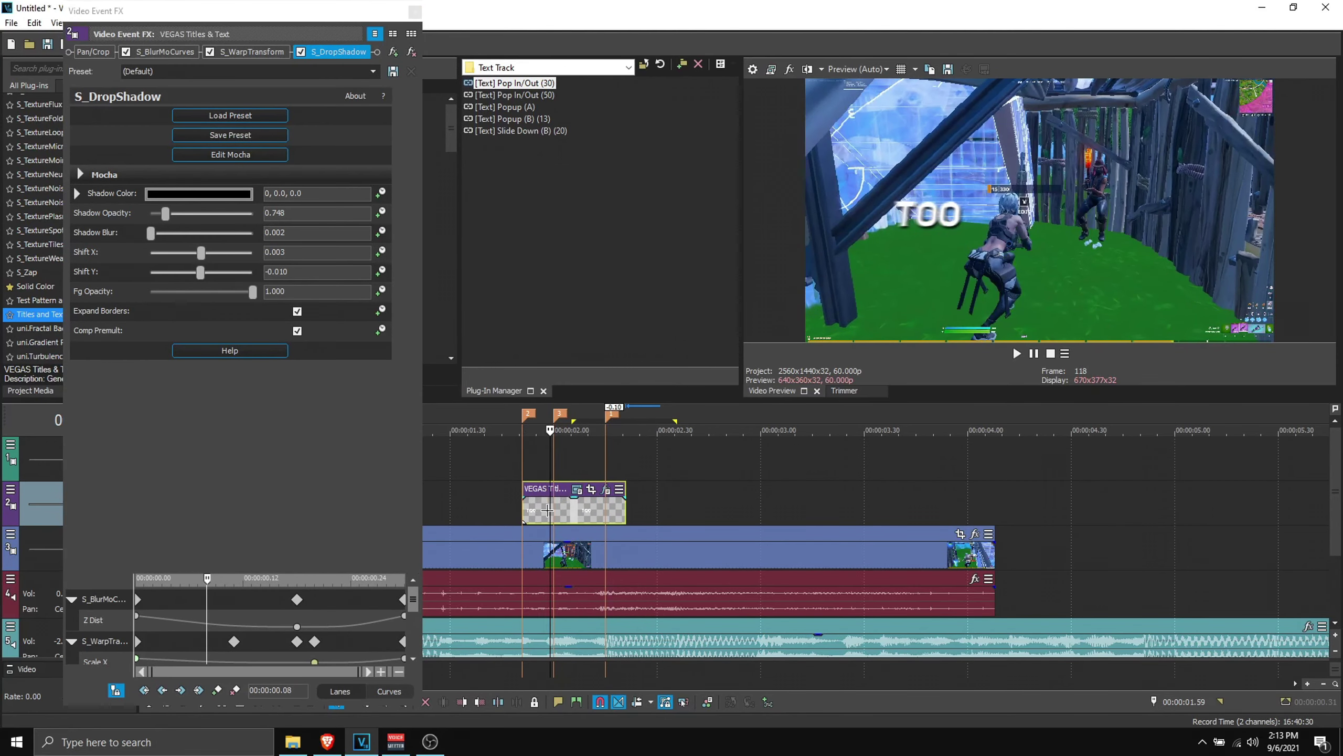
key("Left")
key("Left")
key("Left")
key("Left")
key("Left")
key("Left")
scroll(549, 460, "up", 1)
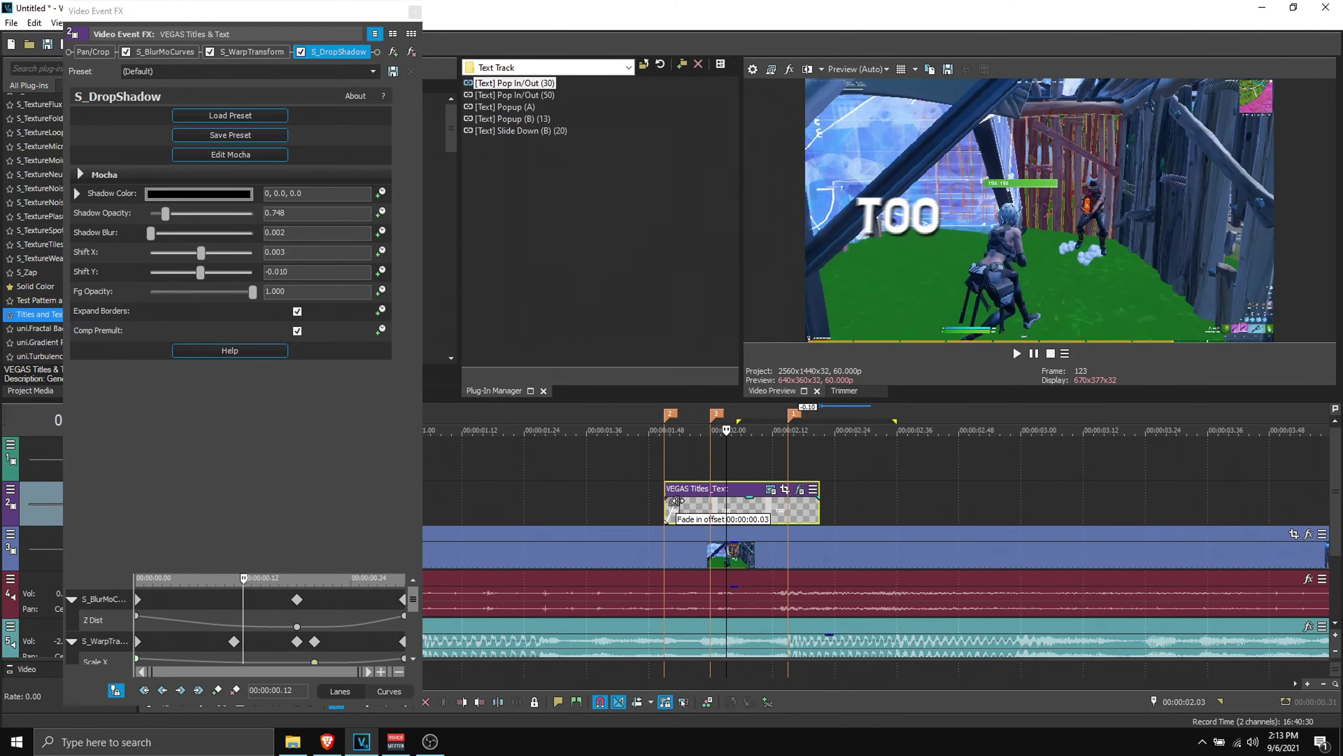
left_click(809, 513)
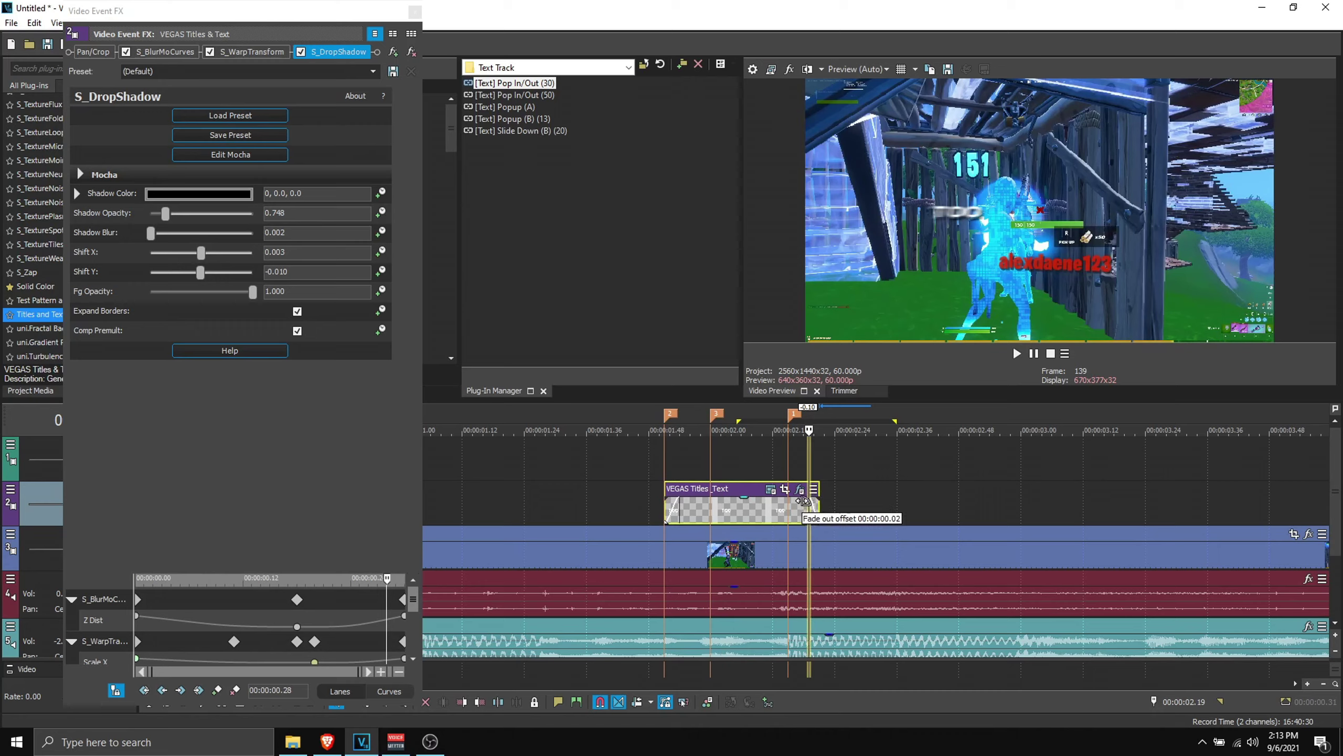
left_click(751, 509)
key("Right")
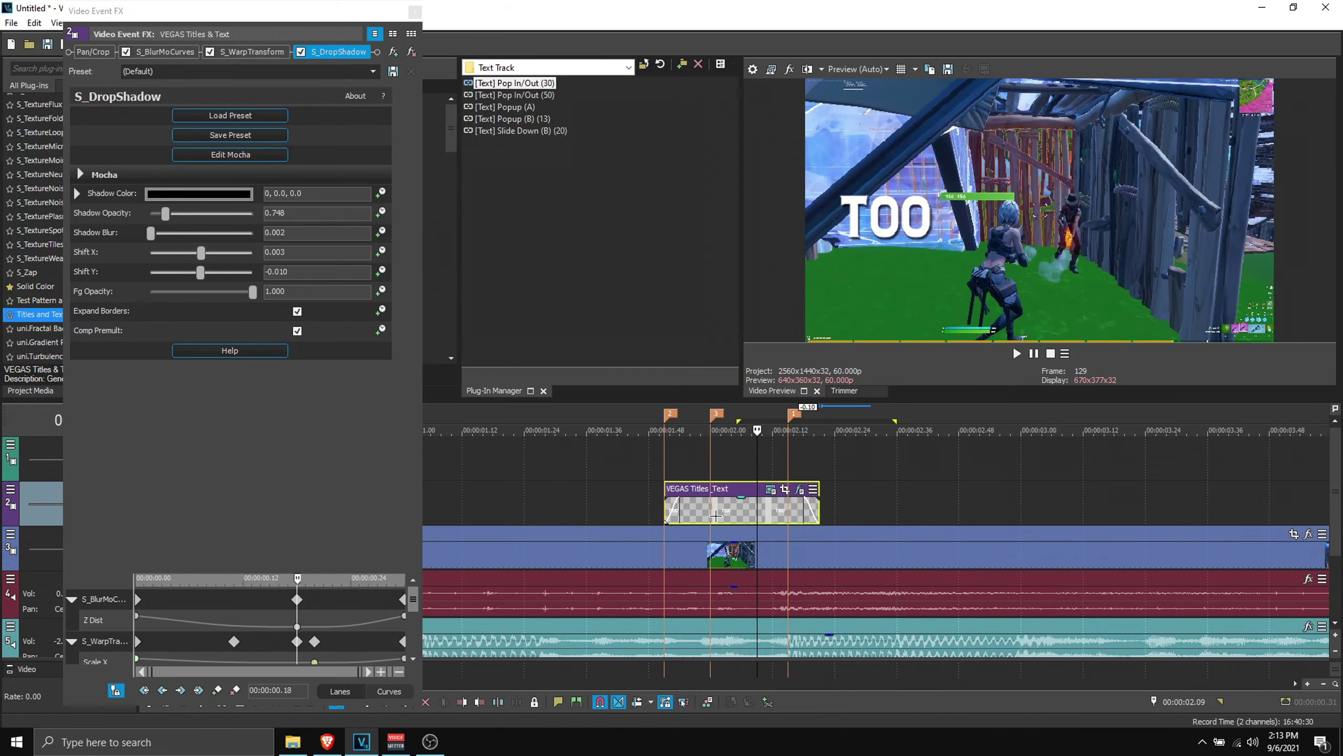
Step: Step frame by frame through the TOO pop-in animation
left_click(753, 469)
key("Left")
key("Left")
key("Right")
key("Left")
key("Left")
key("Left")
key("Left")
key("Left")
key("Left")
key("Left")
key("Left")
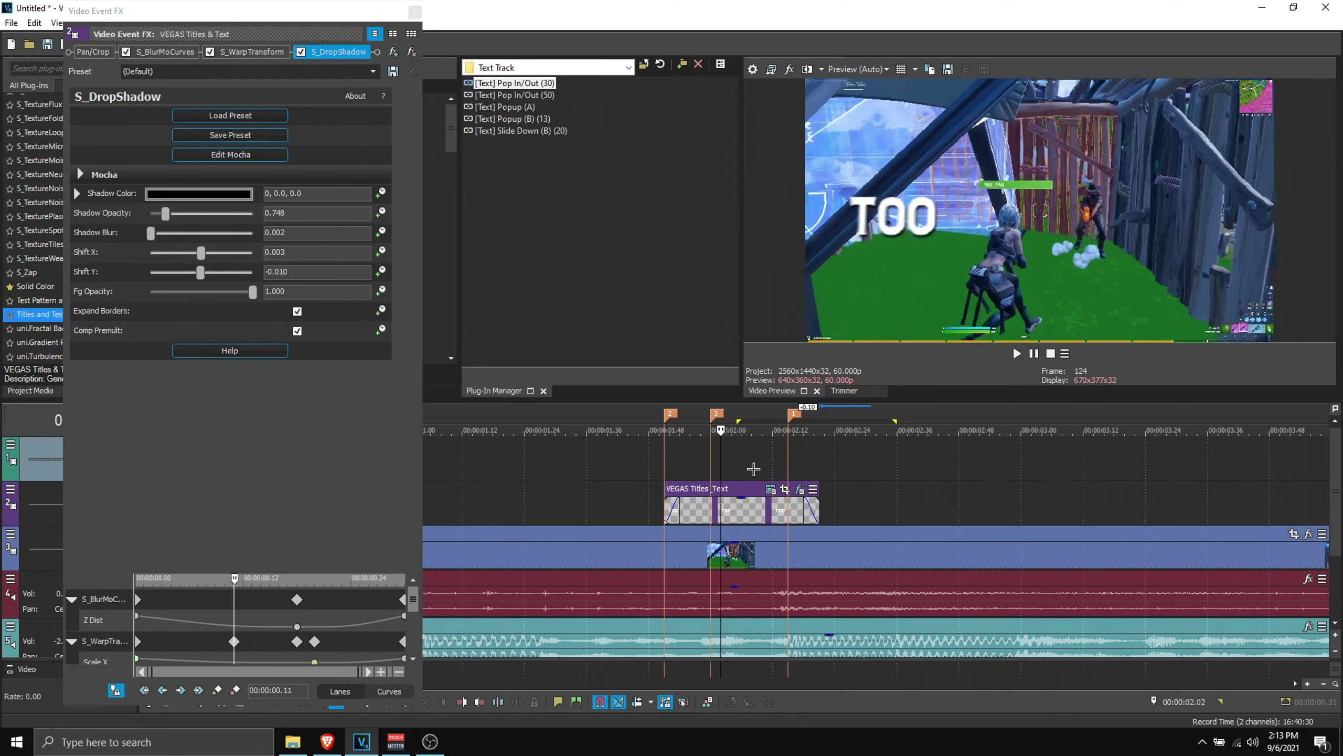
key("alt+Left")
key("alt+Left")
key("alt+Left")
key("alt+Left")
key("alt+Left")
key("alt+Left")
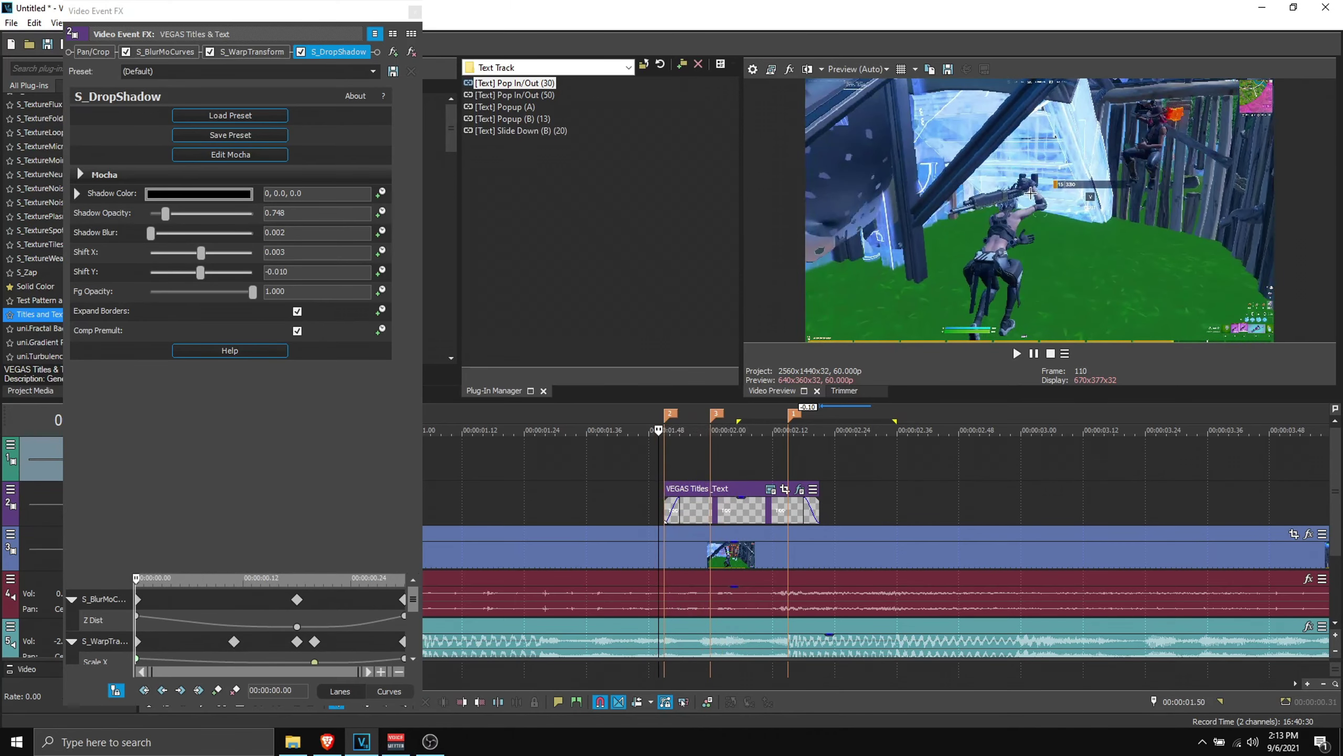
key("alt+Right")
key("alt+Right")
key("alt+Right")
key("alt+Right")
key("alt+Right")
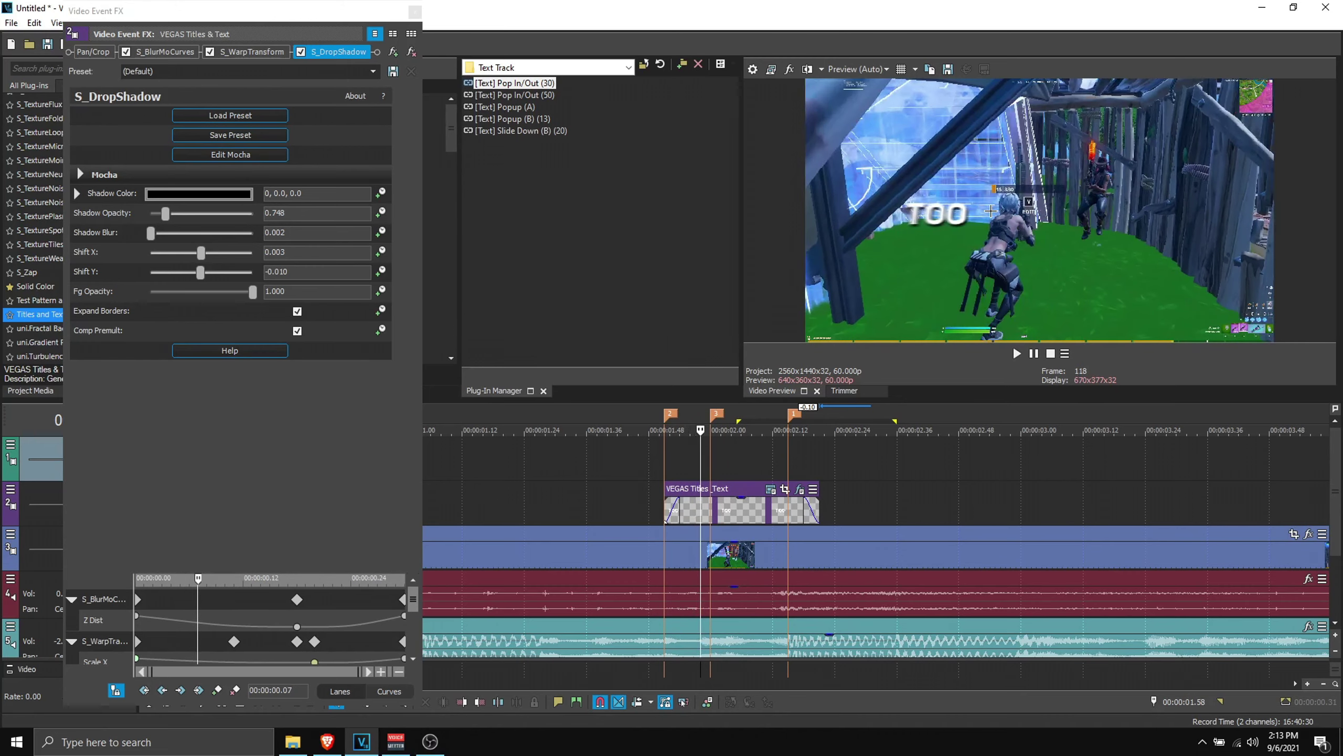
key("alt+Right")
key("alt+Right")
key("alt+Right")
key("alt+Right")
key("alt+Right")
key("alt+Right")
key("alt+Right")
key("alt+Right")
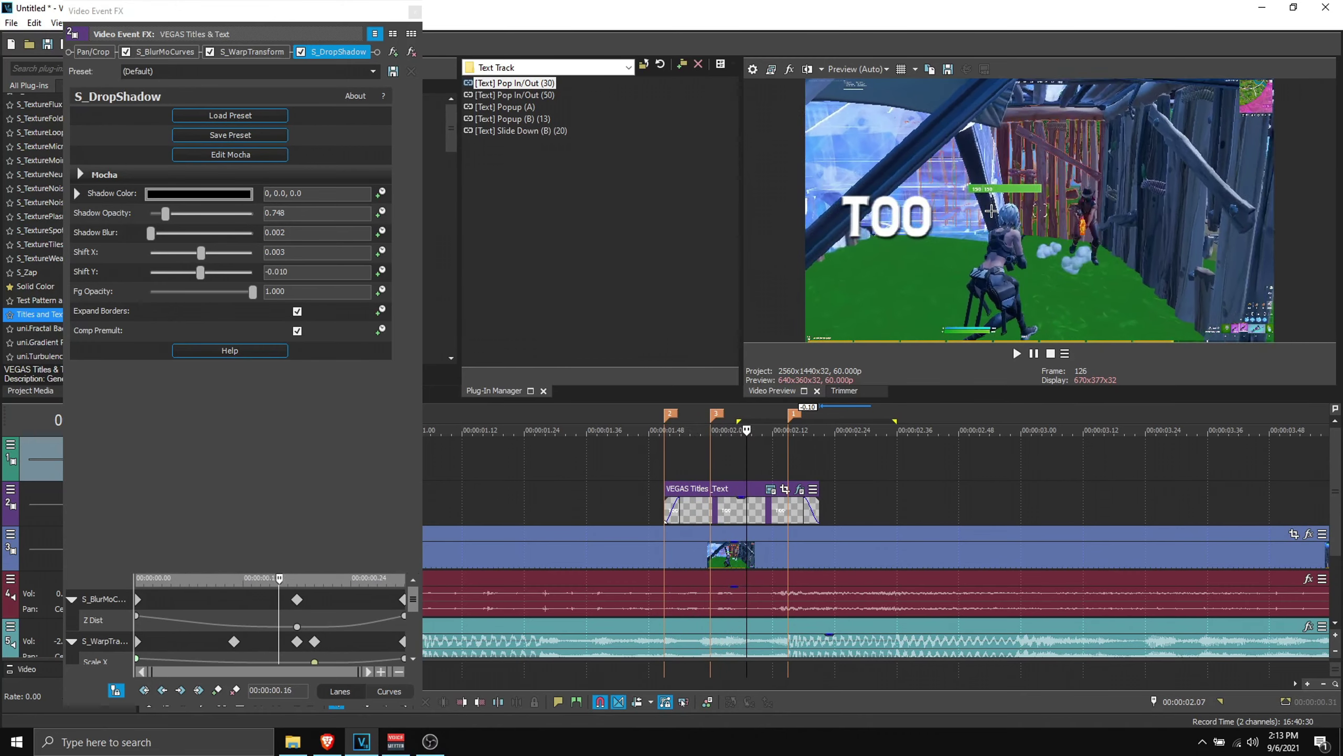
key("alt+Left")
key("alt+Left")
key("alt+Left")
key("alt+Left")
key("alt+Left")
key("alt+Left")
key("alt+Left")
key("alt+Left")
key("alt+Left")
key("alt+Right")
key("alt+Right")
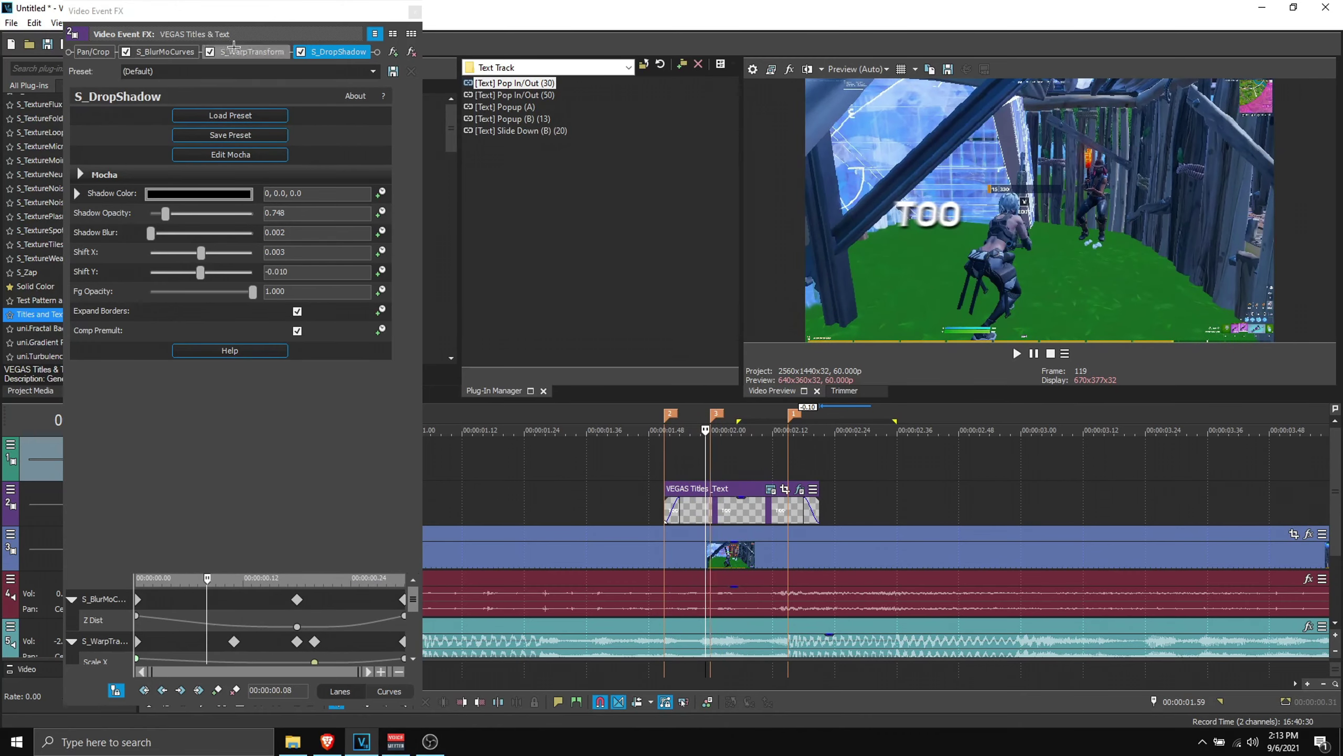
Step: Disable S_WarpTransform and recheck the pop-in frames, then bring up S_BlurMoCurves settings
left_click(209, 50)
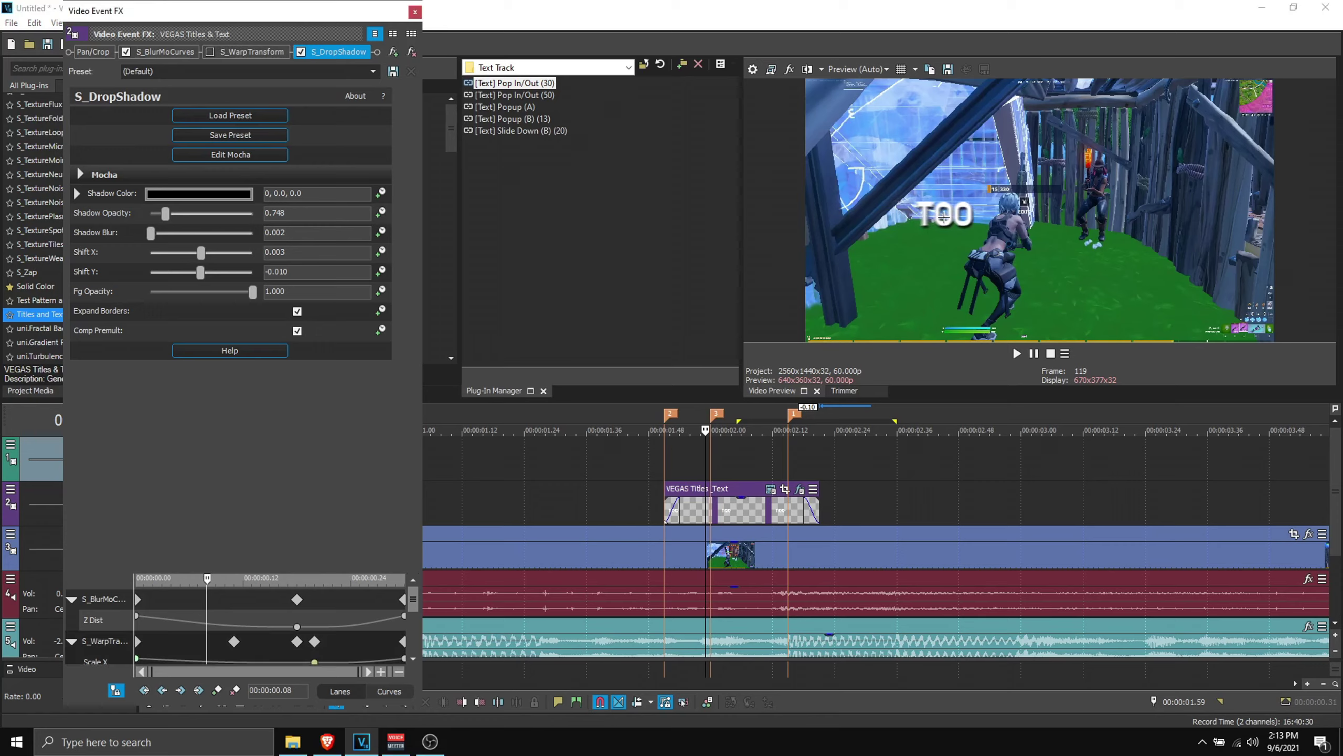
left_click(944, 216)
key("alt+Left")
key("alt+Left")
key("alt+Left")
key("alt+Left")
key("alt+Left")
key("alt+Right")
key("alt+Right")
key("alt+Right")
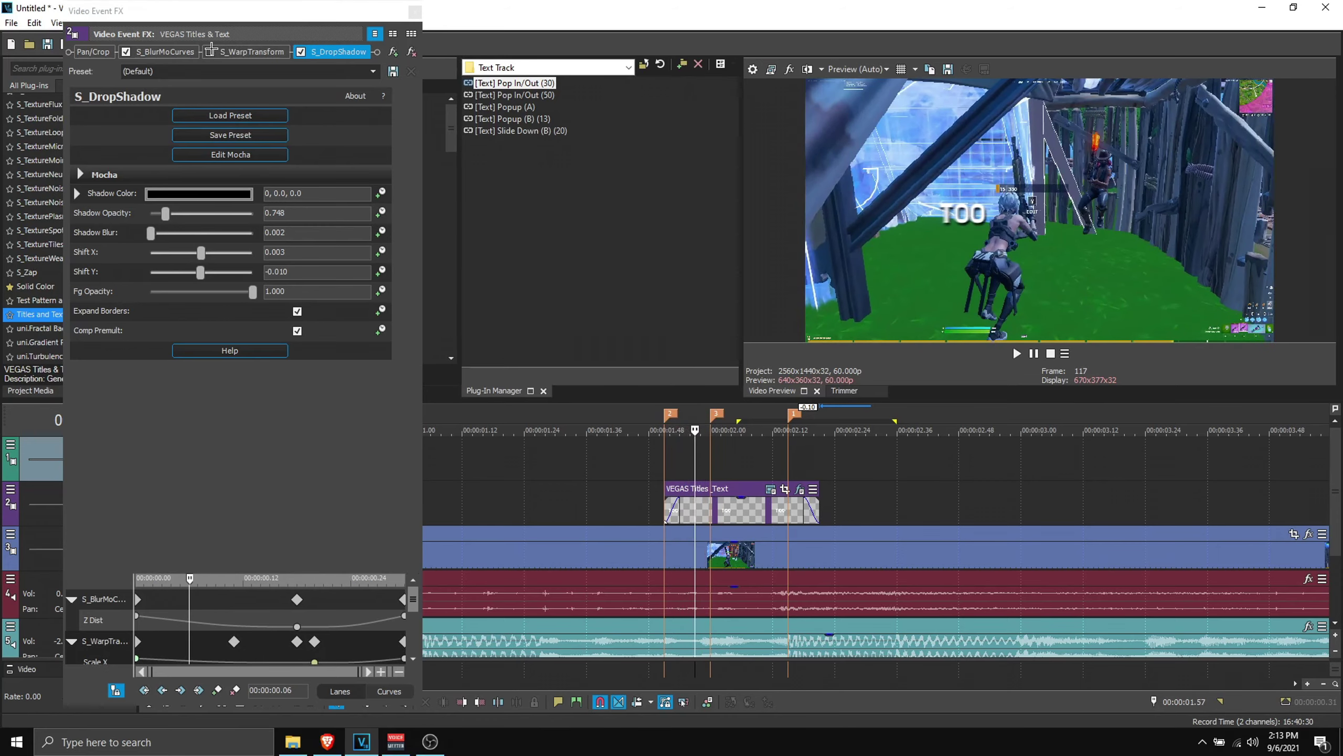
key("alt+Right")
key("alt+Right")
key("alt+Right")
key("alt+Right")
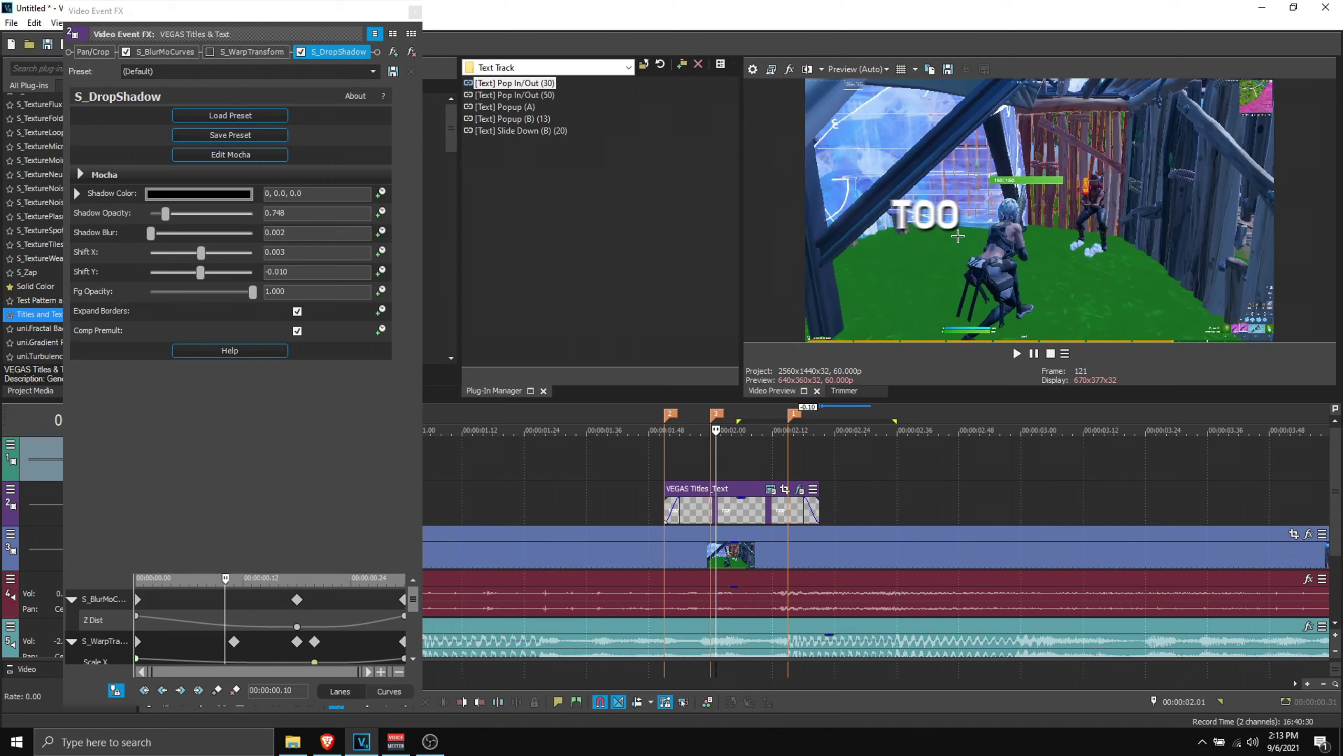
key("alt+Left")
key("alt+Left")
key("alt+Left")
key("alt+Left")
key("alt+Left")
key("alt+Left")
key("alt+Left")
key("alt+Left")
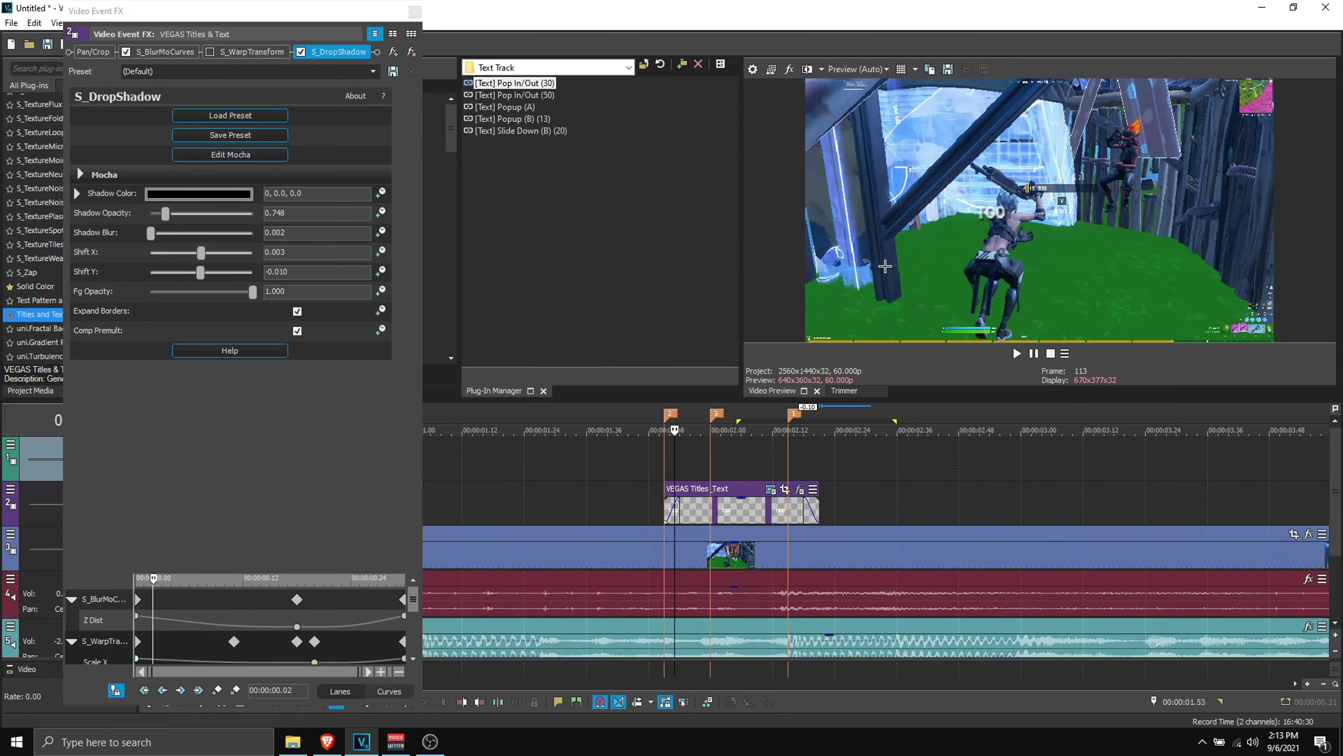
key("alt+Right")
key("alt+Right")
key("alt+Right")
left_click(164, 52)
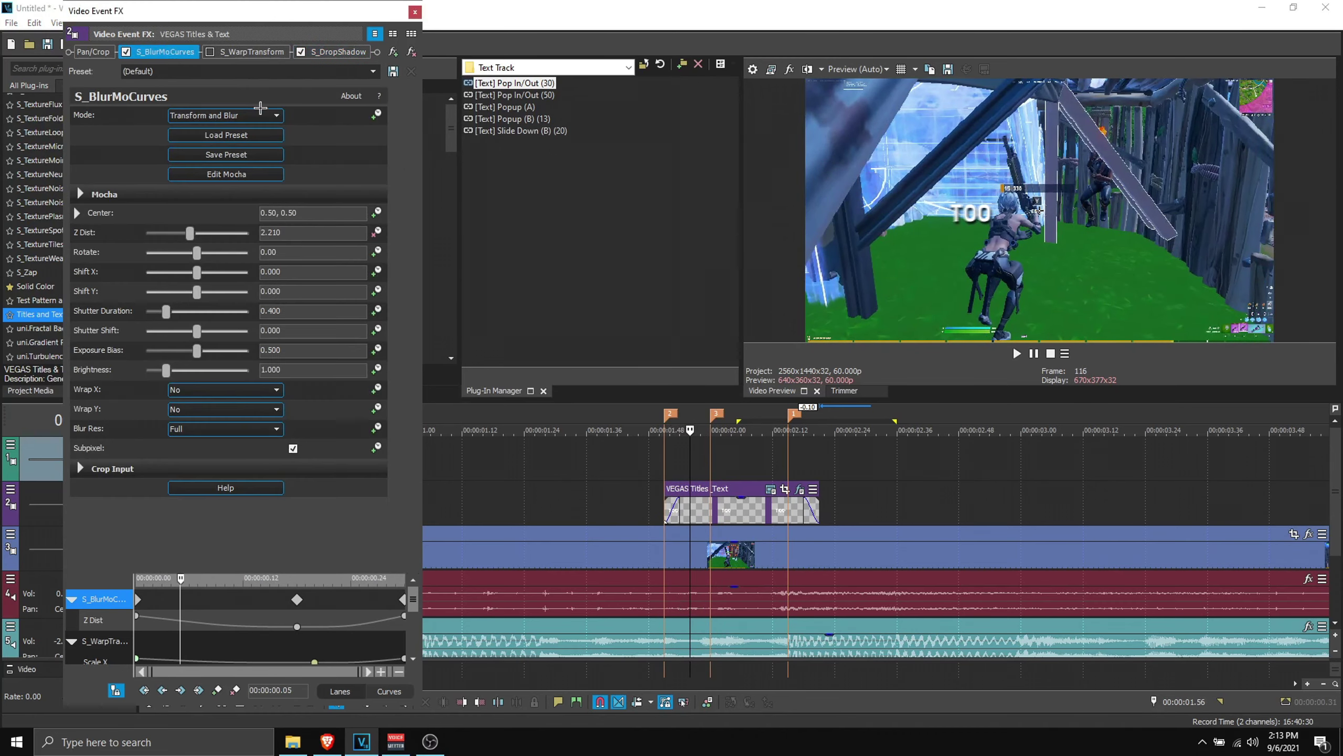
Step: Drag the S_BlurMoCurves zoom centre toward the TOO text at frame 116
left_click(691, 459)
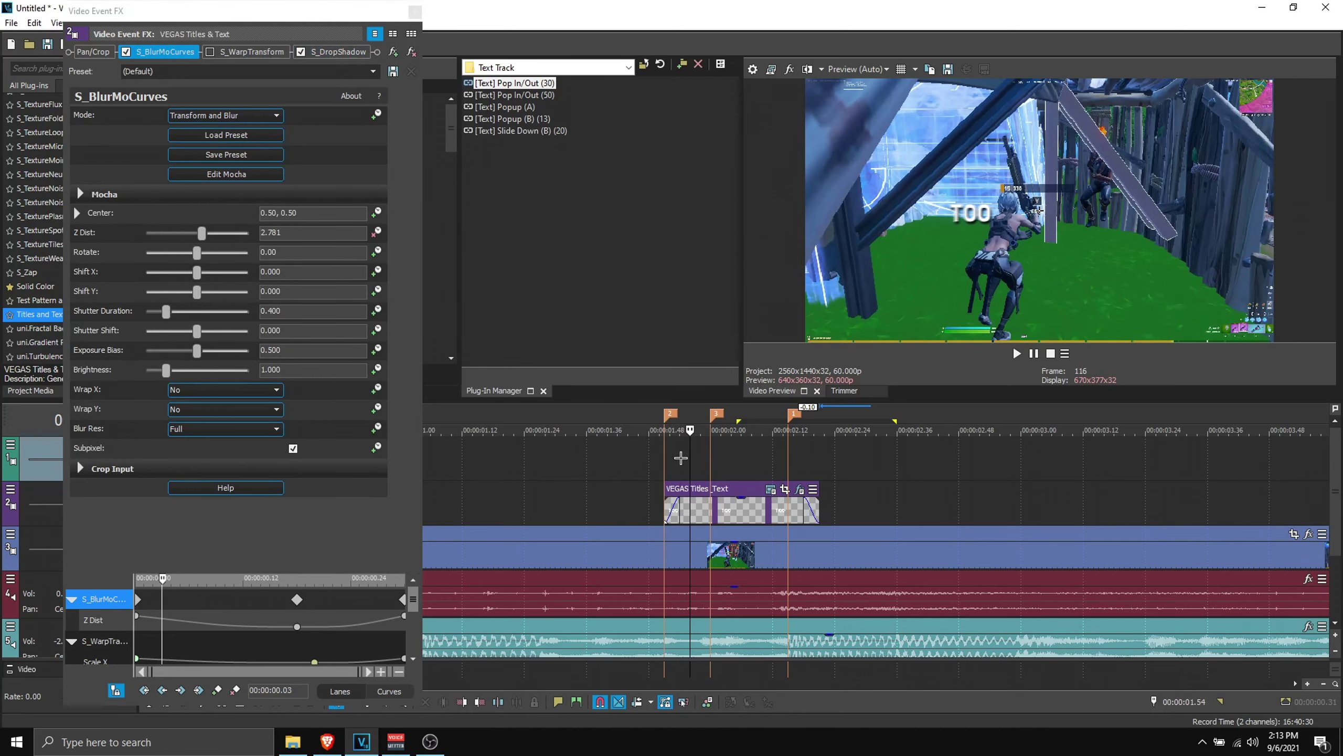
key("alt+Left")
key("alt+Left")
left_click(689, 460)
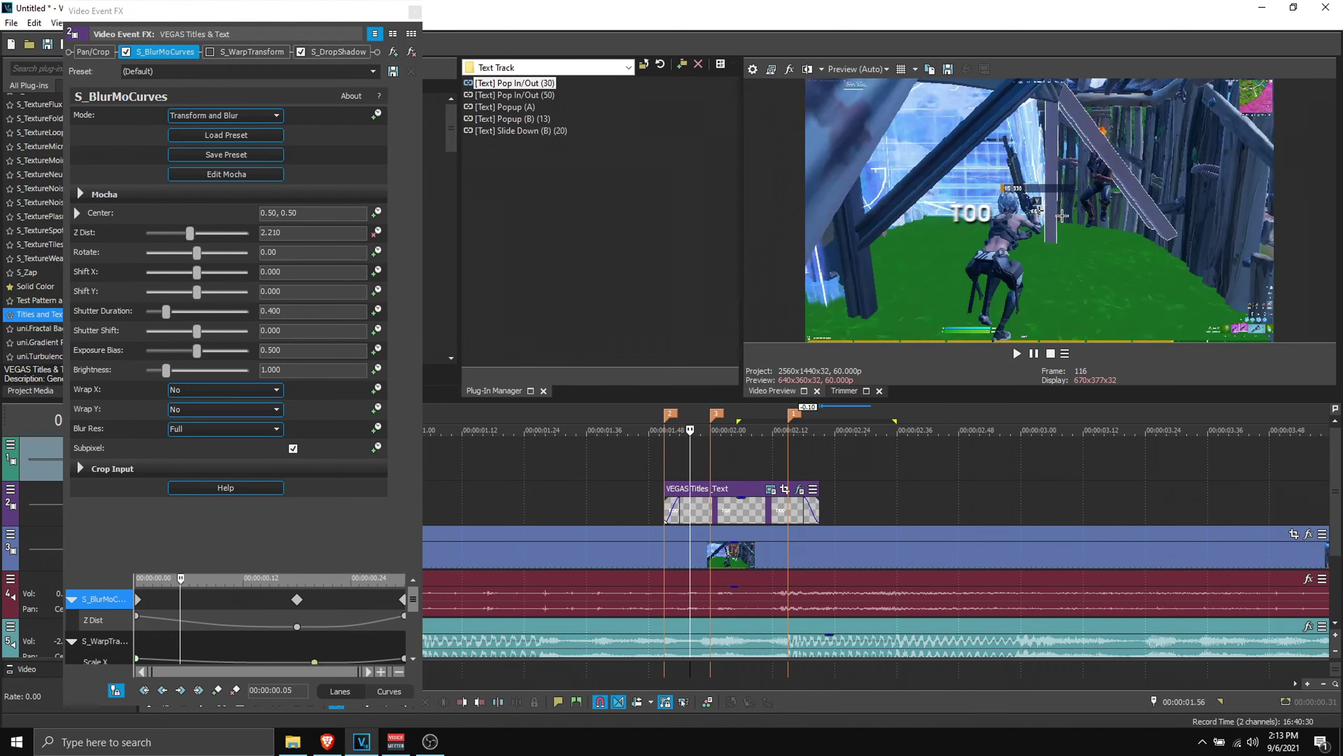
left_click_drag(1065, 239, 1045, 226)
left_click(78, 212)
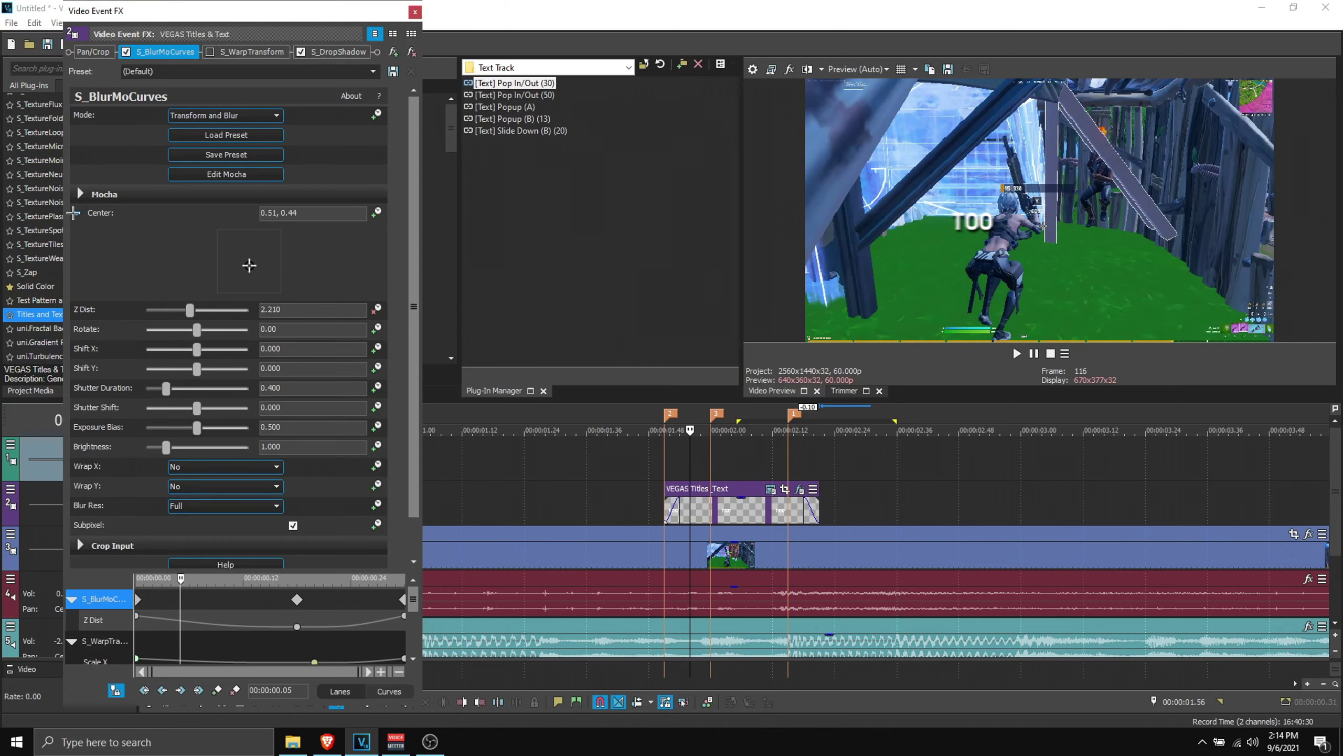
left_click_drag(251, 266, 225, 257)
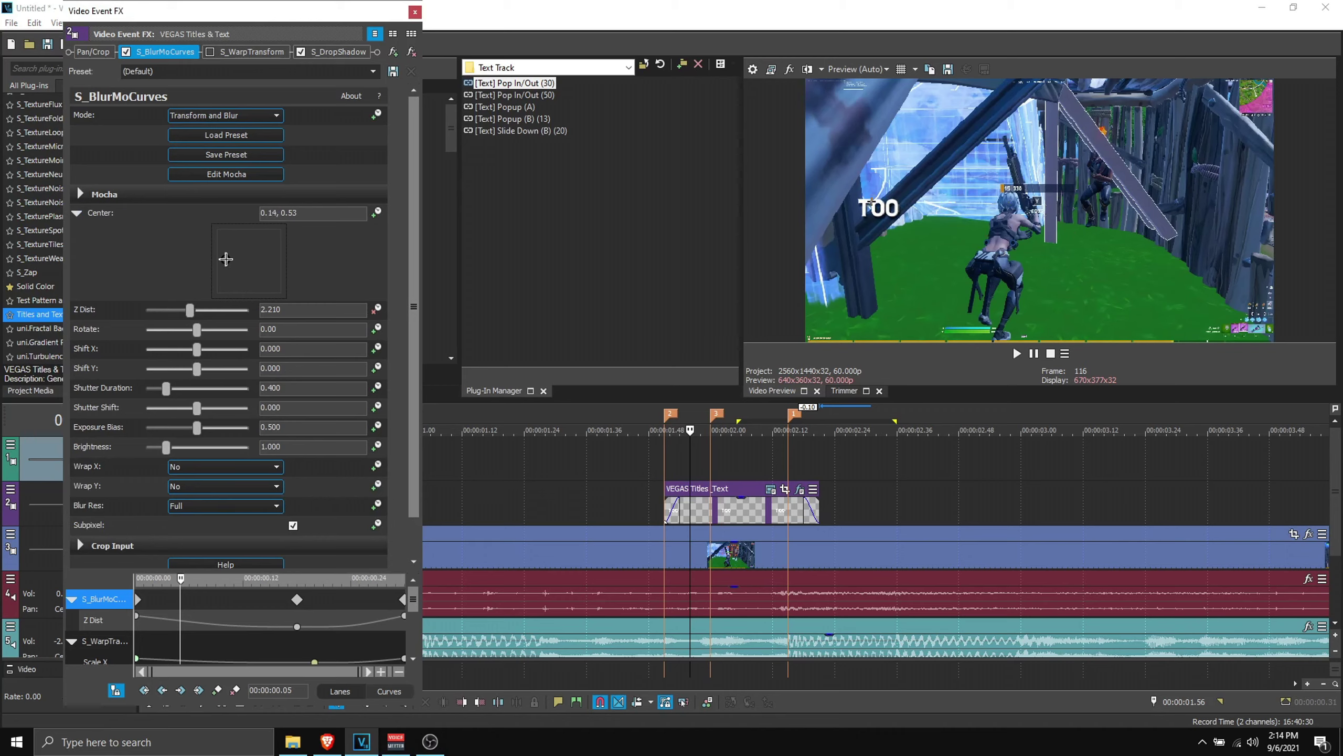
left_click(757, 466)
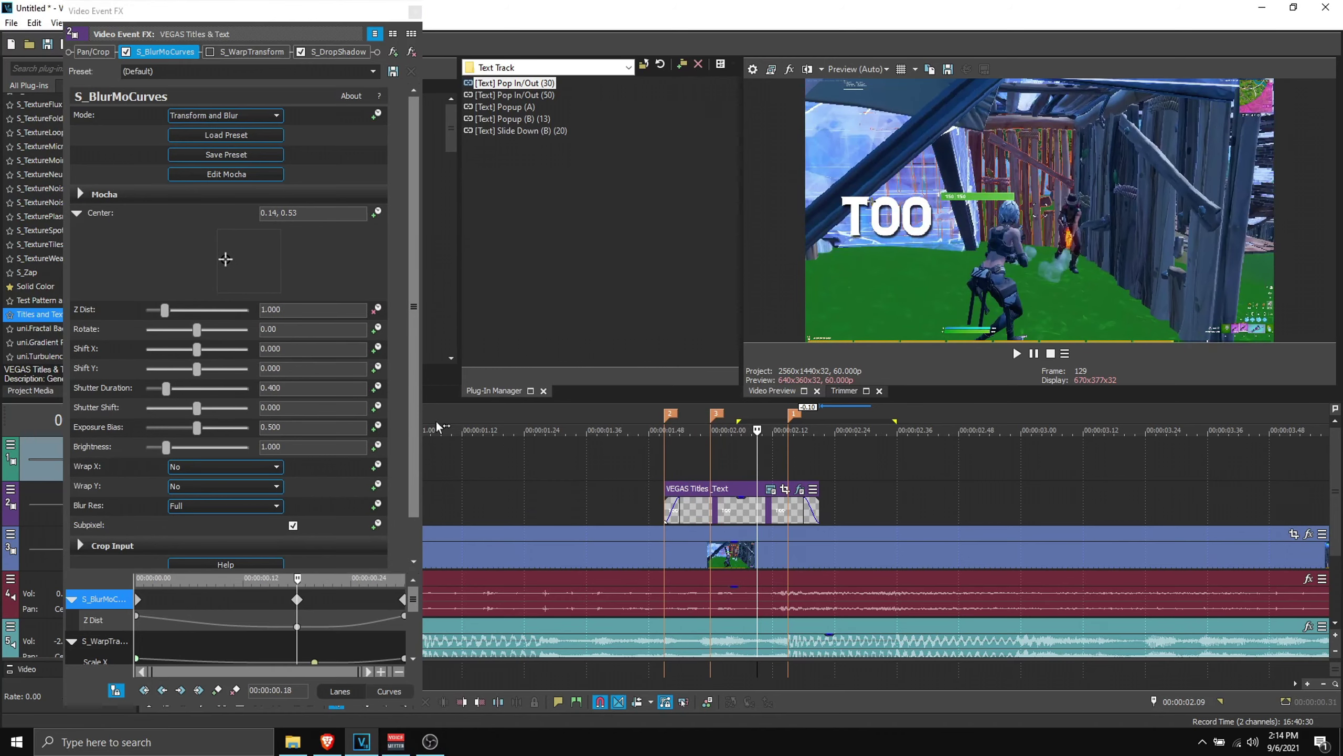
left_click_drag(228, 259, 228, 262)
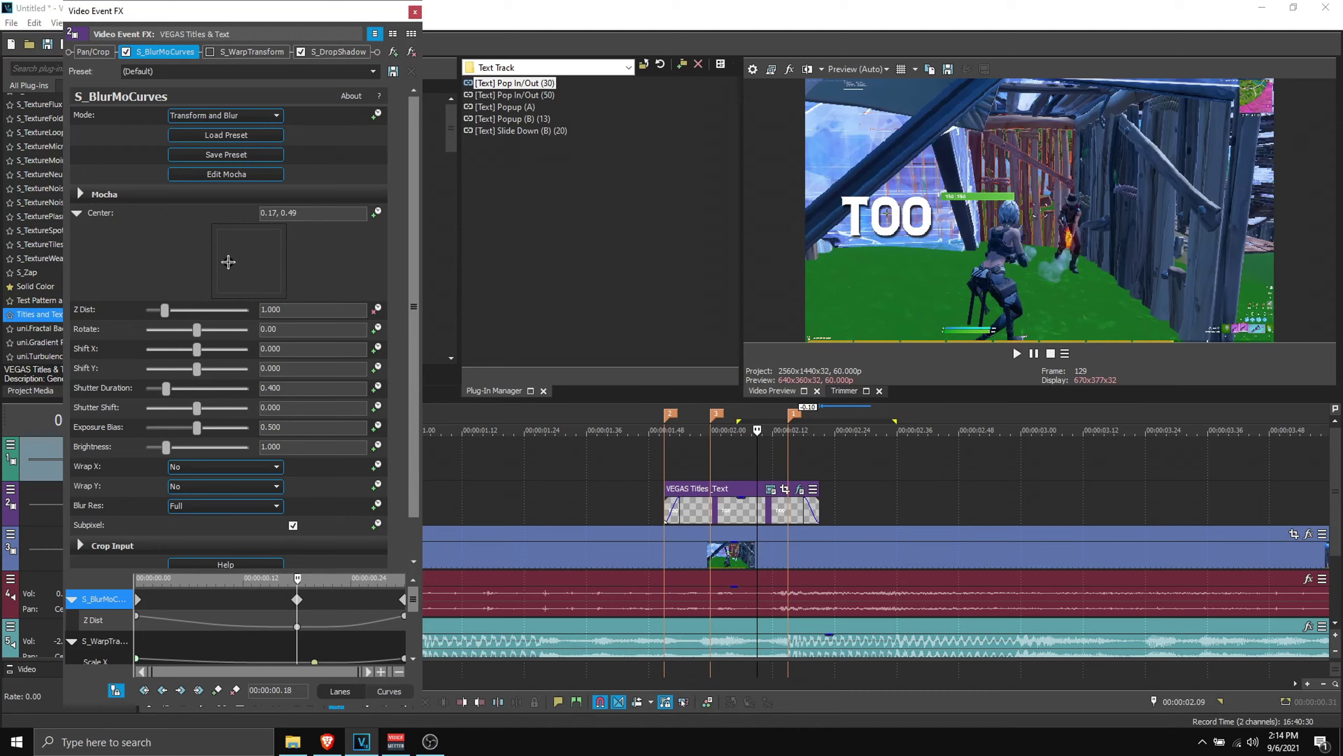
Step: Refine the zoom centre between start and full-TOO frames, then play the zoom
left_click_drag(756, 430, 665, 430)
key("Right")
key("Right")
key("Right")
key("Right")
key("Right")
key("Right")
key("Right")
key("Right")
key("Right")
key("Right")
key("Right")
key("Right")
key("Right")
key("Right")
key("Right")
key("Right")
key("Right")
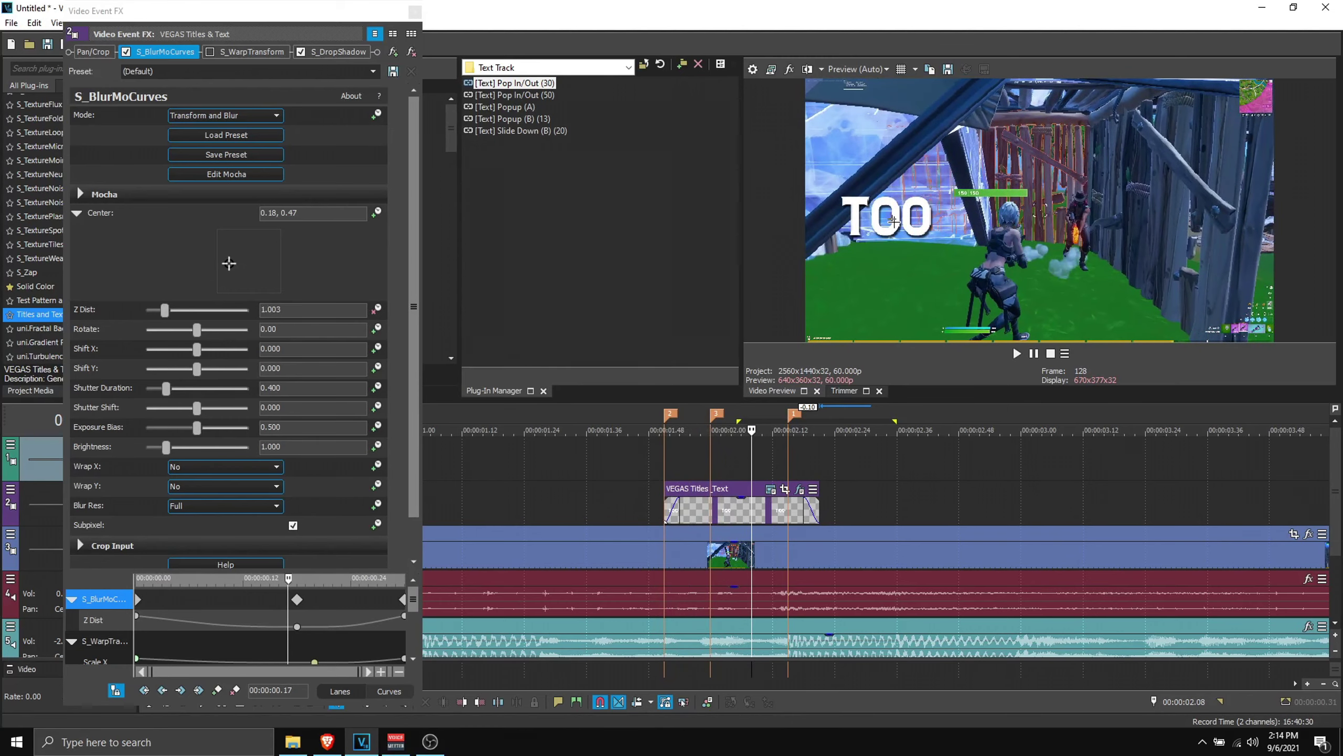
left_click_drag(227, 262, 220, 260)
key("Left")
key("Left")
key("Left")
key("Left")
key("Left")
key("Left")
key("Left")
key("Left")
key("Left")
key("Left")
key("Left")
key("Left")
key("Left")
key("Left")
key("Left")
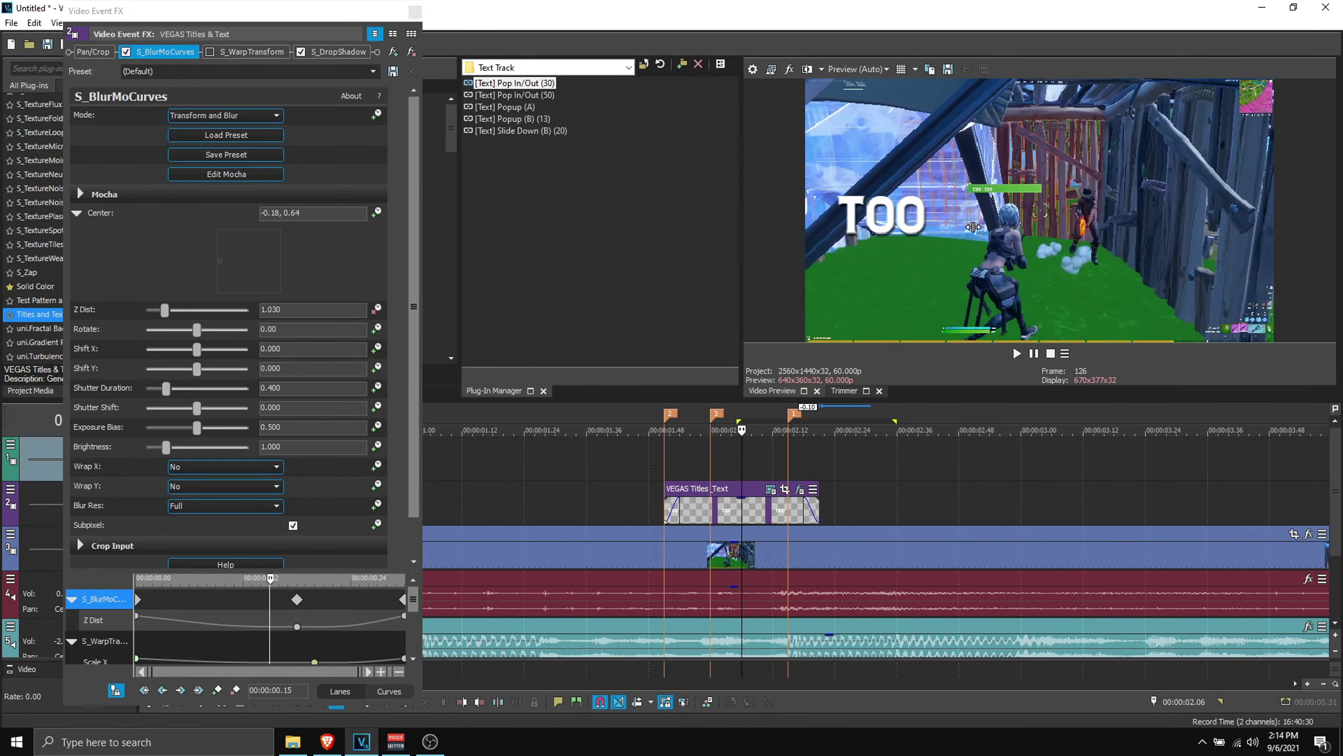
key("Right")
key("Right")
key("Right")
key("Right")
key("Right")
key("Right")
key("Right")
key("Right")
key("Right")
key("Right")
key("Right")
key("Right")
key("Right")
key("Right")
key("Right")
key("Right")
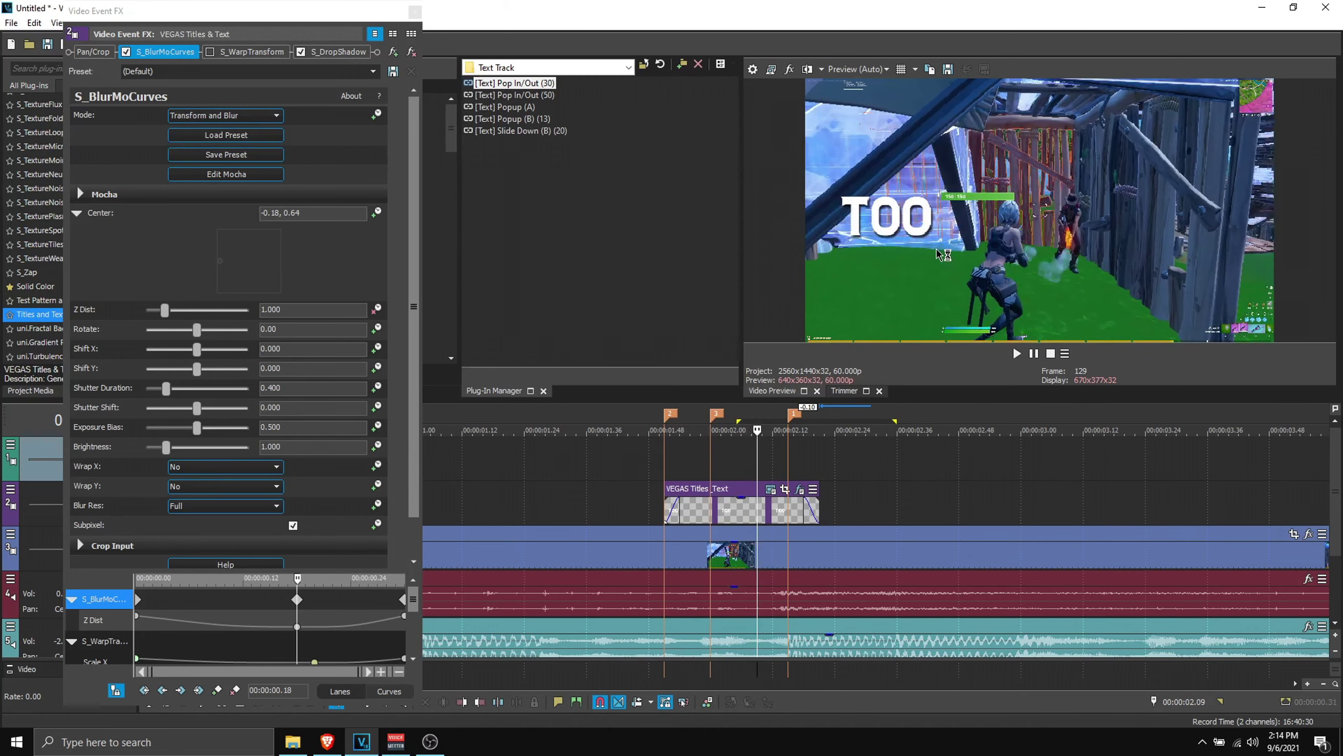
left_click(218, 259)
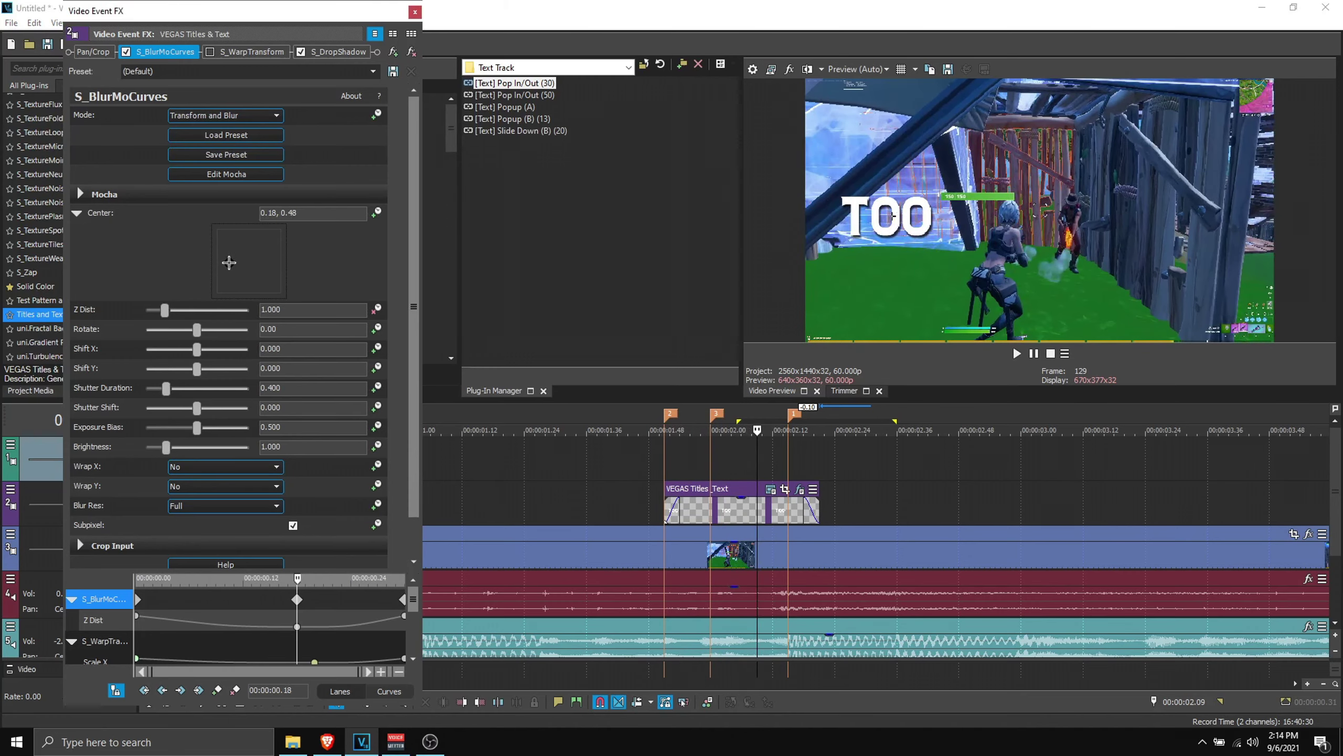
left_click(584, 273)
key("Left")
key("Left")
key("Left")
key("Left")
key("Left")
key("Left")
key("Left")
key("Left")
key("Left")
key("Left")
key("Left")
key("Left")
key("Left")
key("Left")
key("Left")
key("Left")
key("Left")
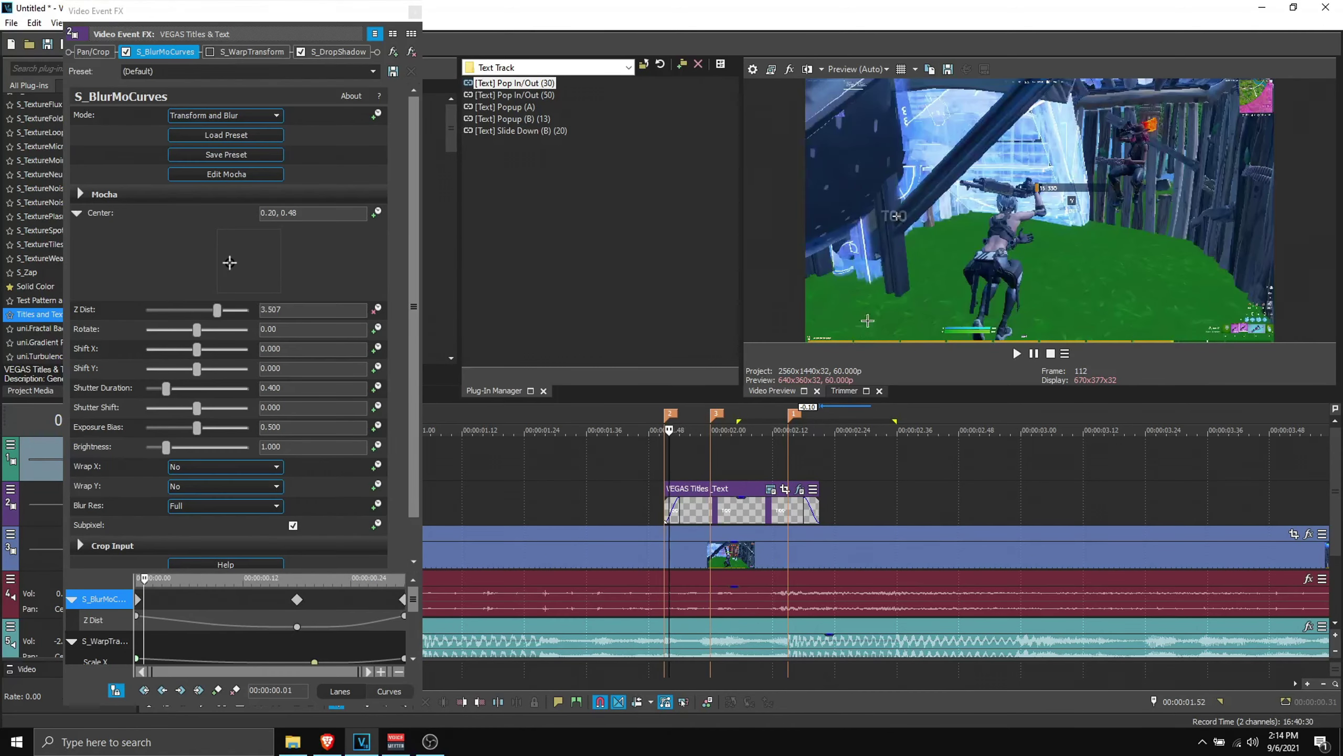
key("space")
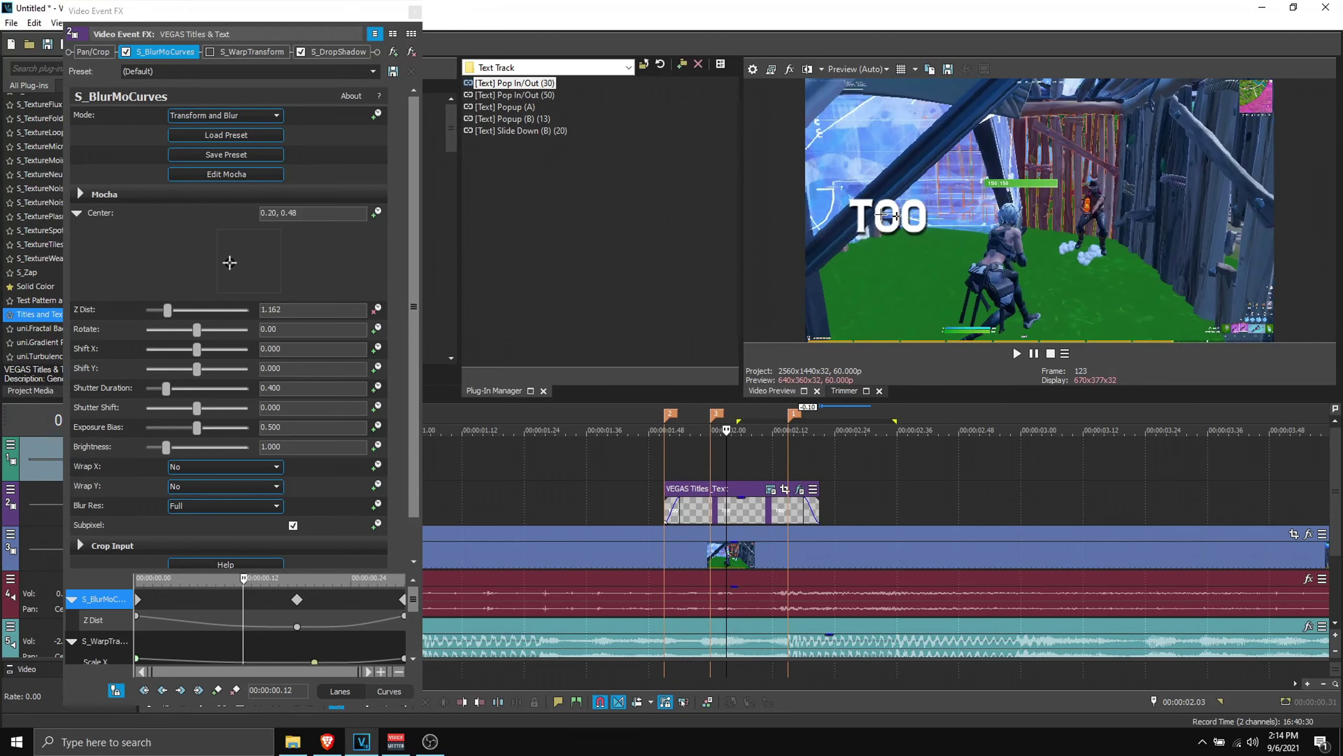
Step: Place the centre on TOO (about 0.49, 0.48), recheck it, and close Video Event FX
left_click(210, 52)
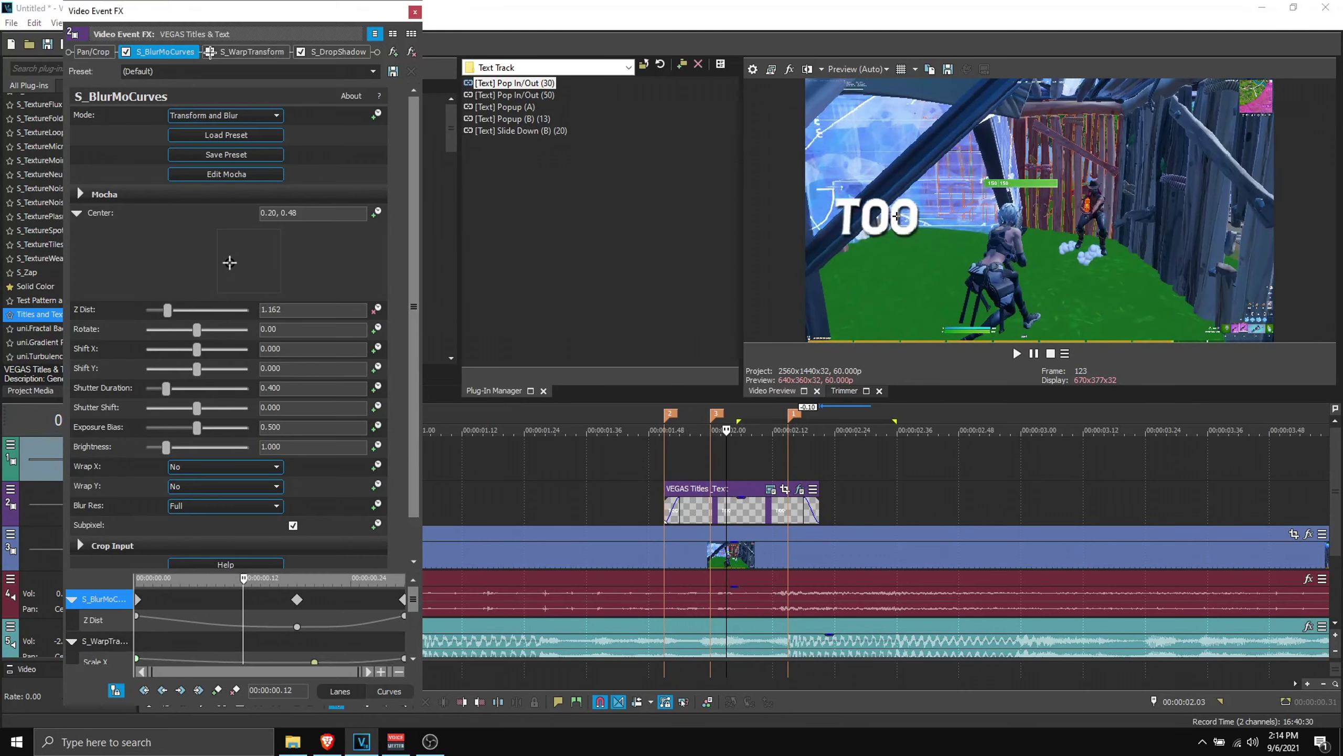
left_click(936, 165)
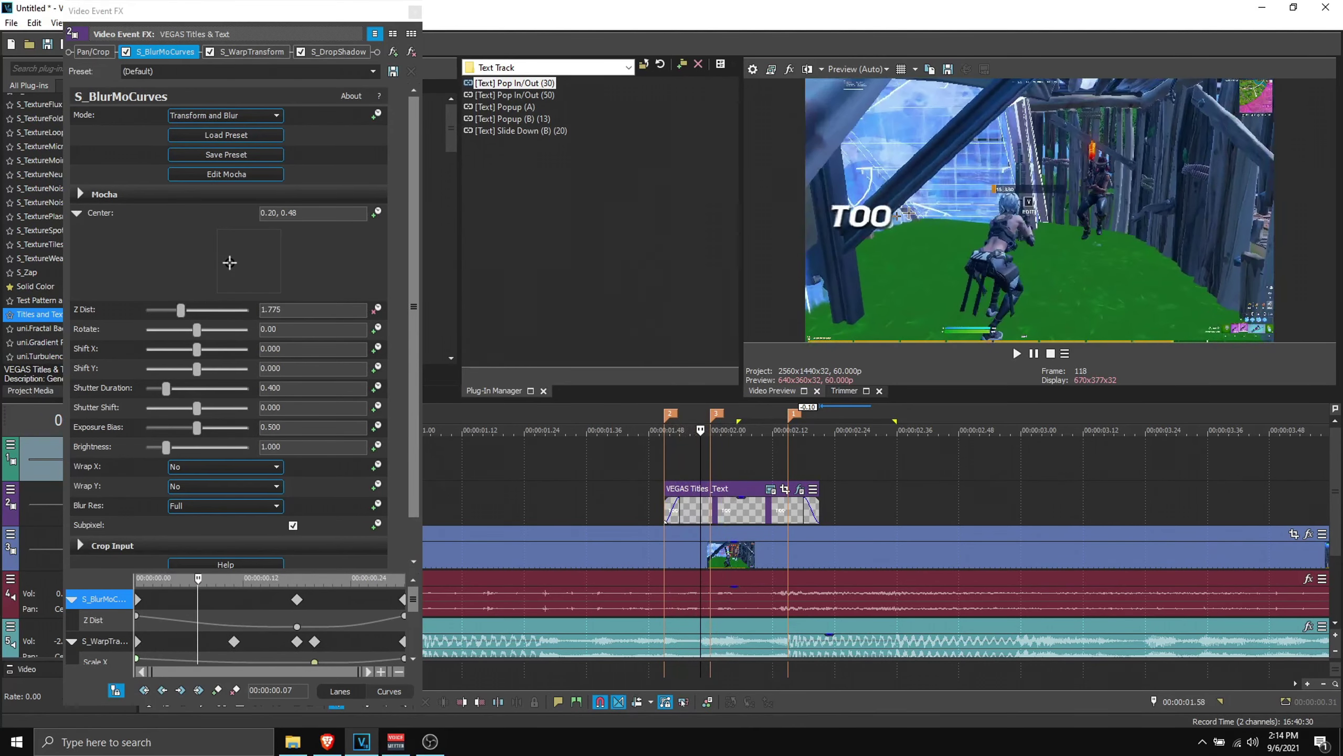
left_click(157, 59)
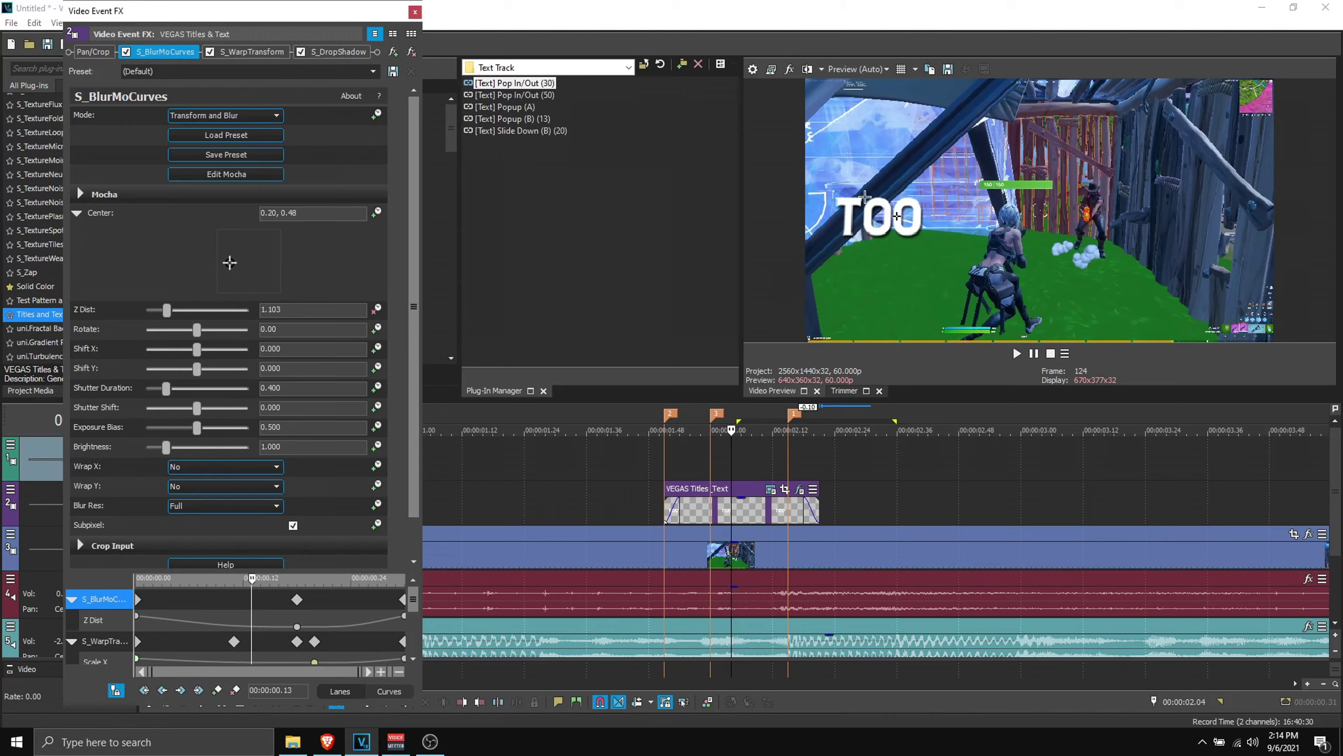
left_click_drag(896, 213, 1026, 231)
key("Left")
key("Left")
key("Left")
key("Left")
key("Left")
key("Left")
key("Left")
key("Left")
key("Left")
key("Left")
key("Right")
key("Right")
key("Right")
key("Right")
key("Right")
key("Right")
key("Right")
key("Right")
key("Right")
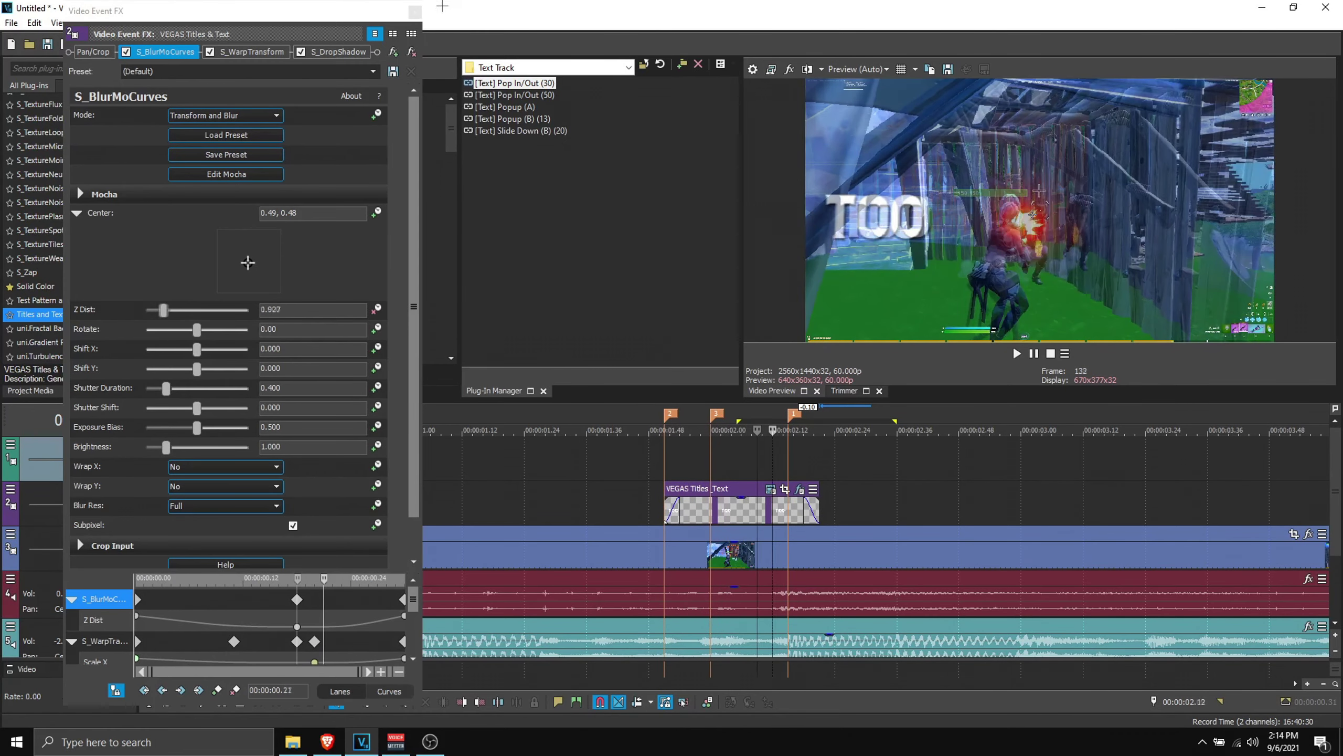
left_click(406, 10)
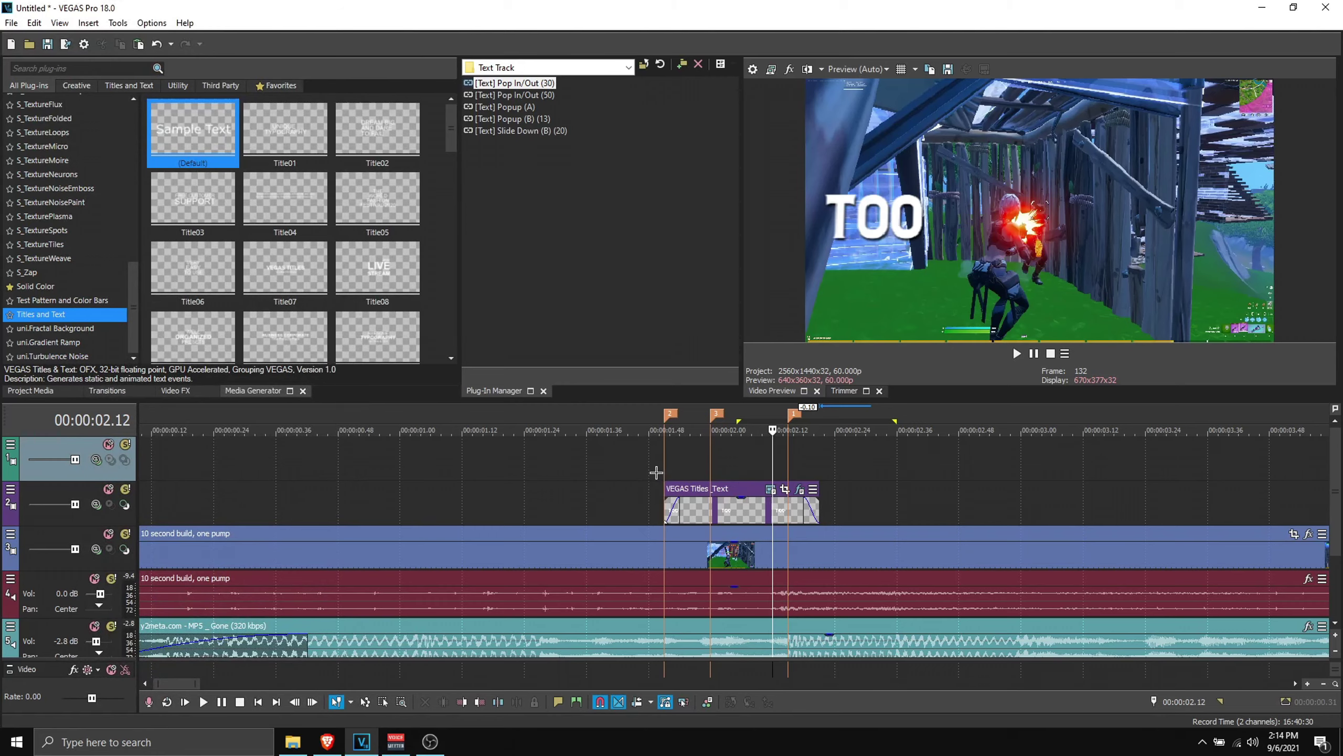
Step: Move the TOO title event ten frames earlier (-10), to about 00:00:01.41
left_click(668, 460)
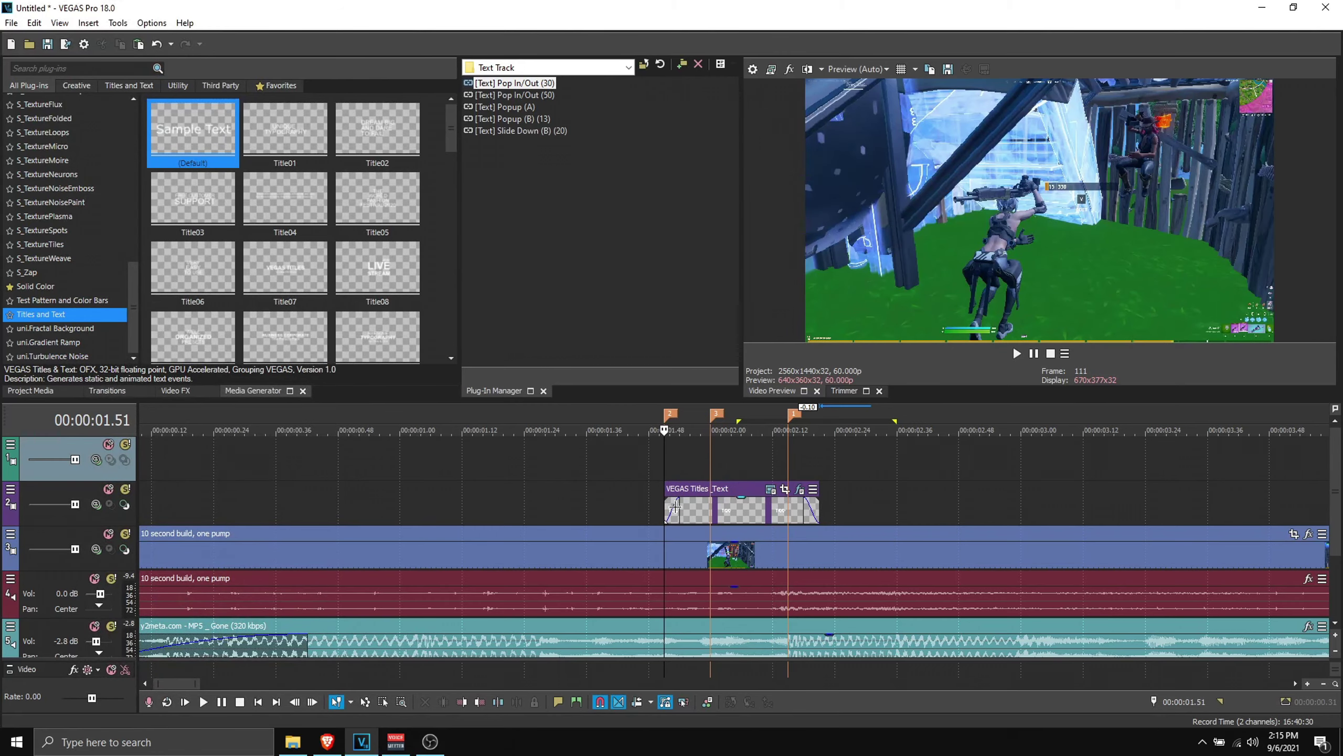
scroll(703, 513, "up", 3)
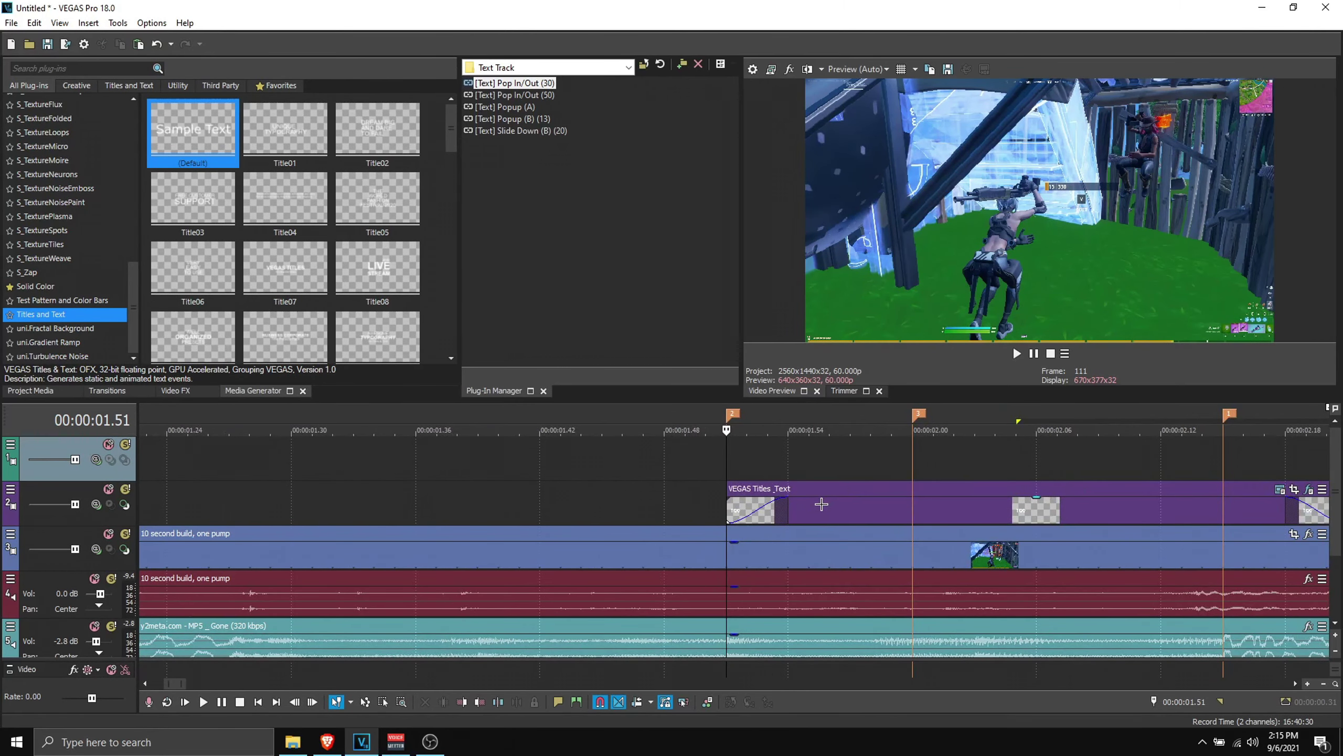
double_click(1177, 700)
type("-10")
key("Return")
left_click_drag(860, 516, 671, 528)
Step: Review the shifted zoom-in frame by frame, then paste the copied title onto the top track
key("Right")
key("Right")
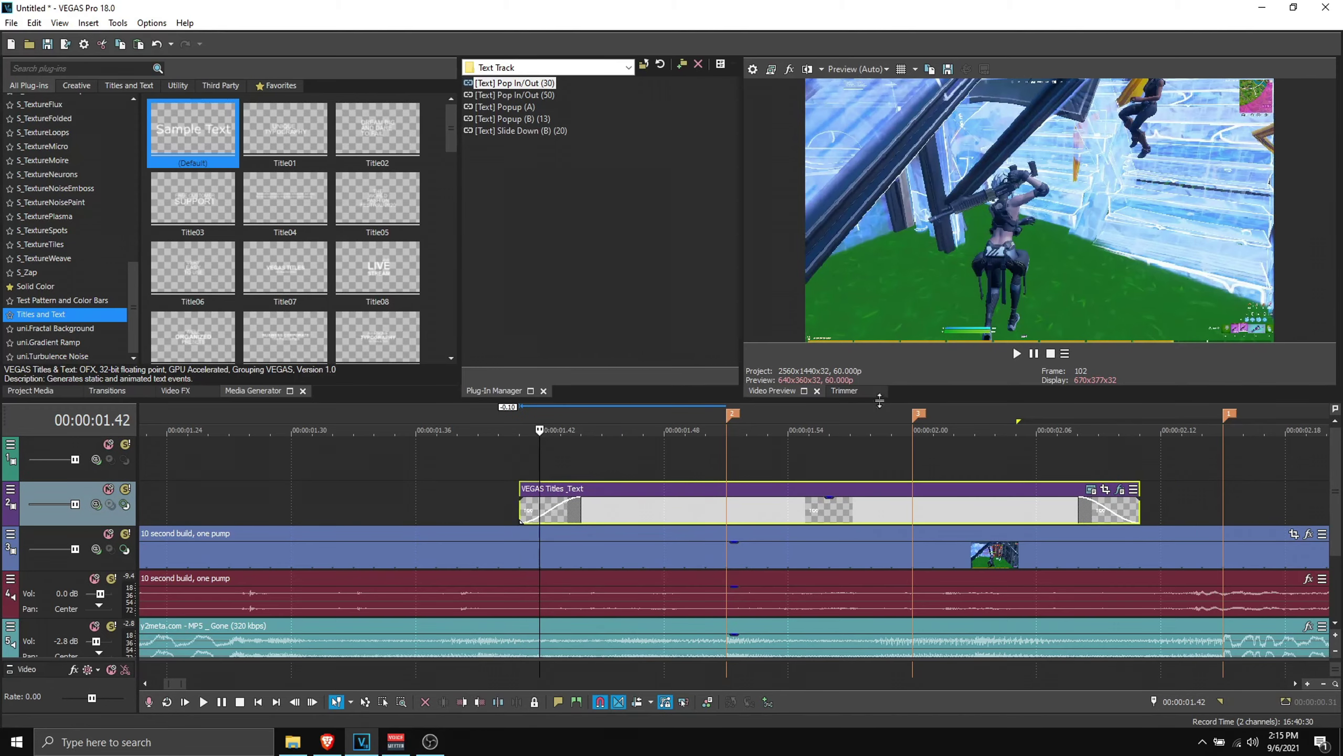
key("Right")
key("Right")
key("Right")
key("Right")
key("Right")
key("Right")
key("Right")
key("Right")
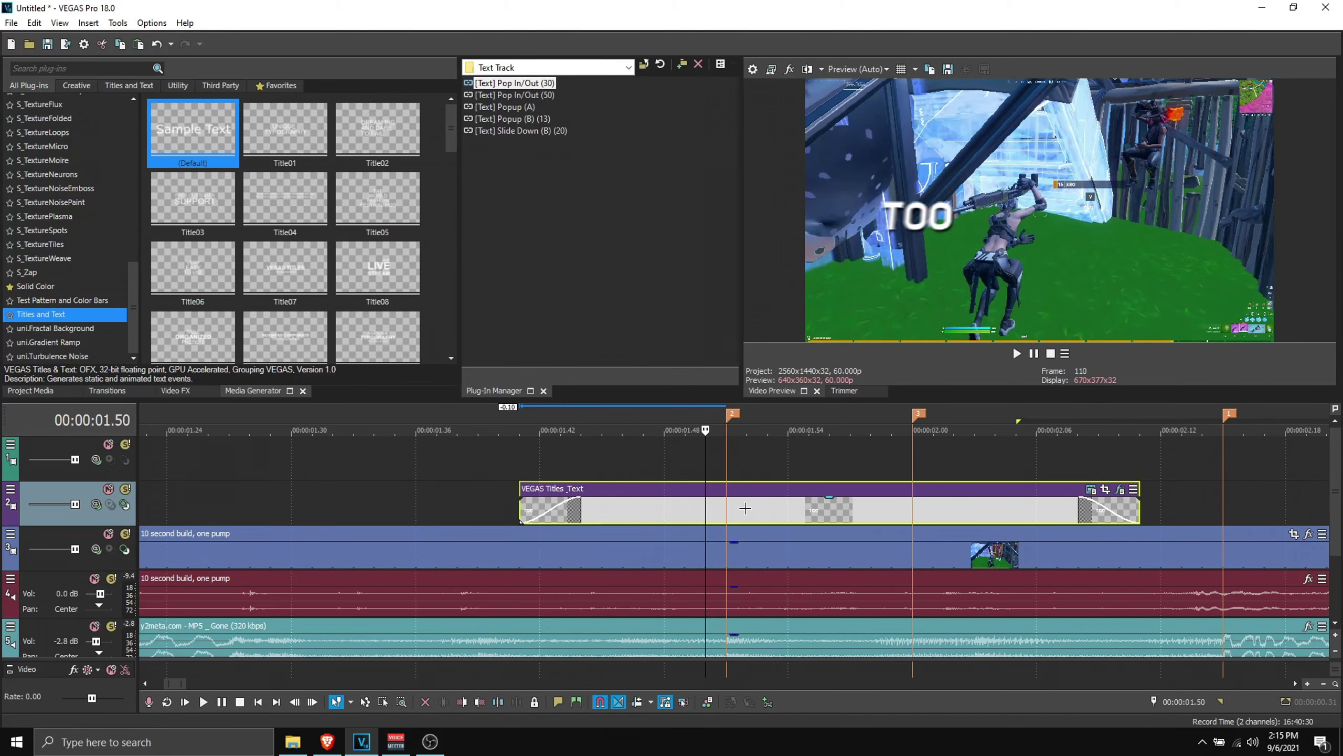
key("Right")
key("Right")
key("Right")
key("Right")
key("Right")
key("Right")
key("Right")
key("Right")
key("Right")
key("Right")
key("Right")
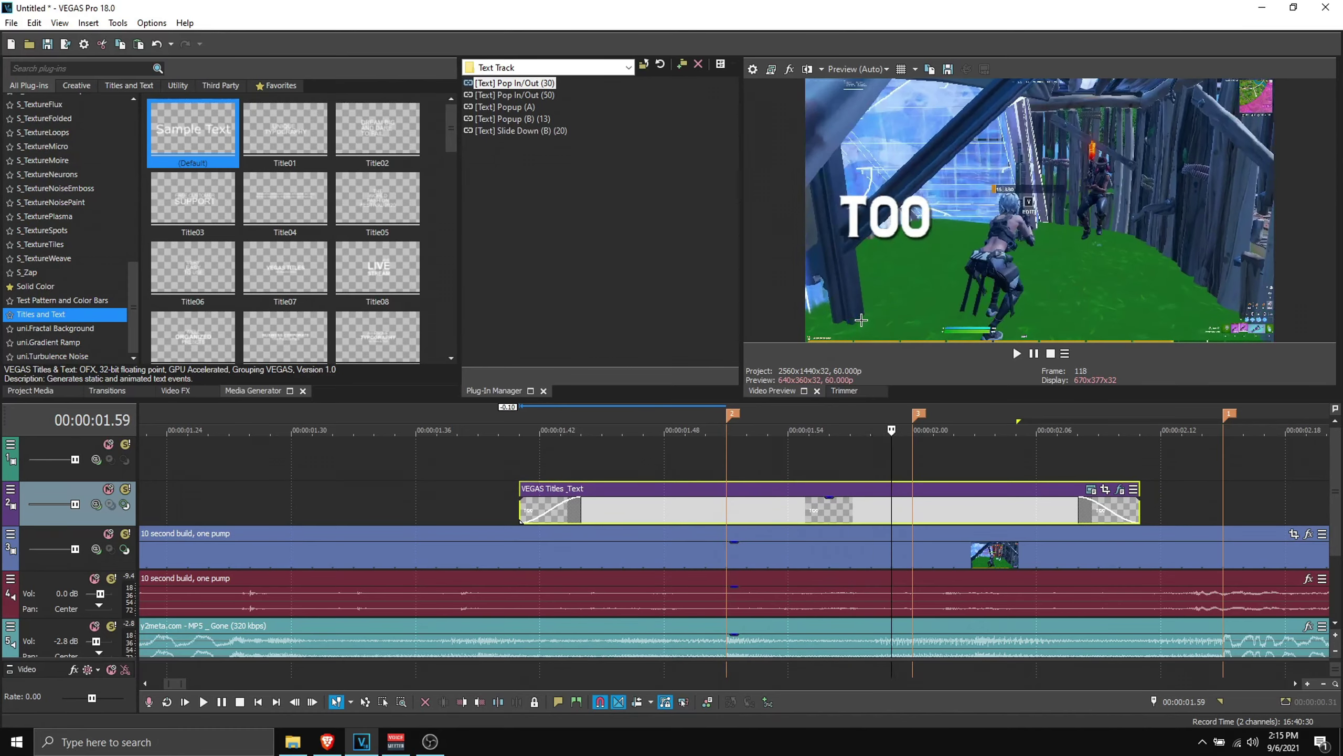
key("Right")
key("Right")
key("Right")
key("Right")
key("Right")
key("Right")
key("Right")
key("Right")
key("Right")
key("Right")
key("Right")
key("Right")
key("Left")
key("Left")
key("Left")
key("Left")
key("Left")
key("Left")
key("Left")
key("Left")
key("Left")
key("Left")
key("Left")
key("Left")
key("Left")
key("Left")
key("Left")
key("Left")
key("Left")
key("Left")
key("Left")
key("Left")
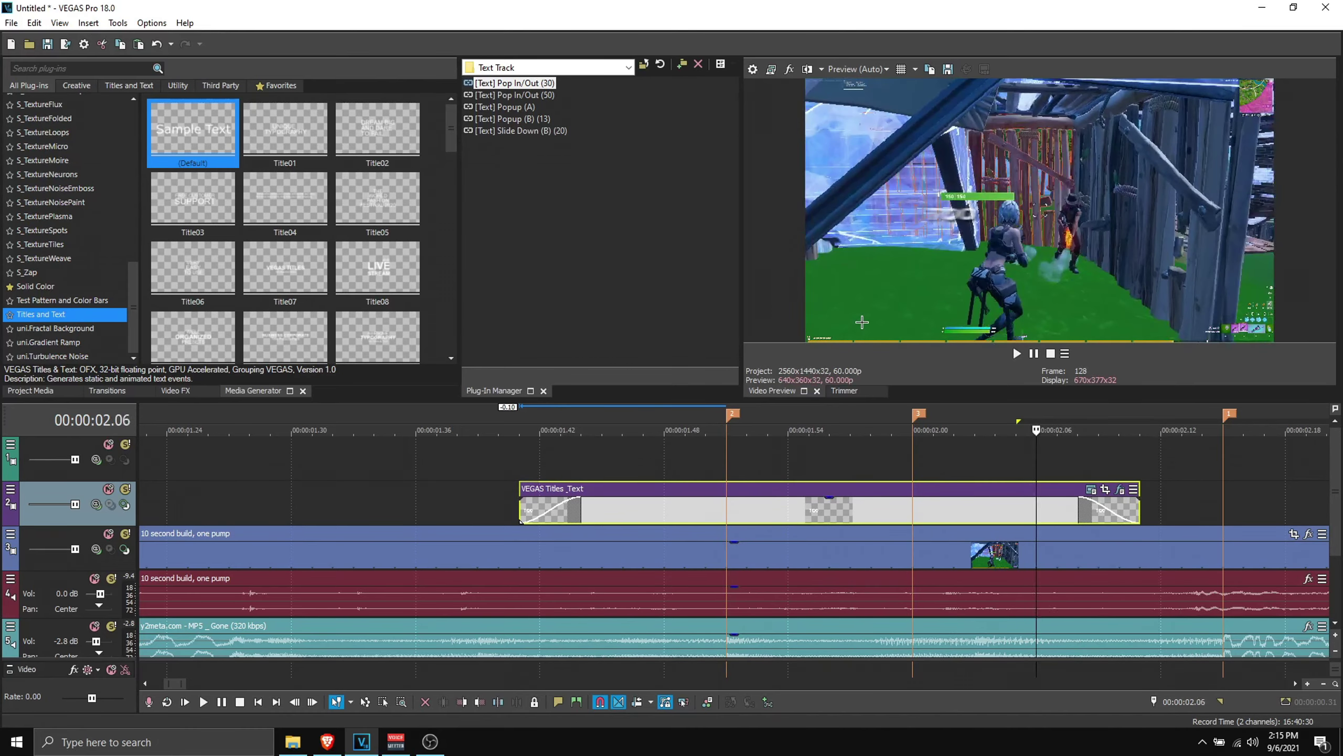
key("Right")
key("Right")
key("Right")
key("Right")
scroll(826, 551, "down", 2)
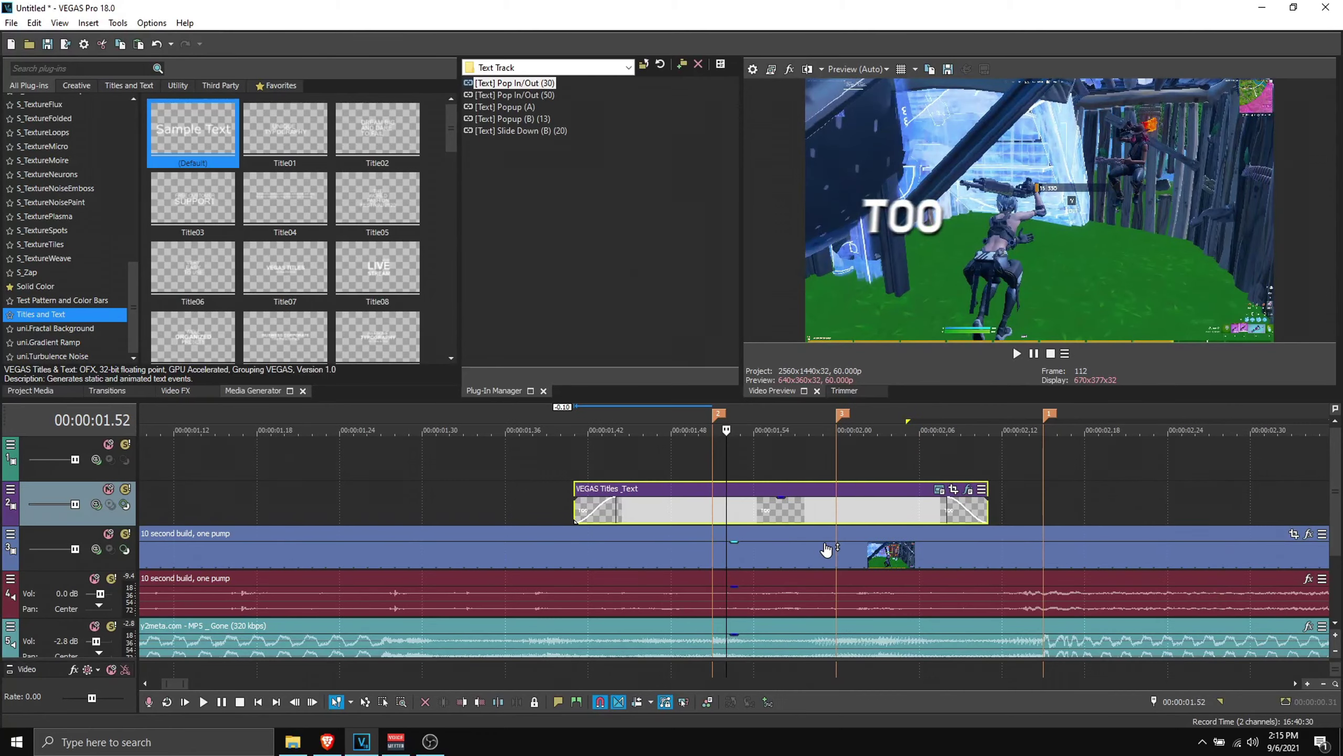
key("Right")
key("Right")
key("Right")
key("Right")
key("Right")
key("Right")
key("Right")
key("Right")
key("Left")
key("Left")
key("Left")
key("Left")
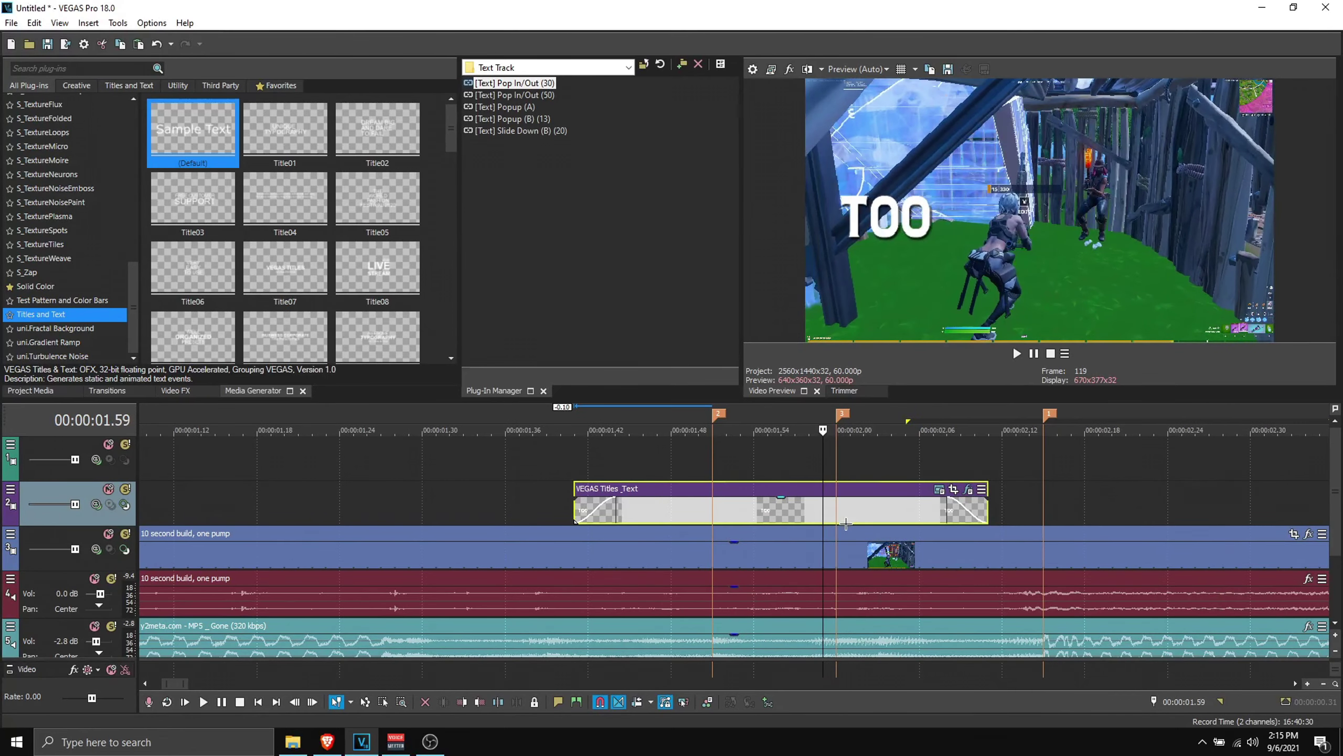
key("Right")
key("Left")
key("Left")
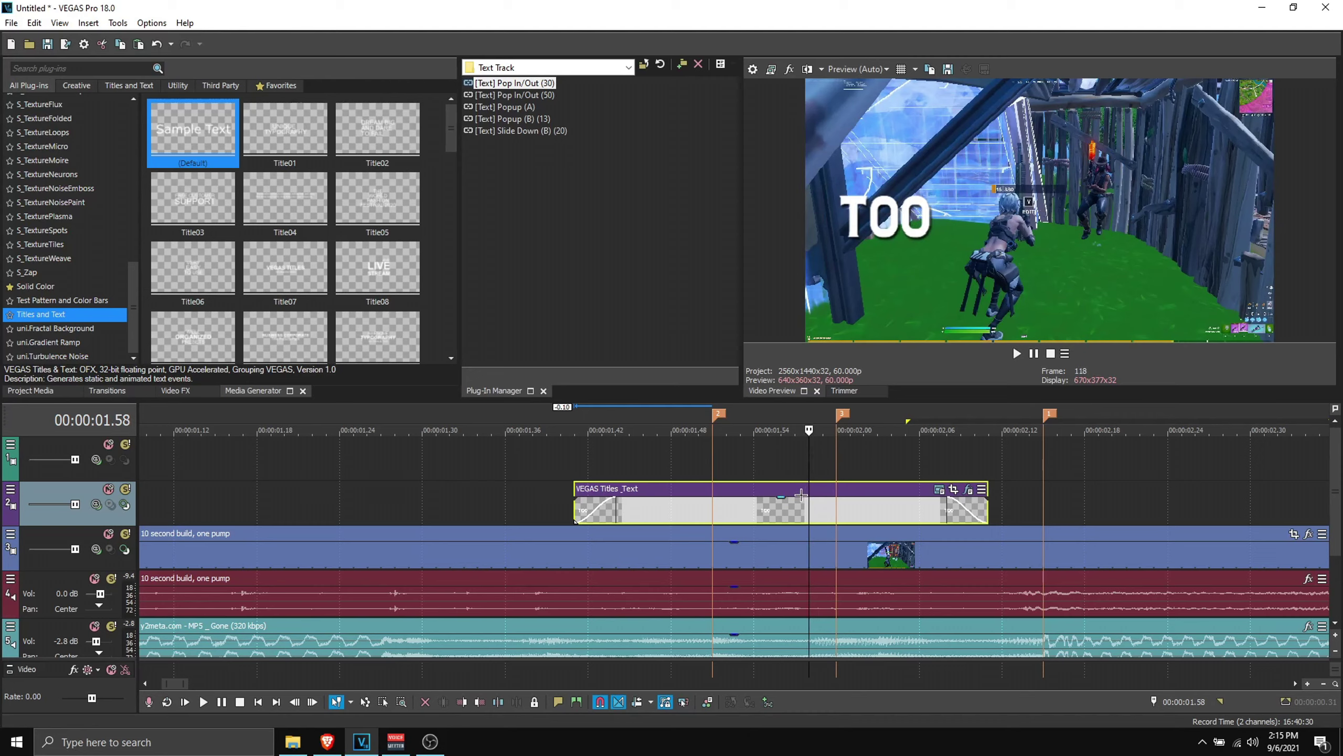
left_click(796, 466)
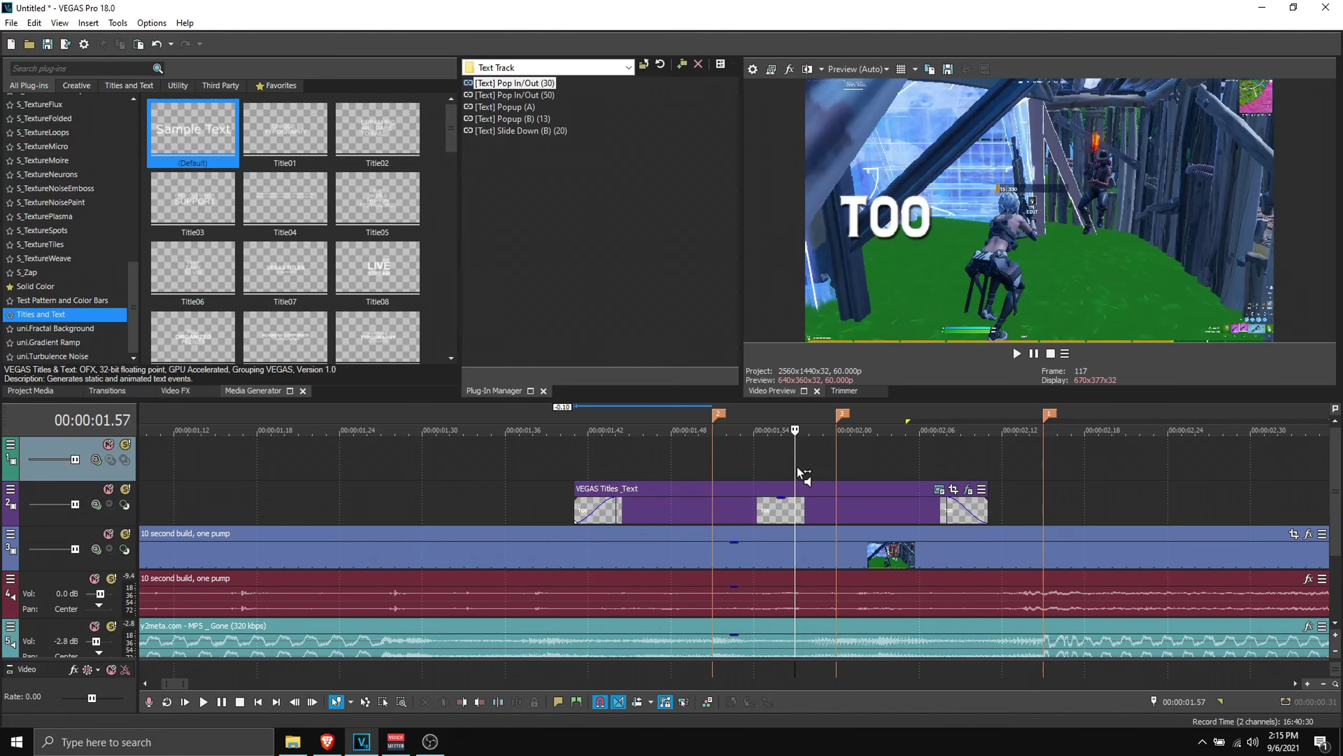
key("ctrl+v")
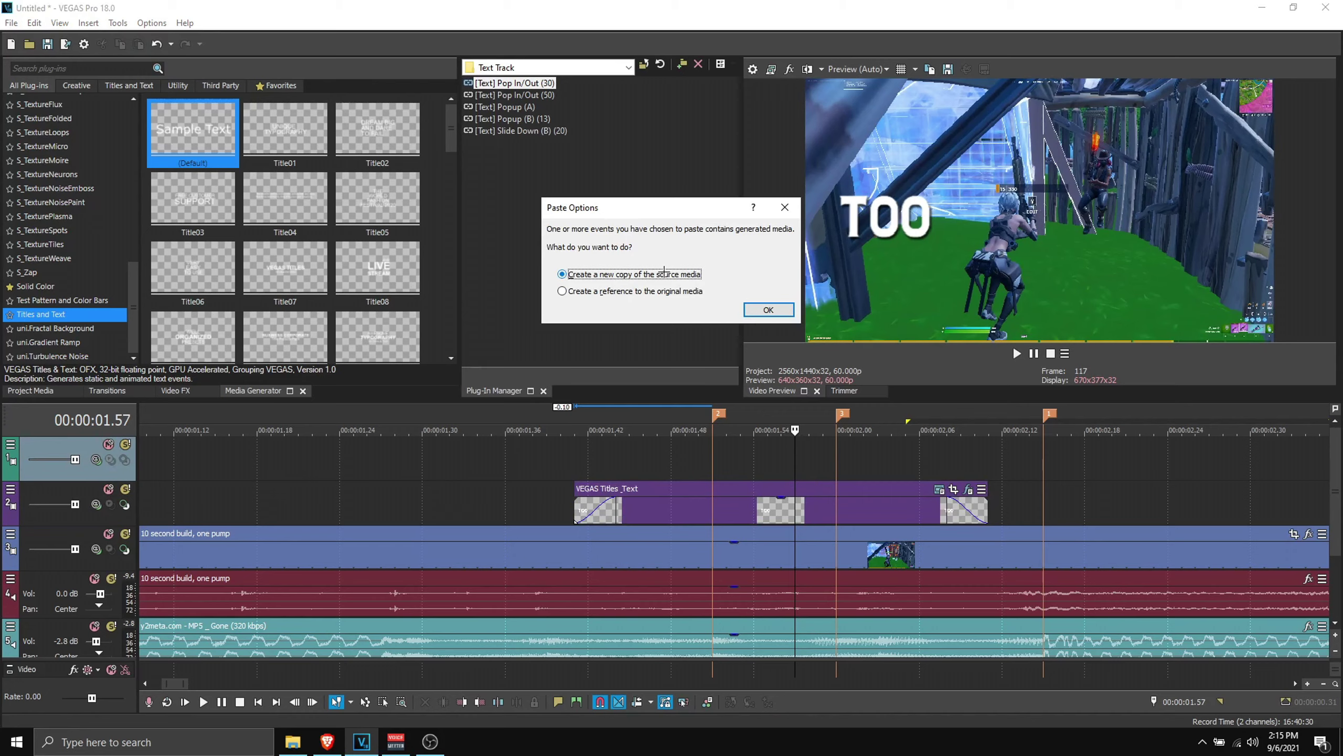
Step: Paste the title as a new copy of the source media and park the playhead on it
left_click(768, 309)
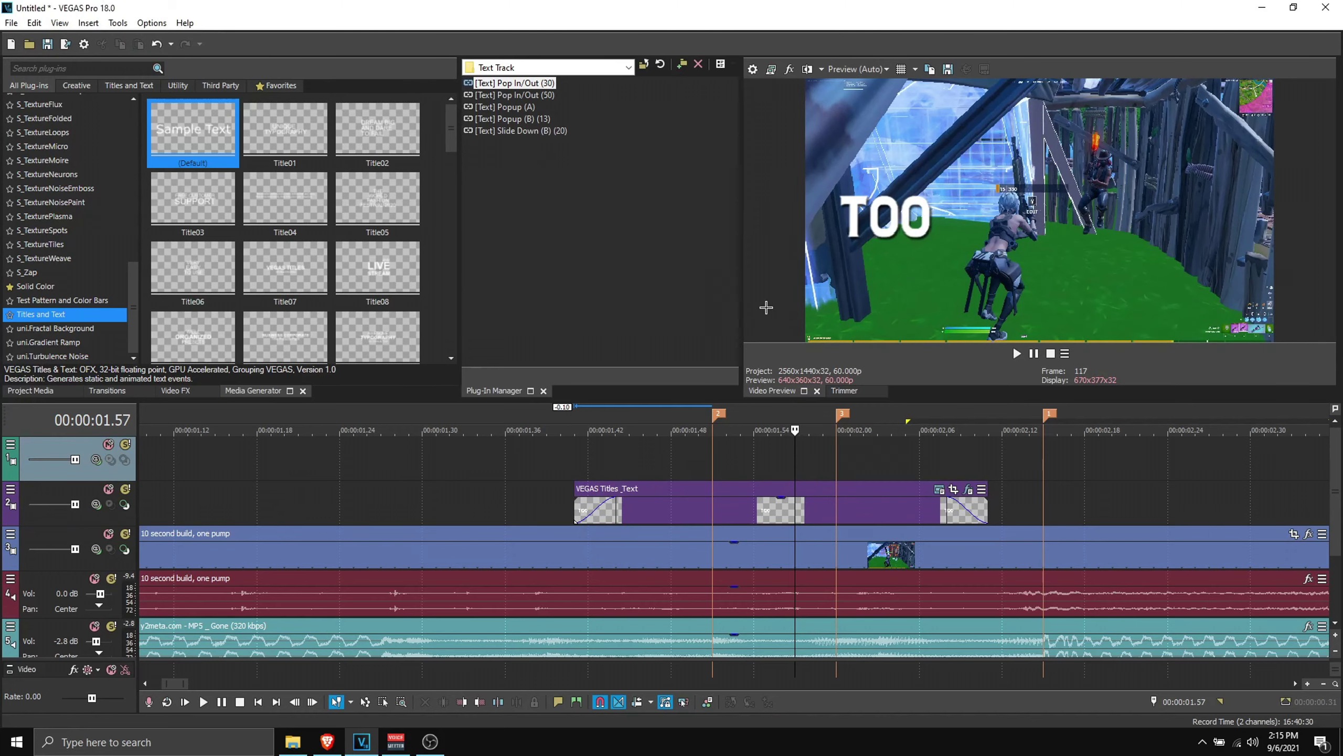
left_click(863, 457)
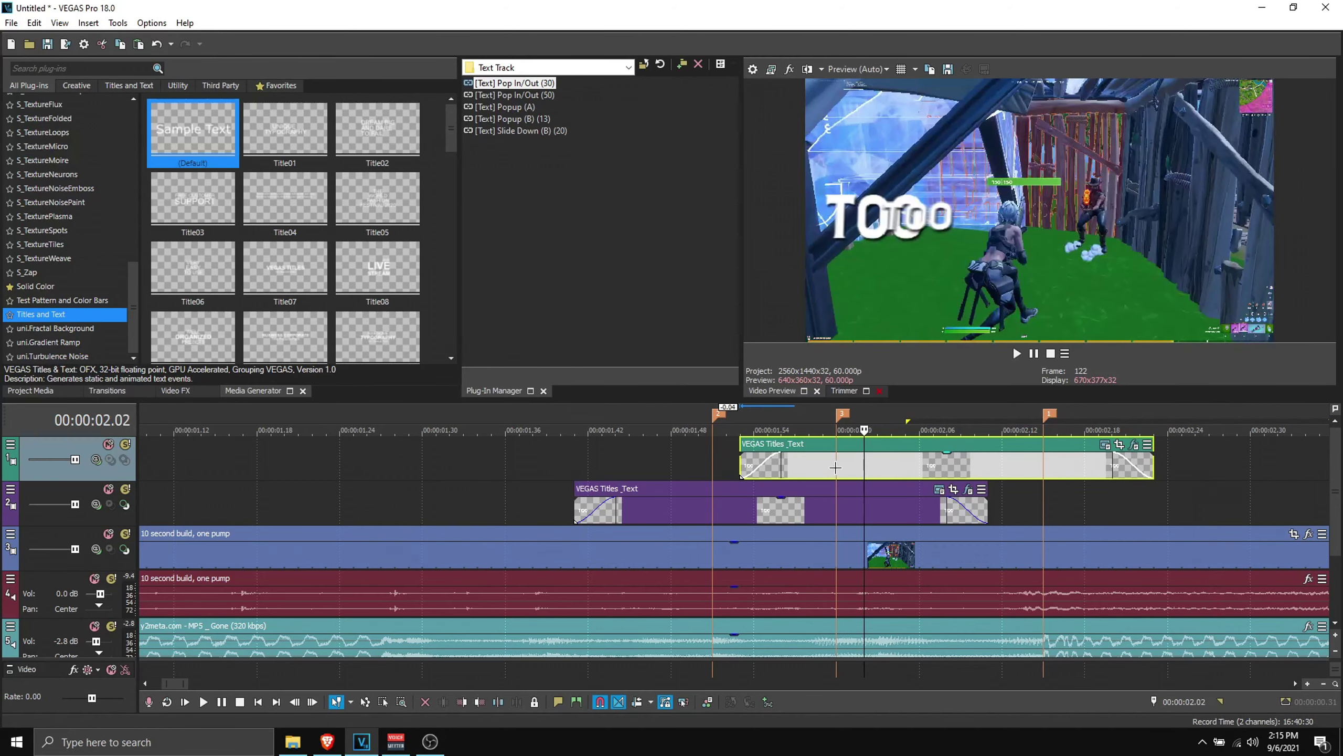
left_click(834, 464)
left_click(873, 468)
left_click(890, 470)
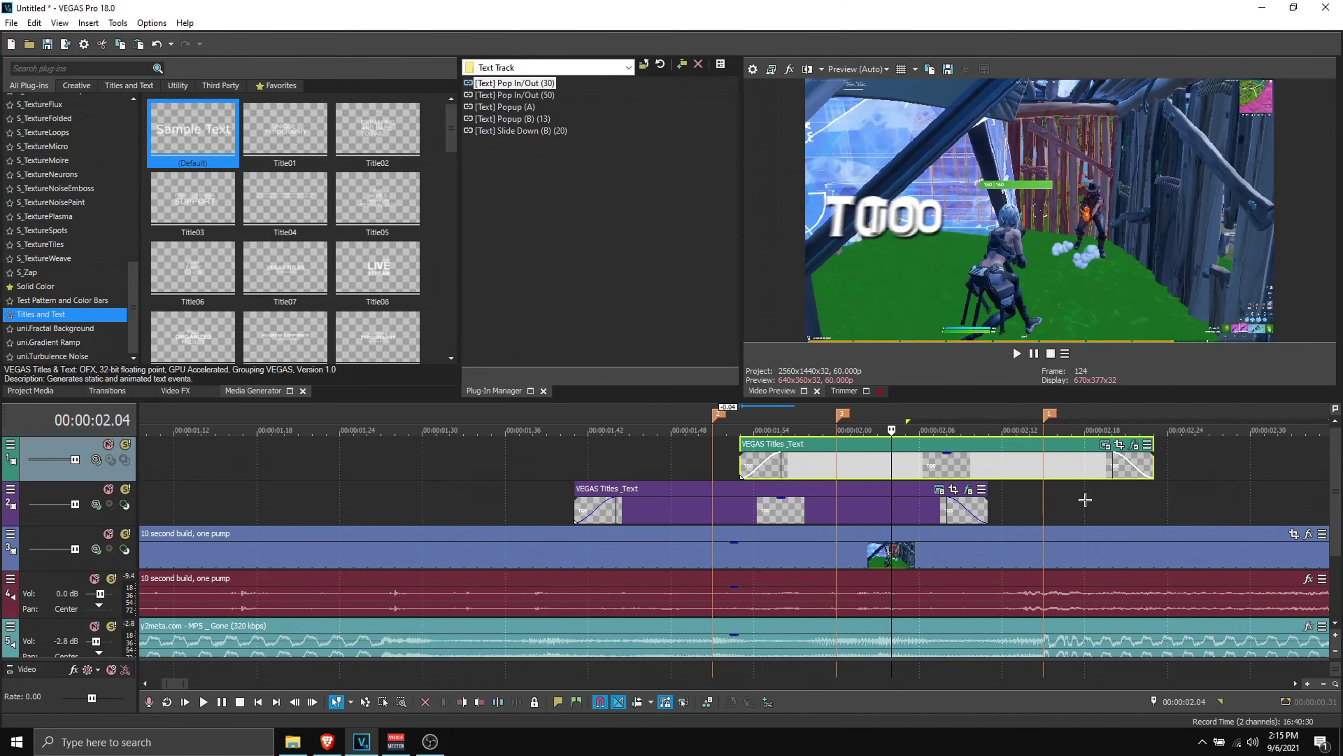
Step: Change the pasted title's text from TOO to FAR
left_click(1104, 449)
double_click(57, 188)
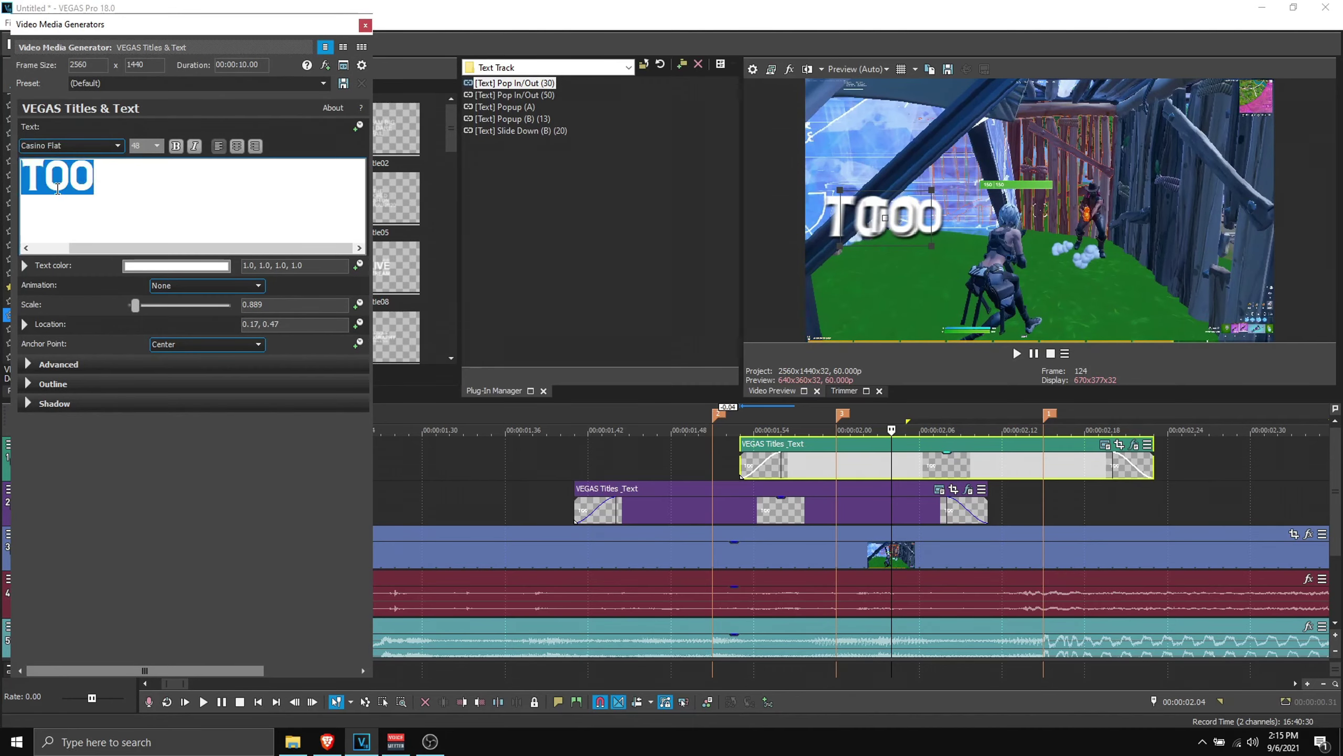
type("FAR")
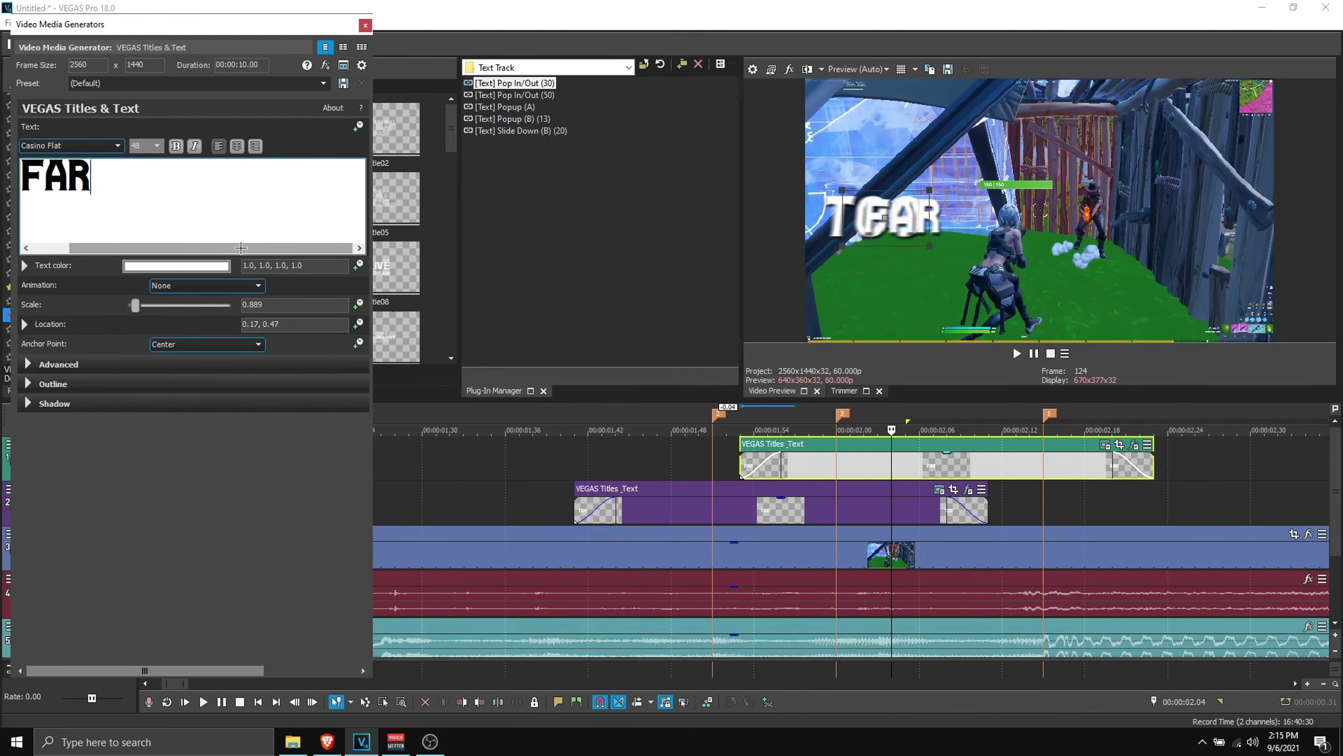
left_click(365, 25)
Step: Preview the FAR title around 00:00:02.00 and open its Video Event FX settings
left_click(837, 464)
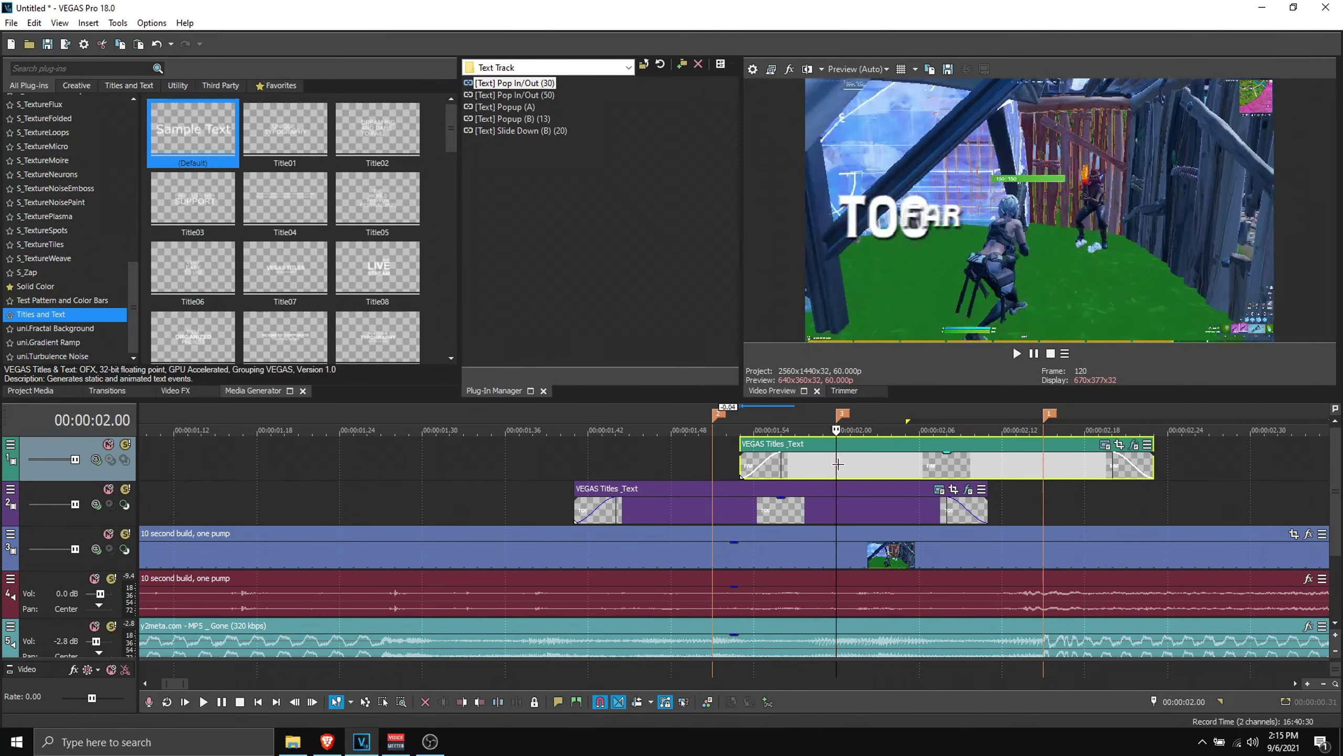
left_click(962, 464)
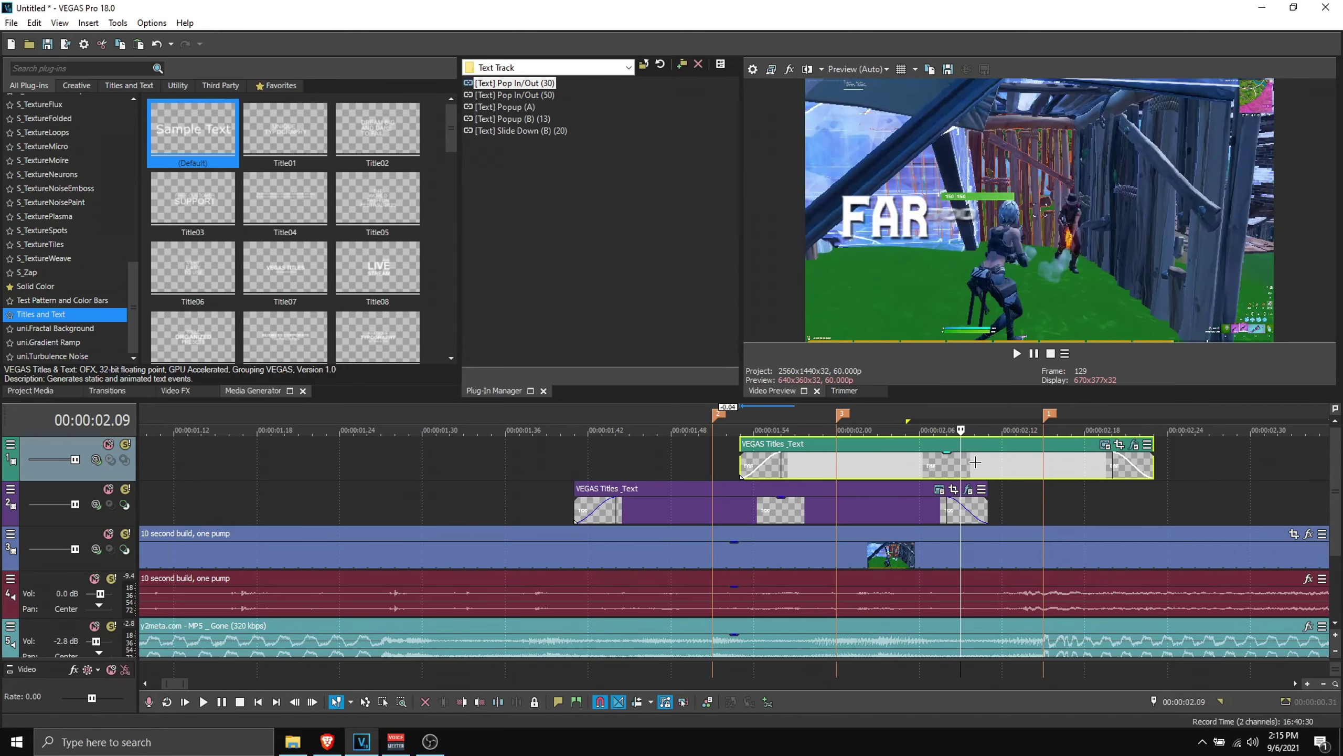
left_click(976, 464)
key("Left")
key("Left")
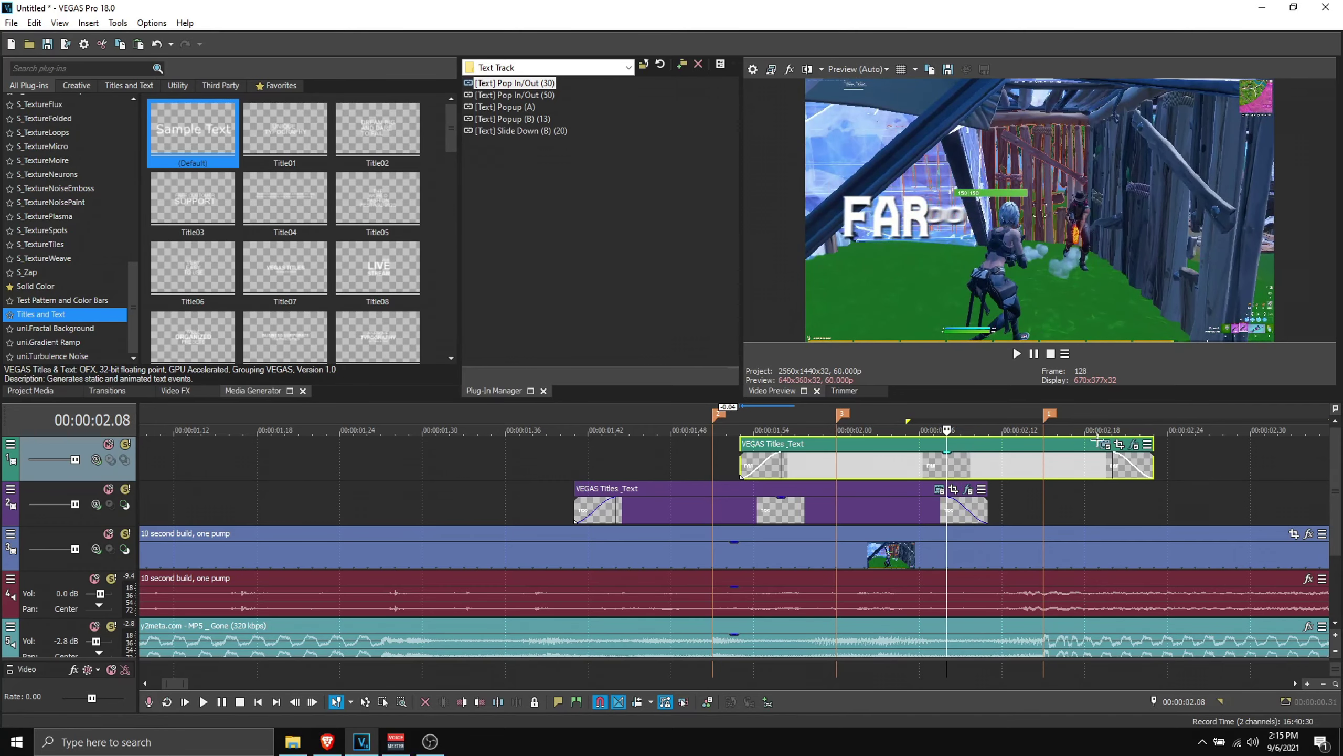
left_click(1134, 444)
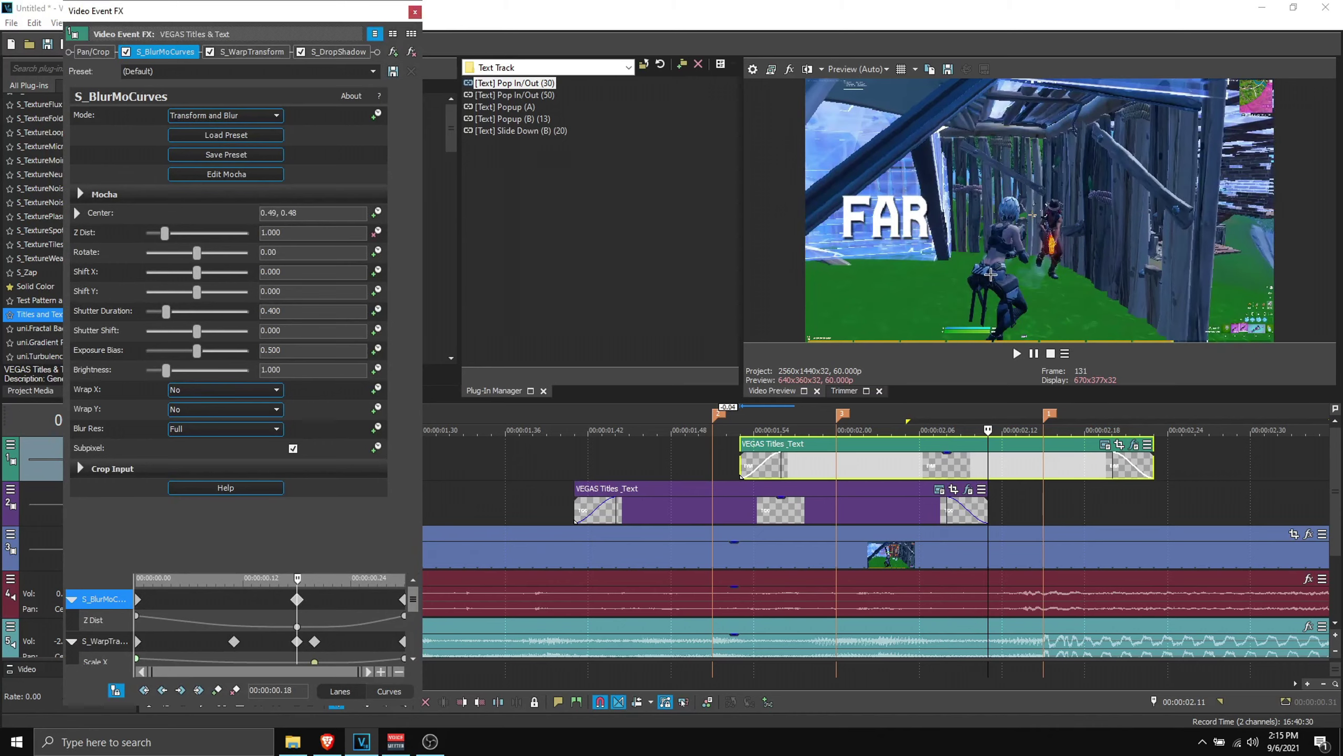
Step: Move FAR to the right side of the frame, then close the generator and Video Event FX windows
left_click(1105, 445)
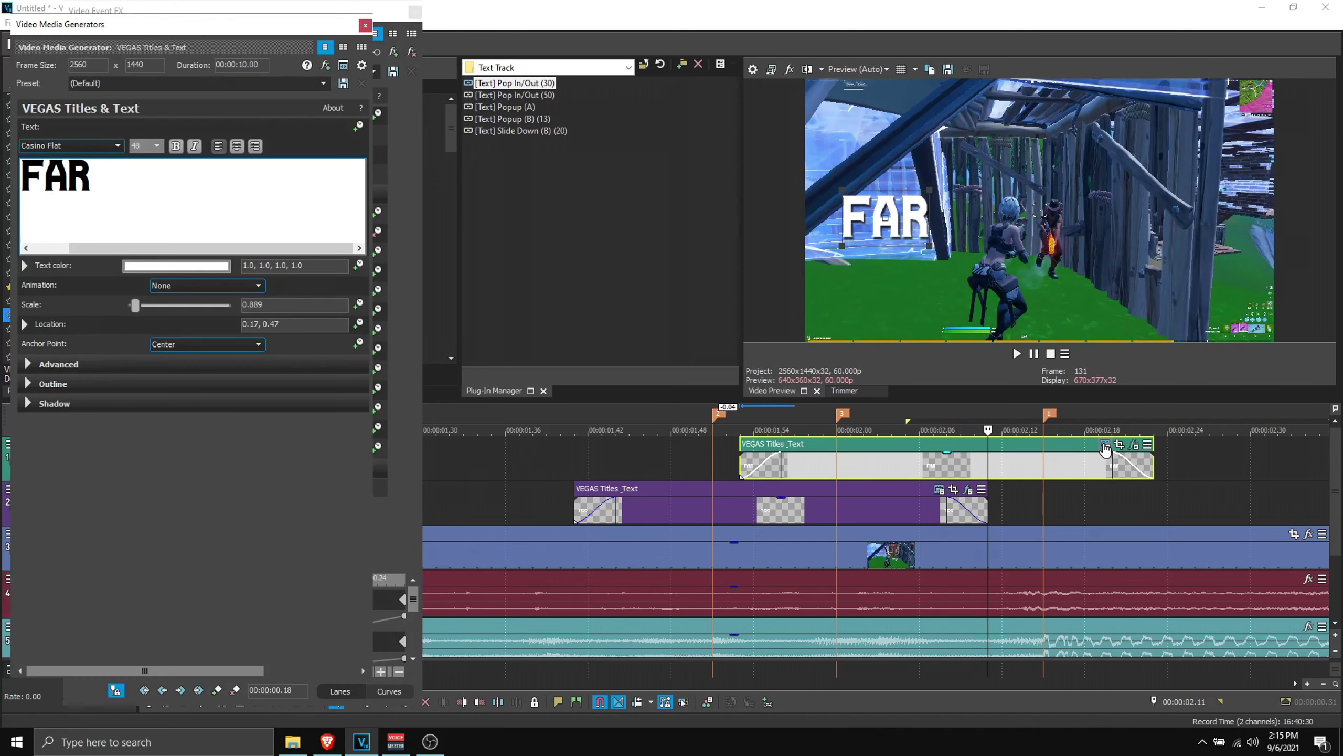
mouse_move(907, 223)
left_mouse_down()
mouse_move(1177, 240)
mouse_move(1199, 218)
left_mouse_up()
left_click(837, 465)
key("Right")
key("Right")
key("Right")
key("Right")
key("Right")
key("Right")
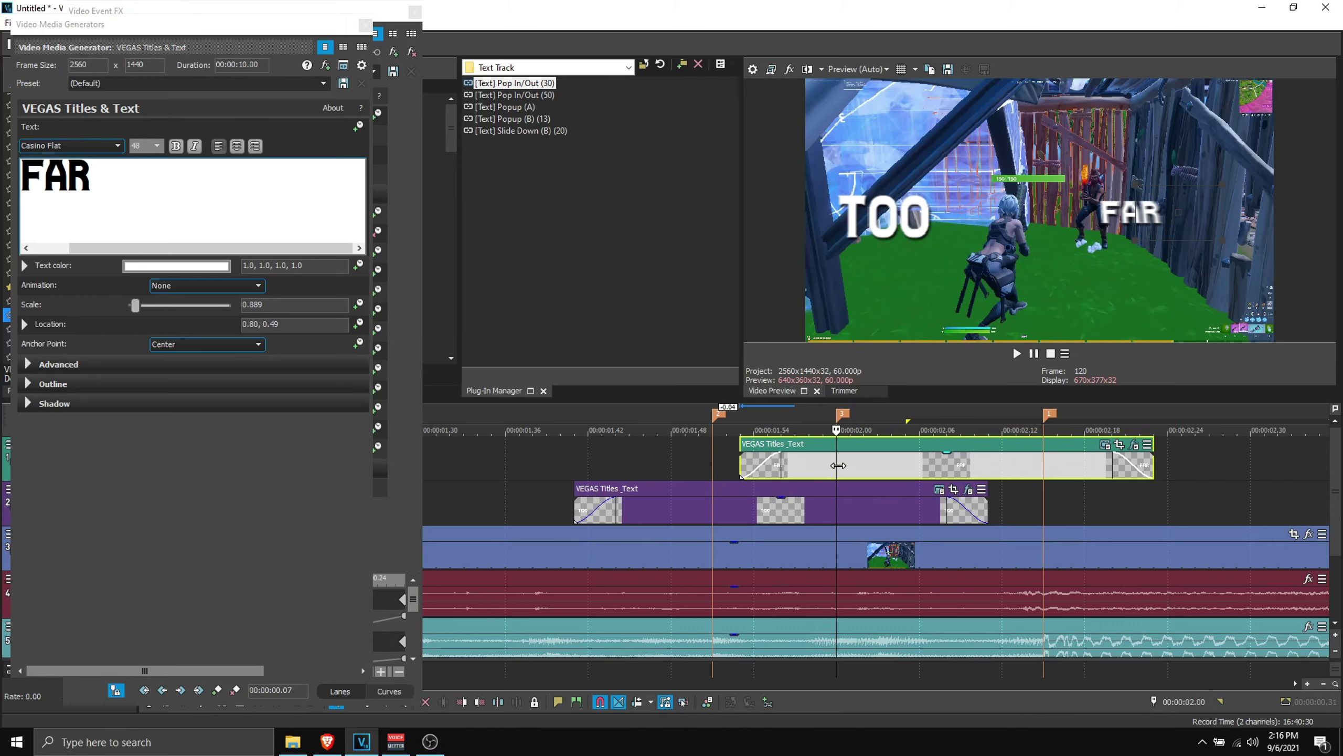
left_click(364, 25)
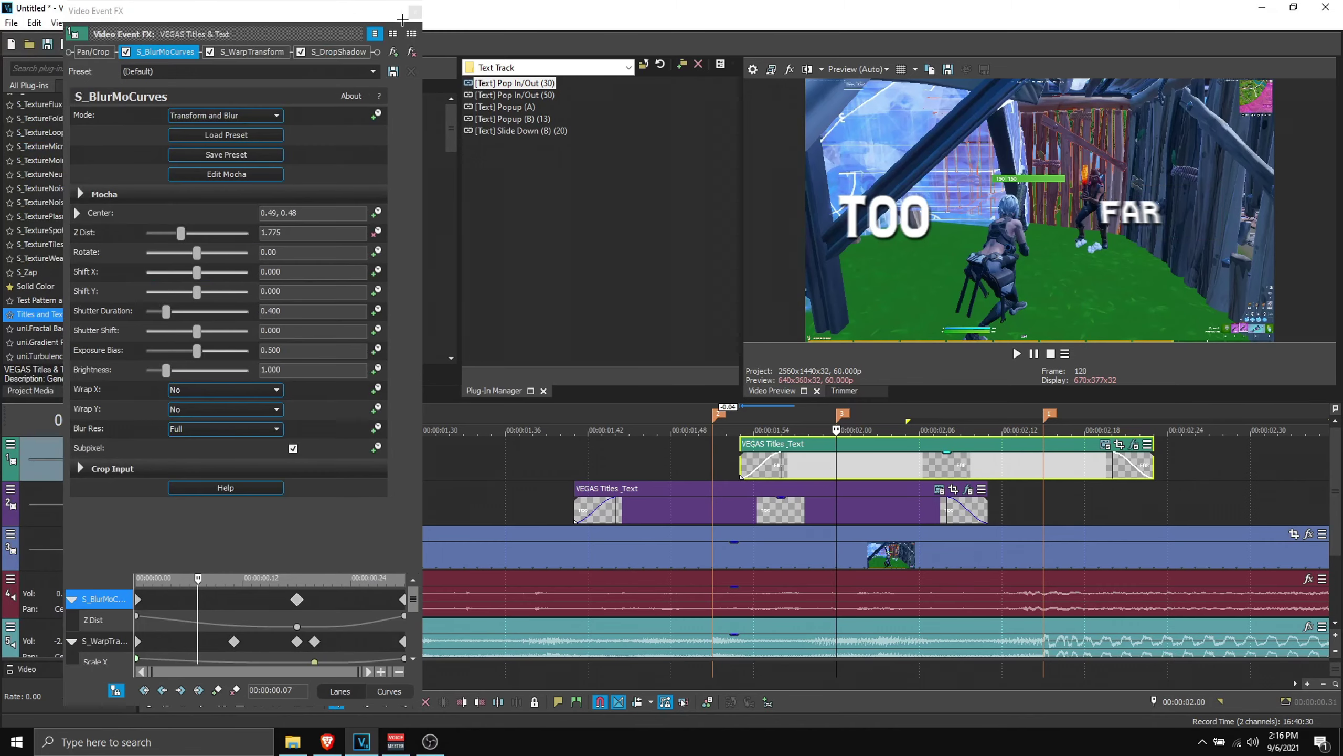
left_click(415, 12)
Step: Move the FAR title to start at 1.50 s and play it back to check timing
left_click(1185, 703)
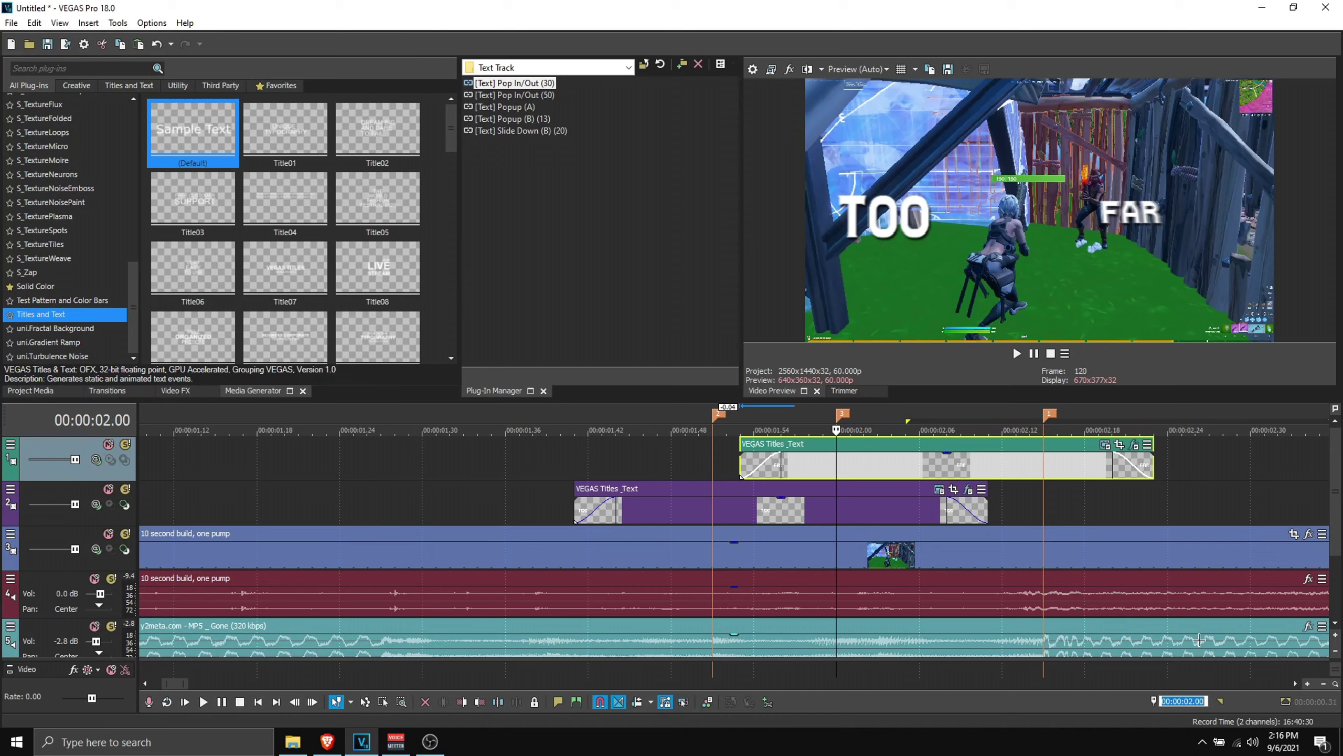
type("1.50")
key("Return")
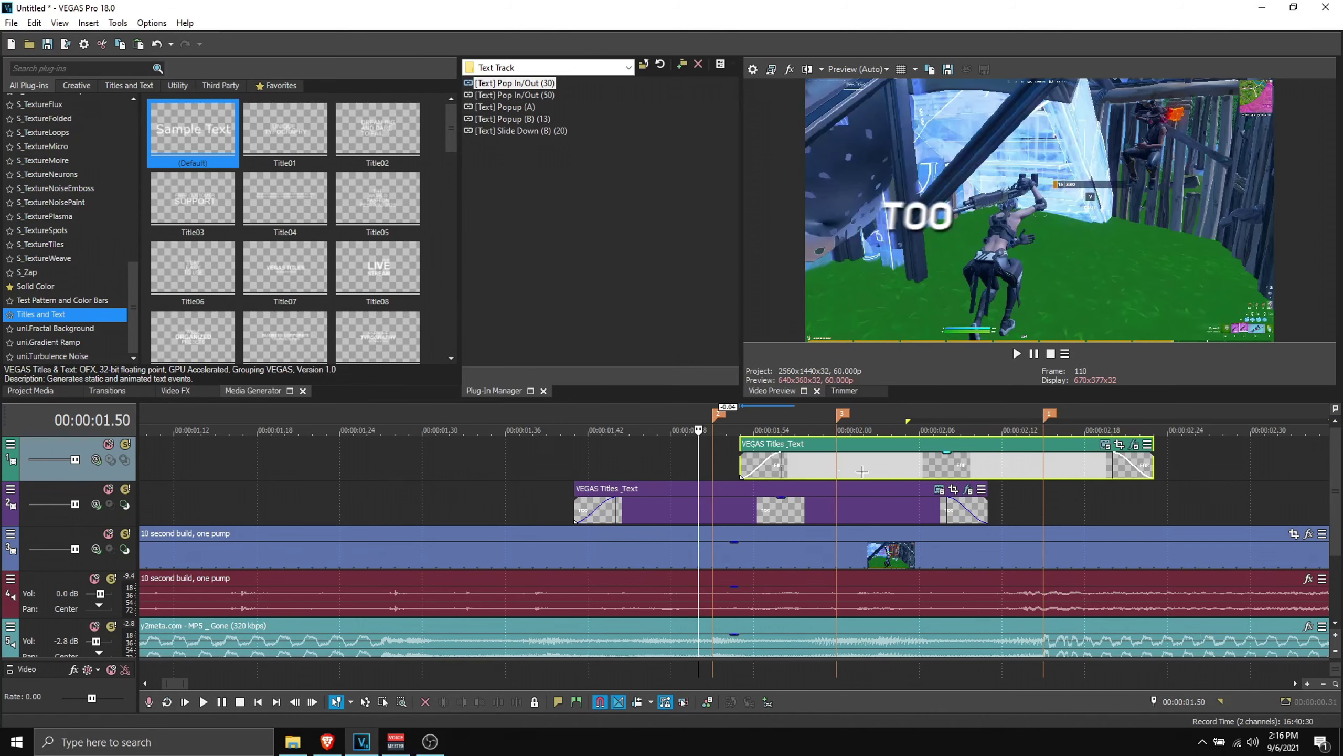
left_click_drag(855, 469, 819, 469)
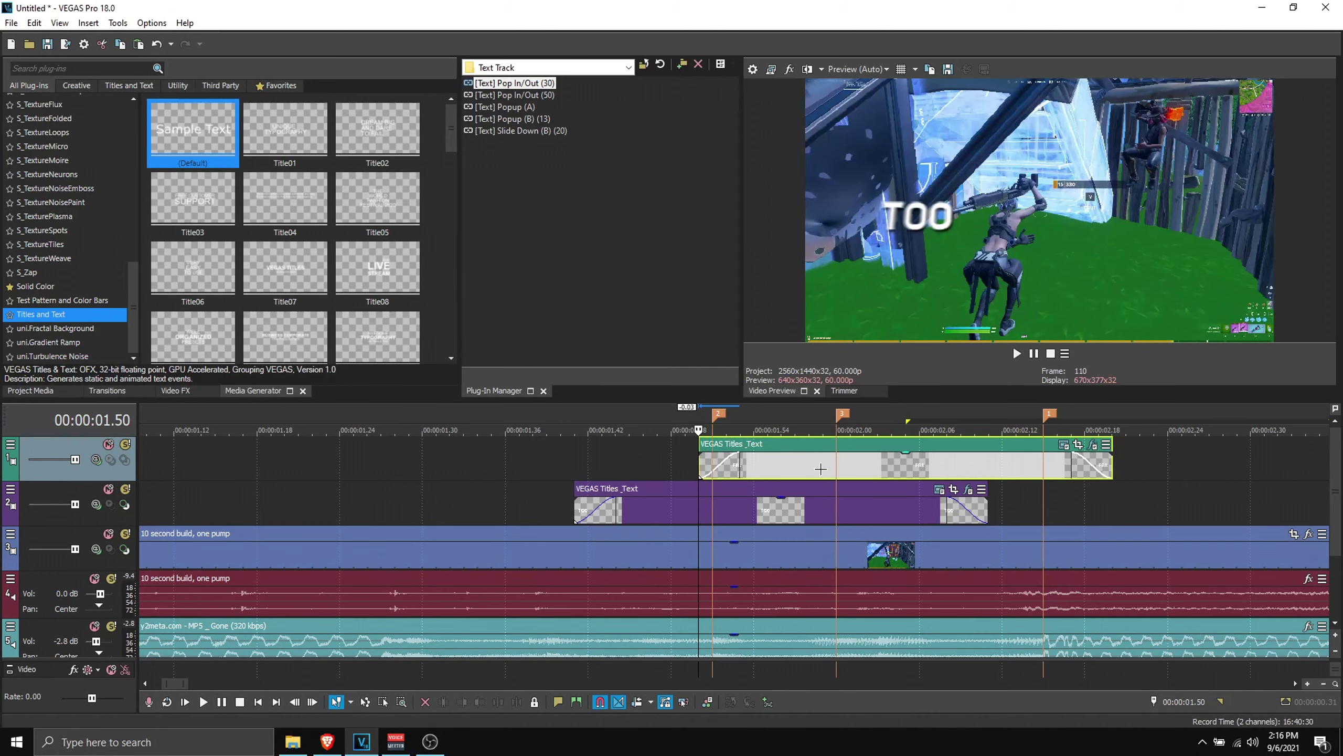
key("space")
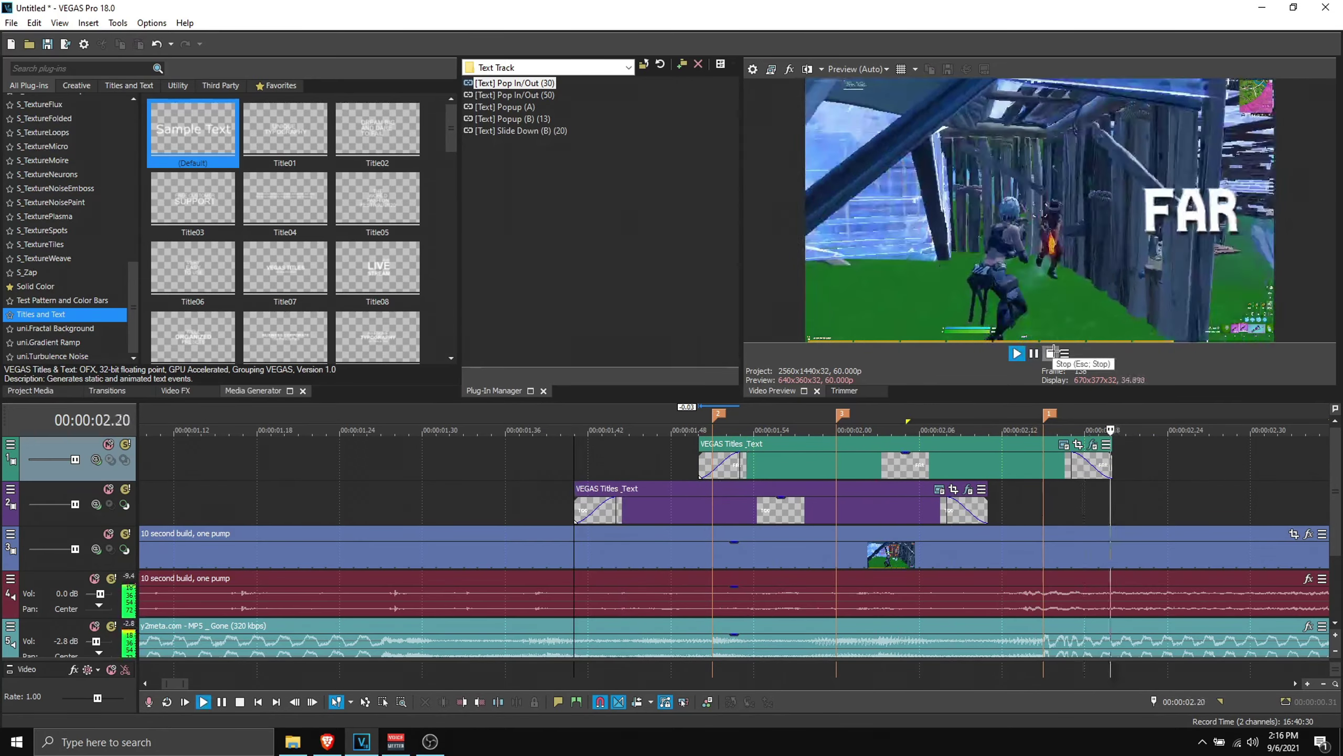
key("space")
key("space")
key("Return")
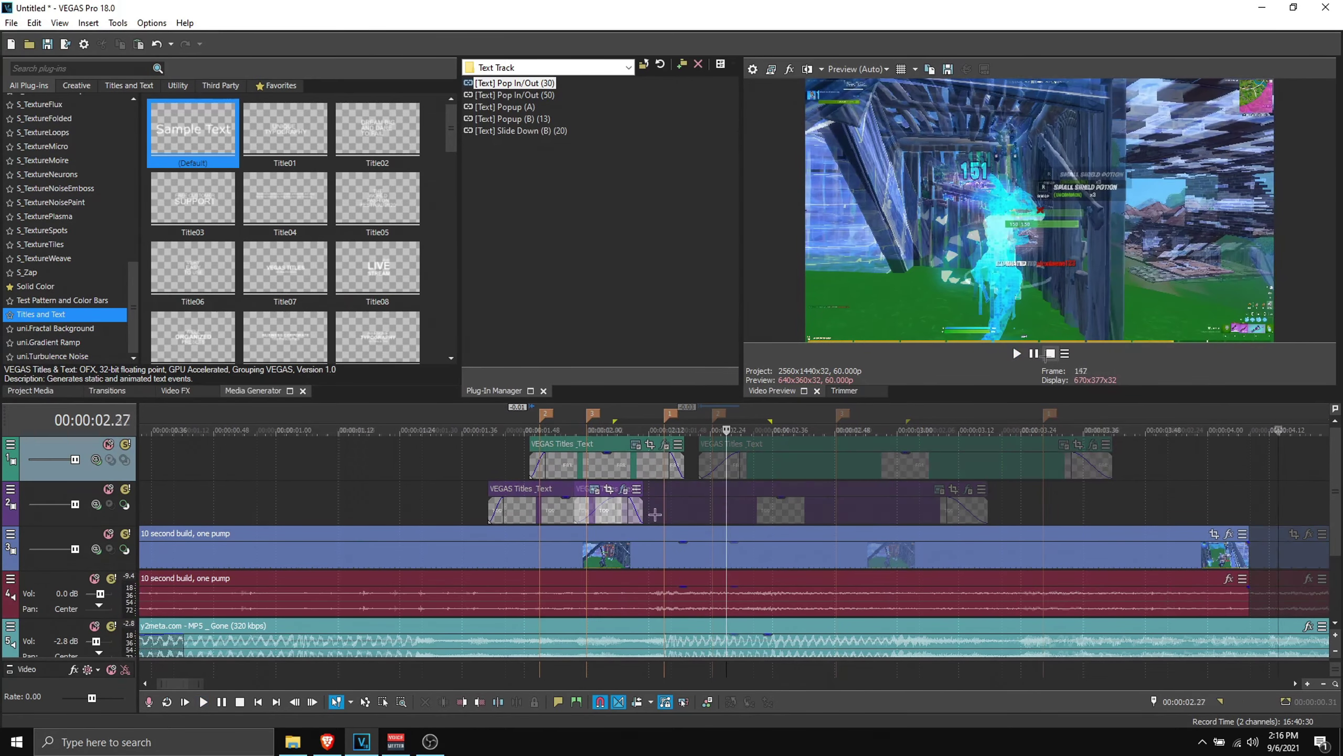
Step: Split the gameplay clip 30 frames before the 2.15 marker, just ahead of the titles
left_click(655, 515)
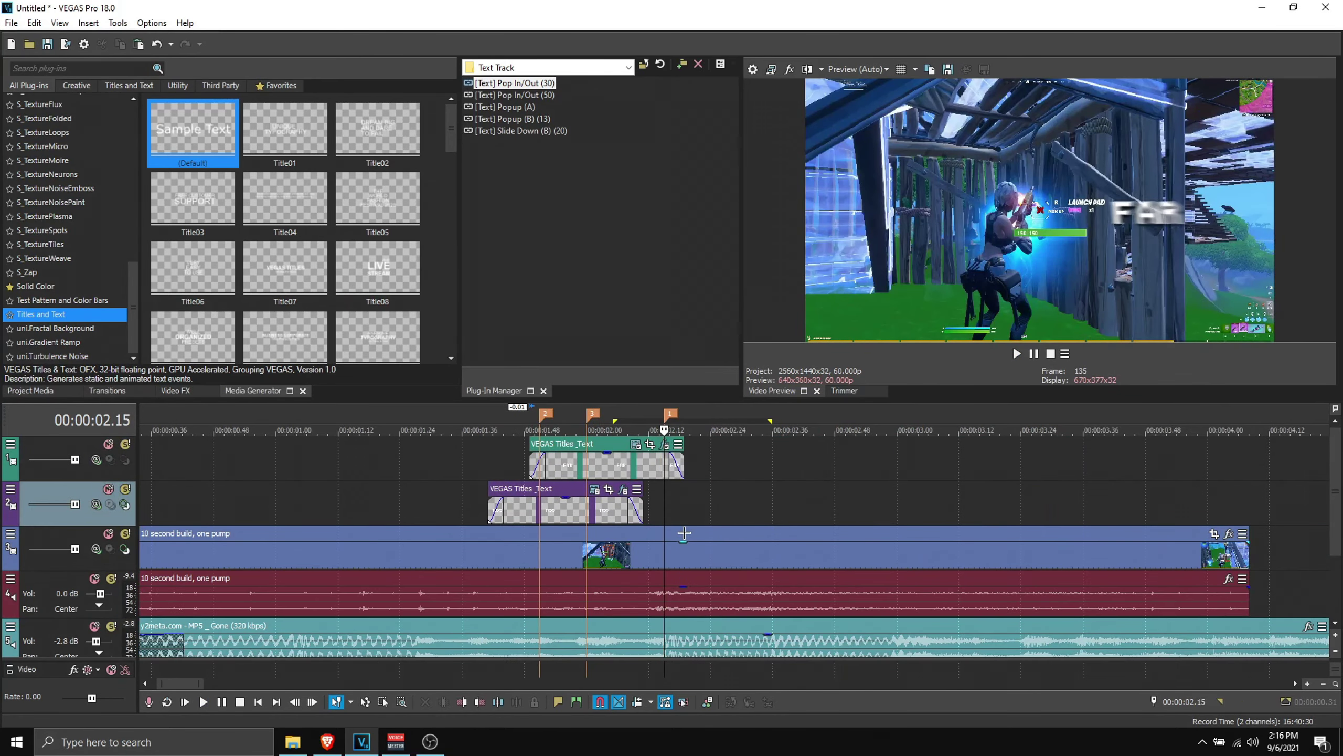
left_click(669, 558)
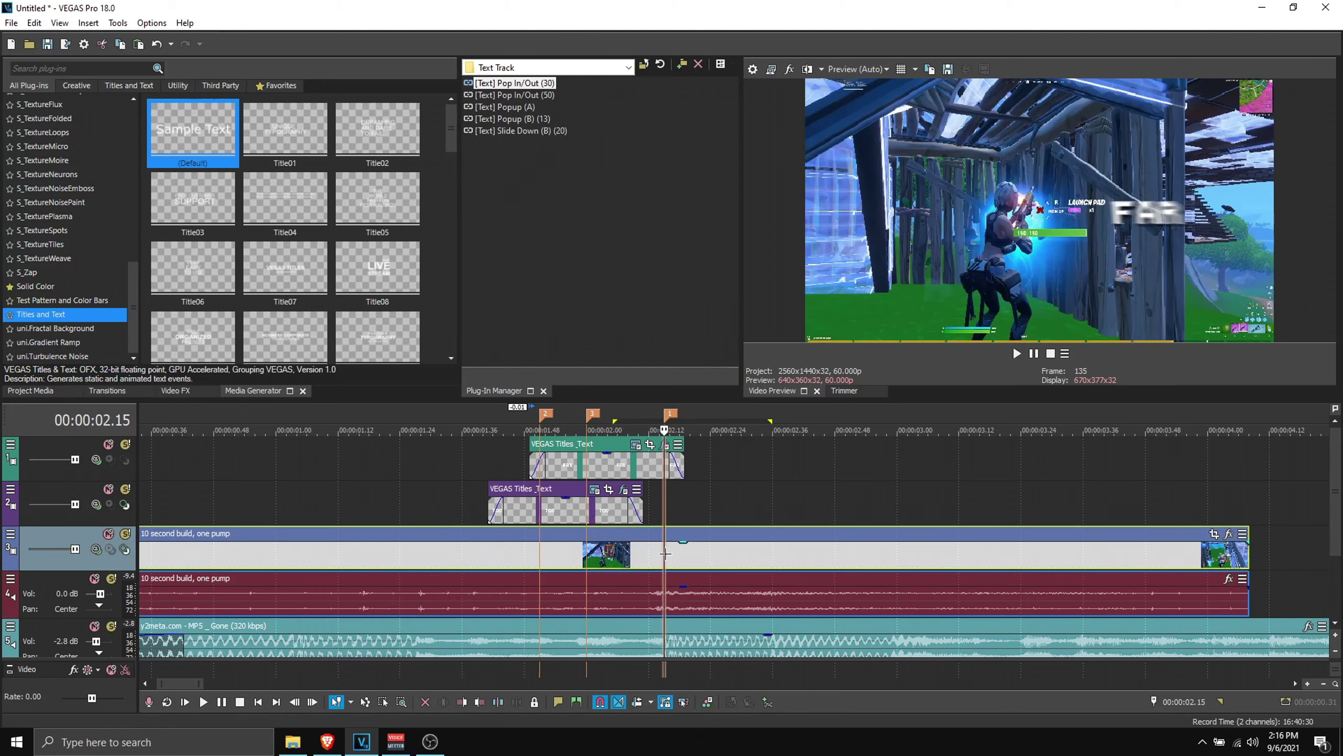
left_click(1196, 701)
type("-30")
key("Return")
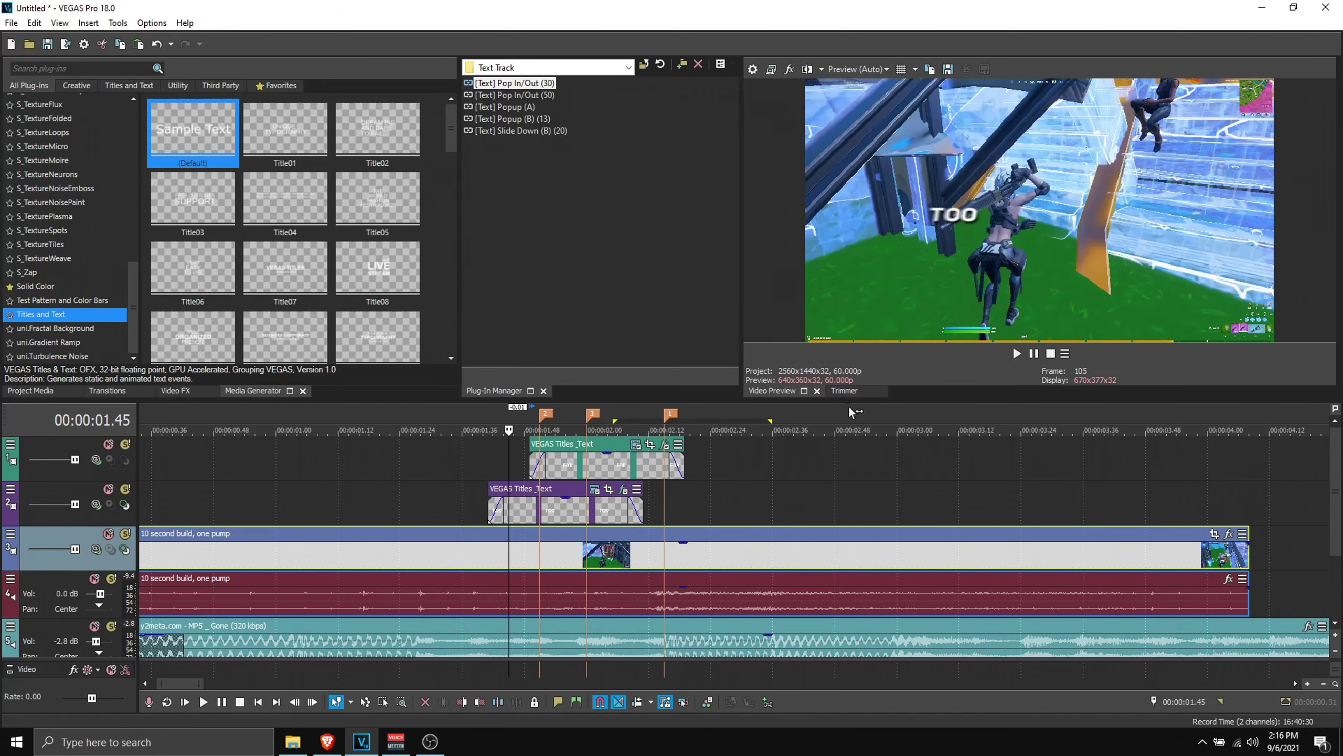
key("s")
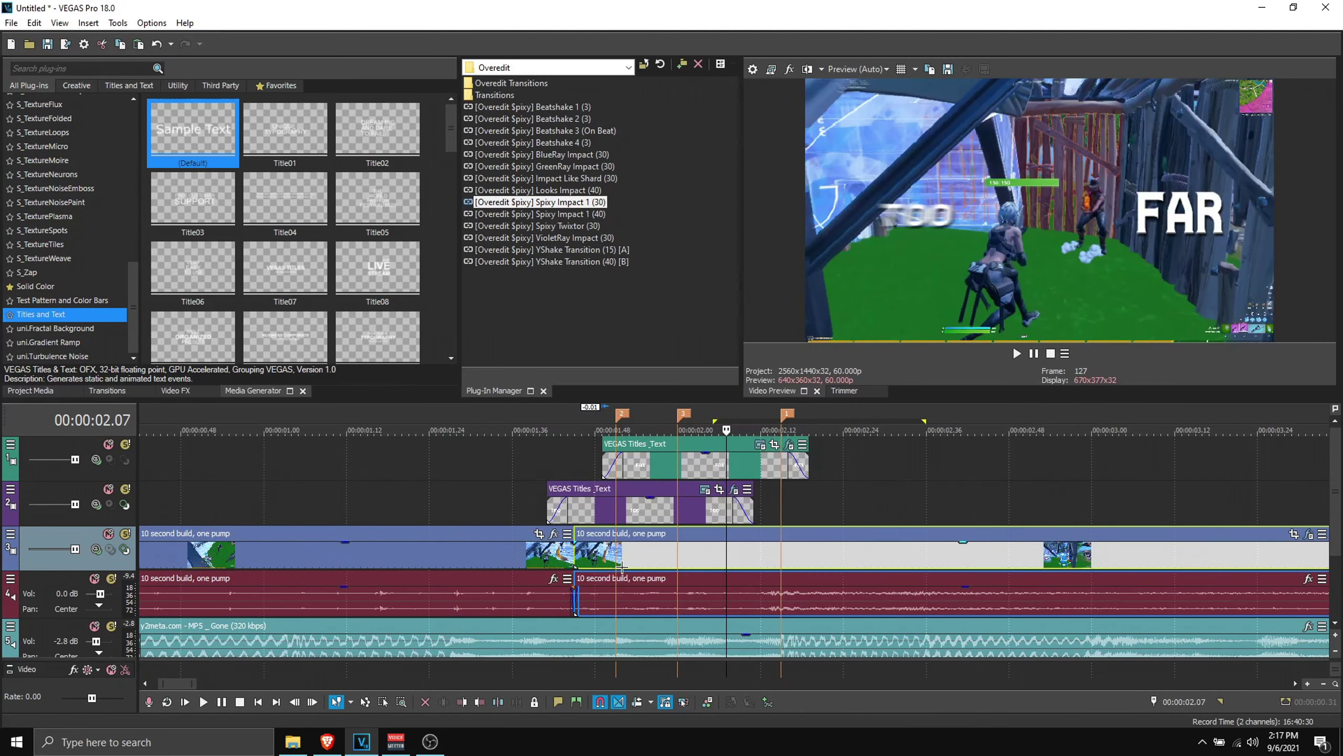
Step: Review the cut frame by frame and trim the second gameplay clip's end shorter
scroll(623, 567, "down", 1)
key("Right")
key("Right")
key("Right")
key("Right")
key("Right")
key("Right")
key("Right")
key("Right")
key("Right")
key("Right")
key("Right")
key("Right")
key("Right")
key("Right")
key("Right")
key("Right")
key("Right")
key("Right")
key("Right")
key("Right")
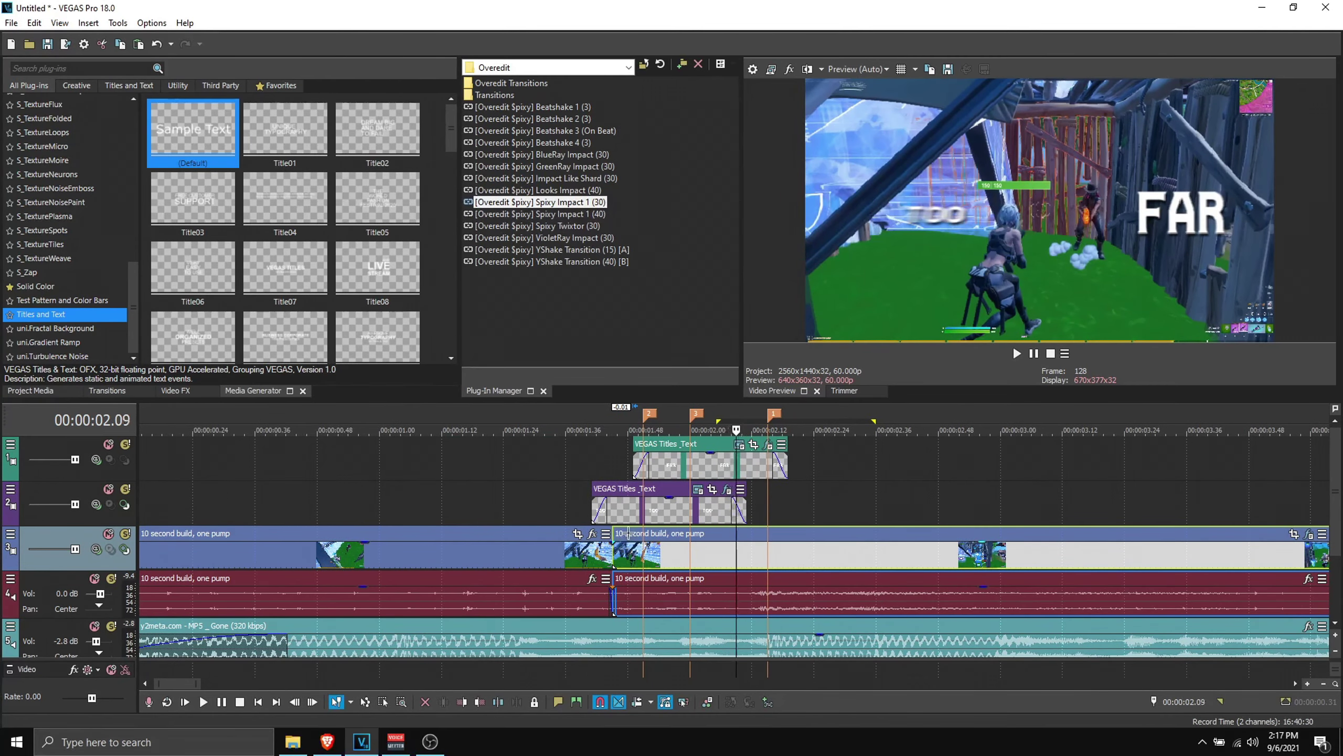
scroll(617, 518, "down", 3)
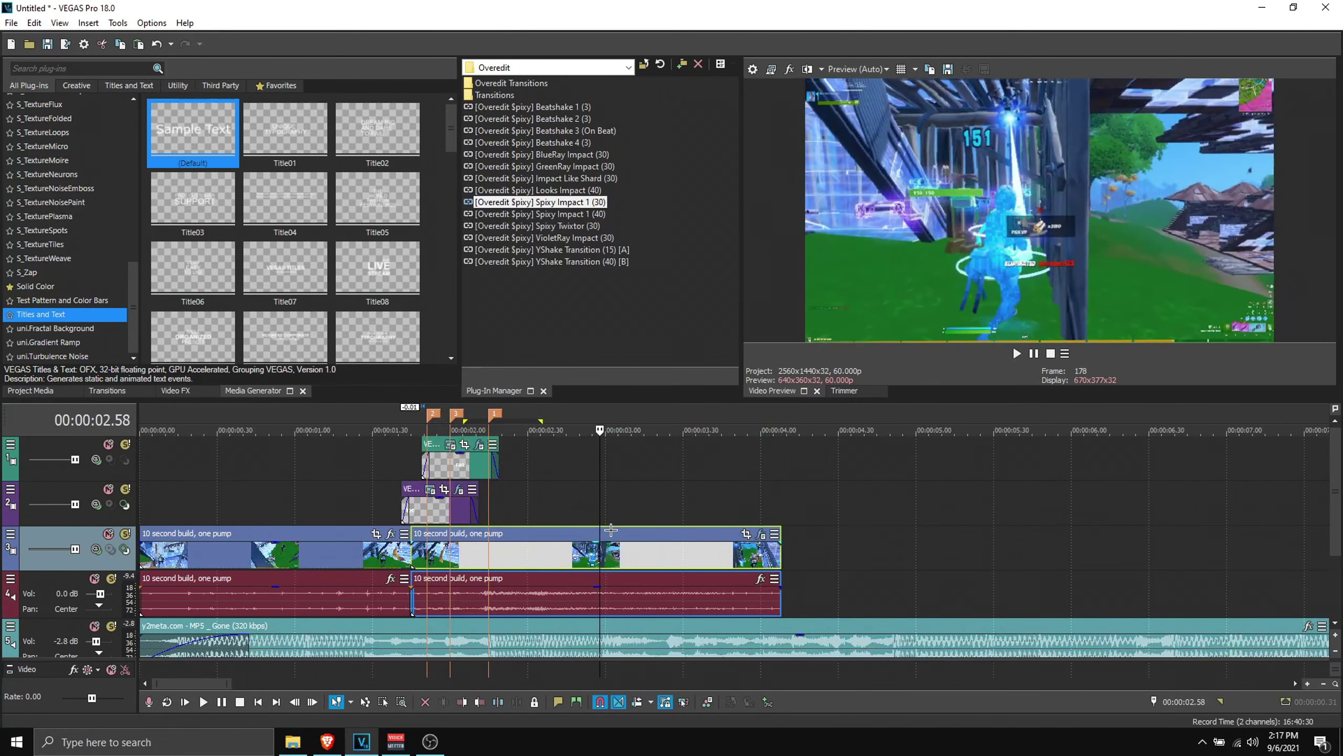
key("Left")
key("Left")
key("Left")
key("Left")
key("Left")
key("Left")
key("Left")
key("Left")
key("Left")
key("Left")
key("Left")
key("Left")
key("Left")
key("Left")
key("Left")
key("Left")
key("Left")
key("Left")
key("Left")
key("Left")
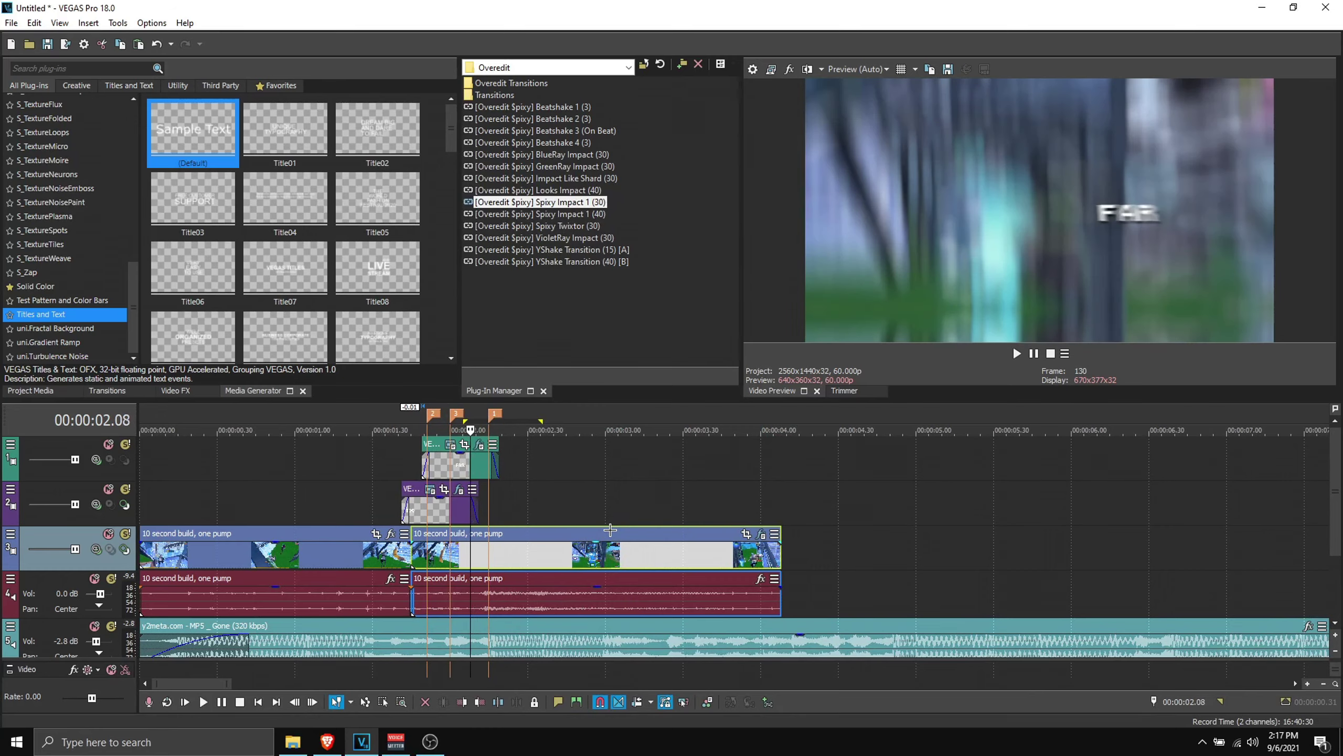
key("Right")
key("Right")
key("Right")
scroll(609, 529, "up", 1)
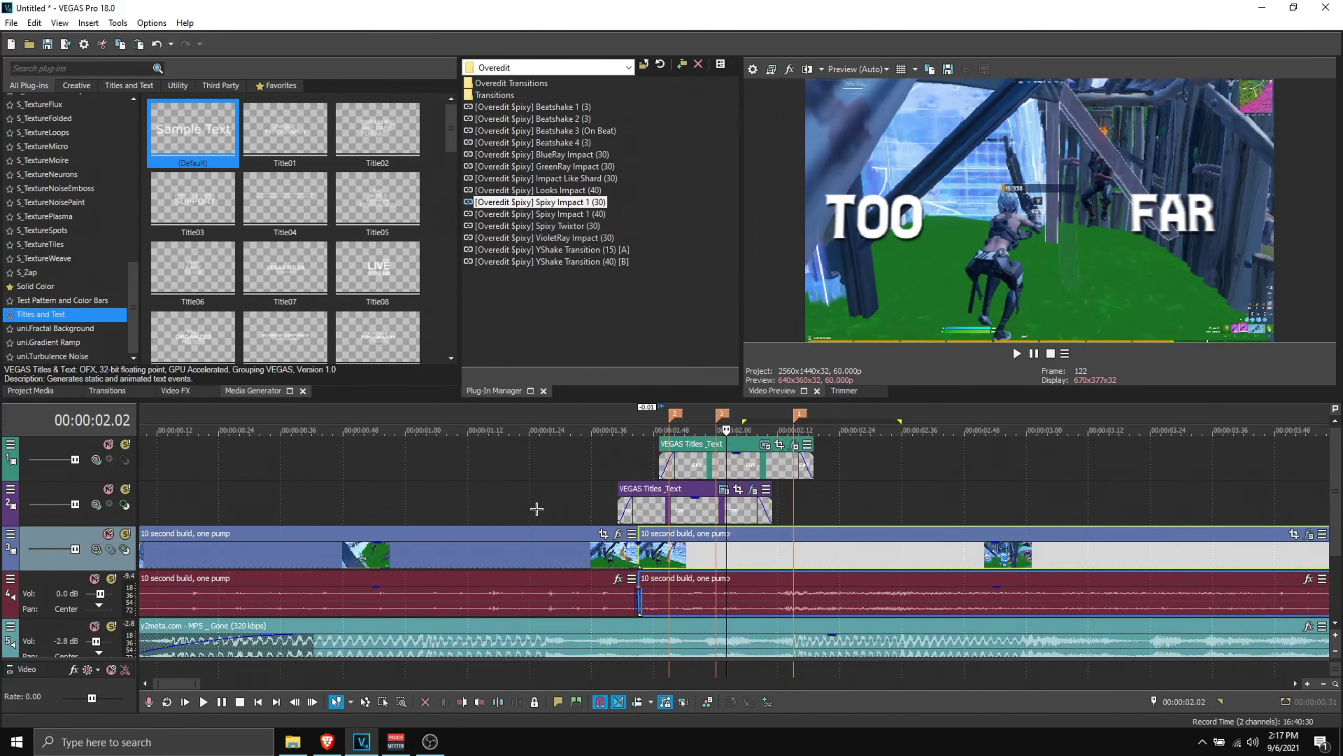
scroll(845, 550, "up", 1)
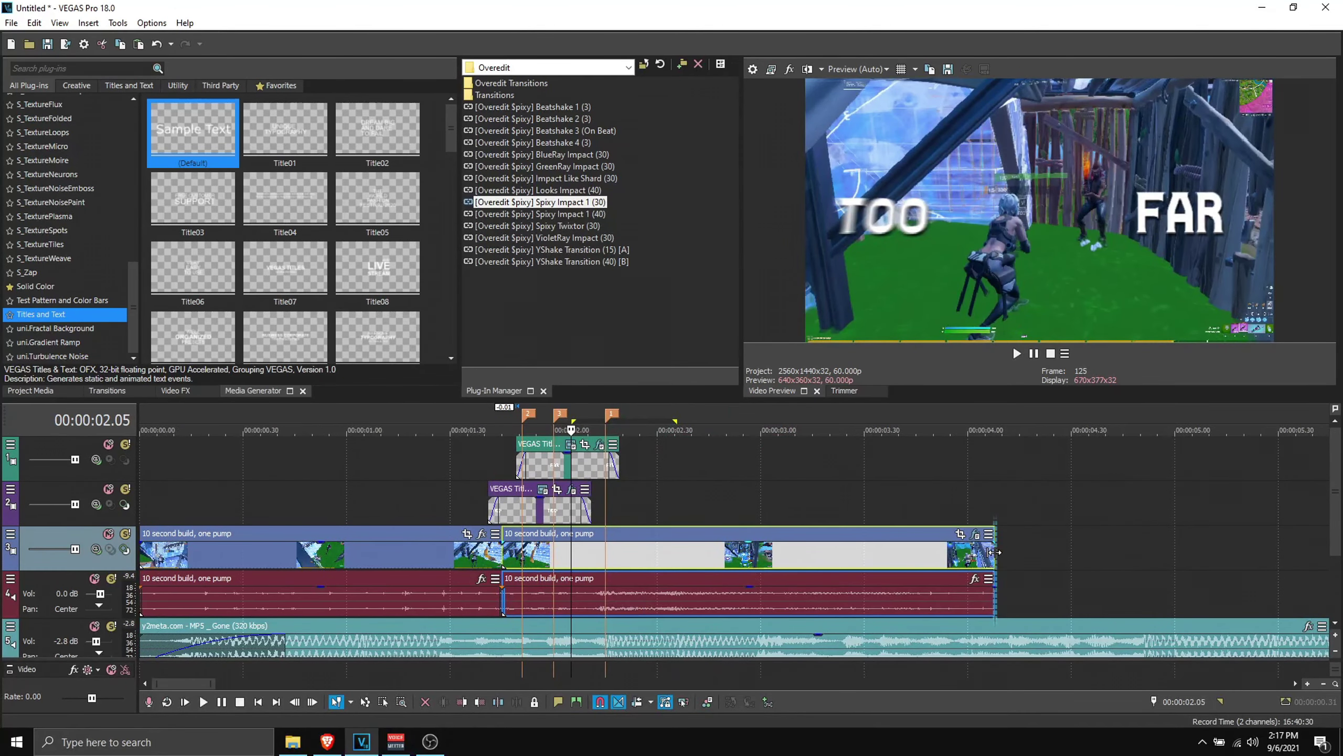
left_click_drag(995, 545, 813, 545)
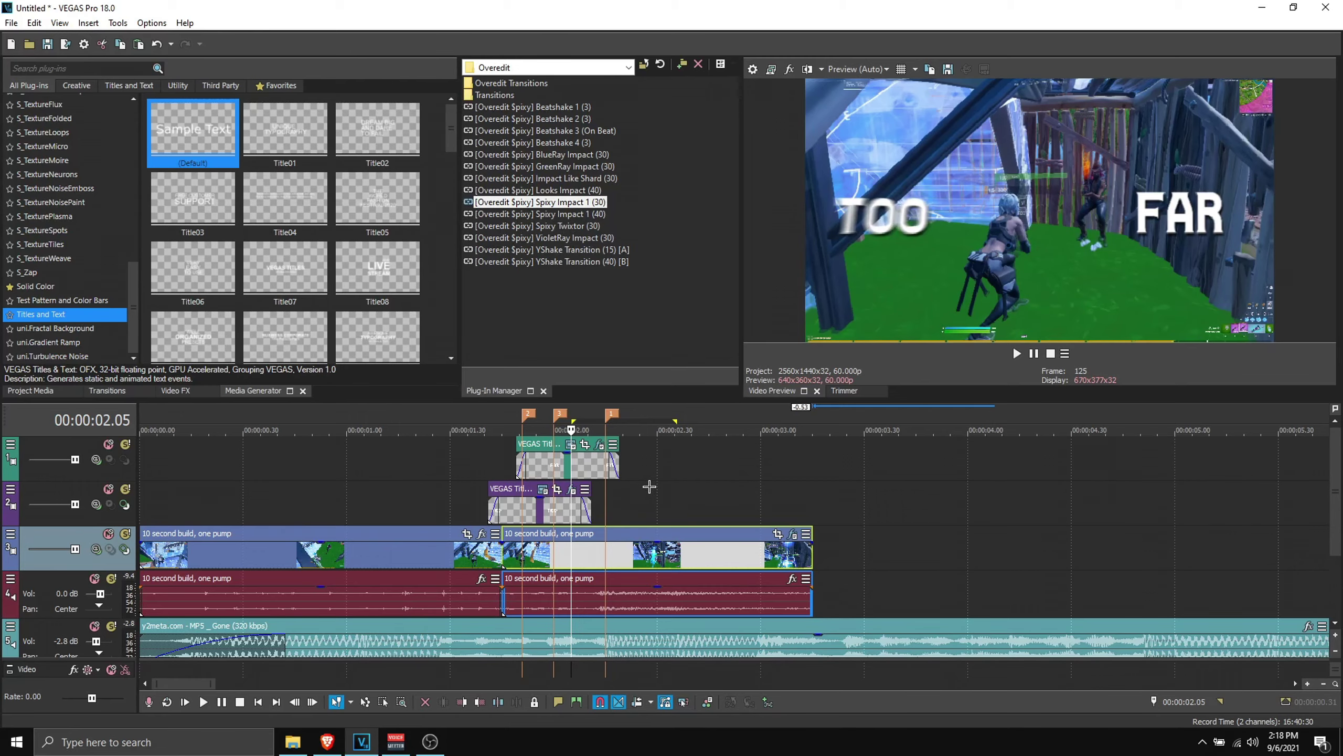
Step: Check the edit by placing the playhead at 1.41, 2.08 and 2.12 s
left_click(487, 458)
scroll(714, 516, "up", 2)
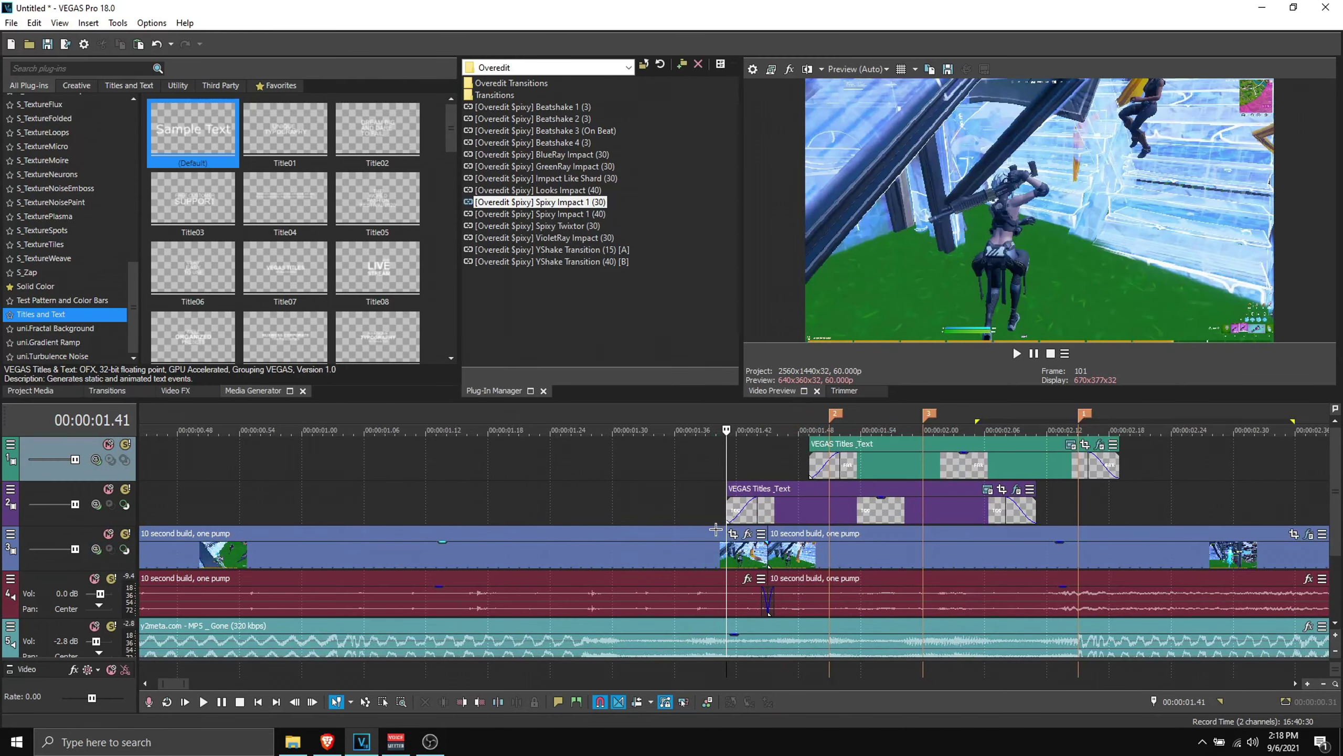
scroll(735, 515, "up", 2)
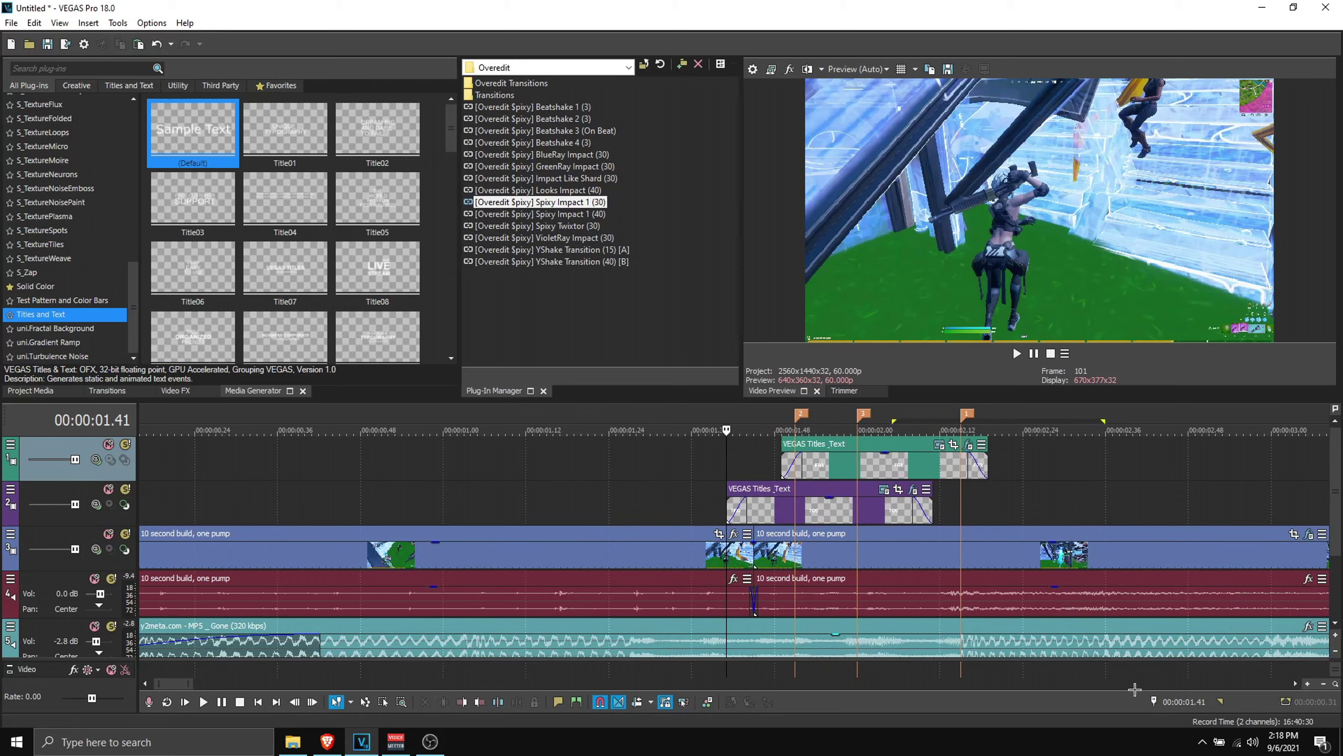
left_click(1188, 702)
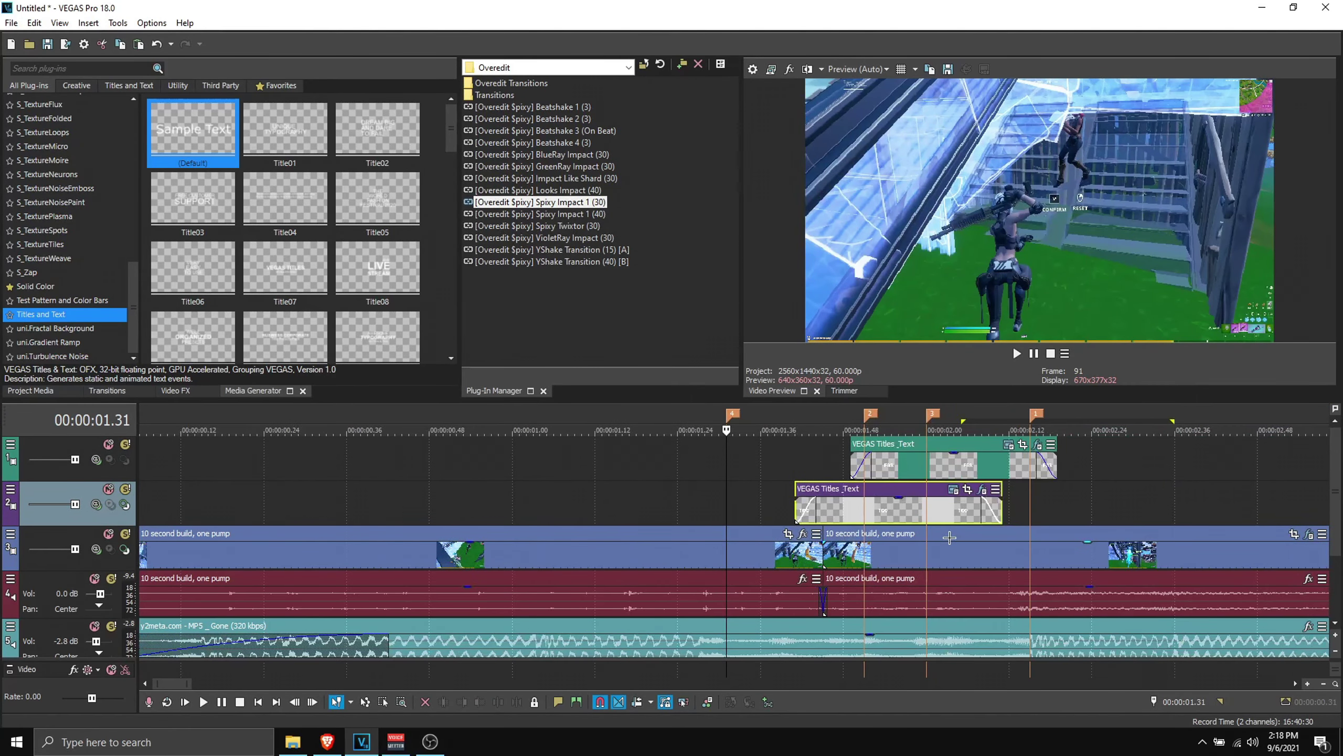
scroll(954, 536, "down", 2)
left_click(906, 557)
scroll(775, 571, "down", 1)
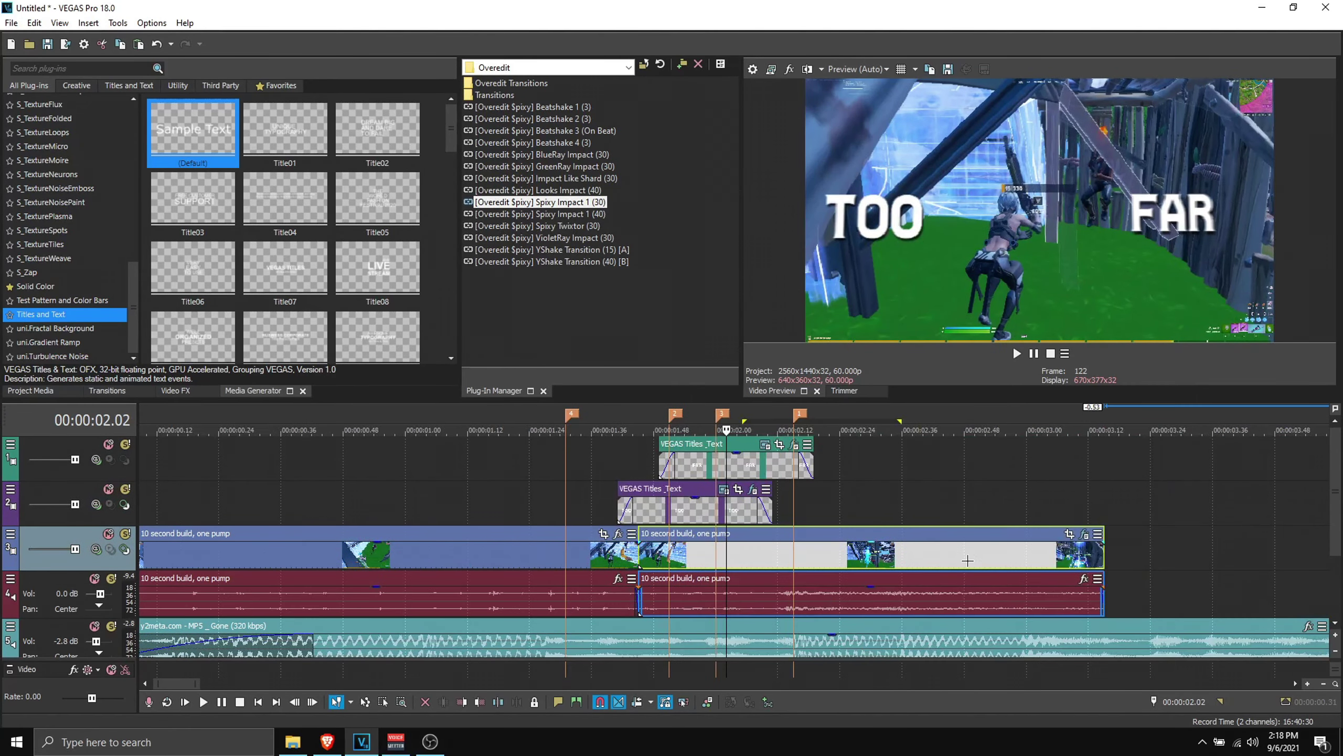
left_click(775, 559)
left_click(776, 559)
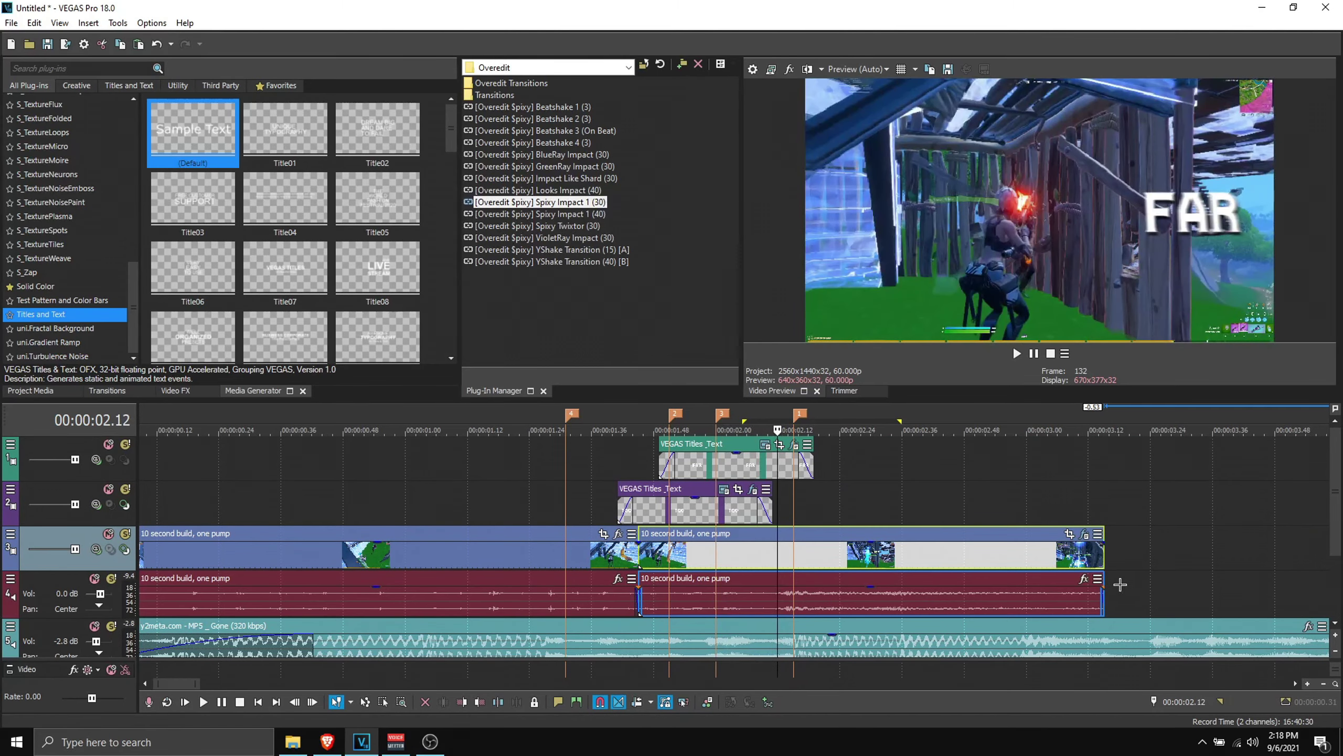
Step: Select 1.31–3.15 s on the ruler and confirm the project is 2560×1440
left_click_drag(1105, 499, 566, 508)
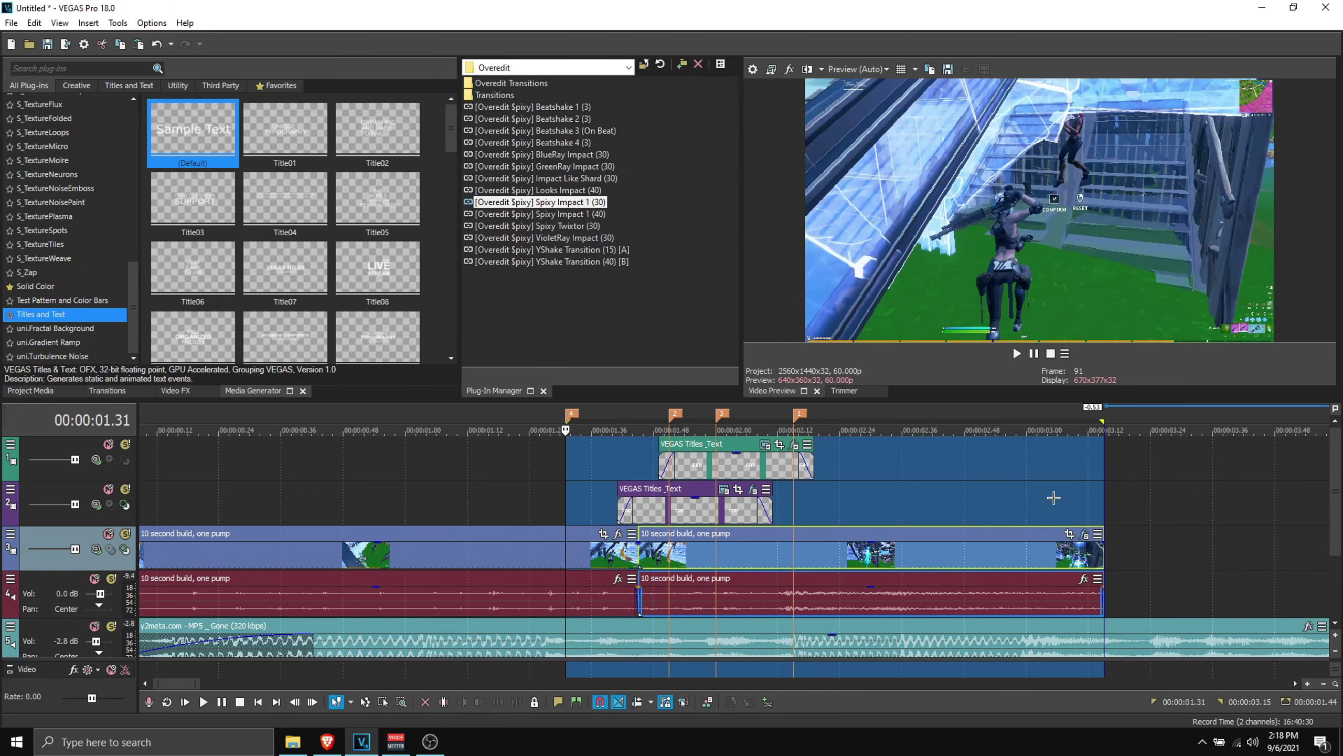
left_click(750, 69)
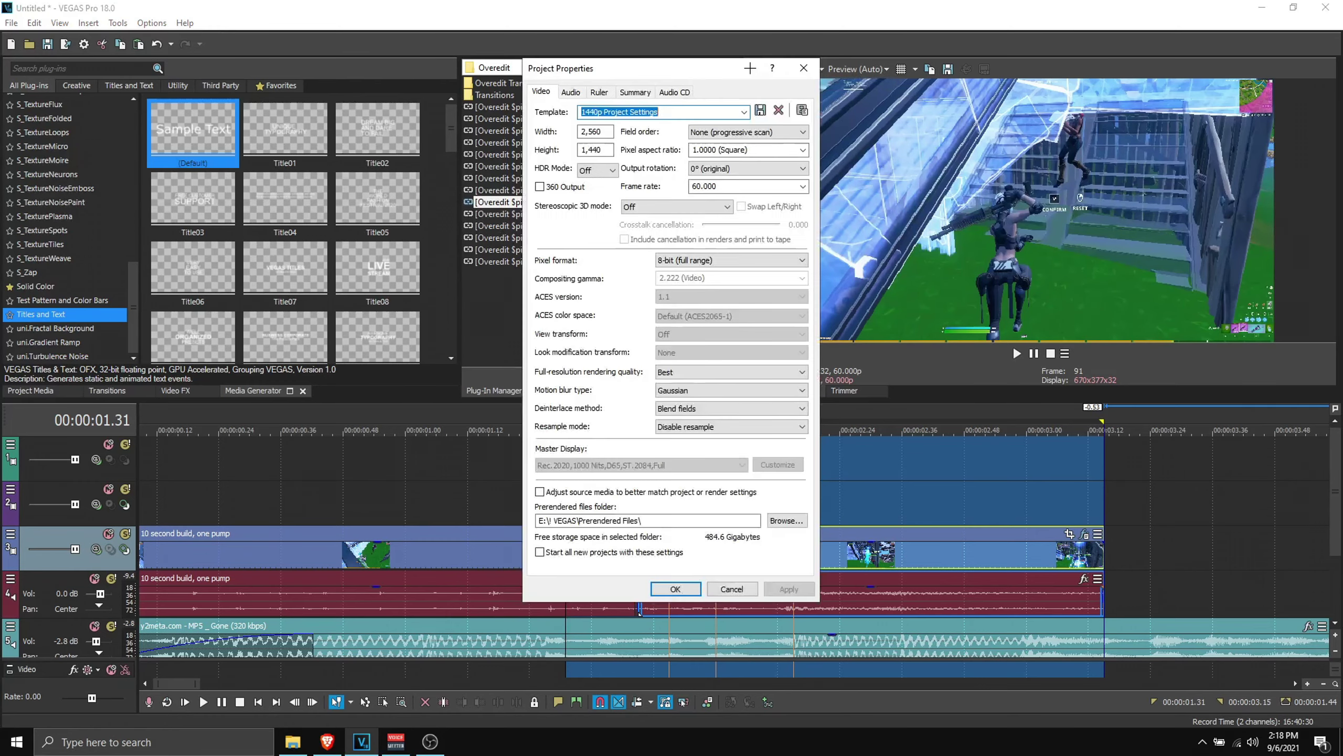
left_click(595, 136)
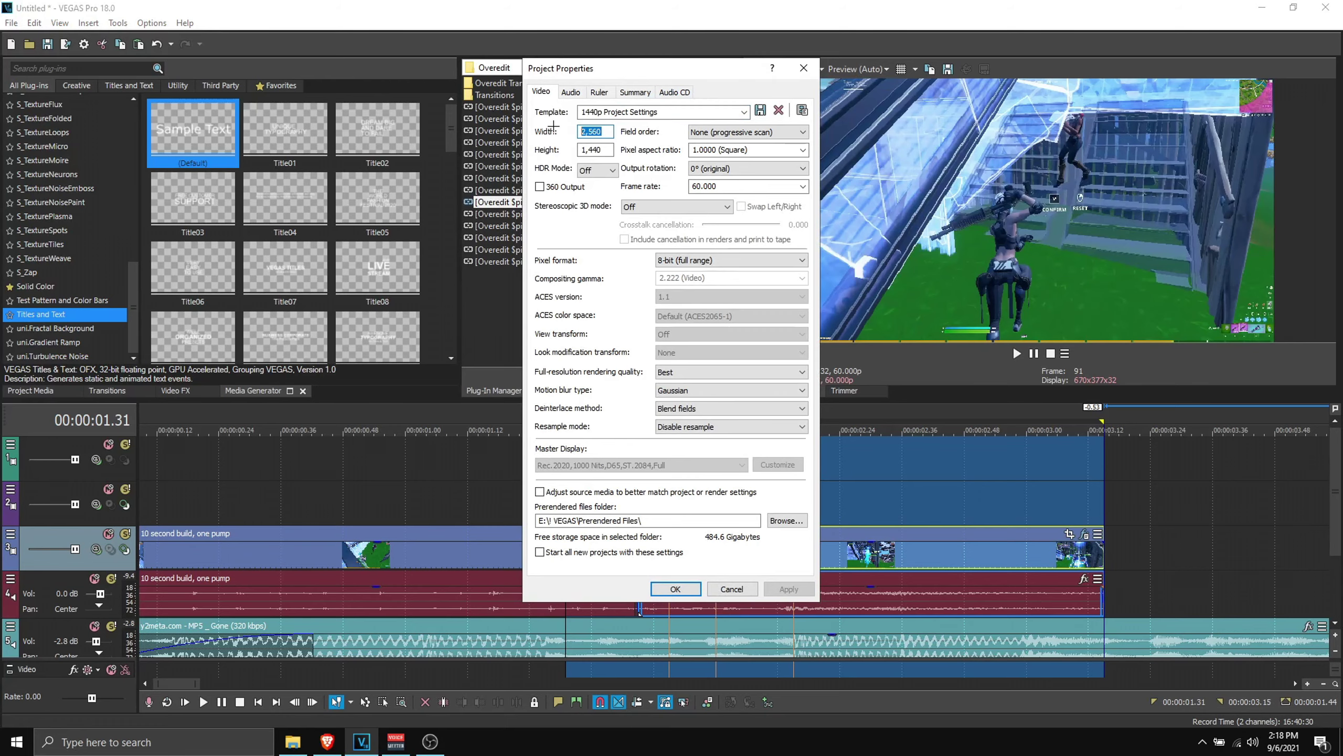
left_click_drag(605, 148, 580, 152)
left_click(804, 68)
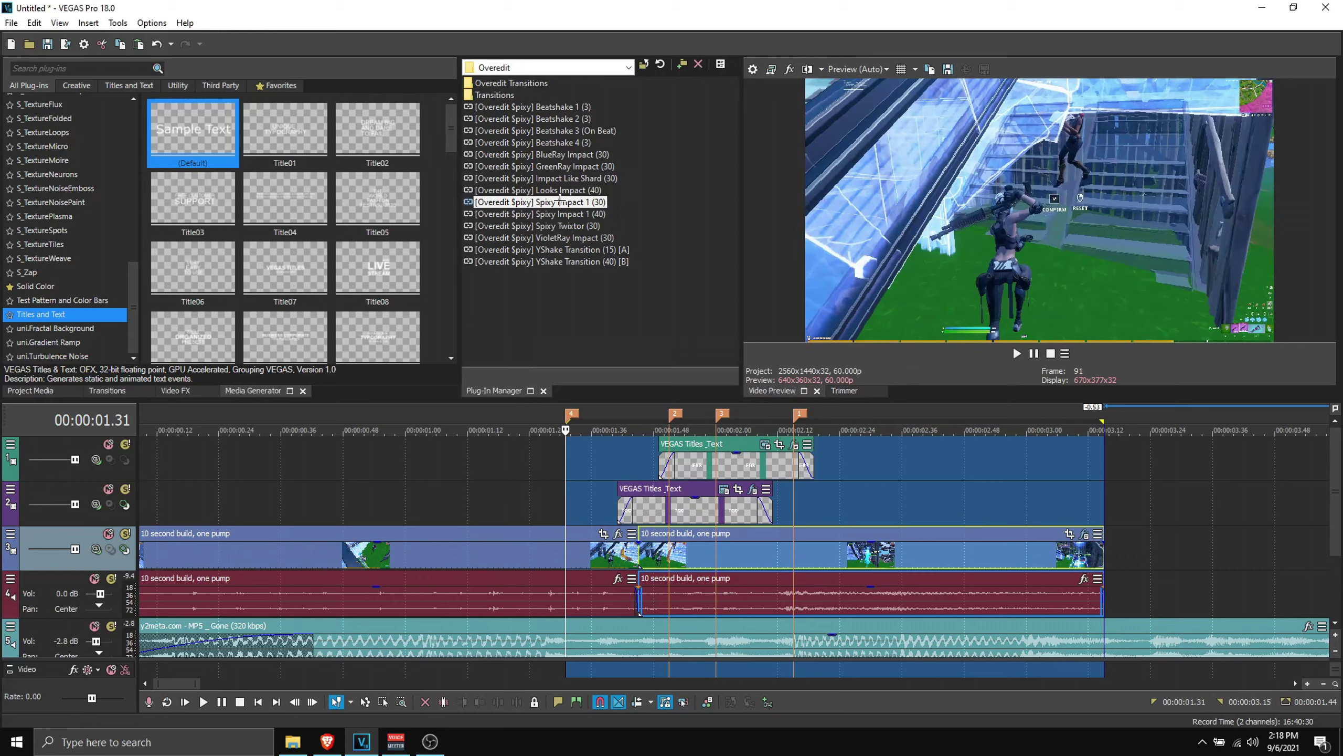
Step: Choose the Regular 1440p (No Sound) render template and verify its frame width and height
left_click(11, 20)
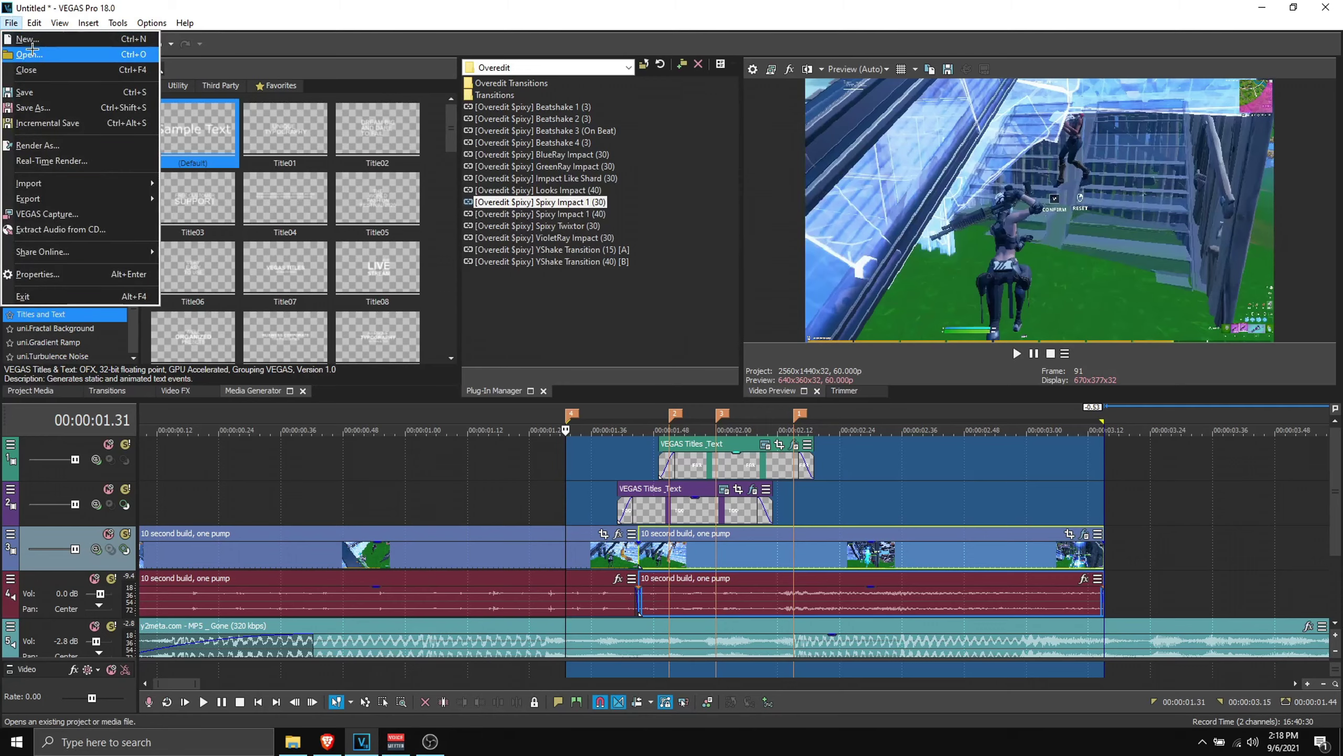
left_click(35, 141)
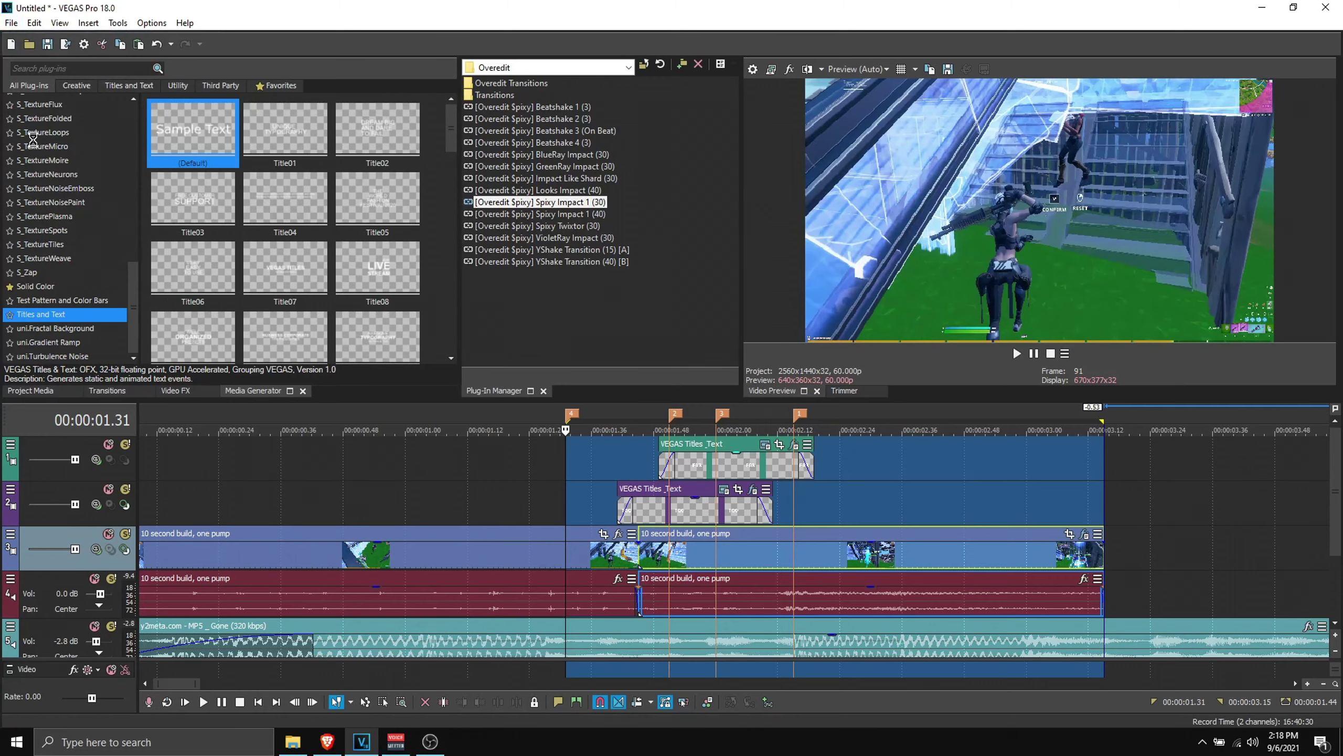
left_click(364, 340)
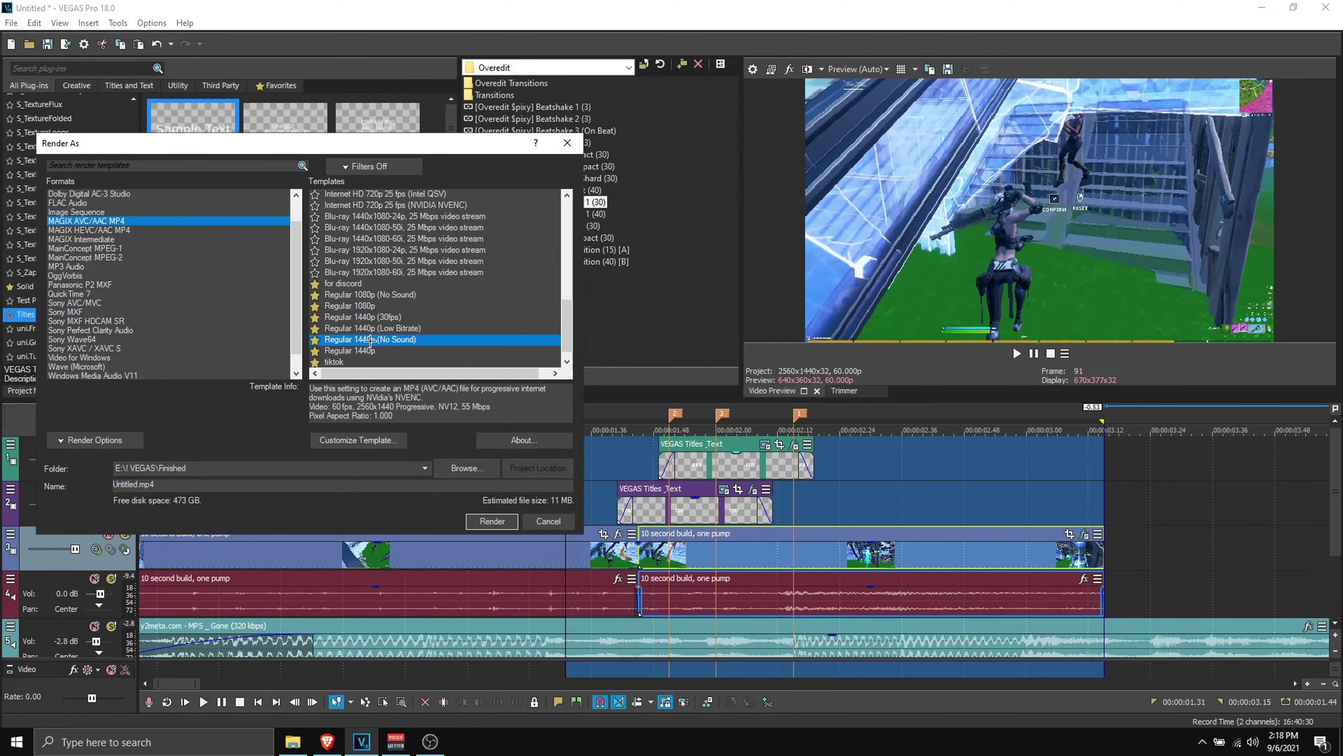
left_click(373, 439)
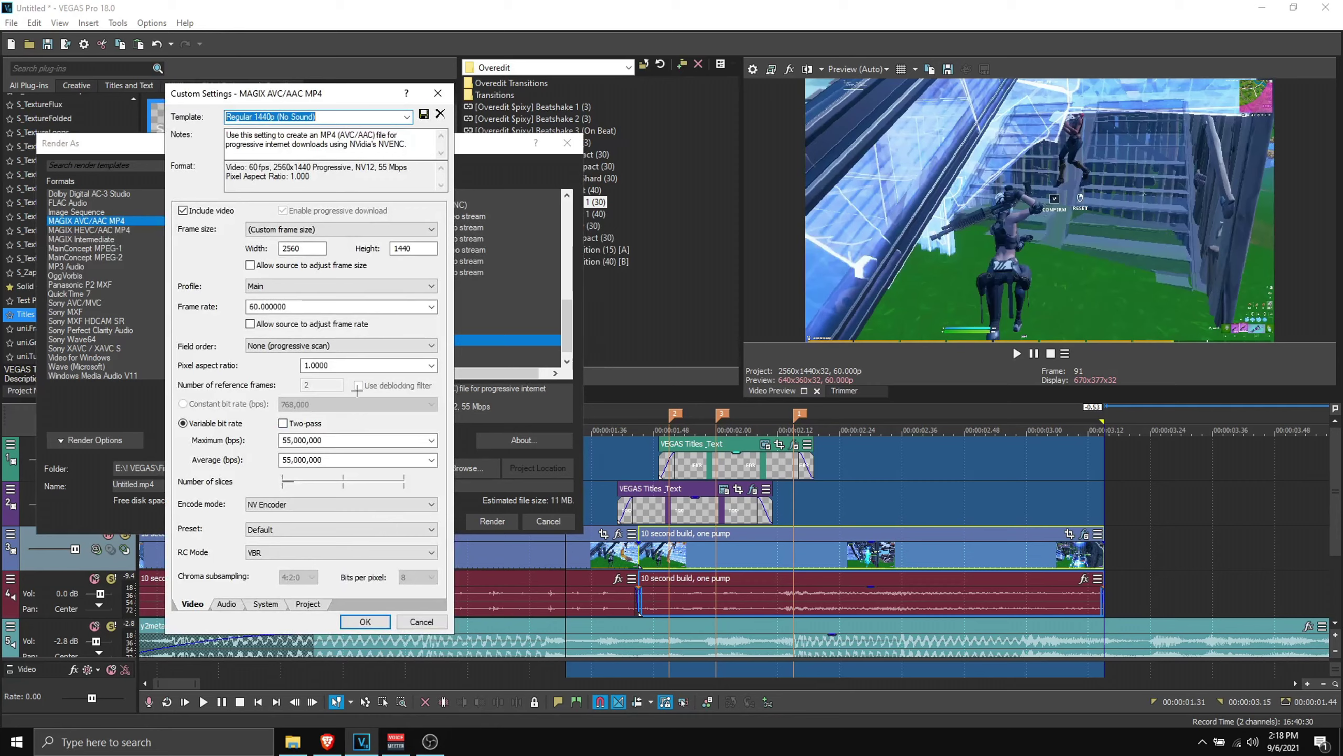
left_click(311, 251)
key("Tab")
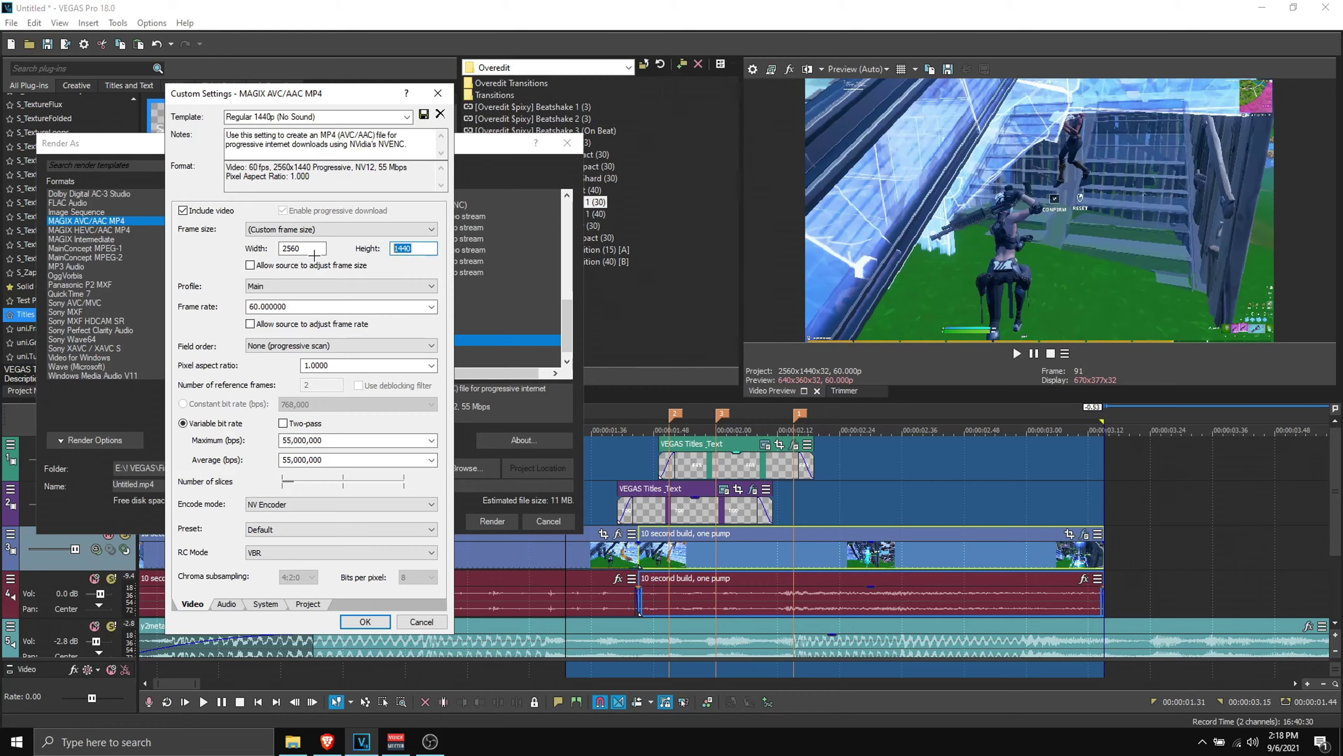
left_click(299, 249)
left_click(368, 622)
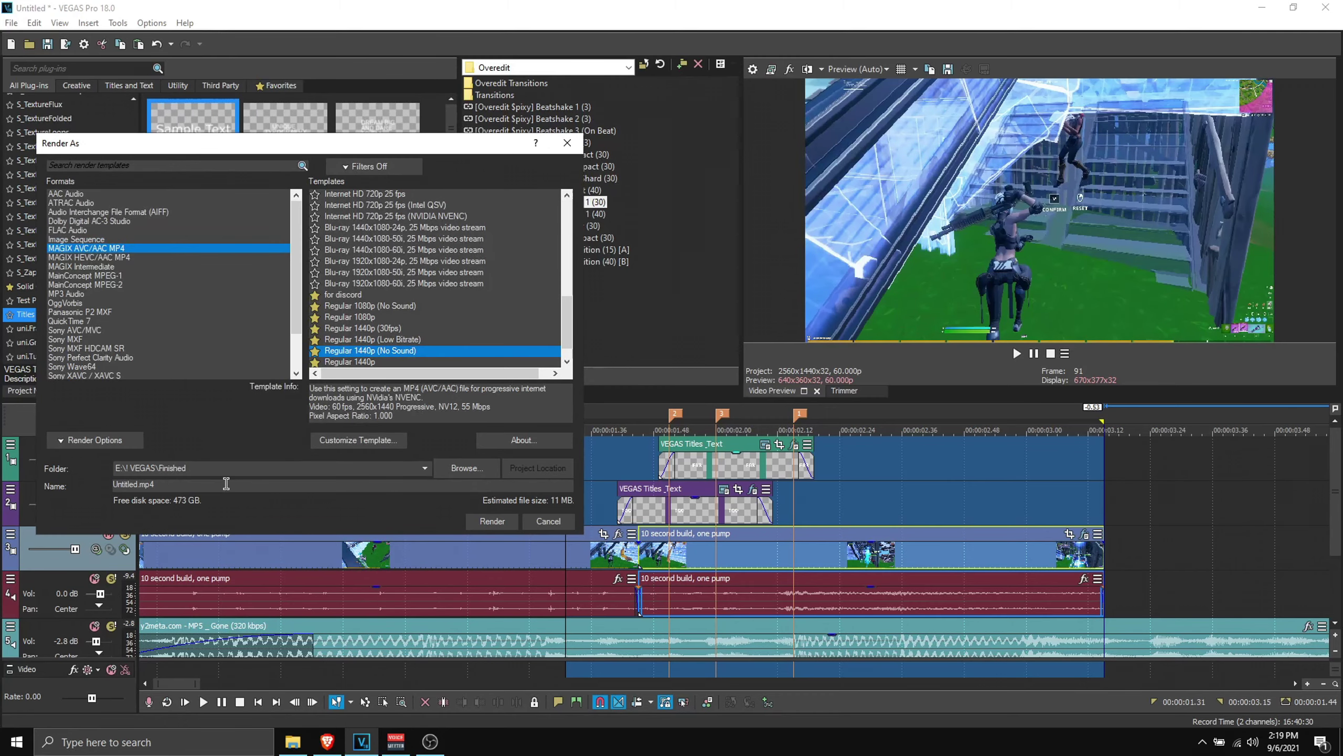
Step: Render the region as DBAUWD and place the clip on the gameplay track
type("DBAUWD")
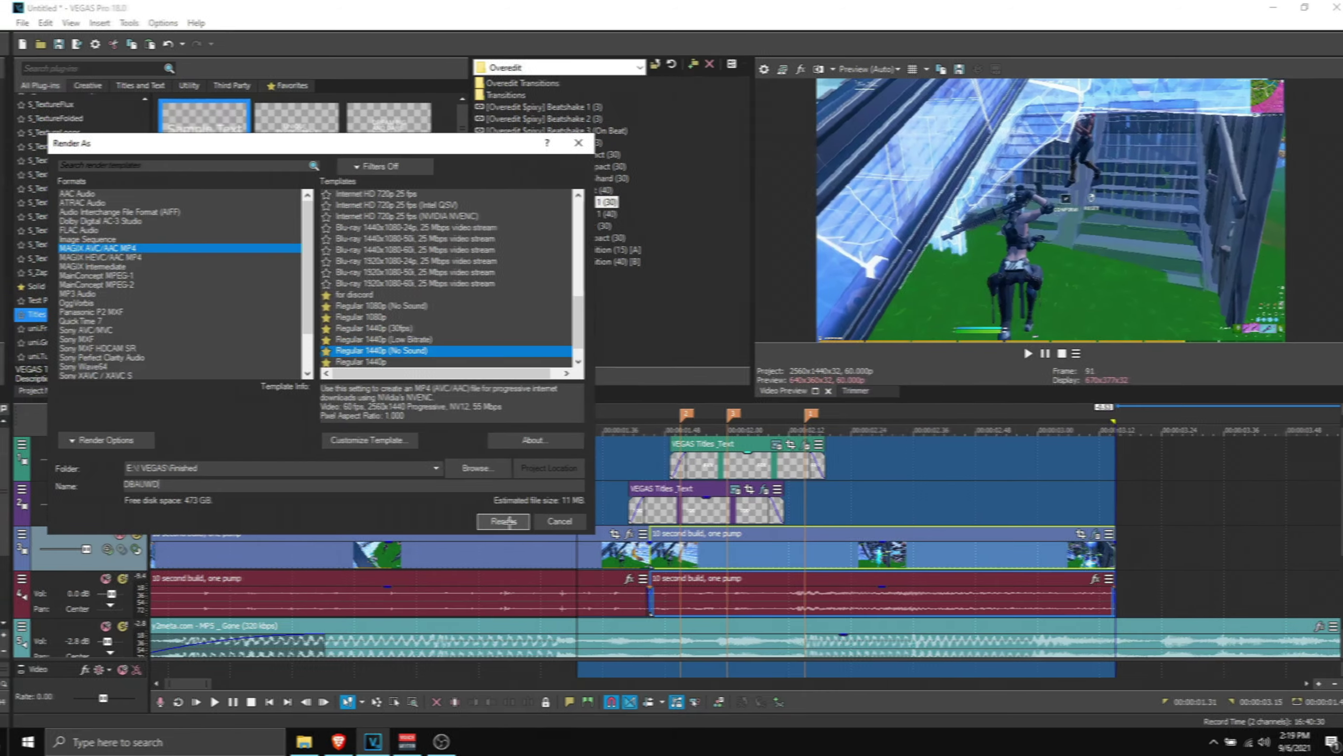
left_click(492, 521)
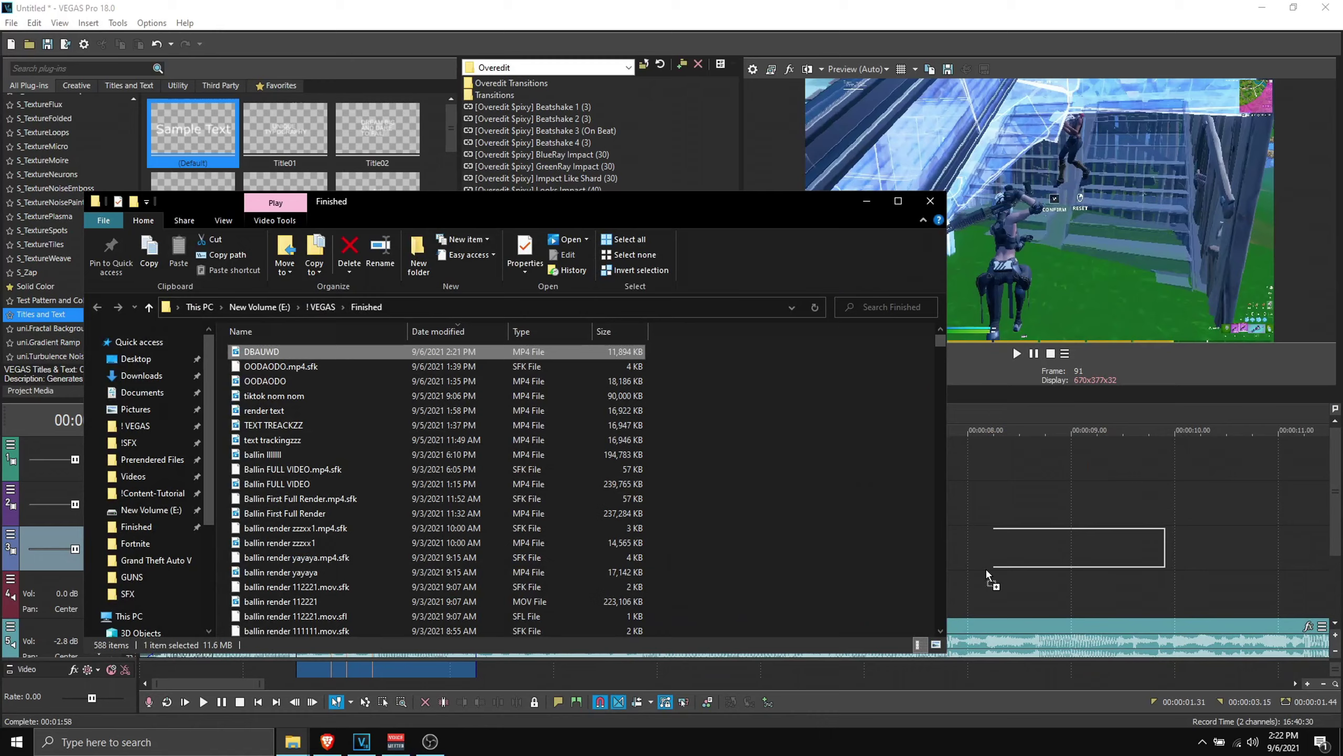
left_click_drag(988, 577, 506, 551)
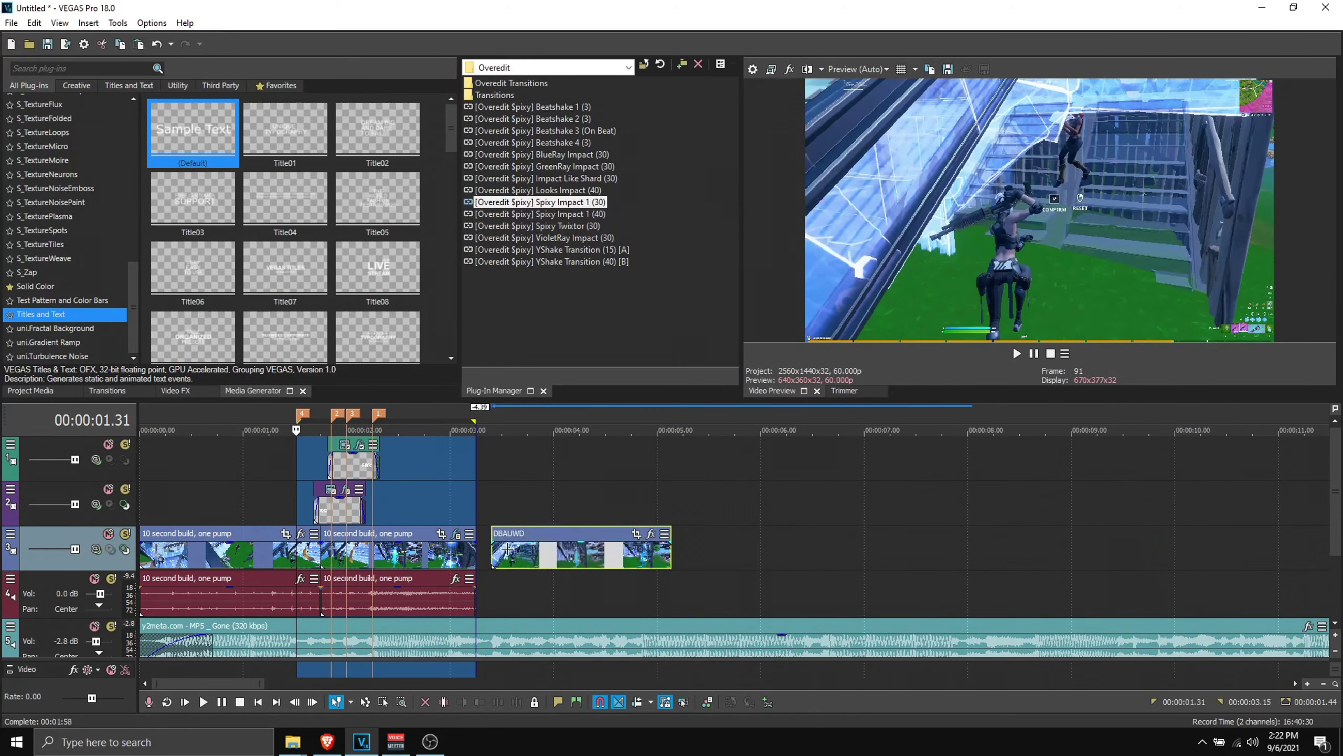
Step: Split the first build clip at 1.31 and delete the leftover build pieces
left_click(297, 561)
scroll(520, 579, "up", 4)
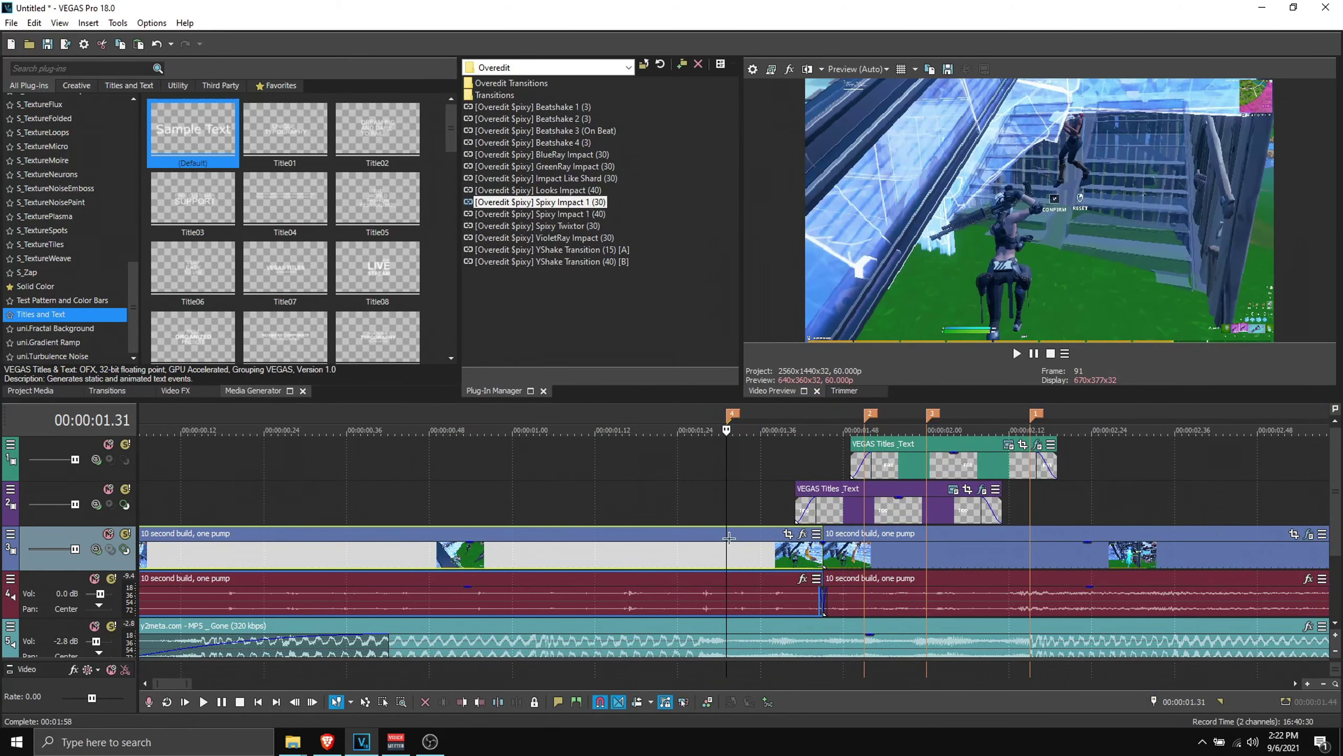
scroll(729, 538, "down", 4)
key("s")
left_click(390, 555)
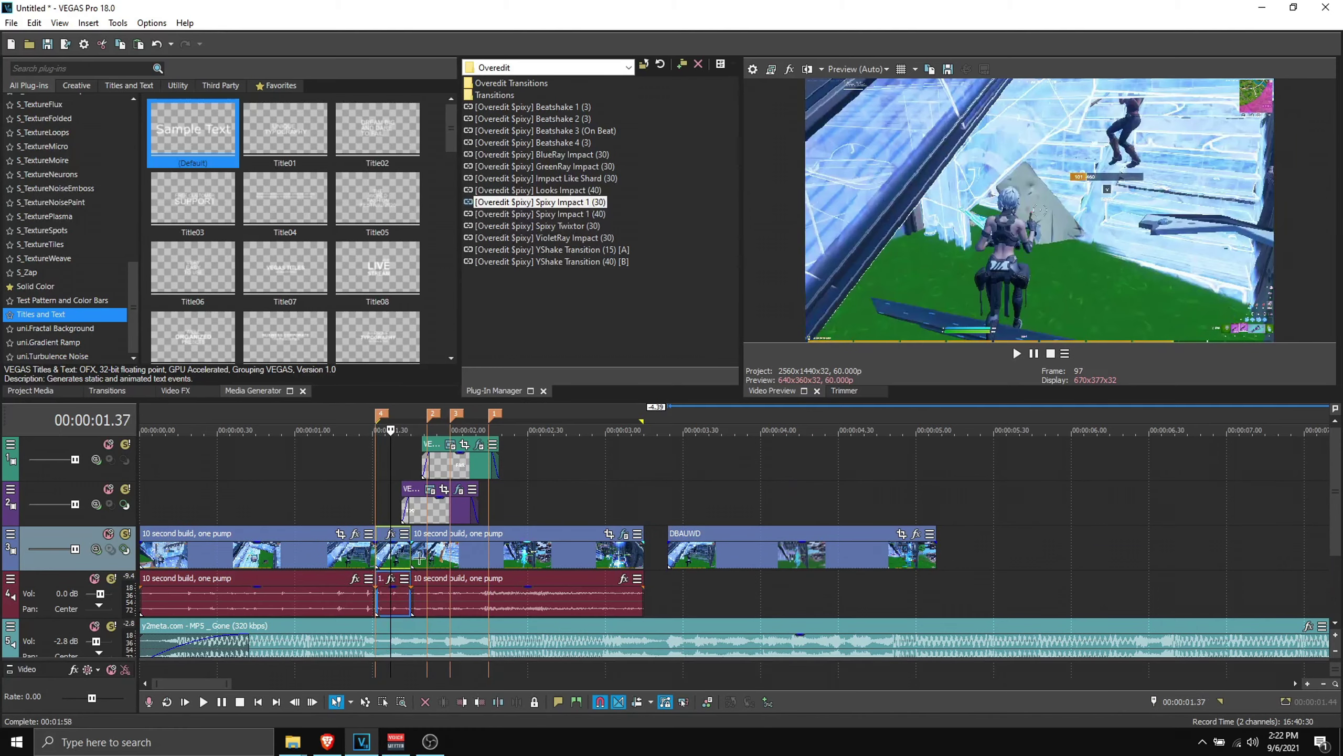
key("Delete")
left_click(451, 554)
key("Delete")
Step: Delete both title events, butt DBAUWD against the first clip, and play it back
left_click(445, 510)
key("Delete")
left_click(462, 466)
key("Delete")
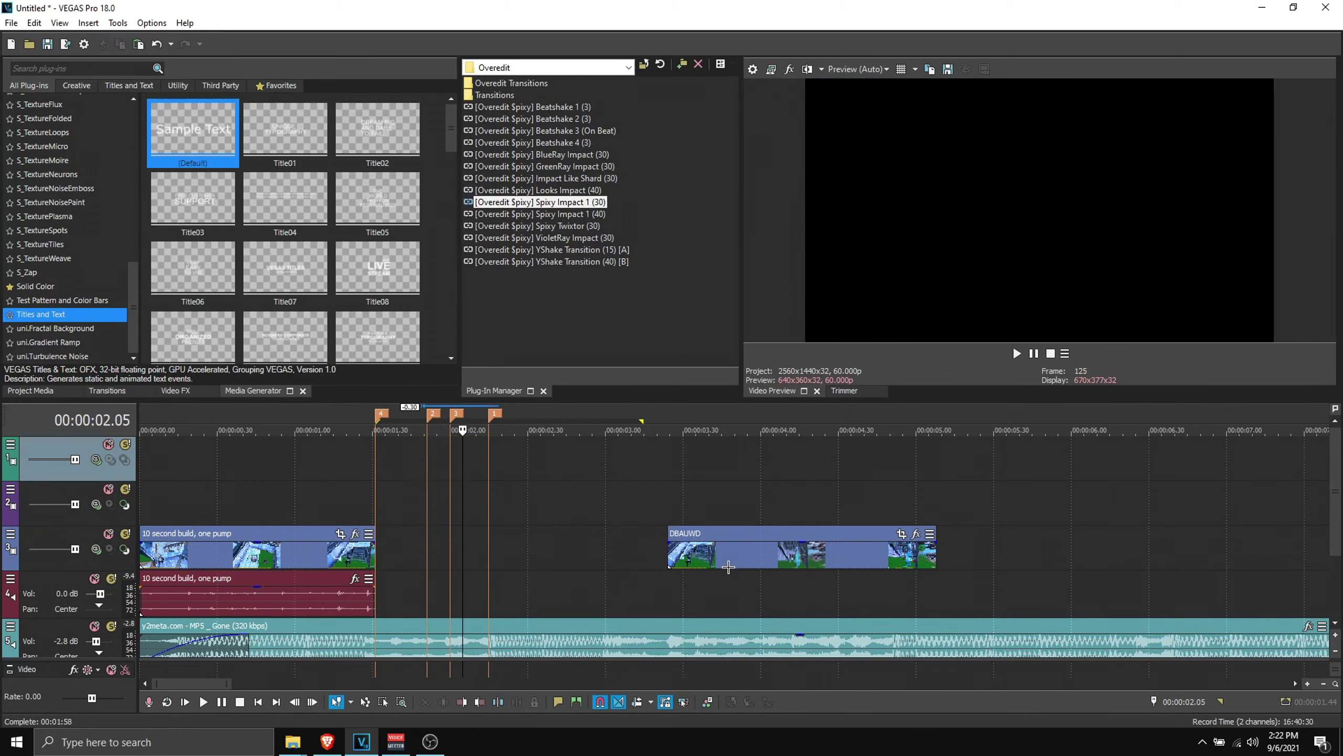
left_click_drag(729, 567, 436, 563)
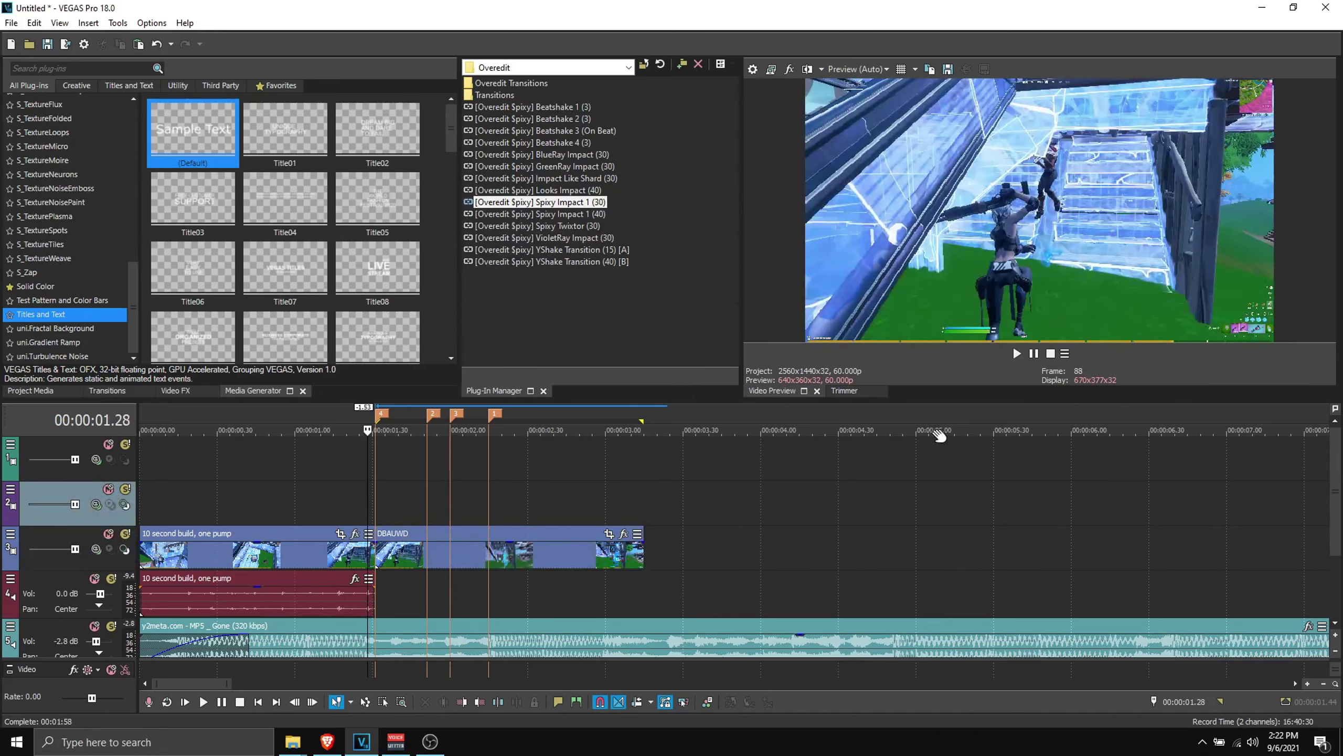
key("space")
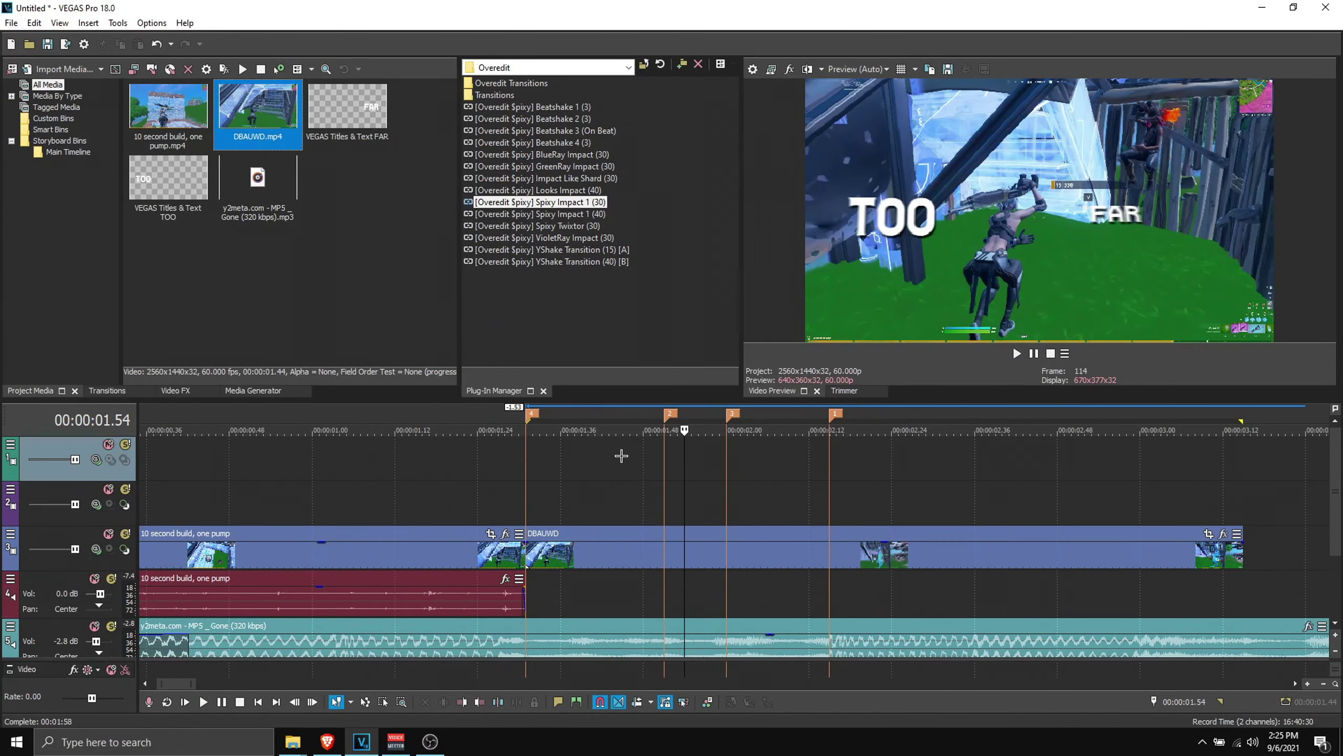
Step: Apply the S_BlurMoCurves effect, found by searching 'blurm', to the DBAUWD clip
left_click(166, 390)
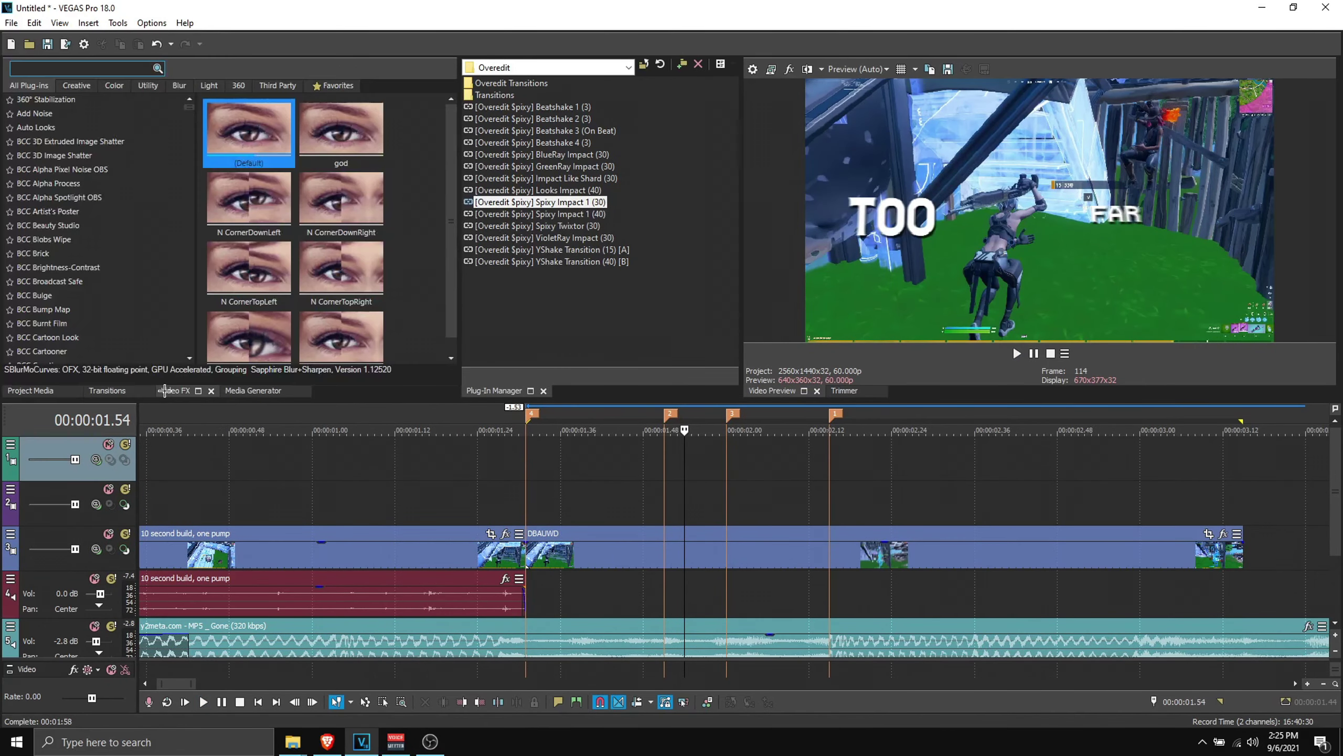
left_click(30, 65)
type("blurmo")
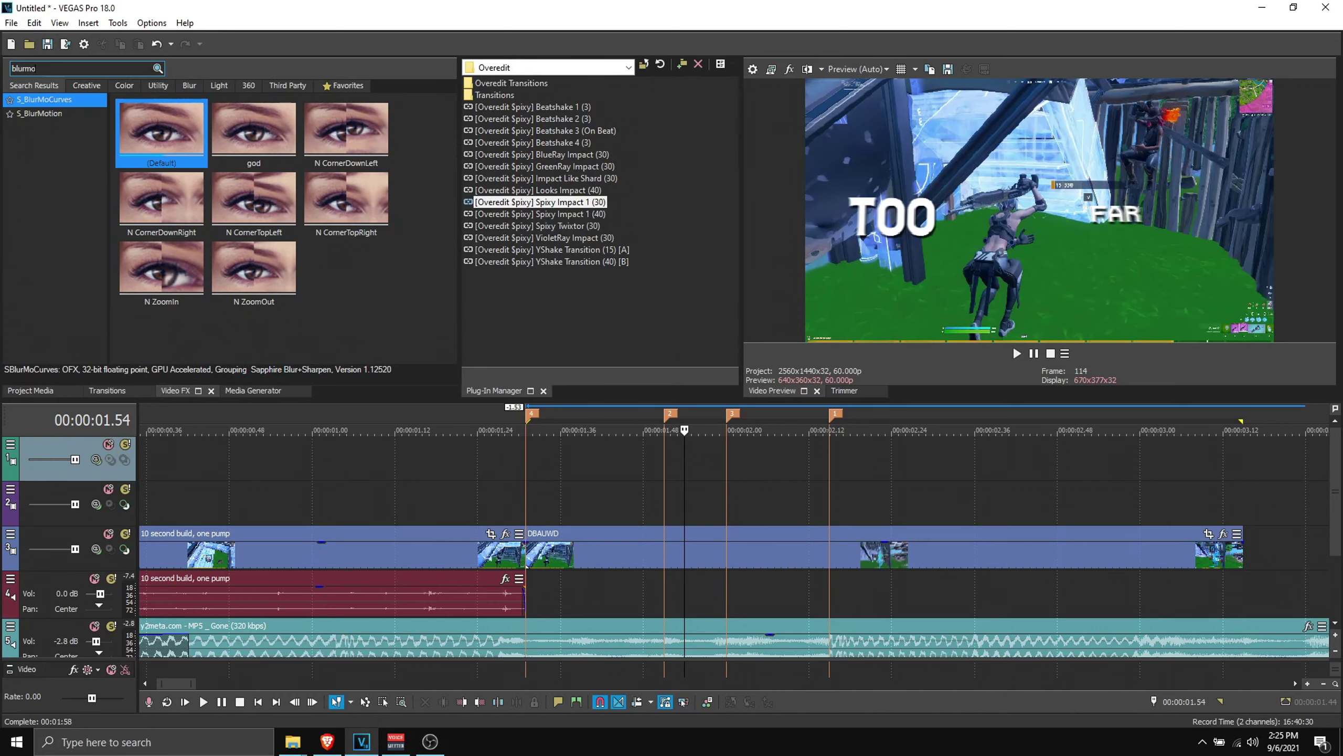
left_click_drag(153, 130, 623, 390)
left_click_drag(703, 553, 701, 550)
left_click(656, 556)
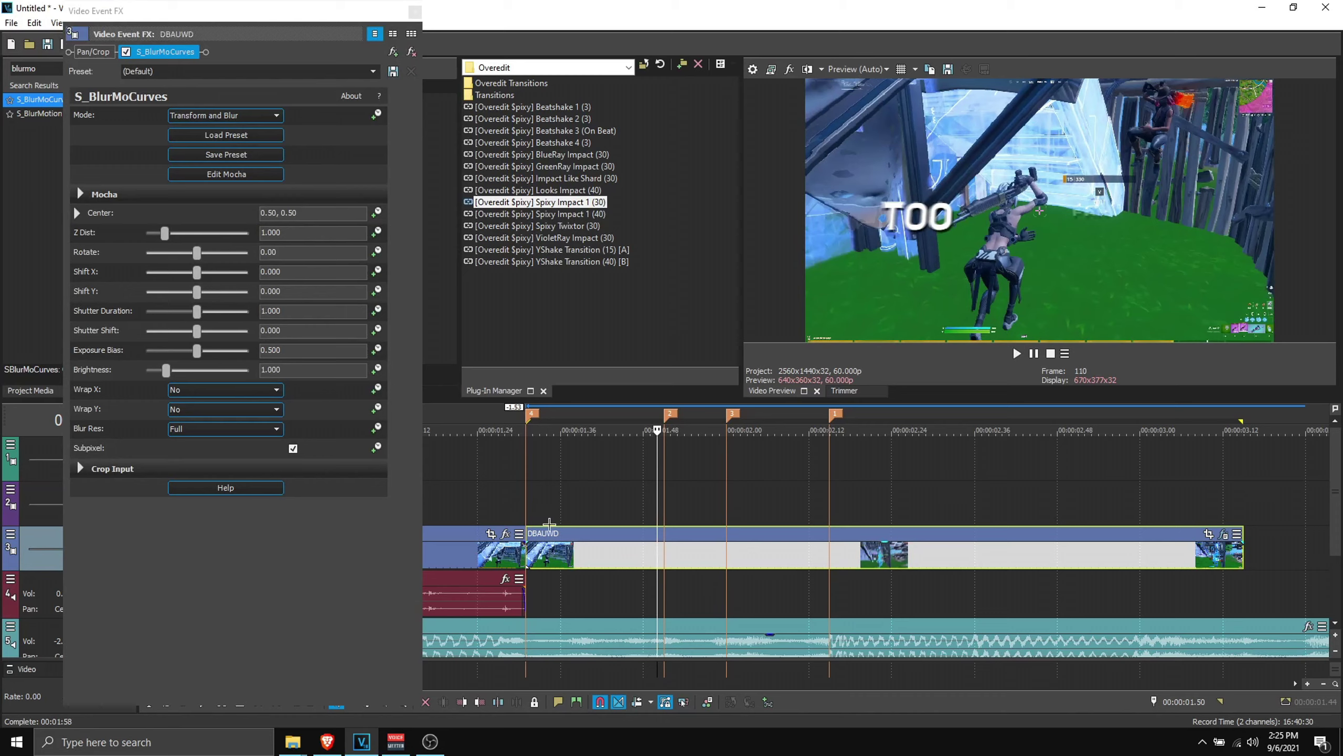
Step: Set Wrap X and Wrap Y to Reflect and Shutter Duration to 0.350
left_click(172, 389)
left_click(186, 402)
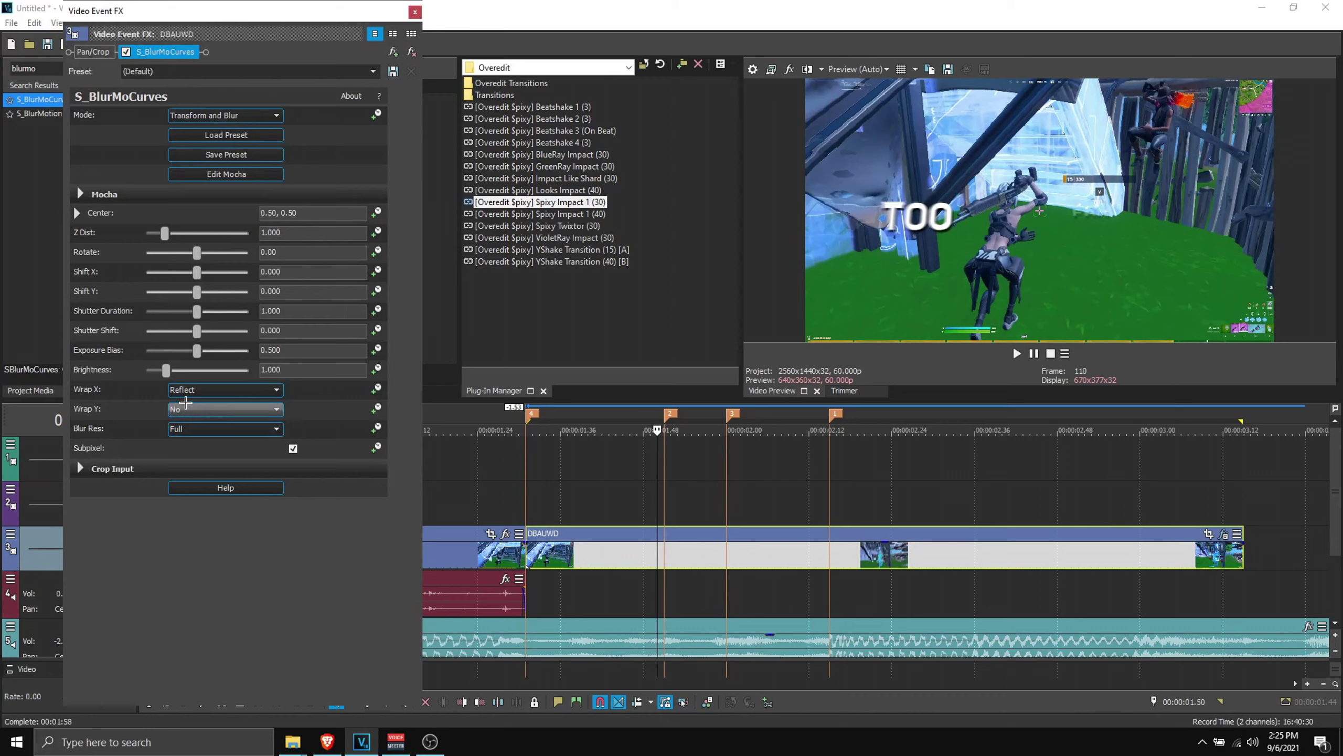
left_click(188, 409)
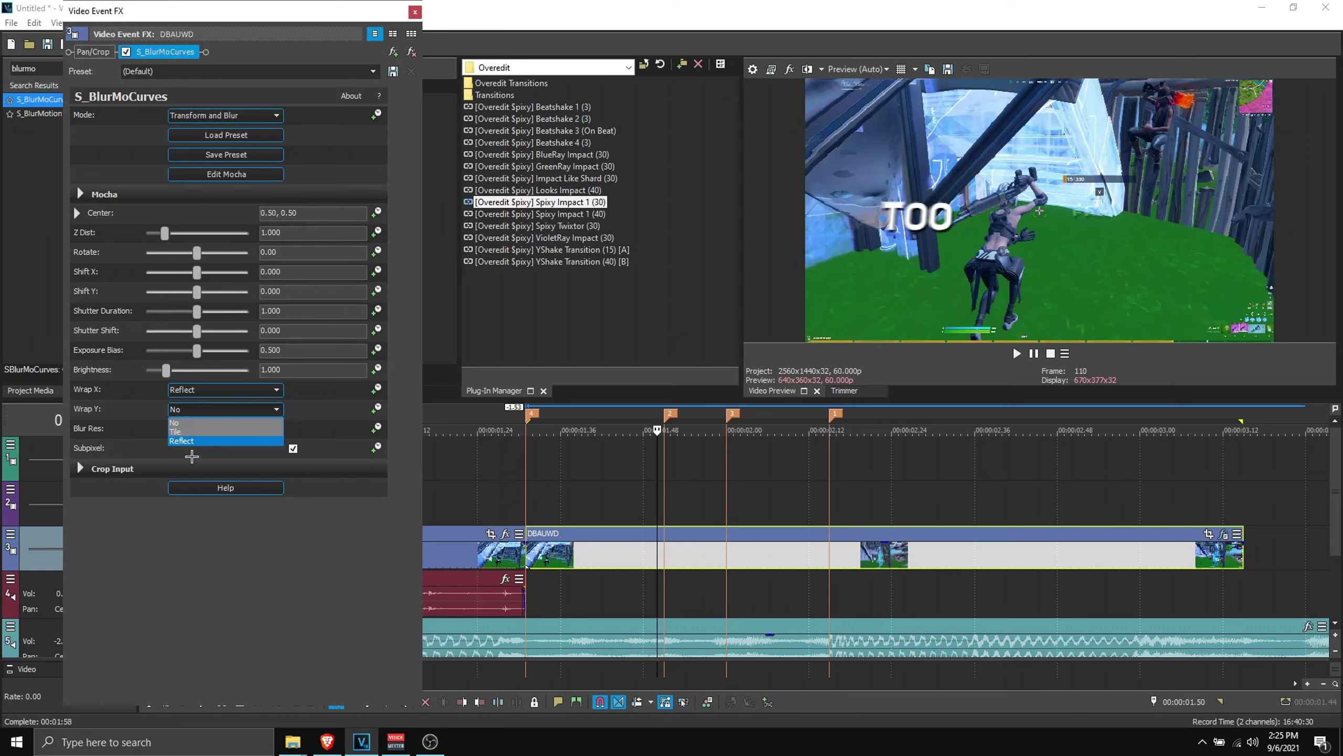
left_click(191, 441)
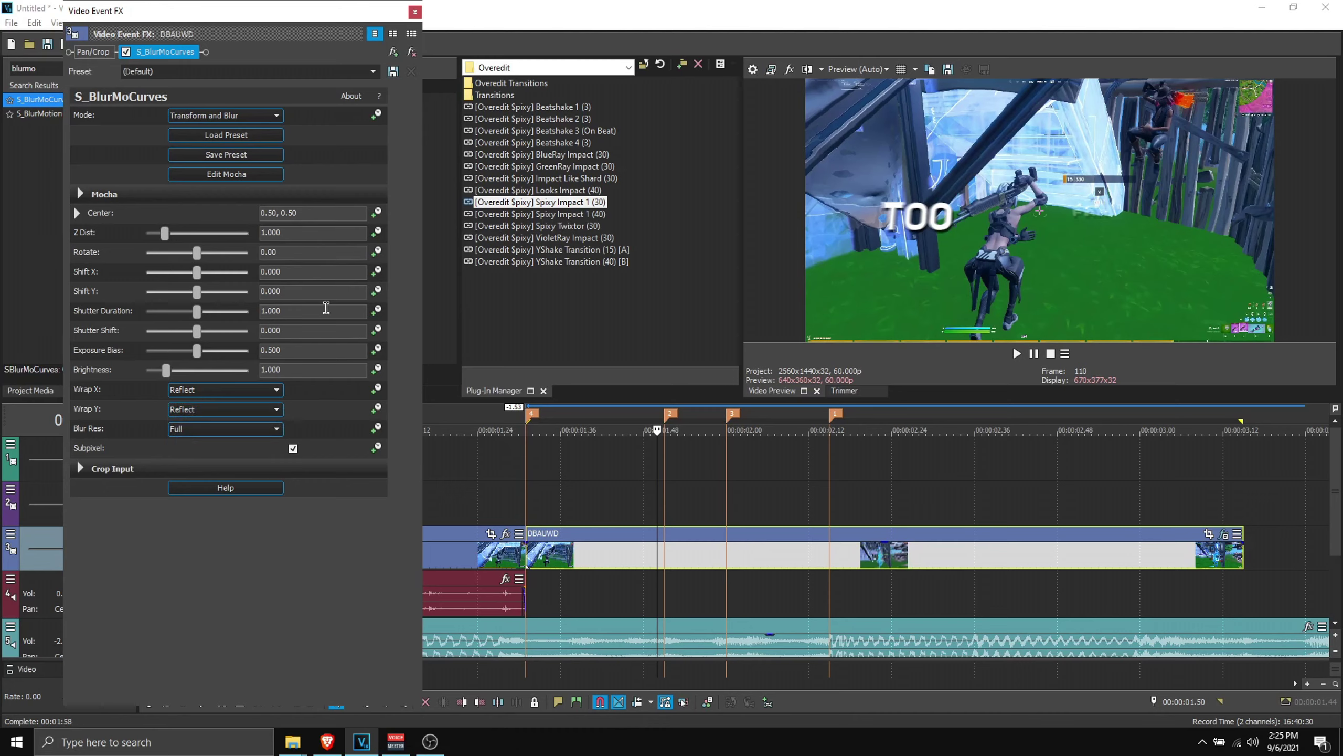
type("0.35")
key("Return")
Step: Drop marker 5 at 1.41, ten frames before 1.51
left_click(664, 506)
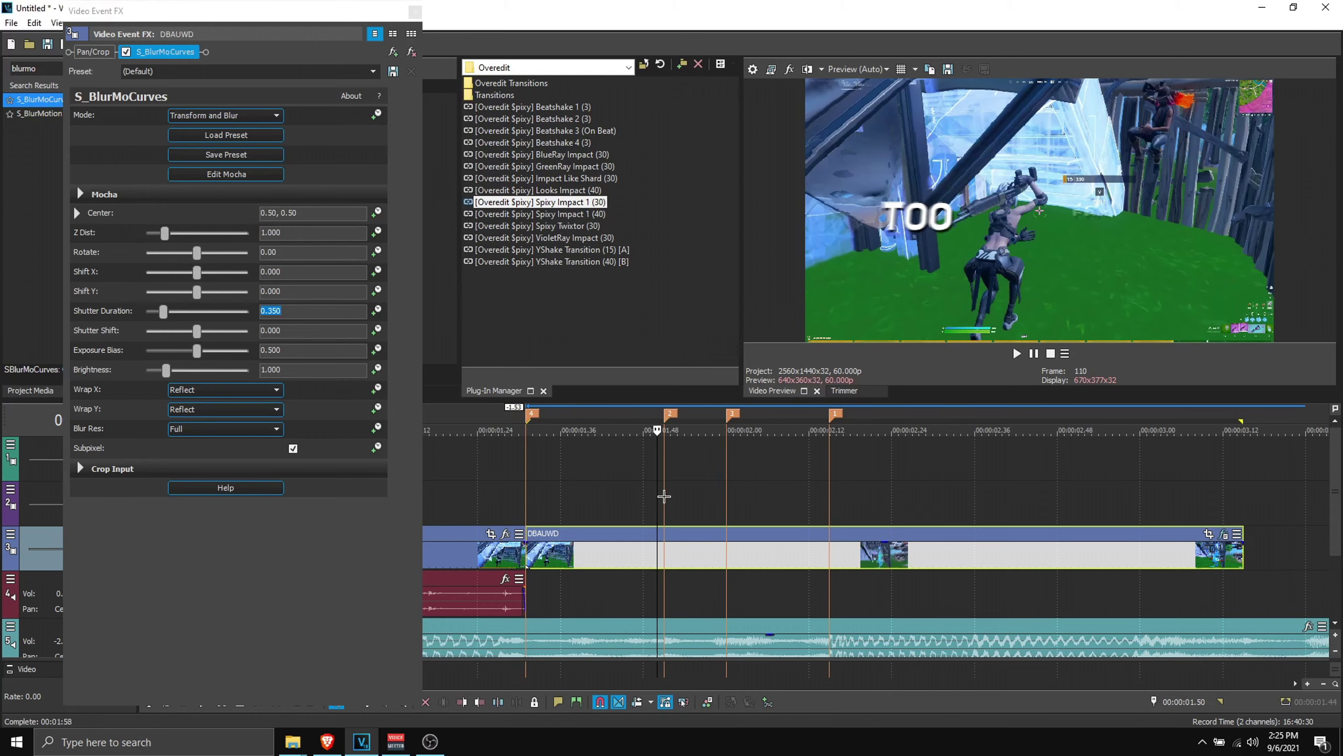
left_click(668, 559)
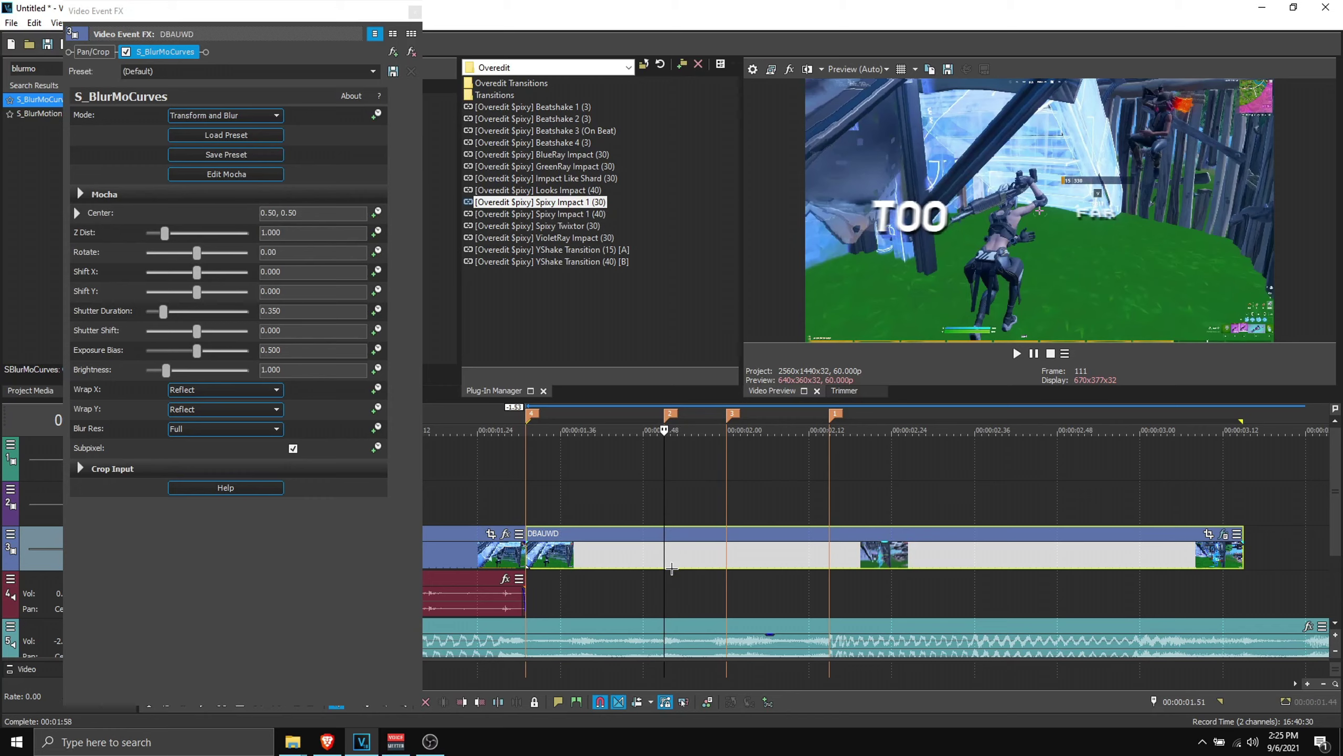
double_click(1183, 702)
type("-10")
key("Return")
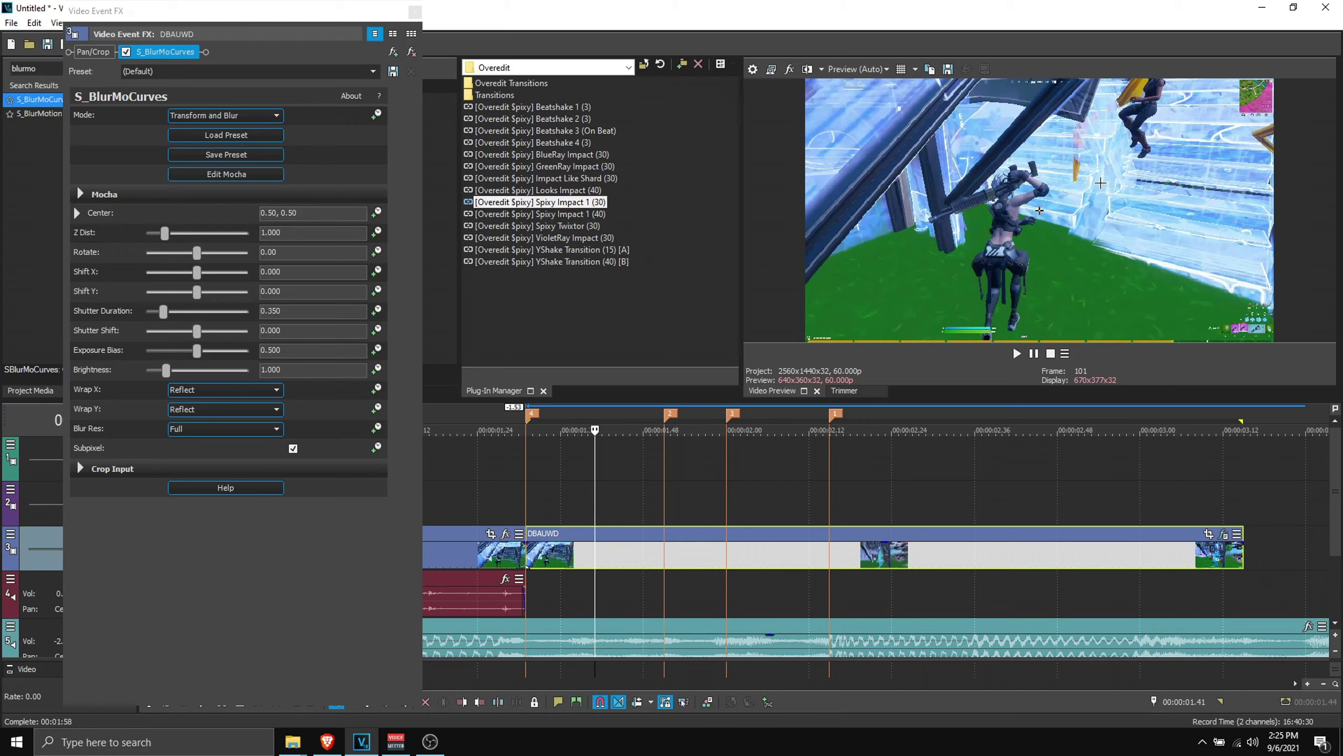
key("m")
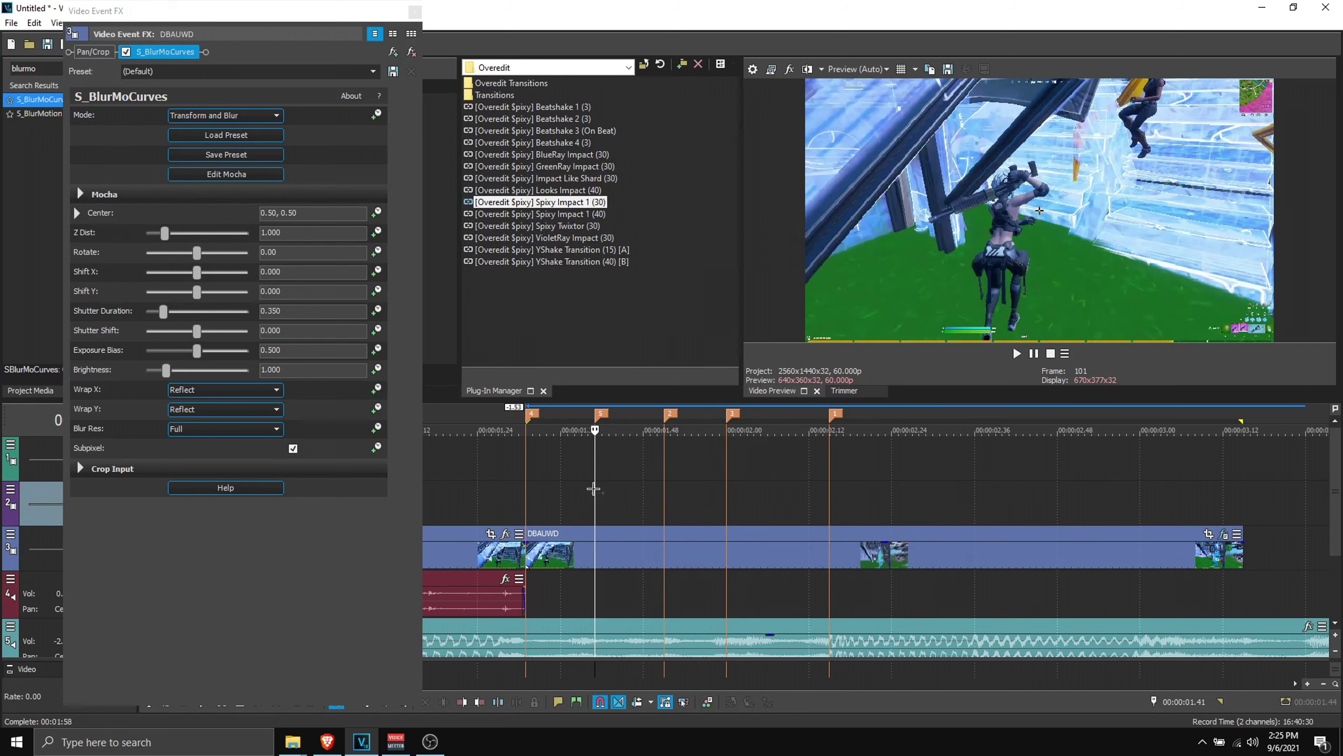
Step: Enable keyframe animation for Z Dist and Center on DBAUWD
left_click(593, 540)
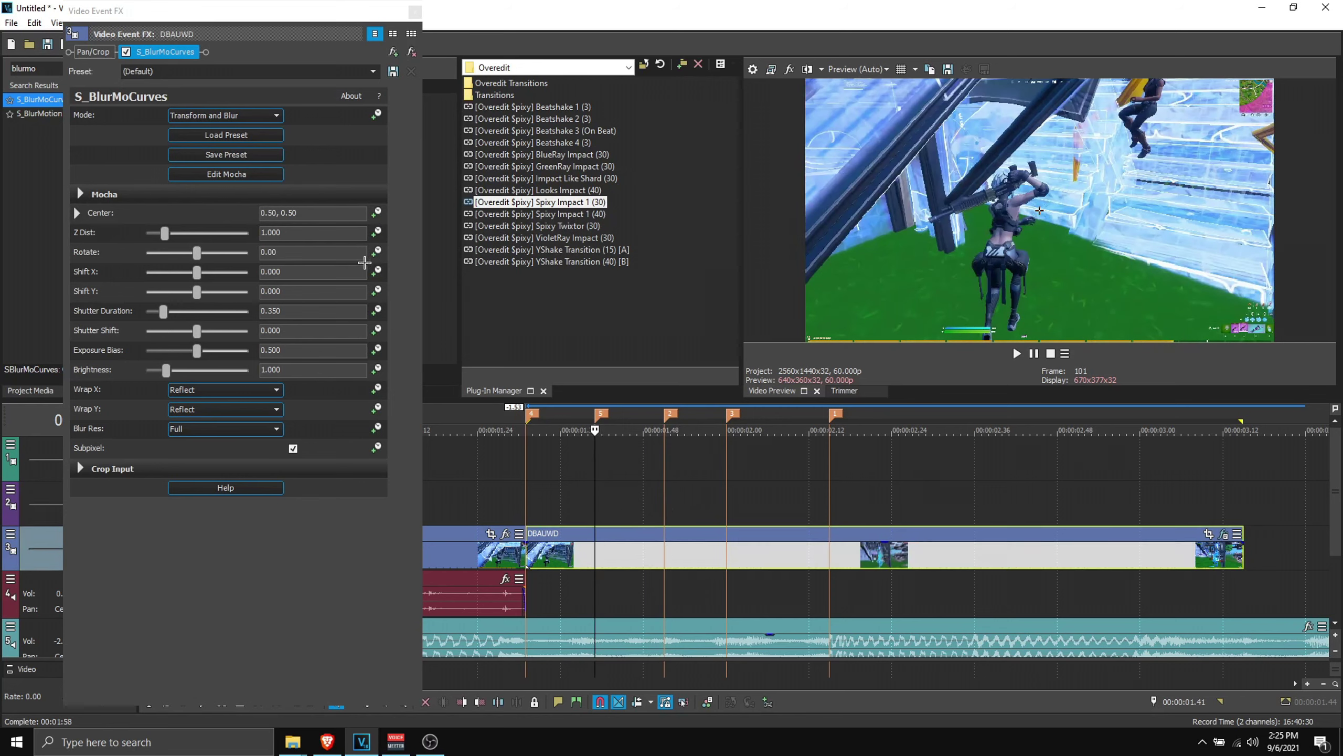
left_click(375, 232)
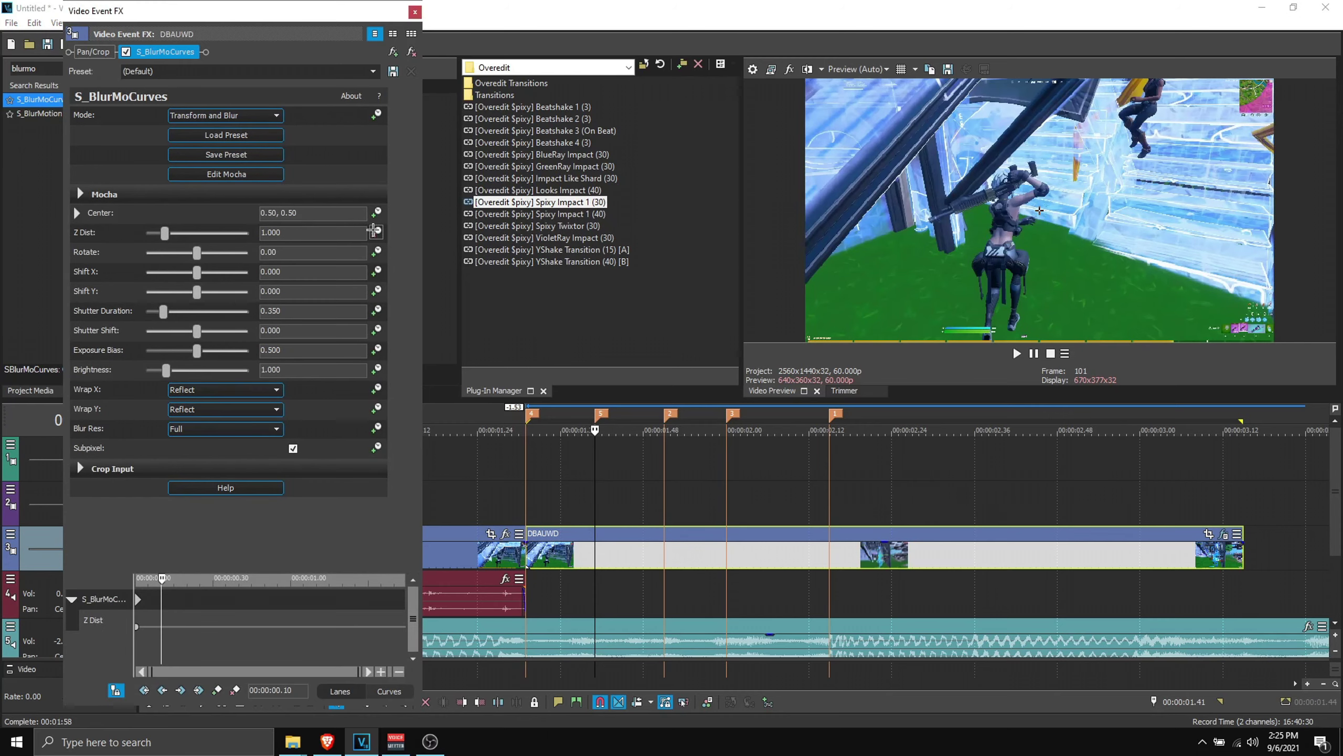
left_click(377, 212)
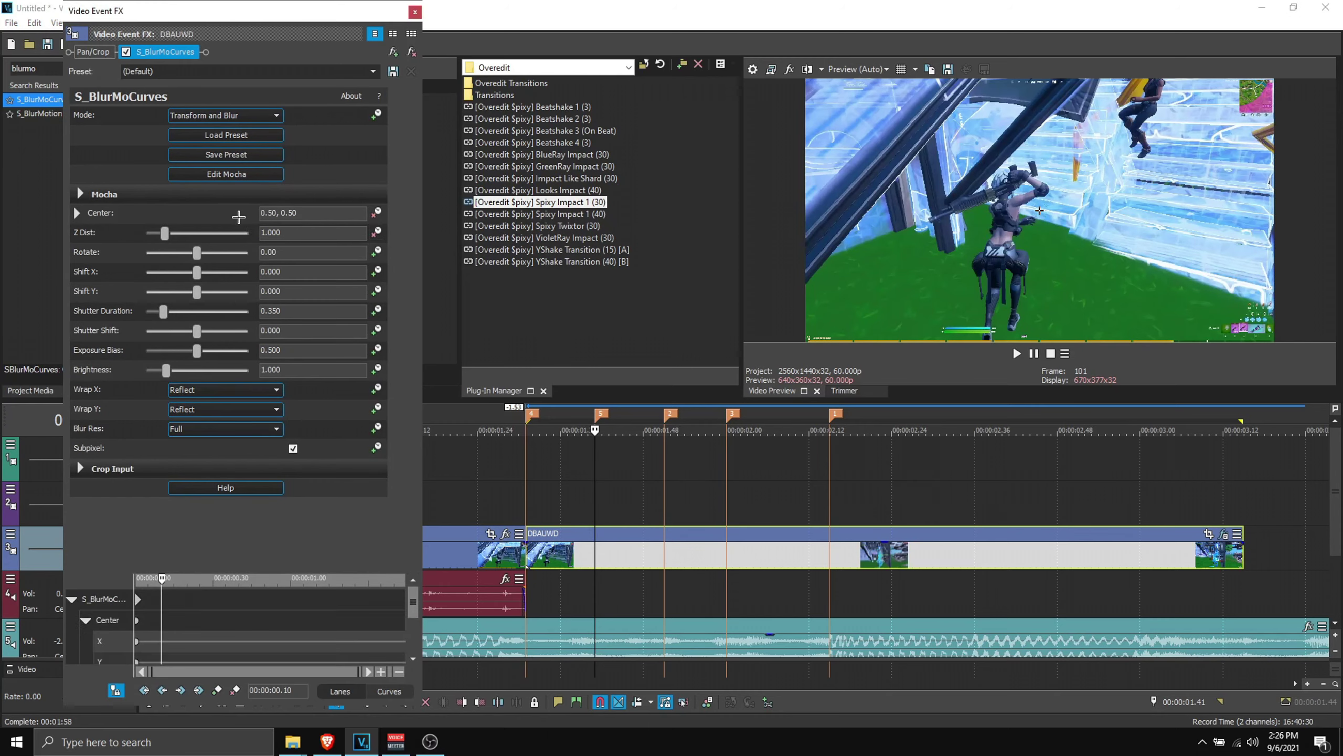
Step: Move the starting keyframes to 00:00:00.10 and put the playhead at 1.51
left_click_drag(212, 571, 217, 464)
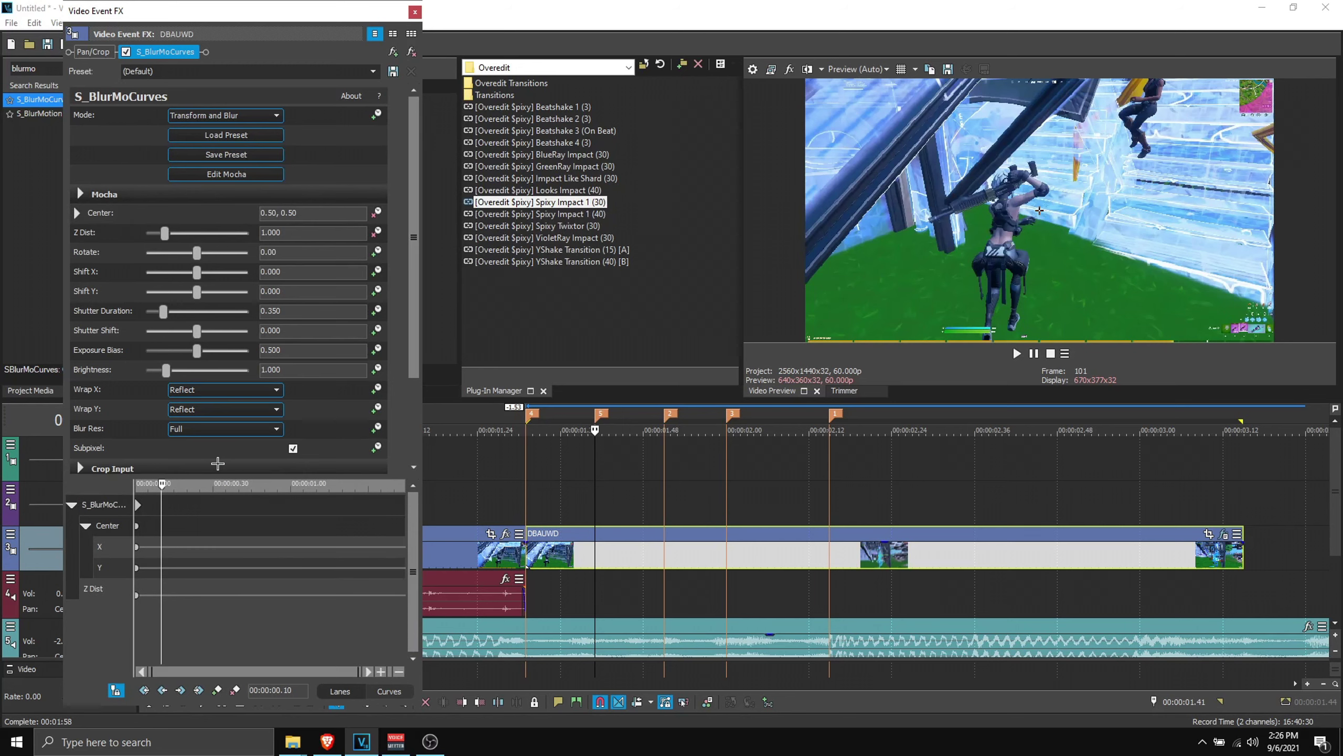
left_click_drag(139, 507, 161, 504)
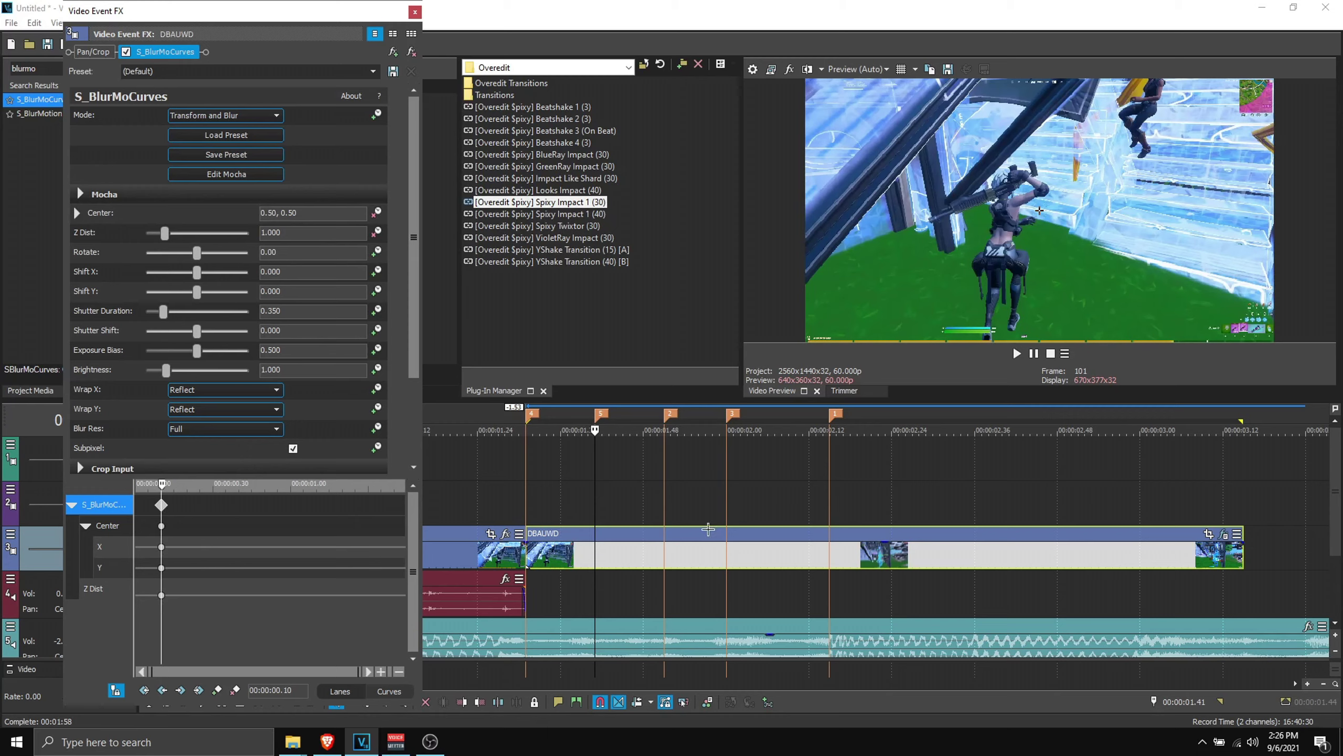
left_click(664, 556)
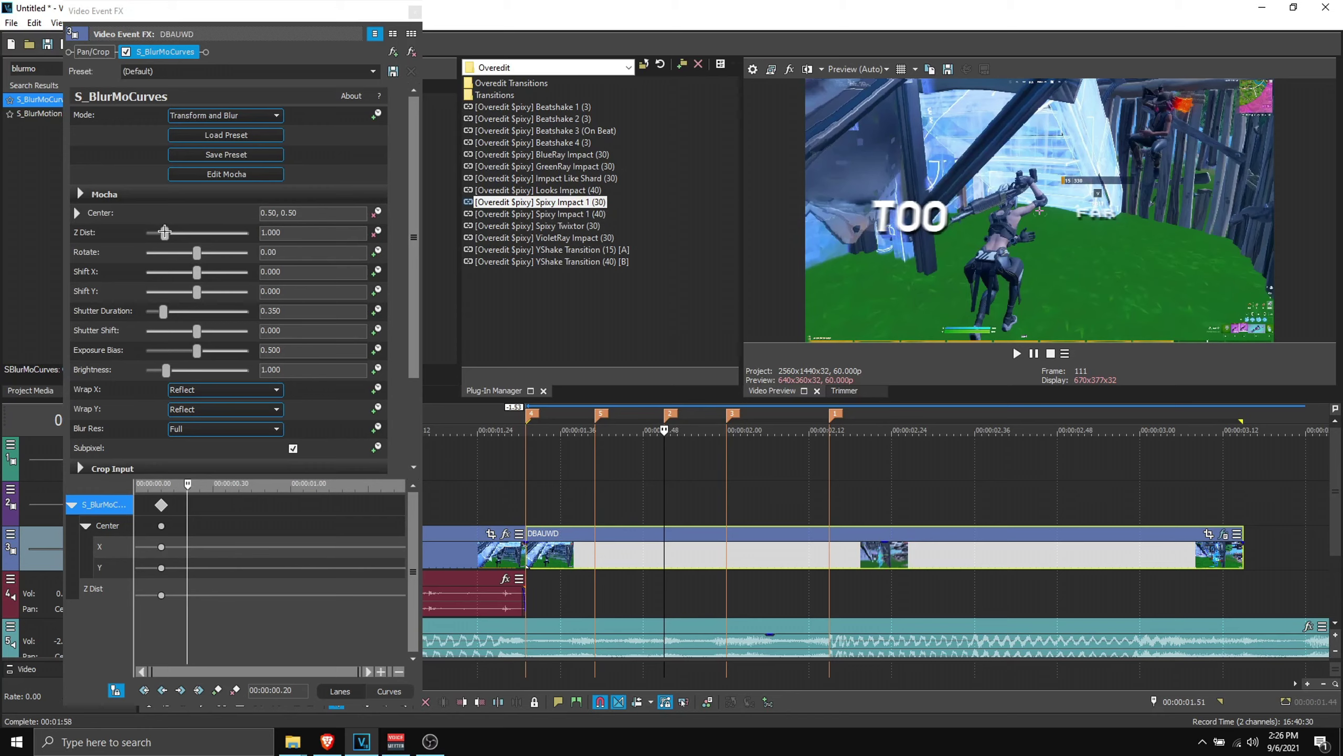
Step: Set Z Dist to 0.667 and aim Center at TOO (0.06, 0.44)
left_click_drag(164, 232, 157, 238)
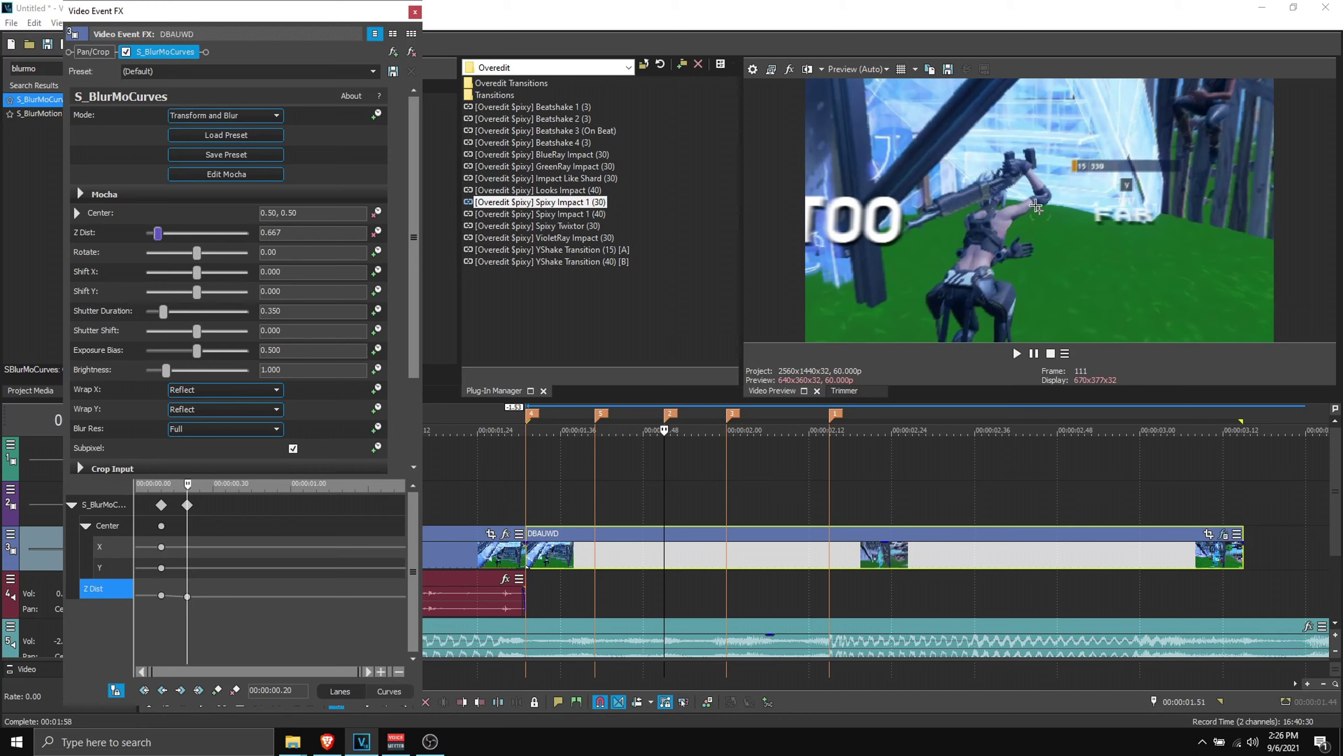
left_click_drag(1039, 211, 876, 252)
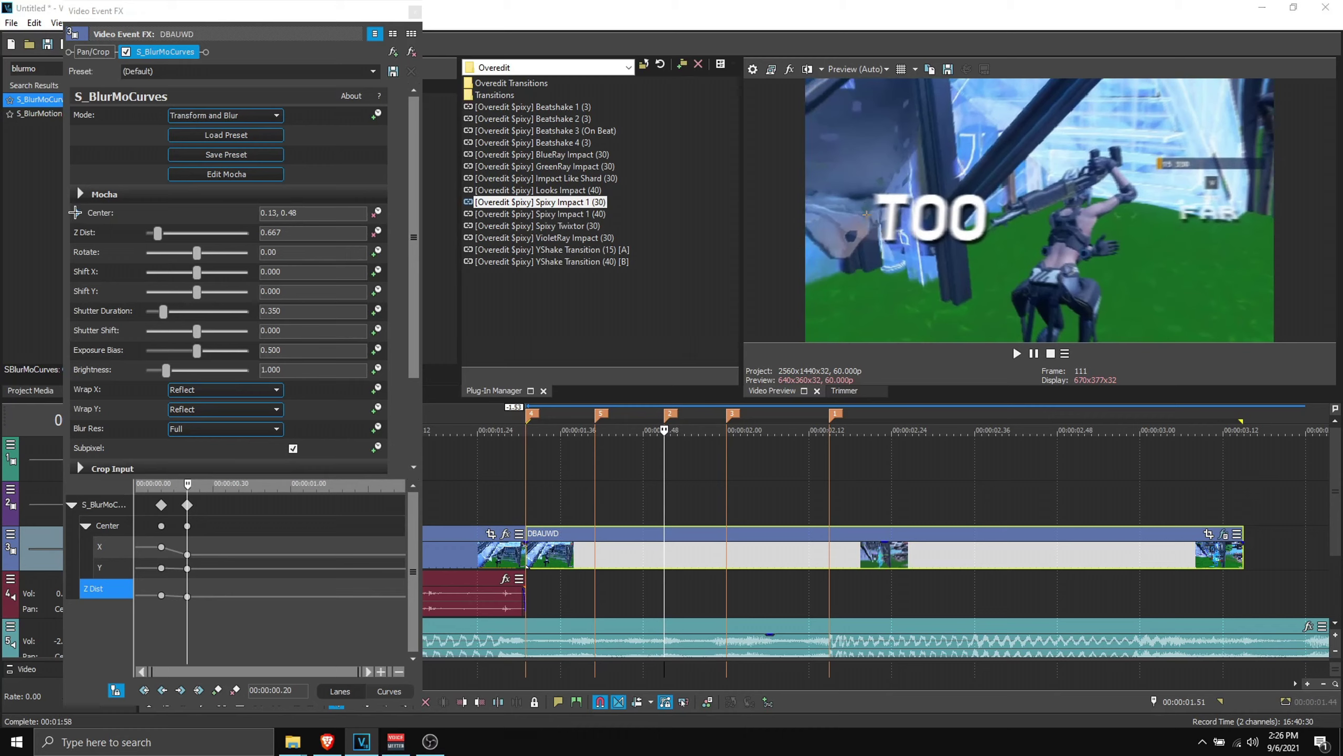
left_click(77, 212)
left_click(228, 263)
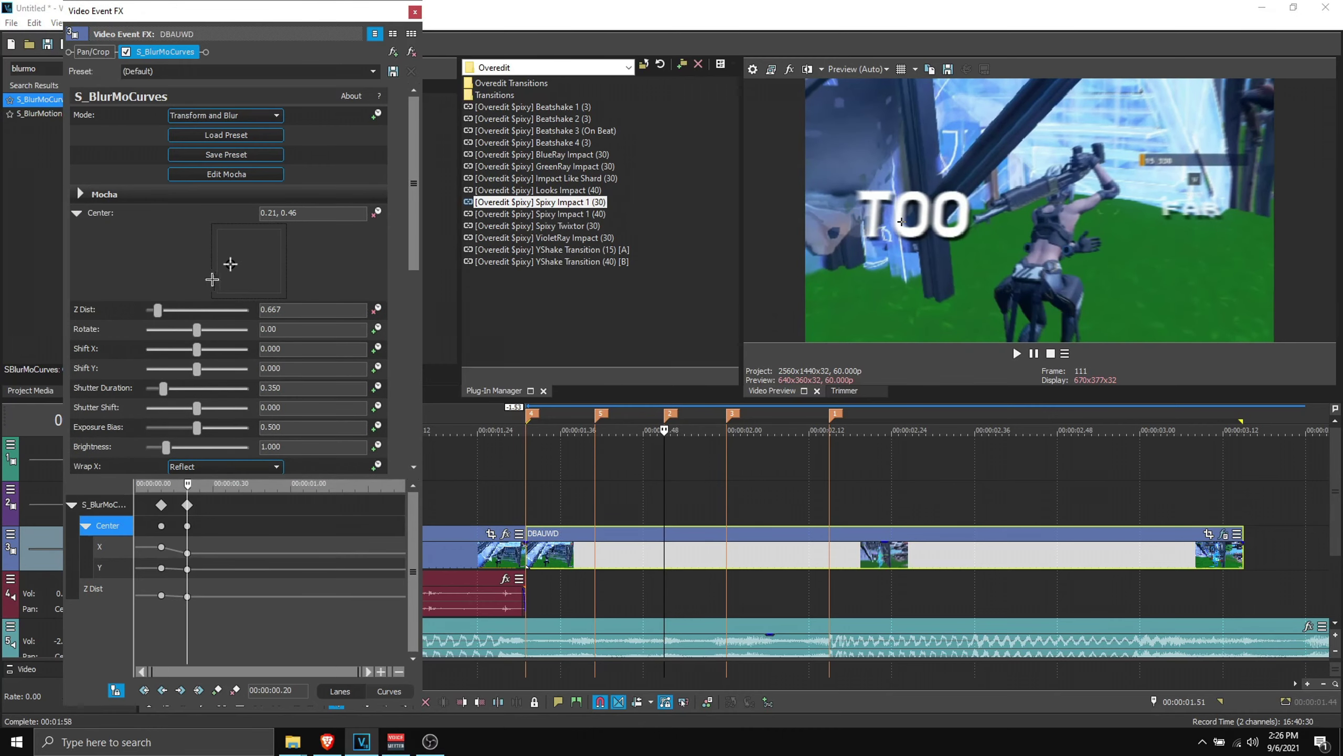
left_click_drag(231, 264, 221, 265)
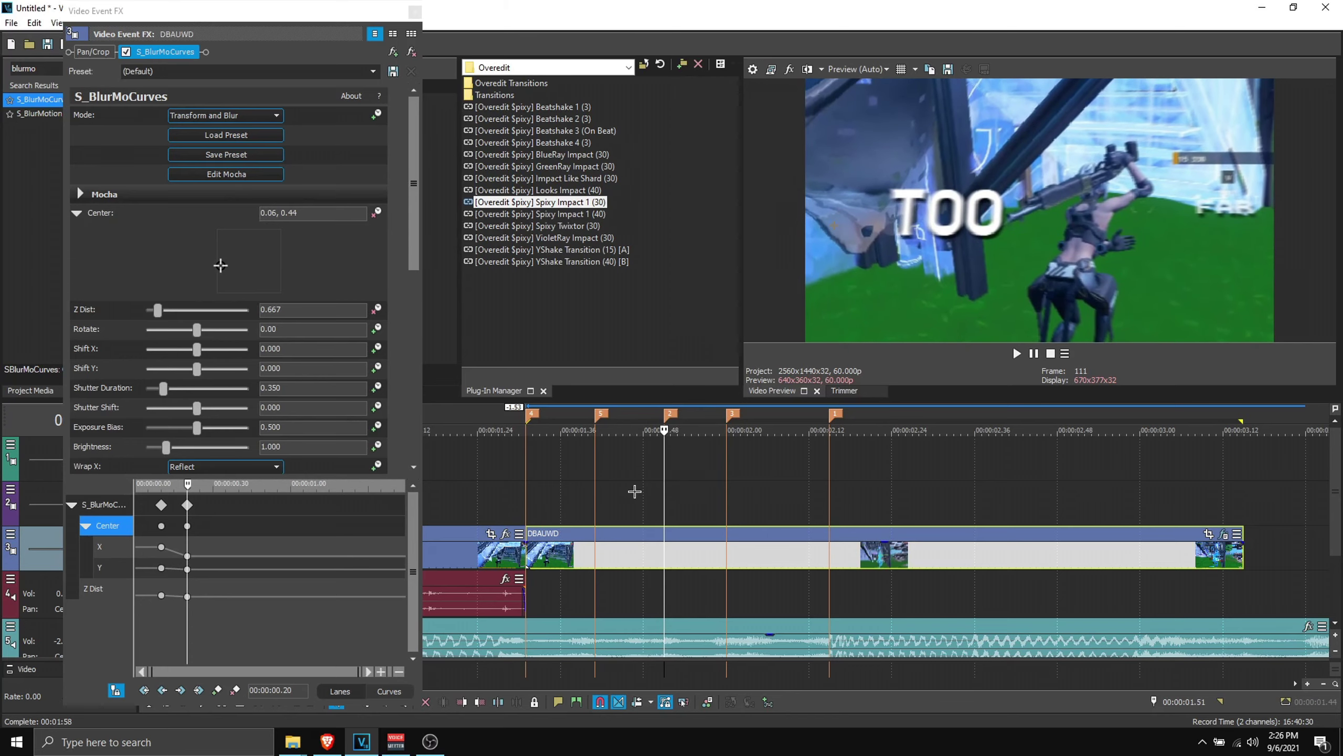
left_click(726, 506)
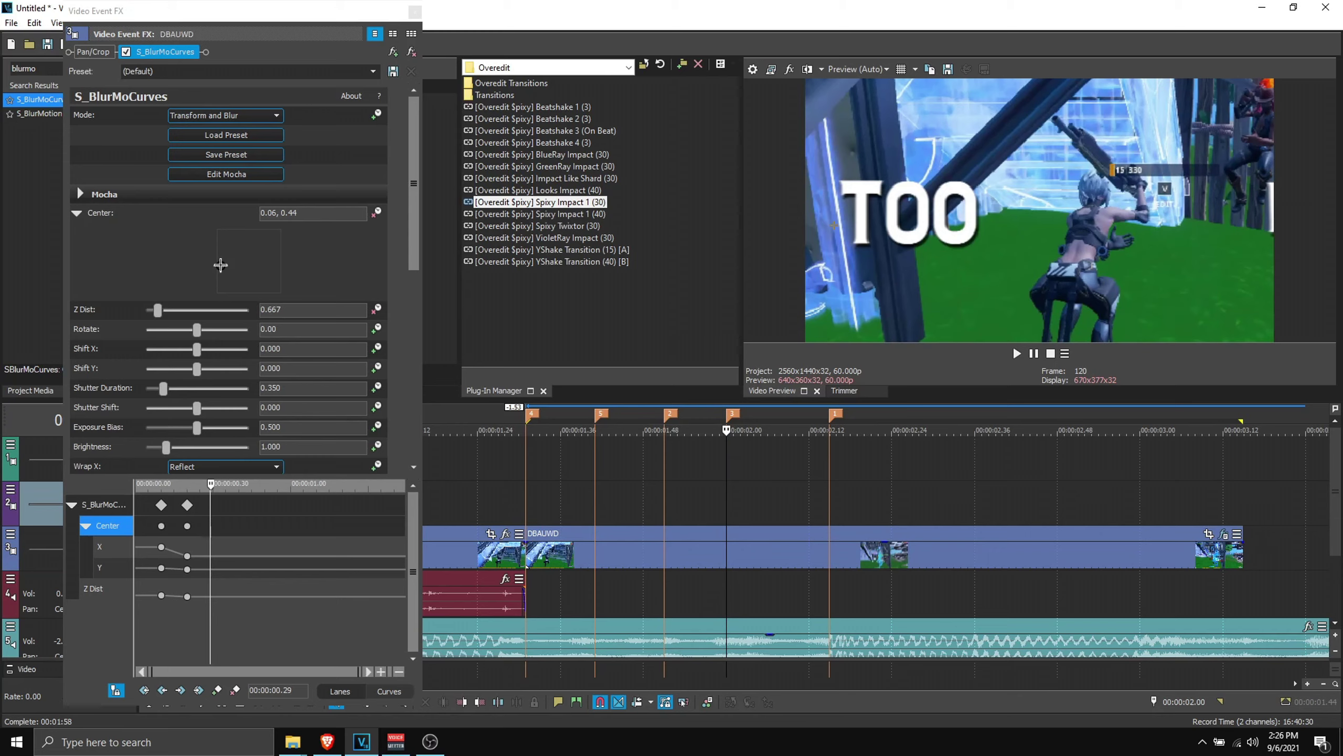
Step: Set Center to 0.96, 0.49 on FAR and Z Dist to 0.567 at 2.00
left_click_drag(220, 265, 340, 265)
mouse_move(1272, 221)
left_mouse_down()
mouse_move(1132, 220)
mouse_move(1266, 208)
left_mouse_up()
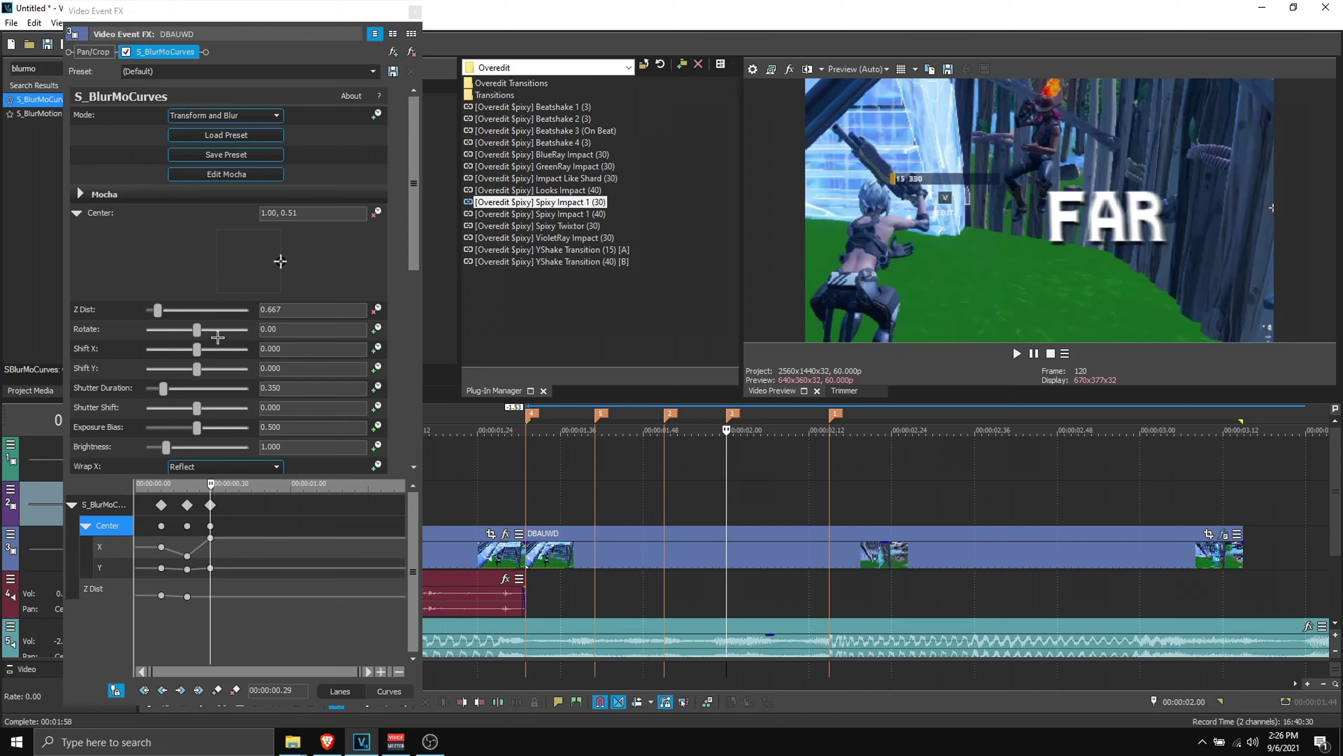
left_click(158, 311)
left_click_drag(157, 311, 155, 310)
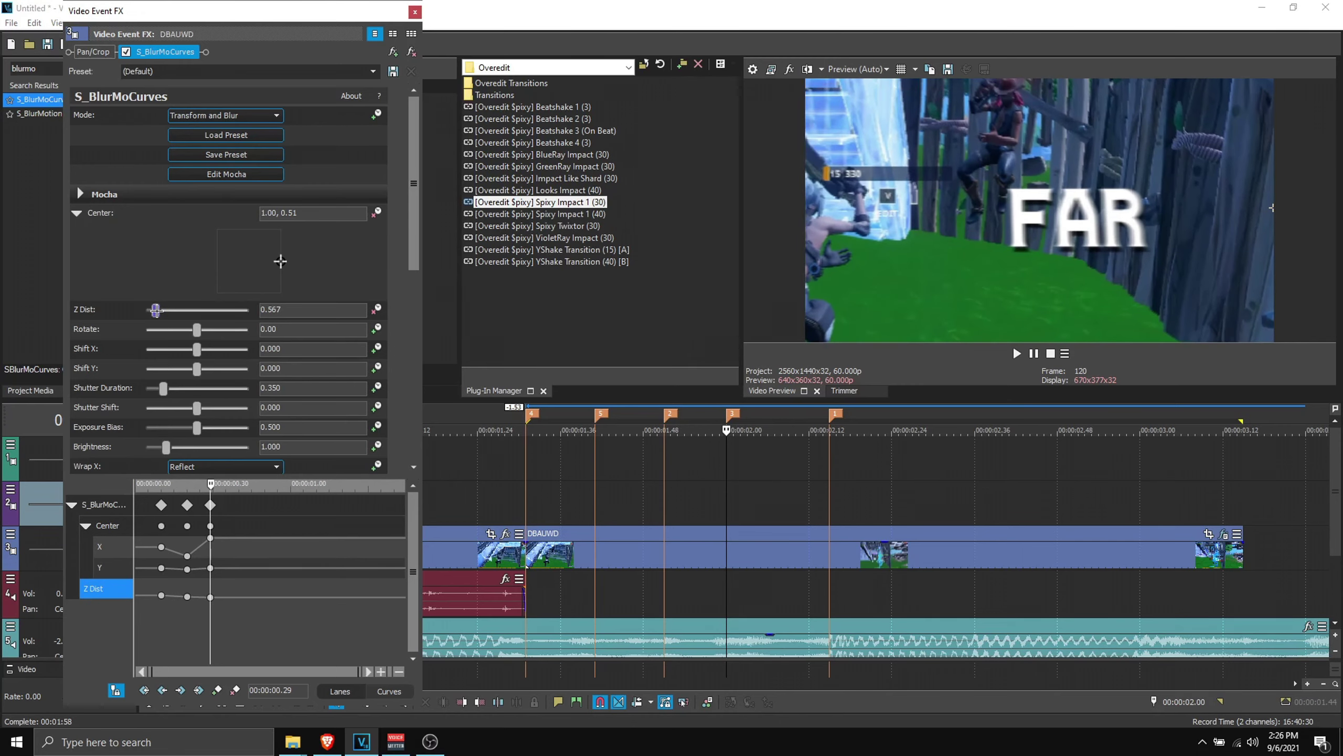
left_click_drag(1272, 207, 1255, 213)
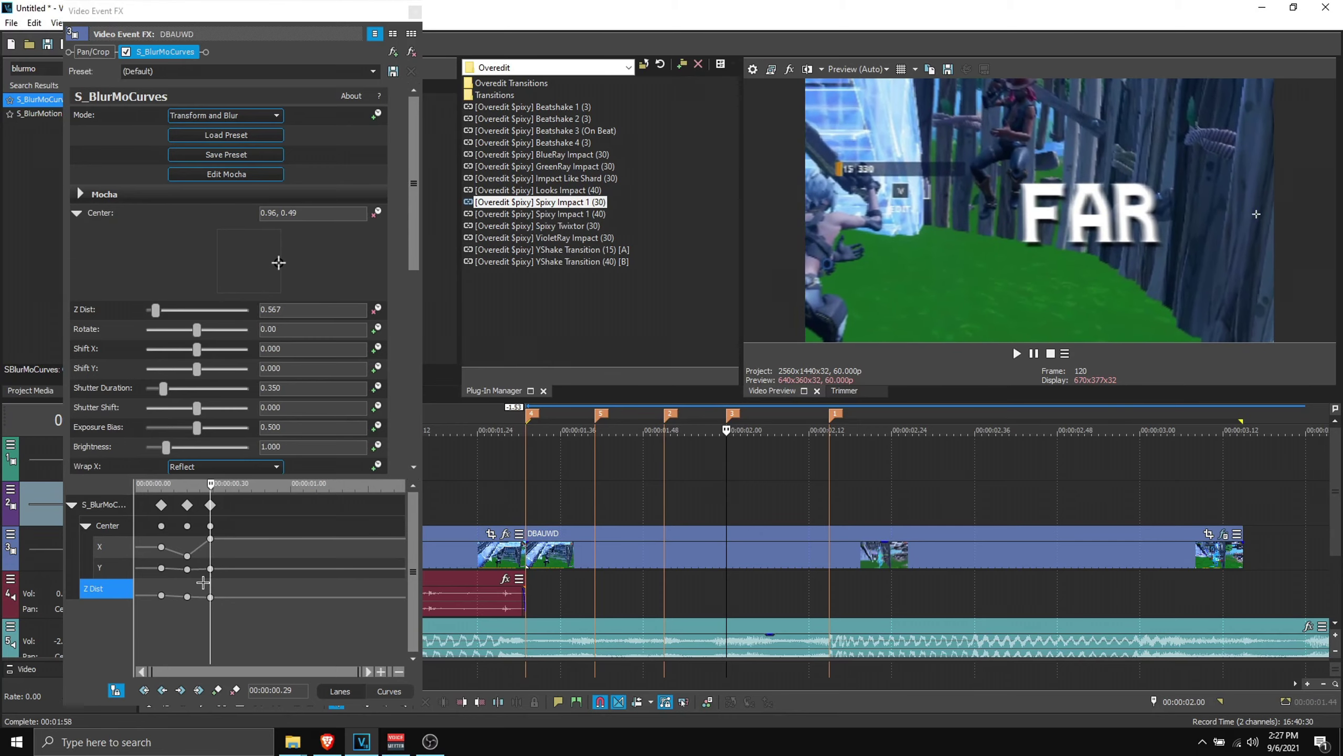
Step: Step through the three zoom keyframes, then reselect the DBAUWD clip
left_click(162, 595)
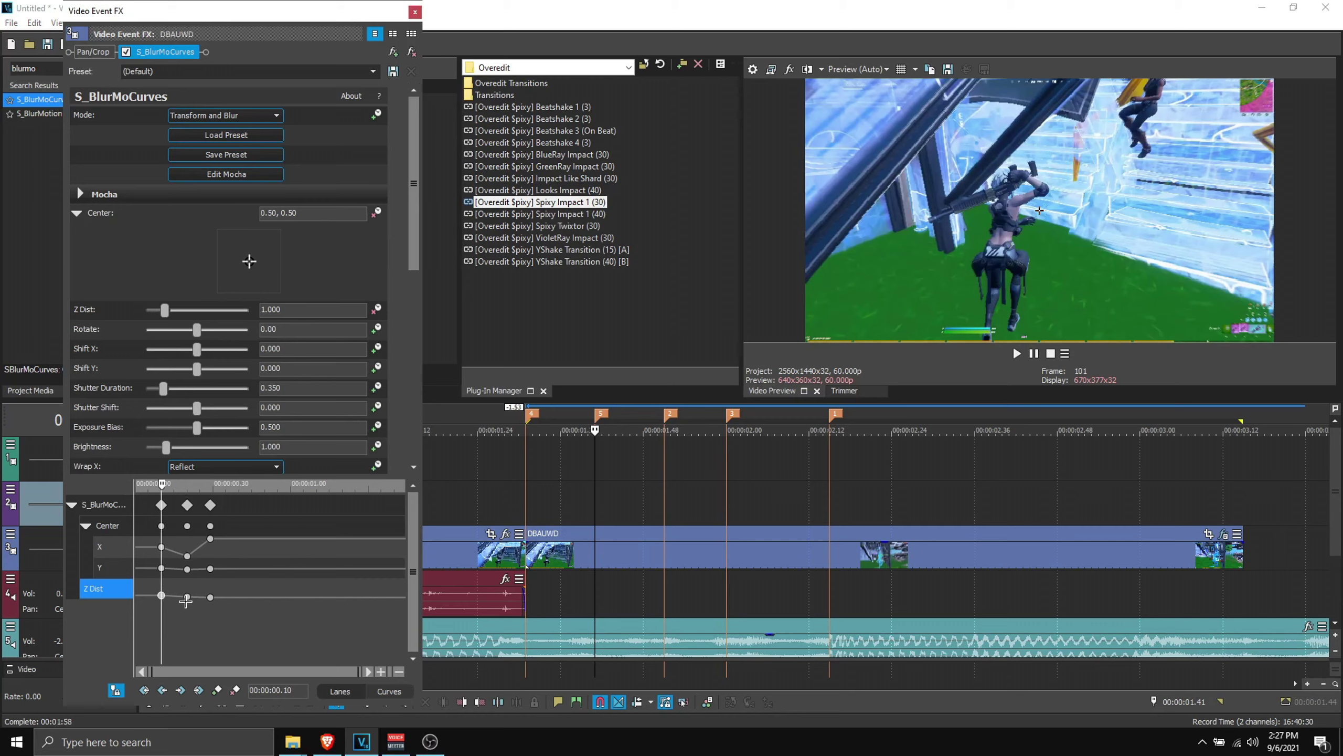
left_click(187, 597)
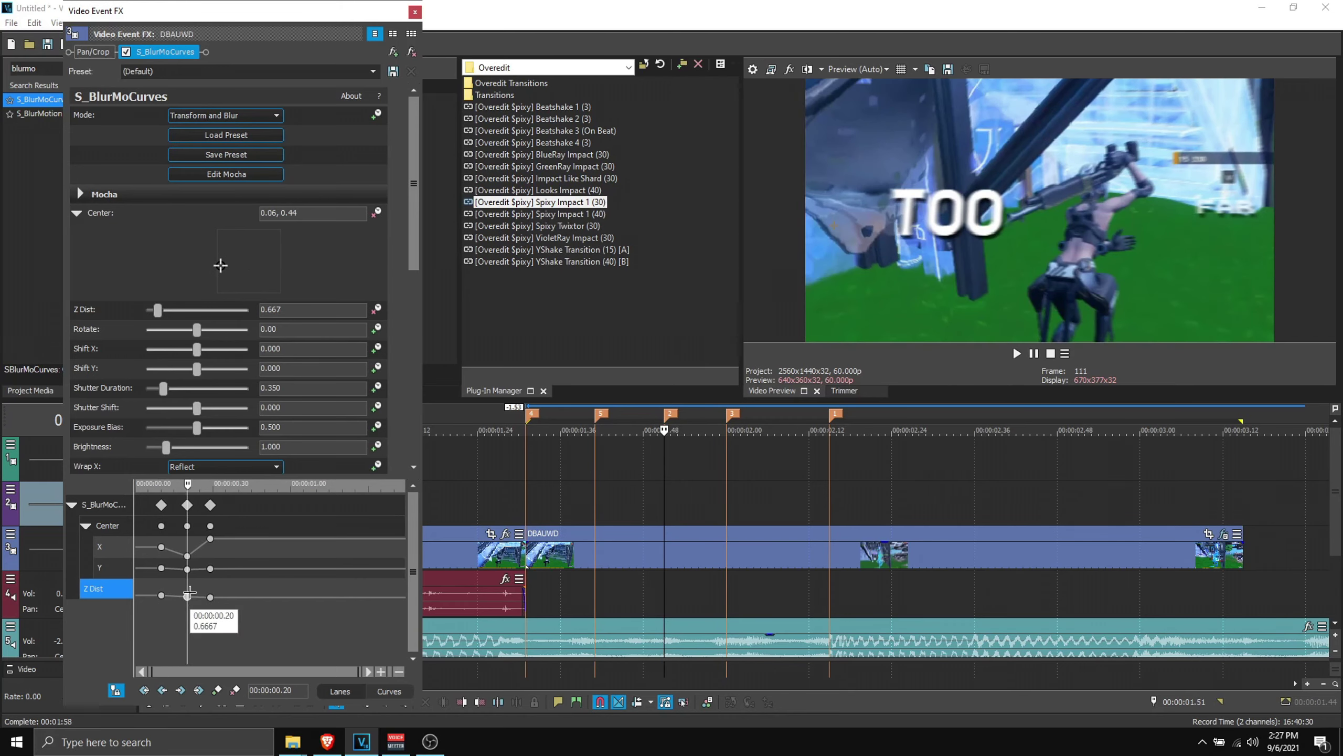
left_click(211, 596)
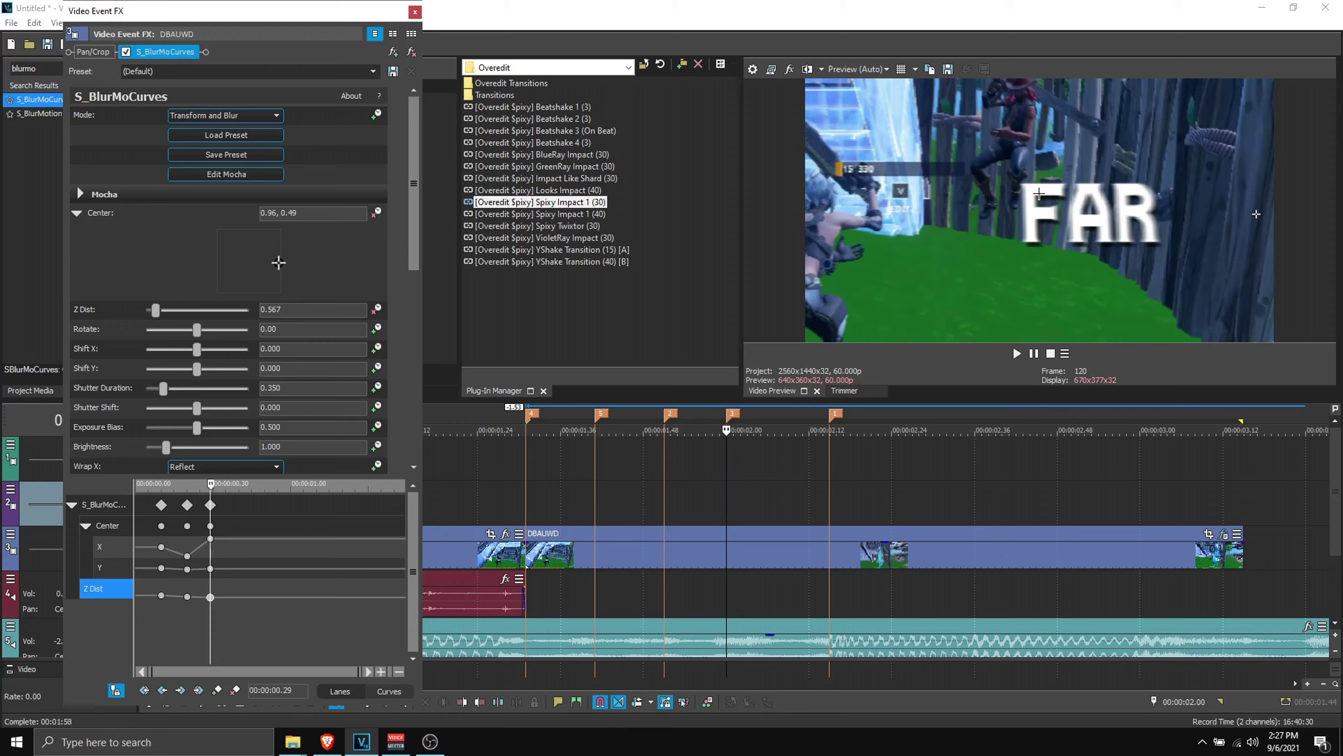
left_click(725, 557)
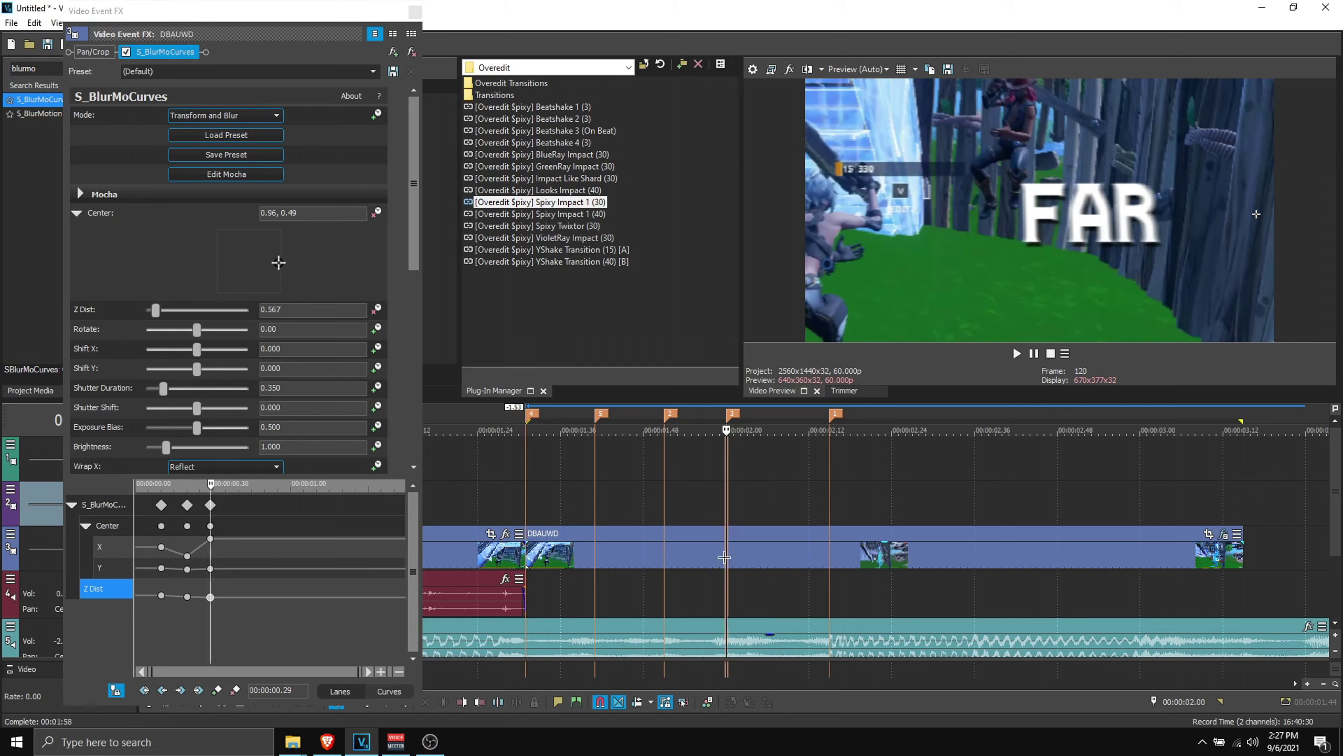
left_click(724, 557)
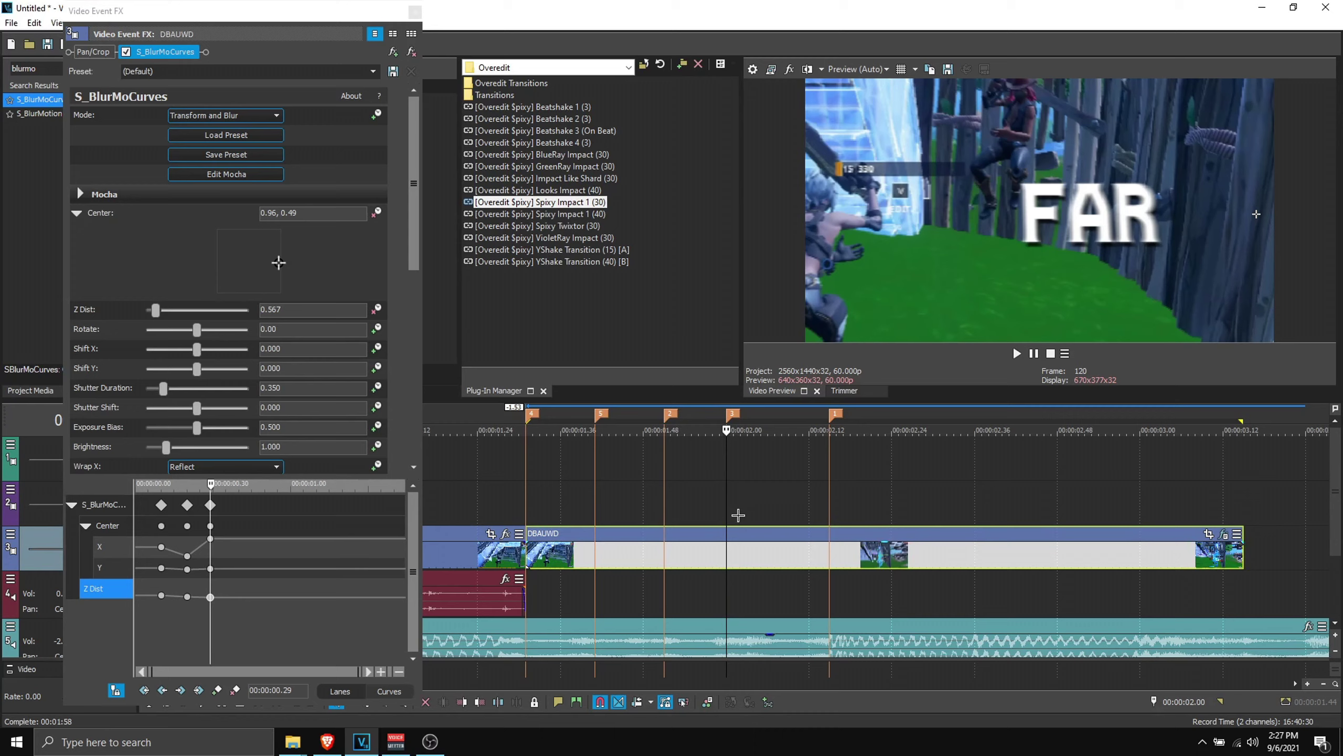
Step: Add a keyframe 15 frames later at 2.15 with Z Dist 1.000
left_click(1174, 702)
type("+15")
key("Return")
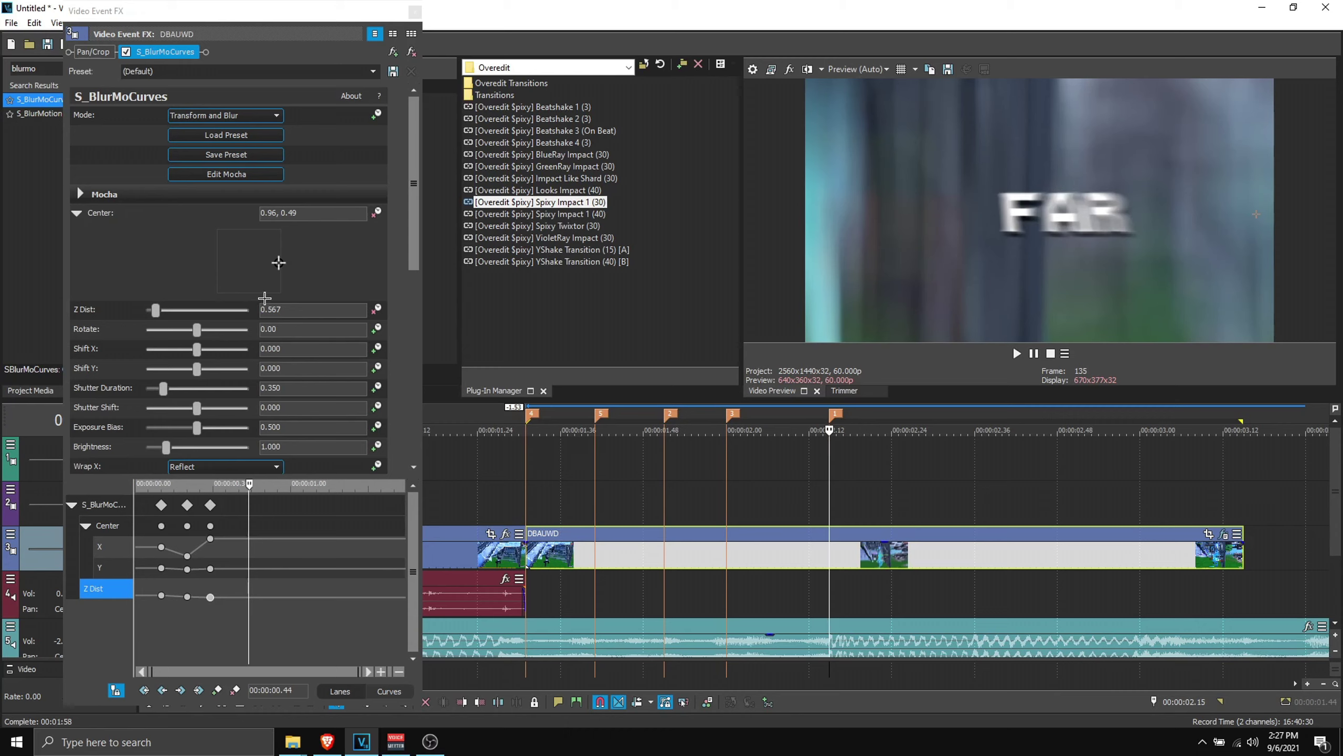
double_click(291, 308)
type("1")
left_click(776, 257)
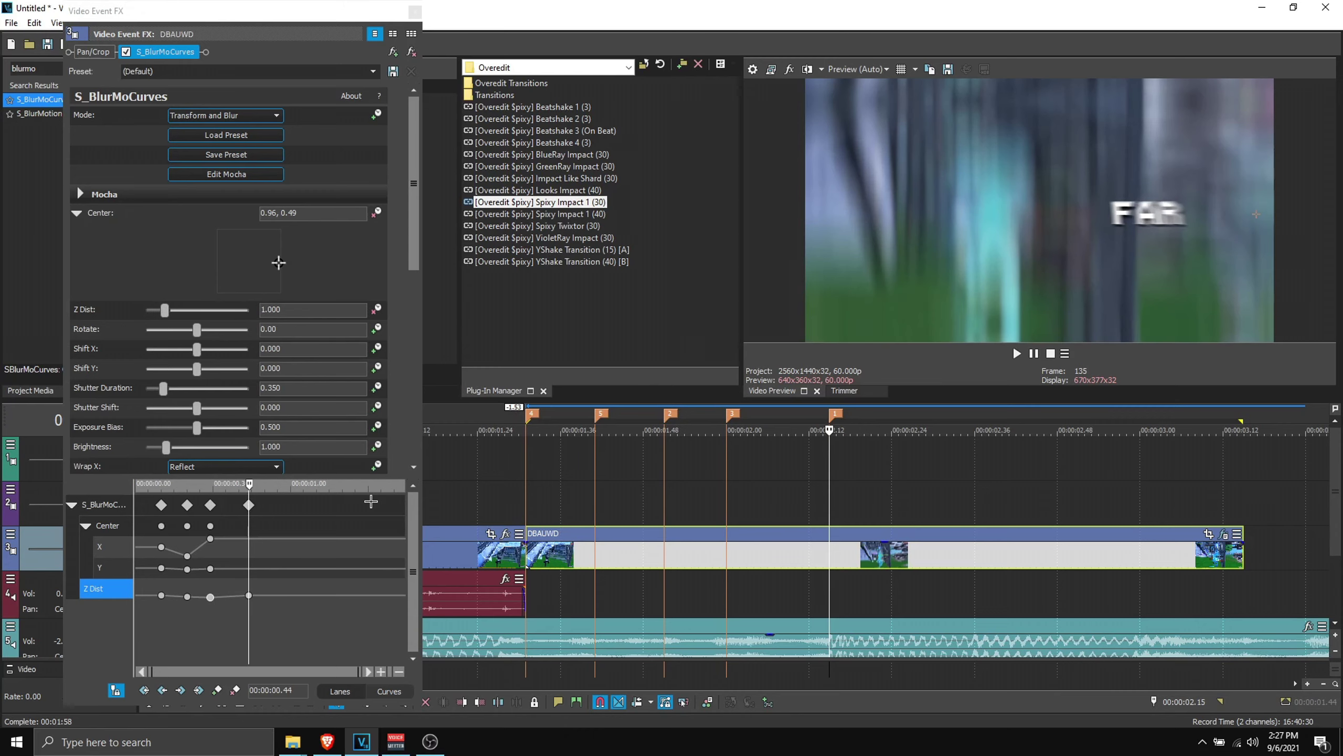
Step: Step through all four keyframes and play back the zoom, ending at 1.42 s
left_click(159, 621)
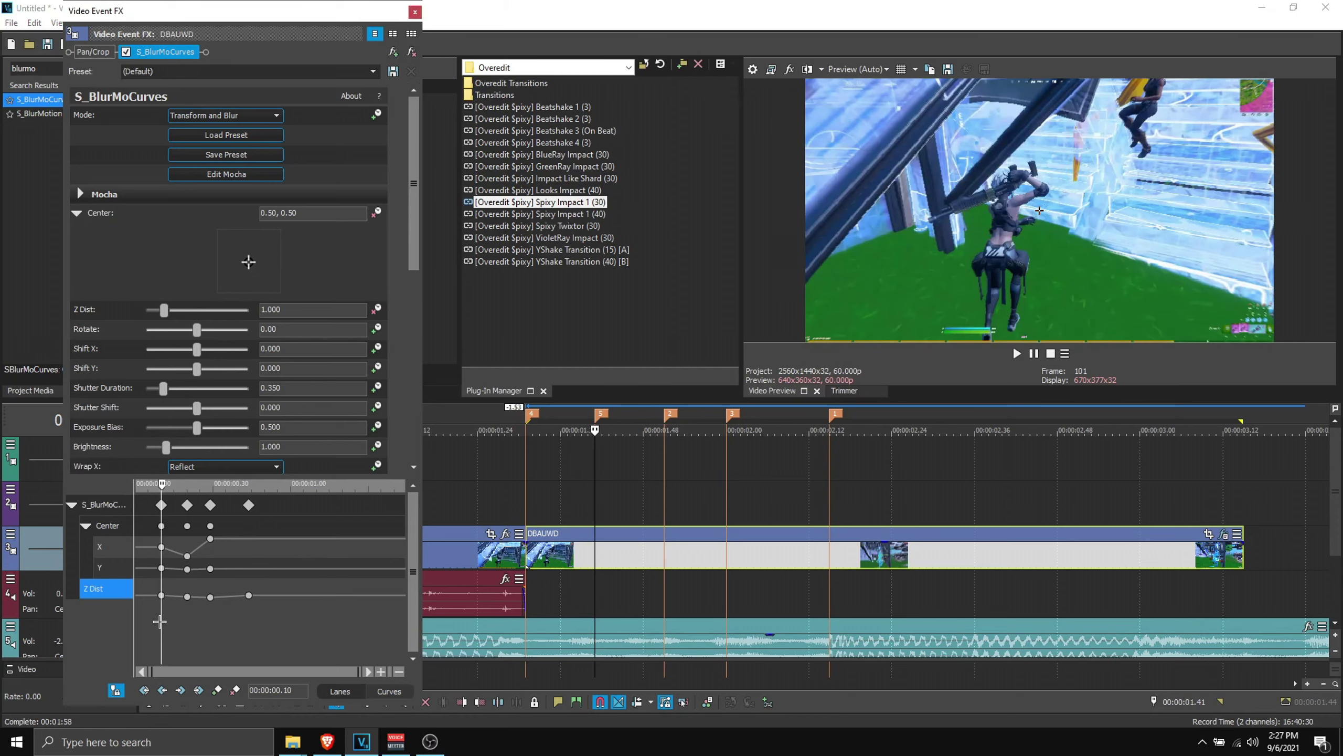
left_click(189, 621)
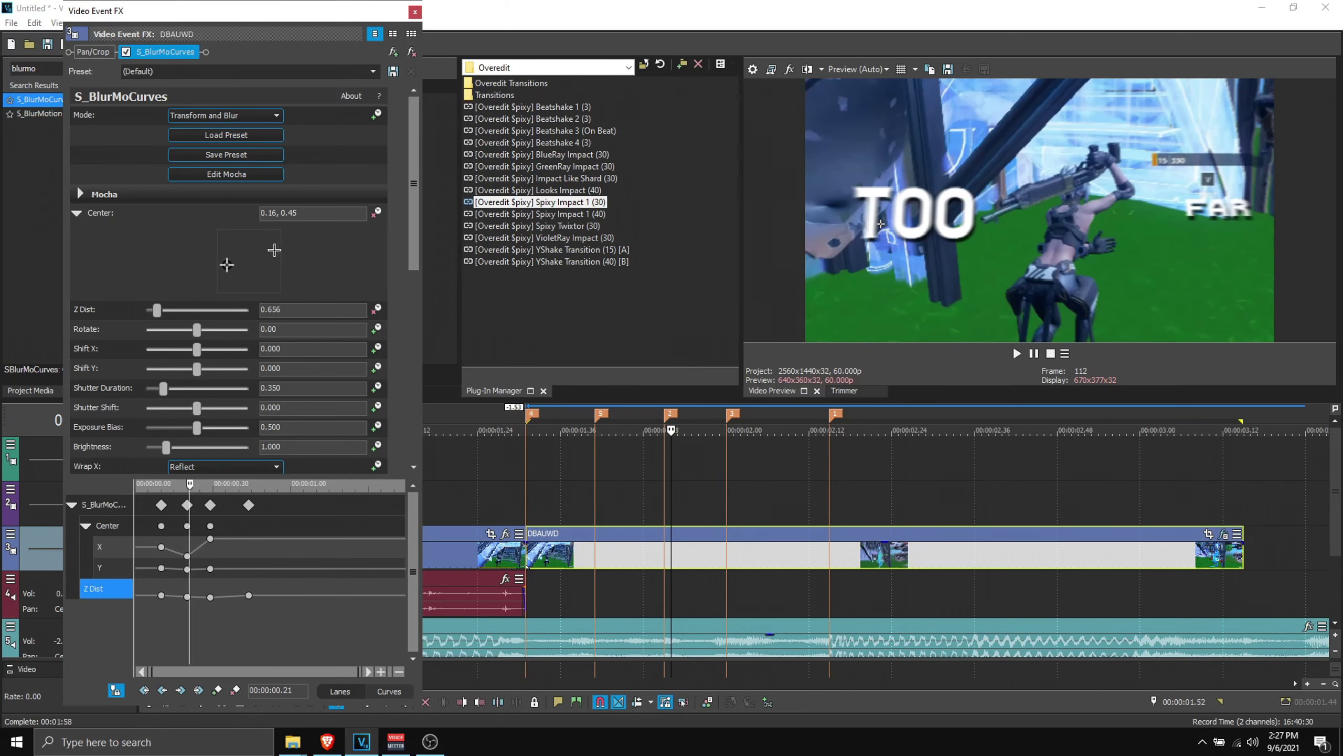
left_click(210, 598)
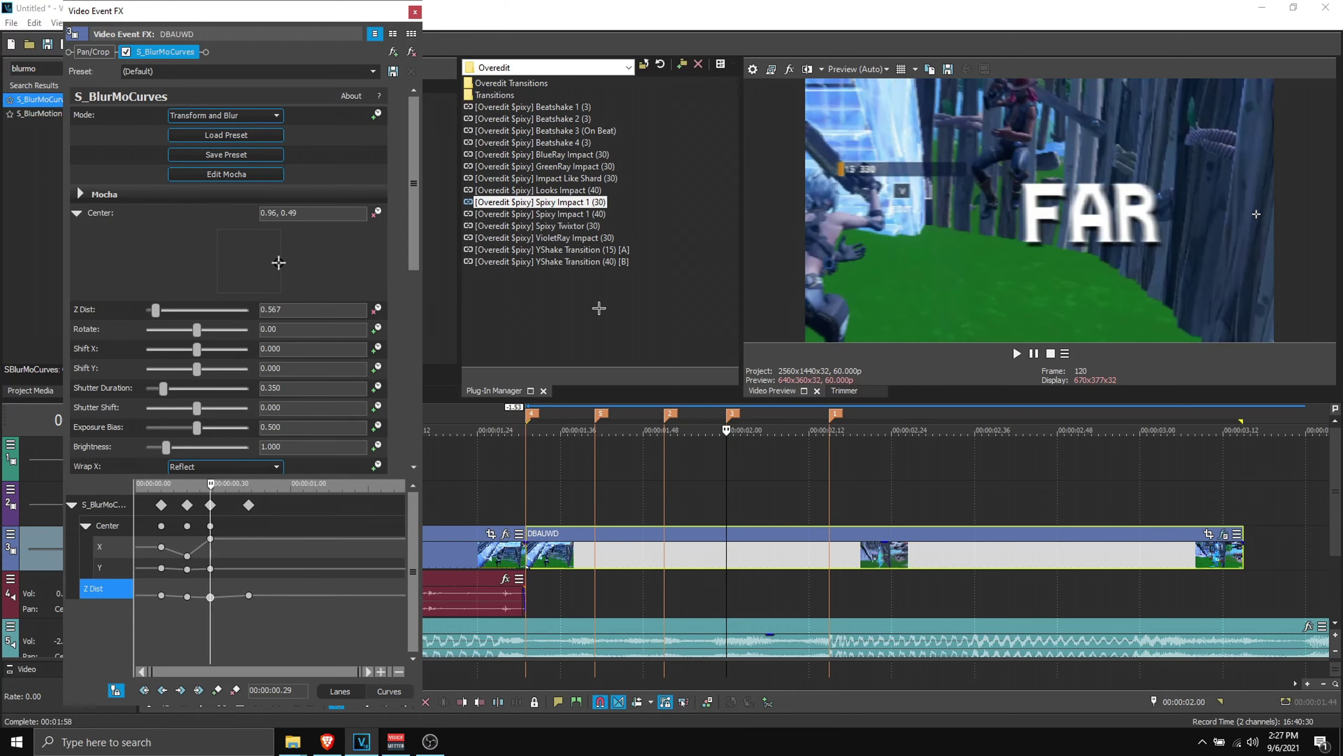
left_click(249, 594)
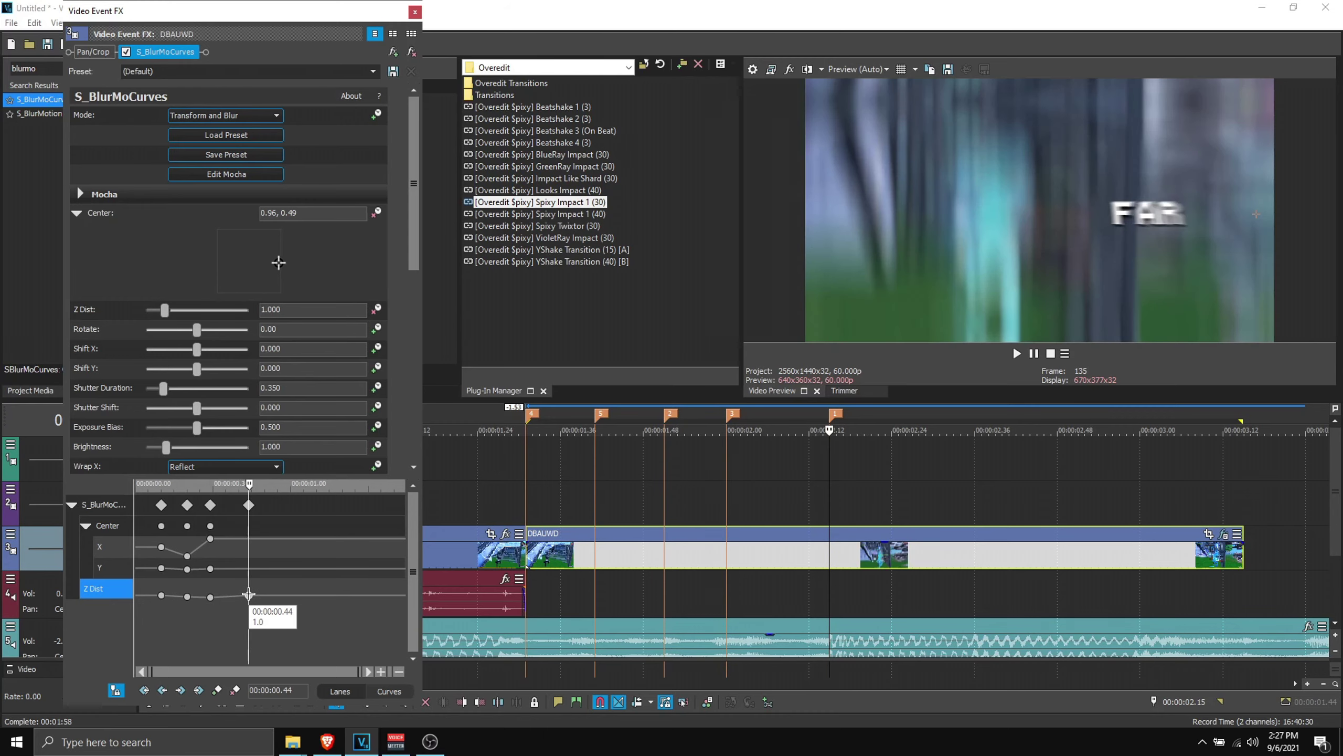
left_click(553, 474)
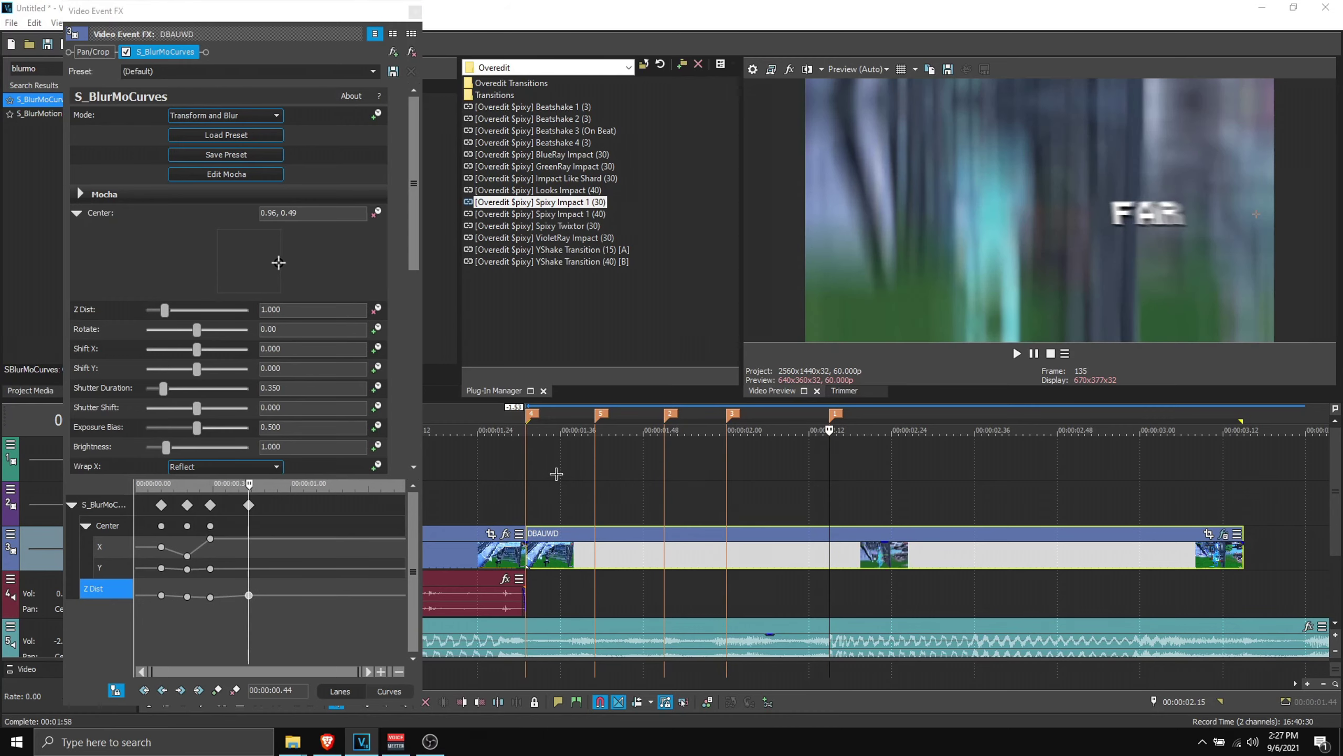
left_click(1017, 353)
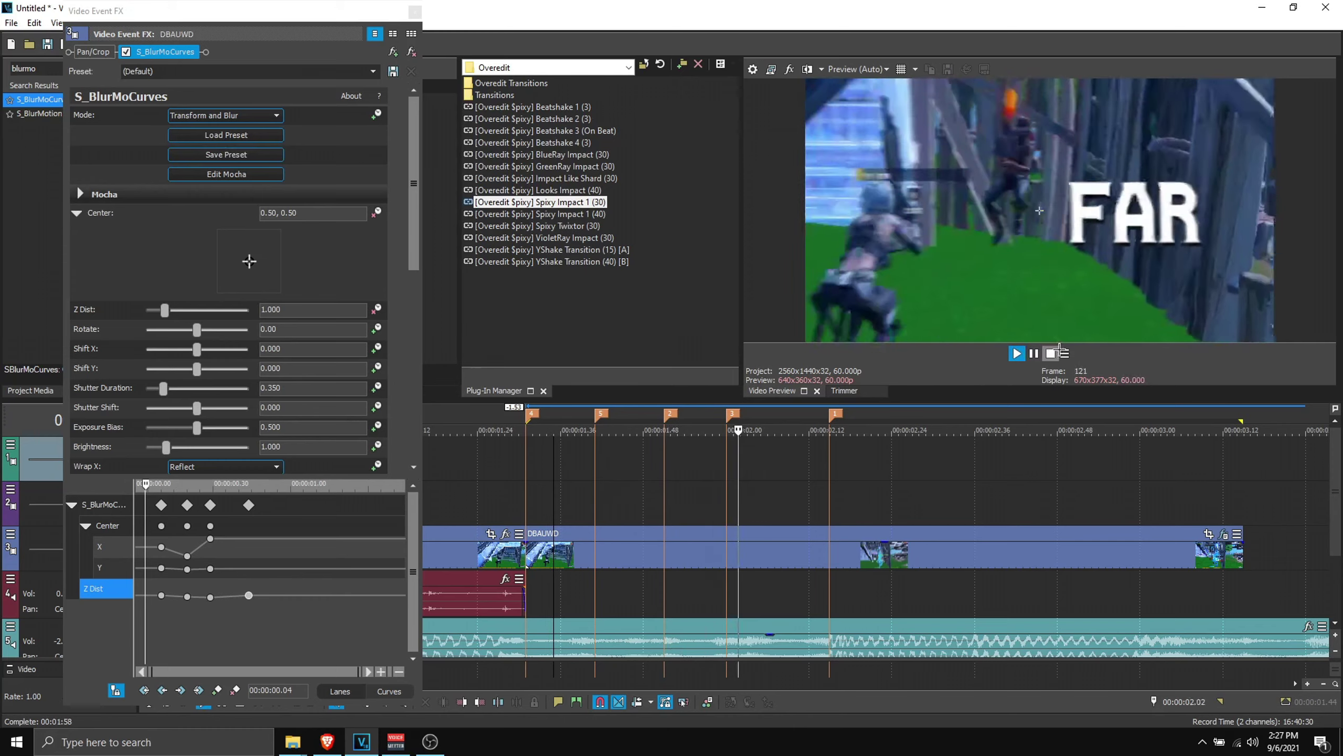
left_click(1030, 354)
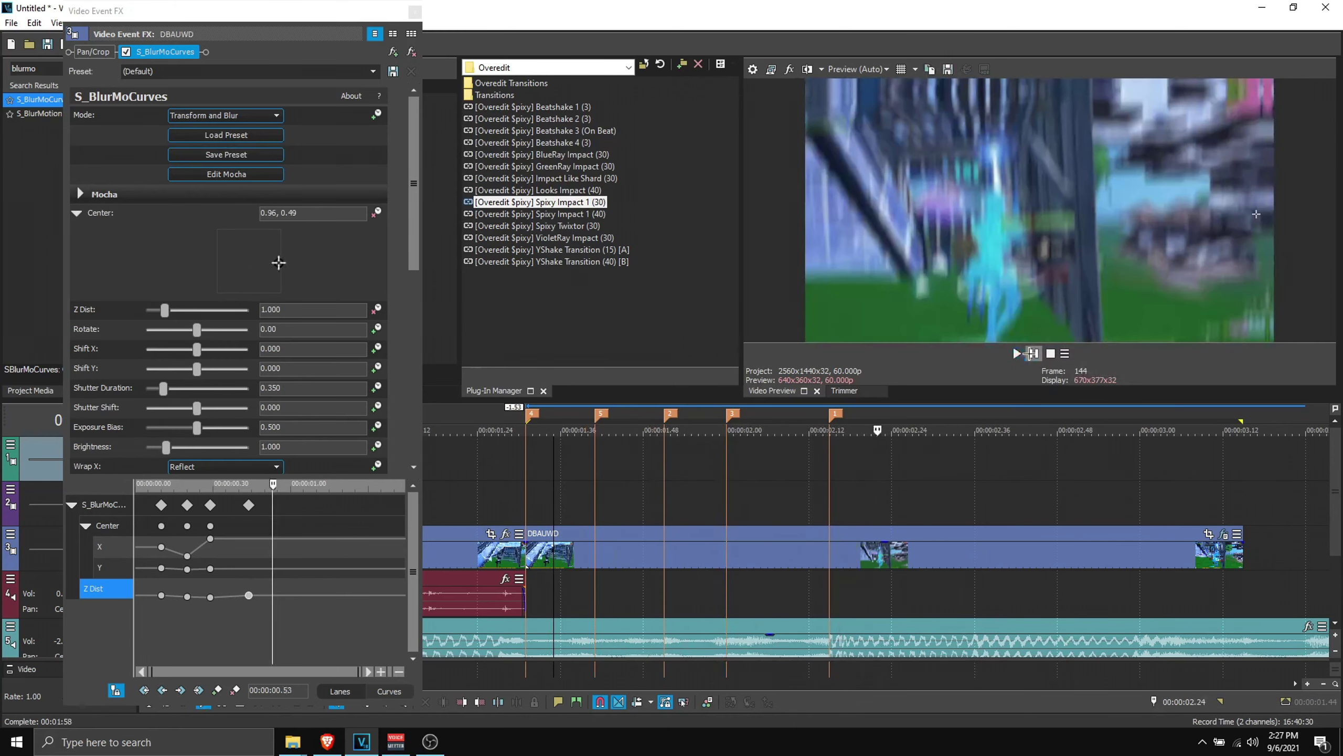
left_click(603, 486)
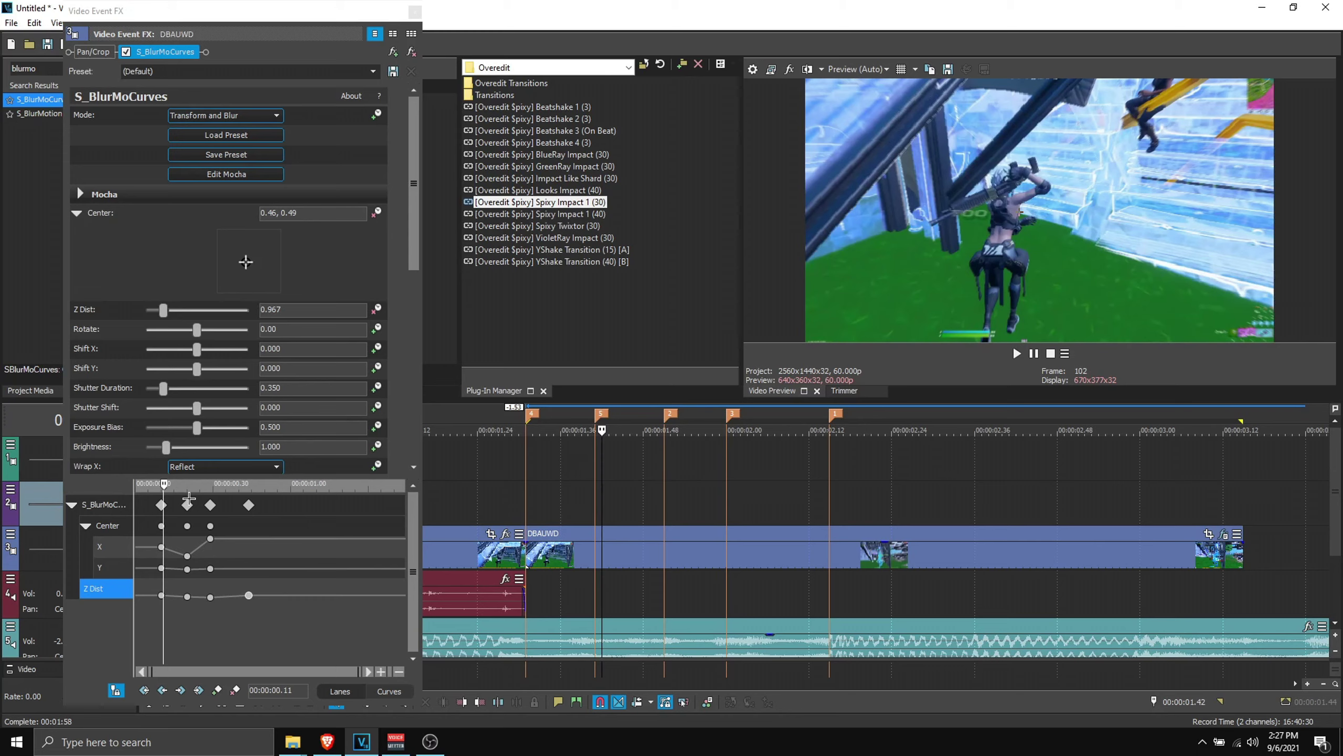
Step: Give the three Center keyframes a Smooth Fade
left_click(161, 526)
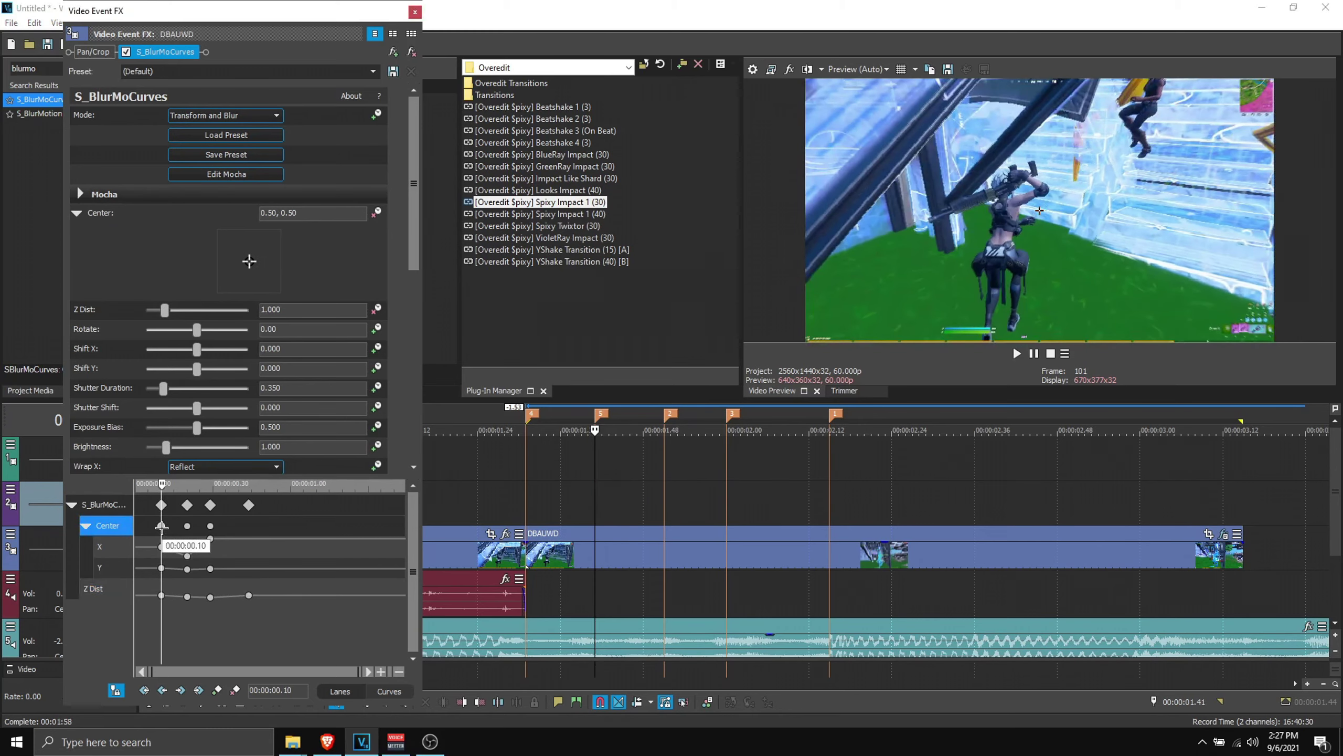
right_click(161, 525)
left_click(227, 421)
right_click(188, 524)
left_click(222, 421)
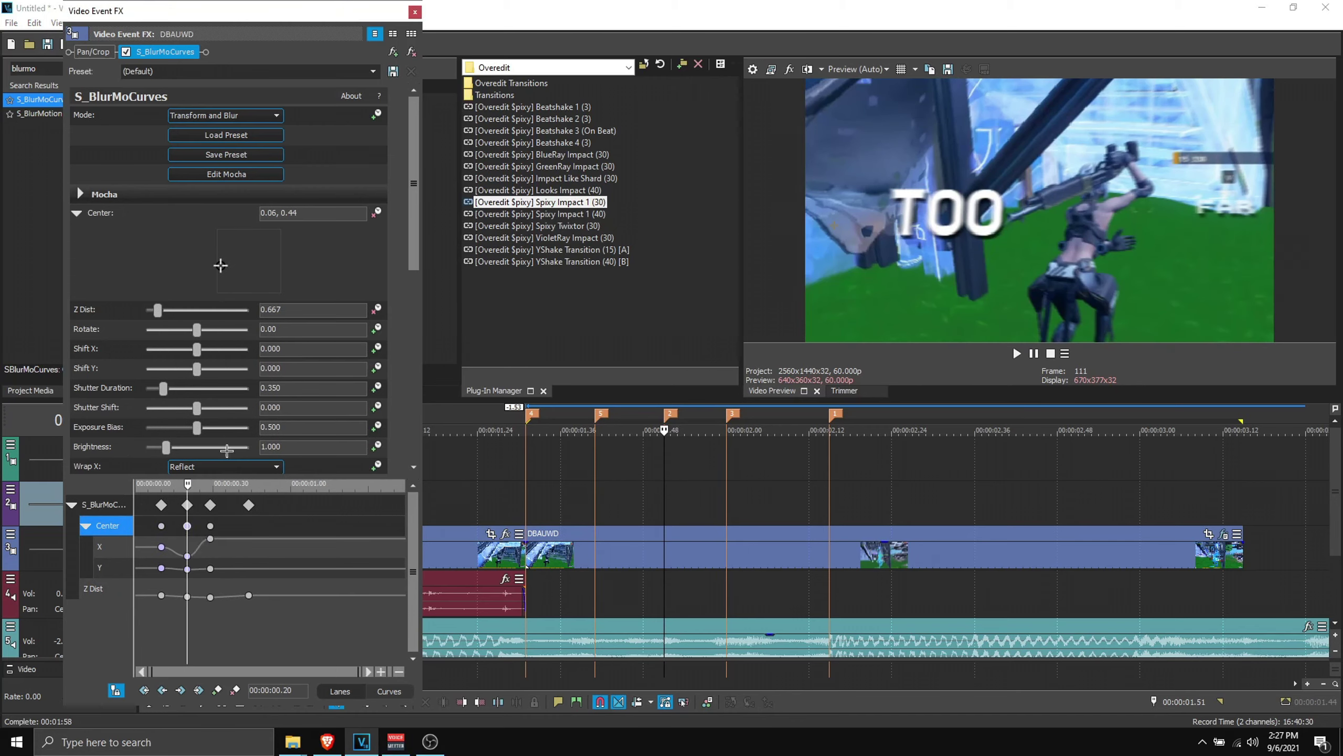
right_click(210, 525)
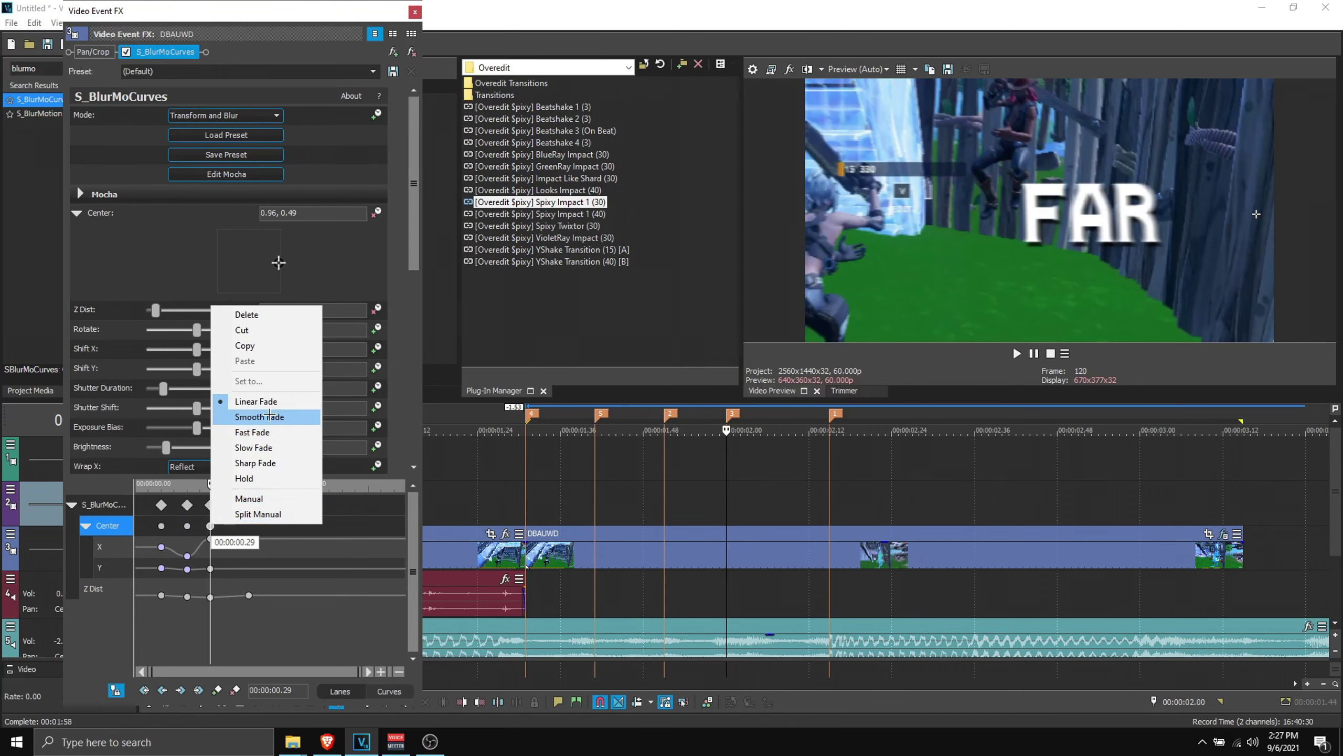
left_click(227, 420)
Step: Give all four Z Dist keyframes a Smooth Fade
left_click(161, 595)
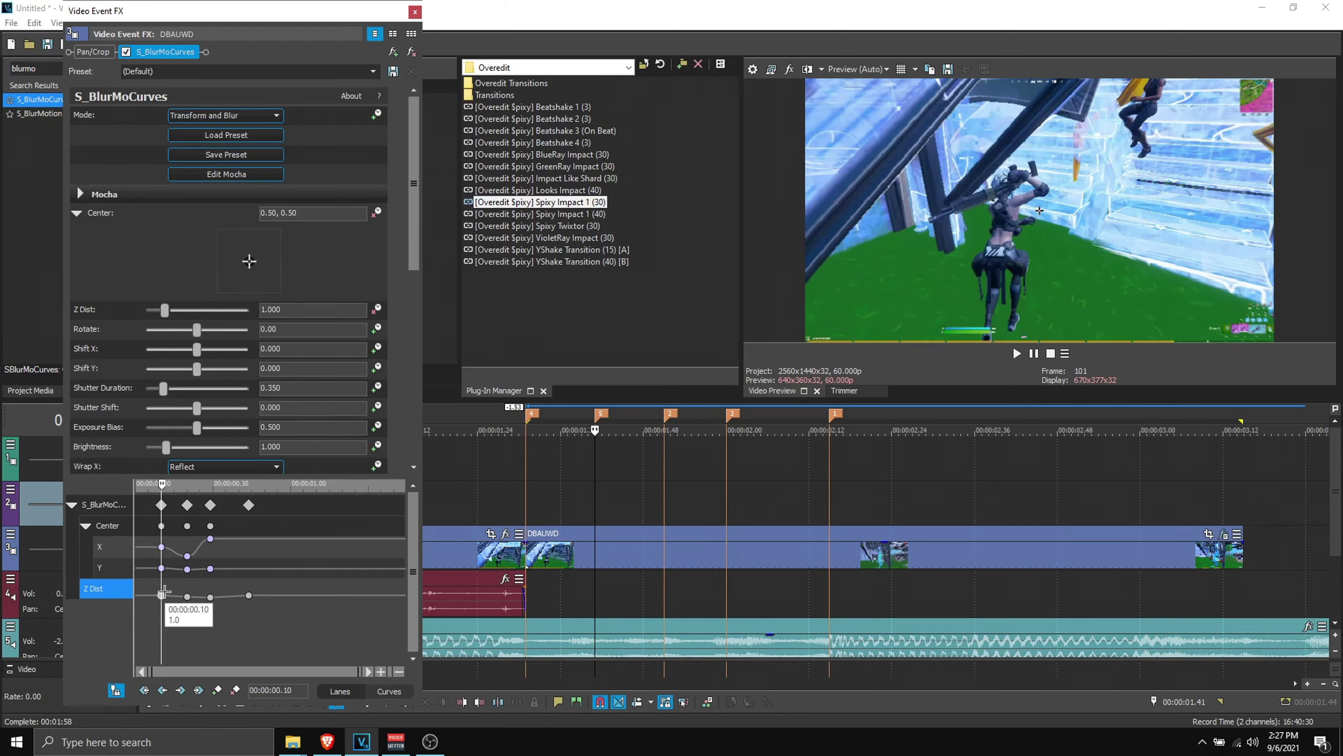
right_click(161, 596)
left_click(211, 484)
right_click(188, 596)
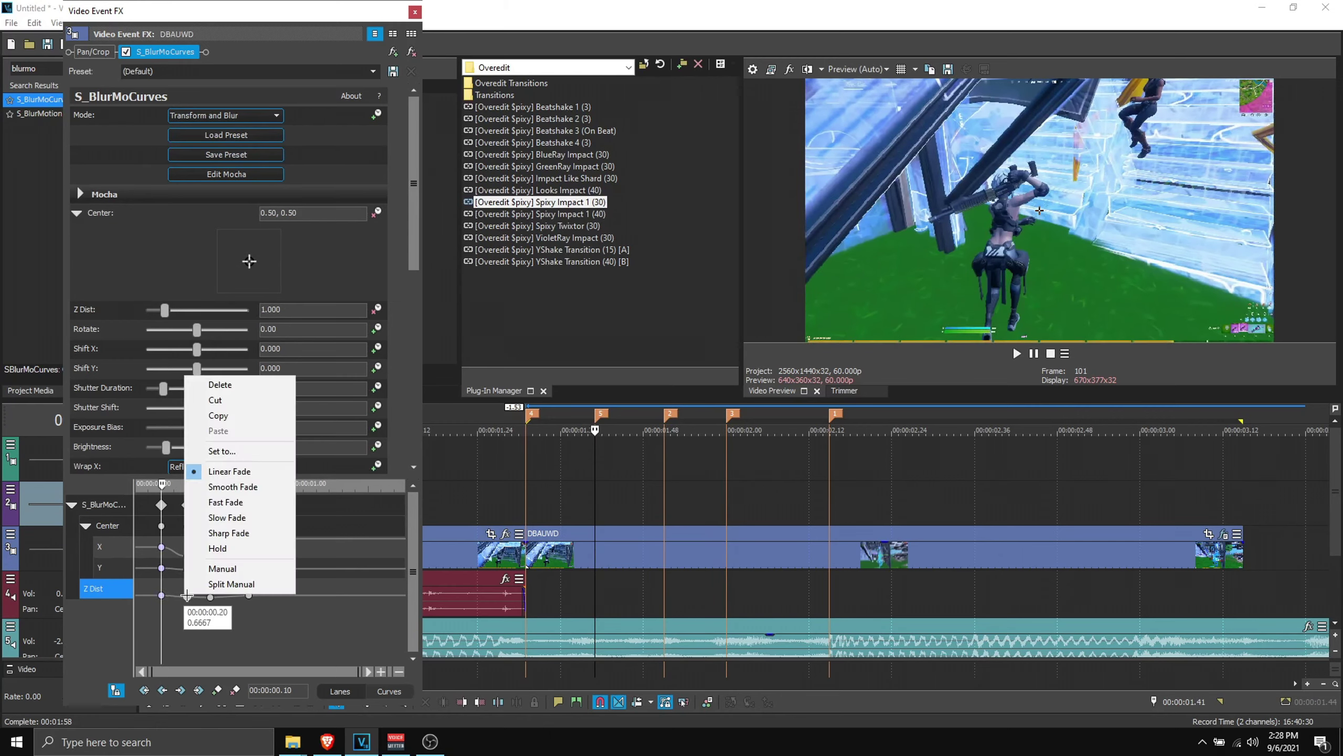
left_click(228, 486)
right_click(210, 597)
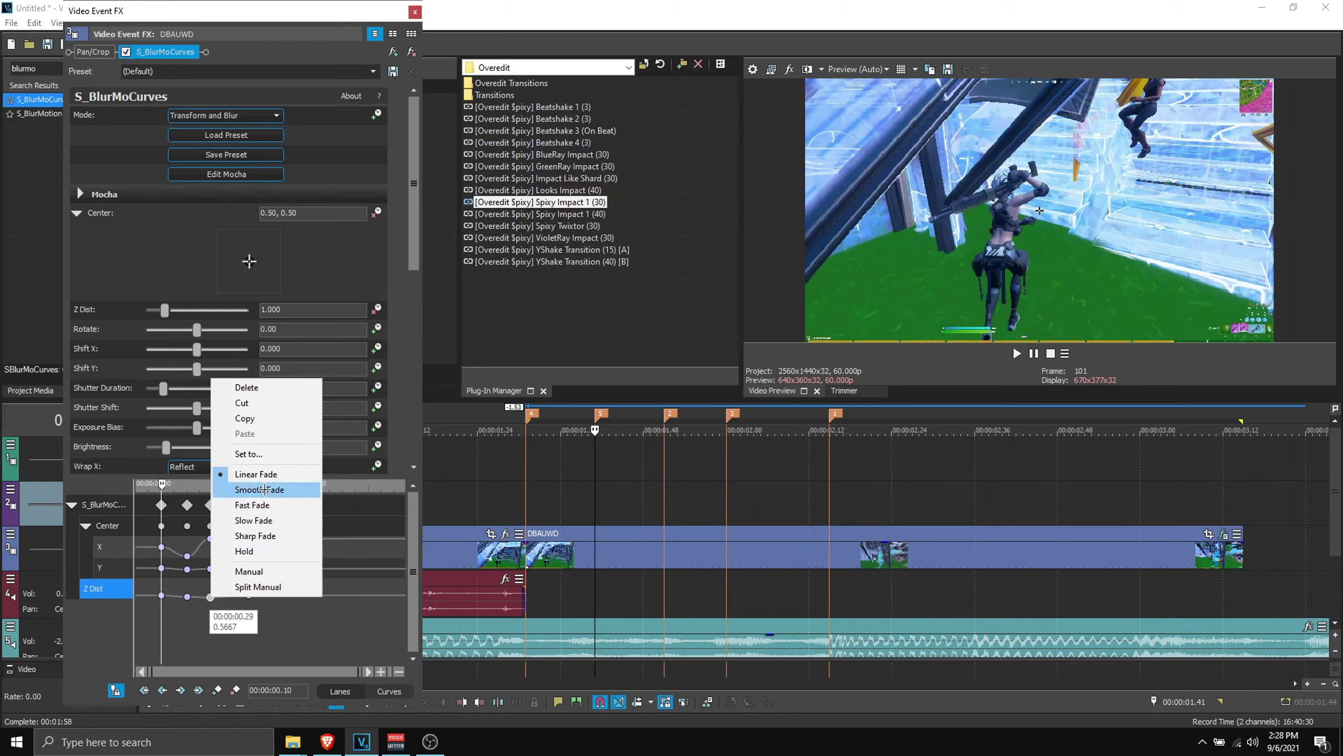
left_click(251, 487)
right_click(247, 590)
left_click(275, 486)
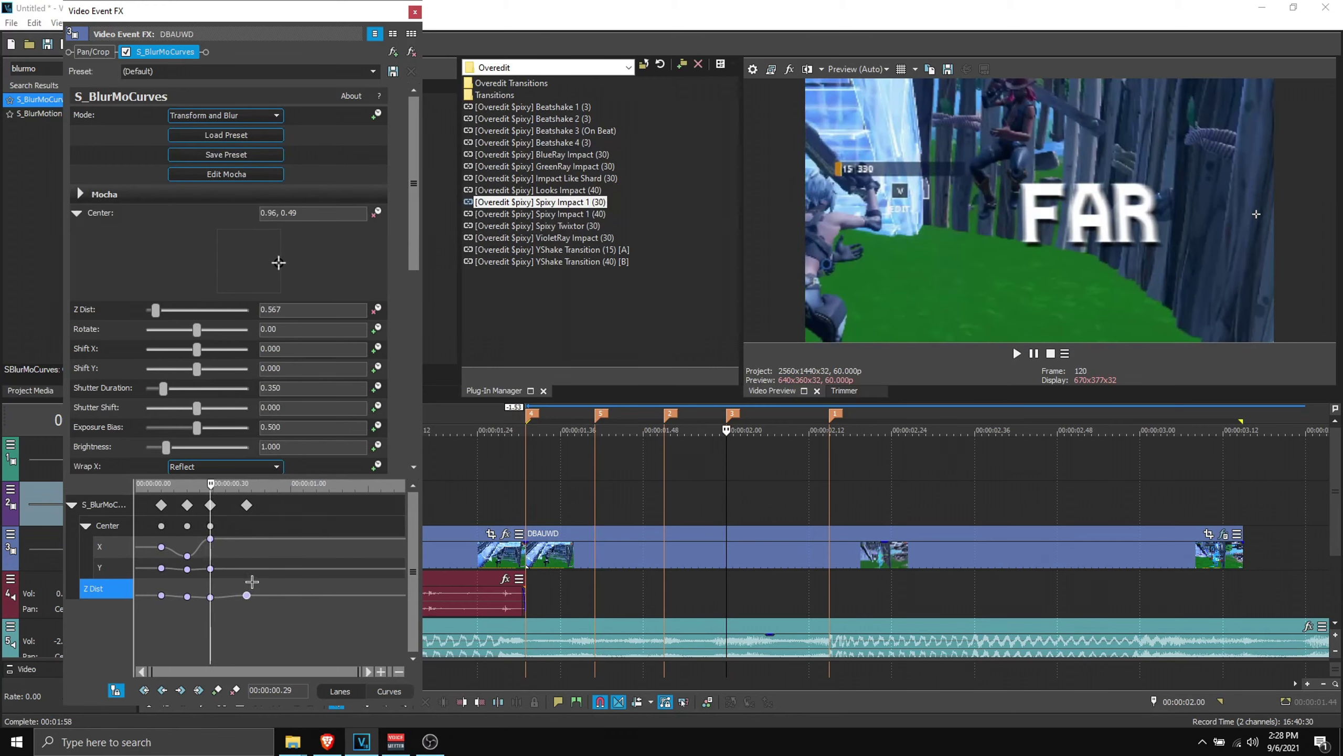
Step: Reset the first Center keyframe to Smooth, the first Z Dist to Fast fade, and scrub
right_click(160, 530)
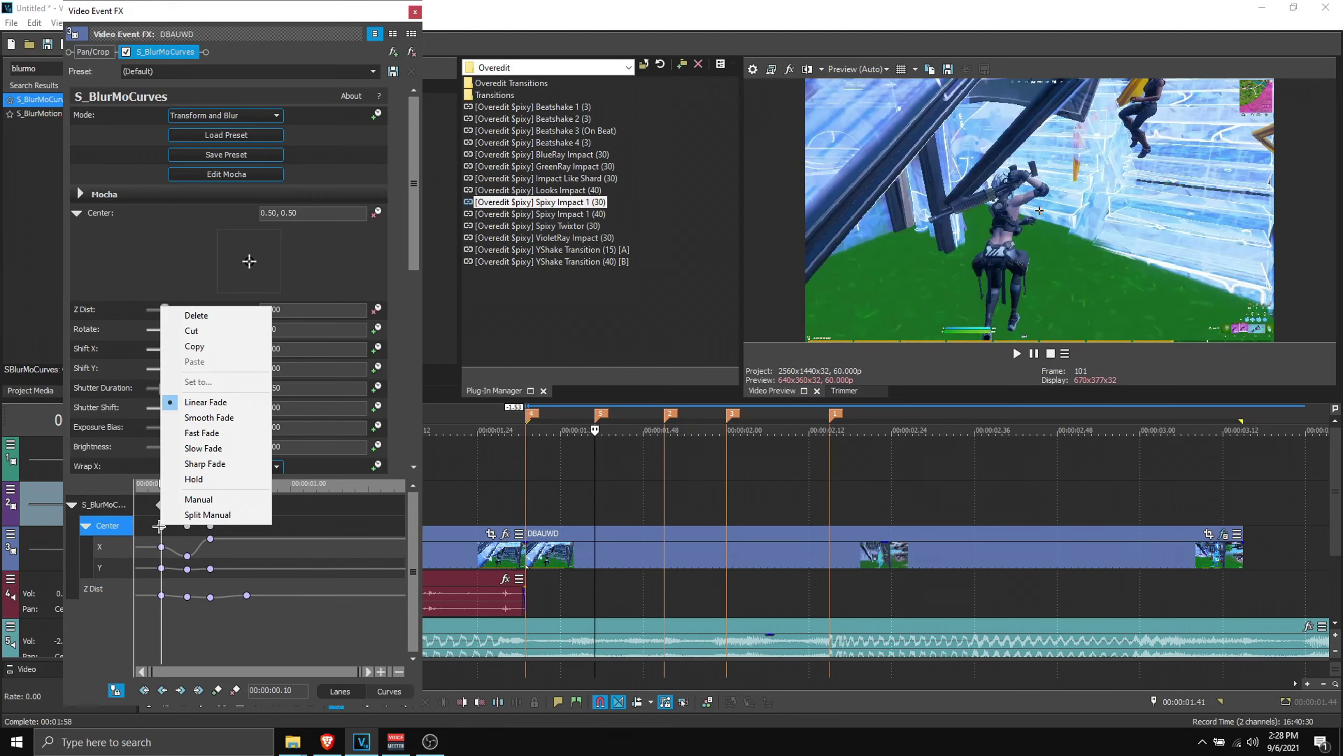
left_click(207, 418)
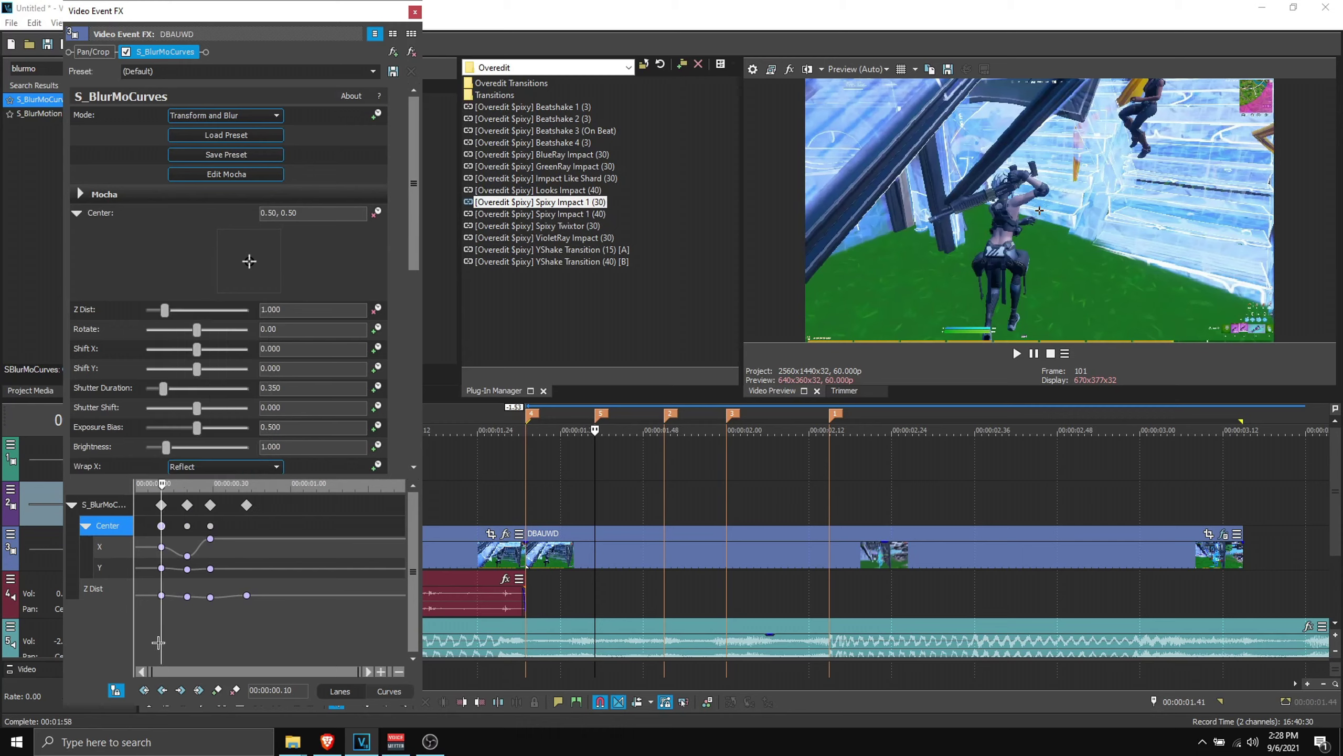
left_click(210, 597)
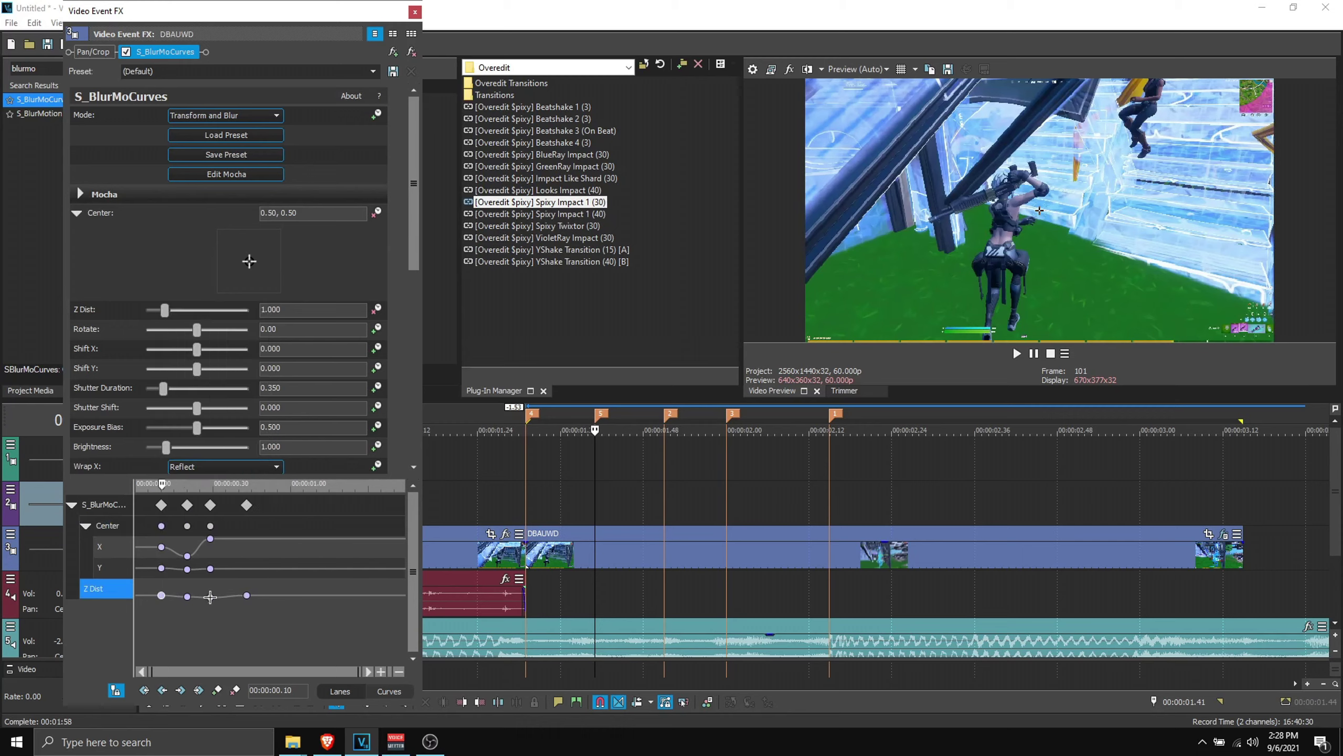
right_click(161, 595)
left_click(206, 505)
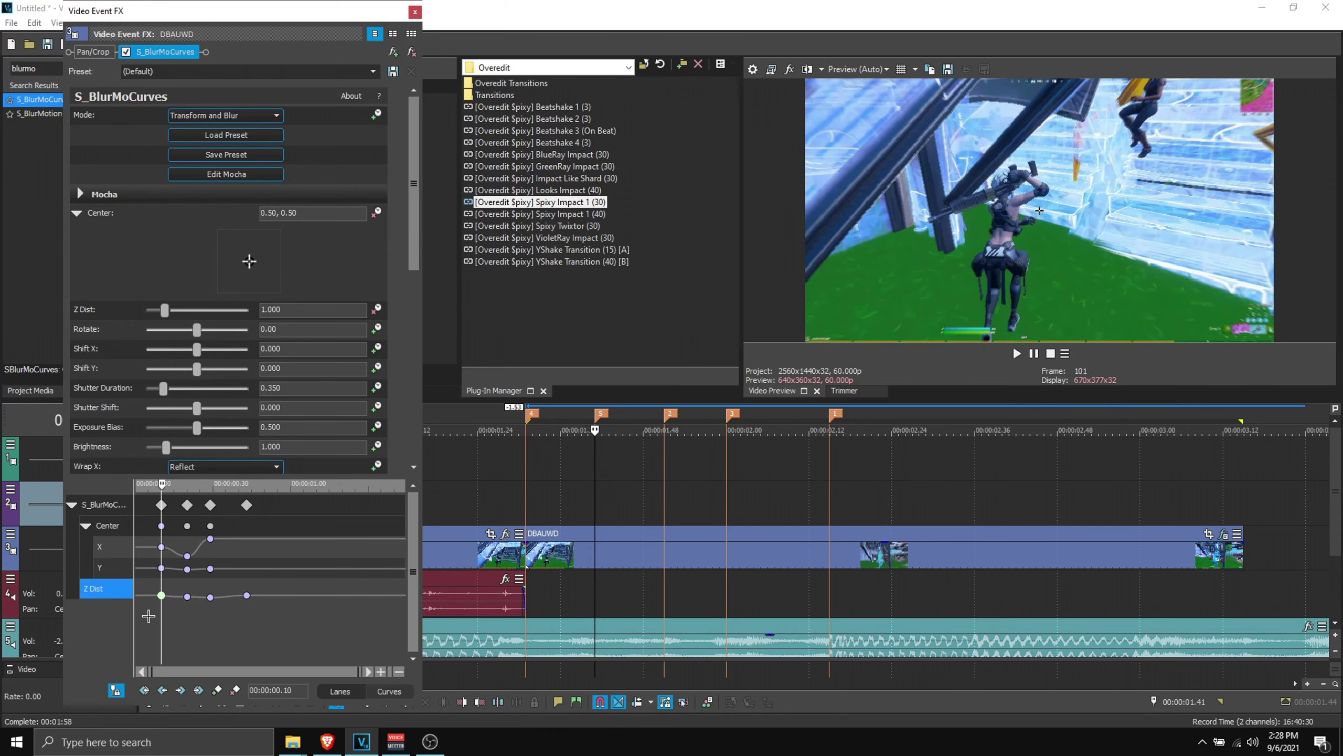
left_click_drag(148, 615, 236, 615)
left_click(575, 586)
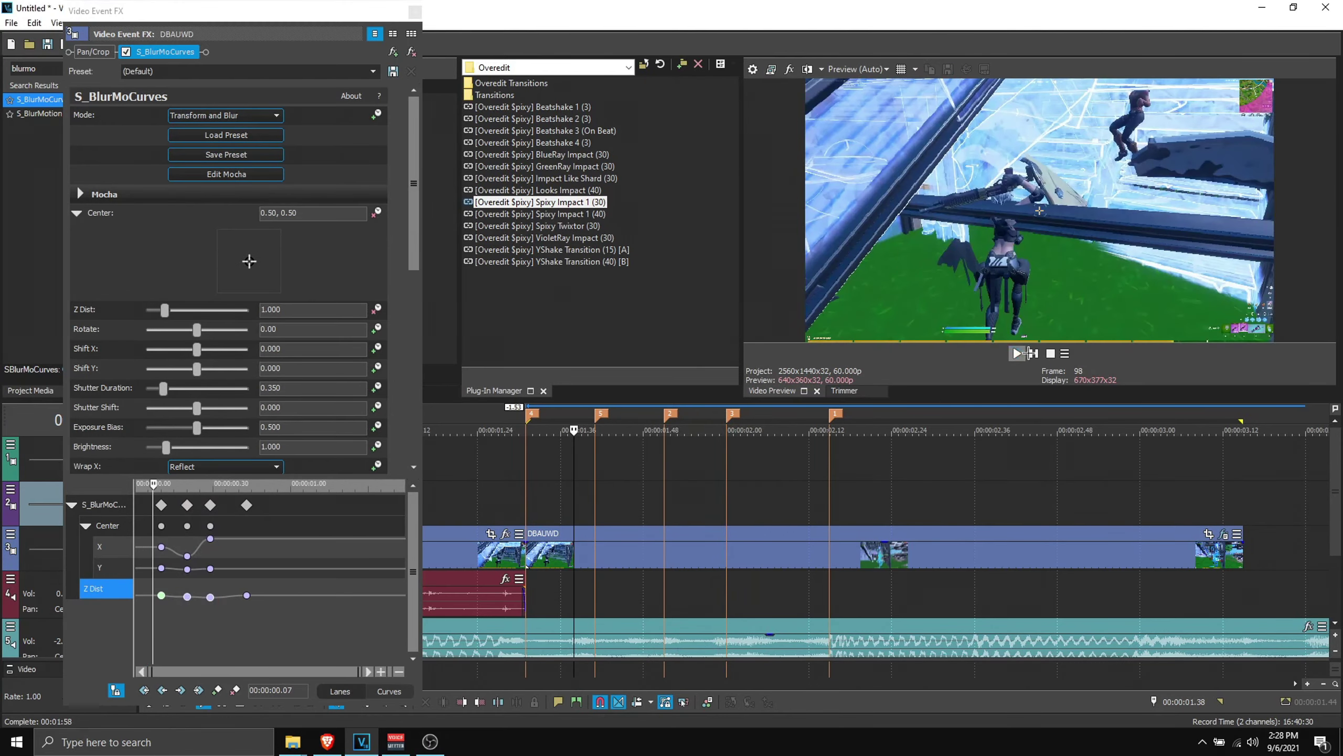